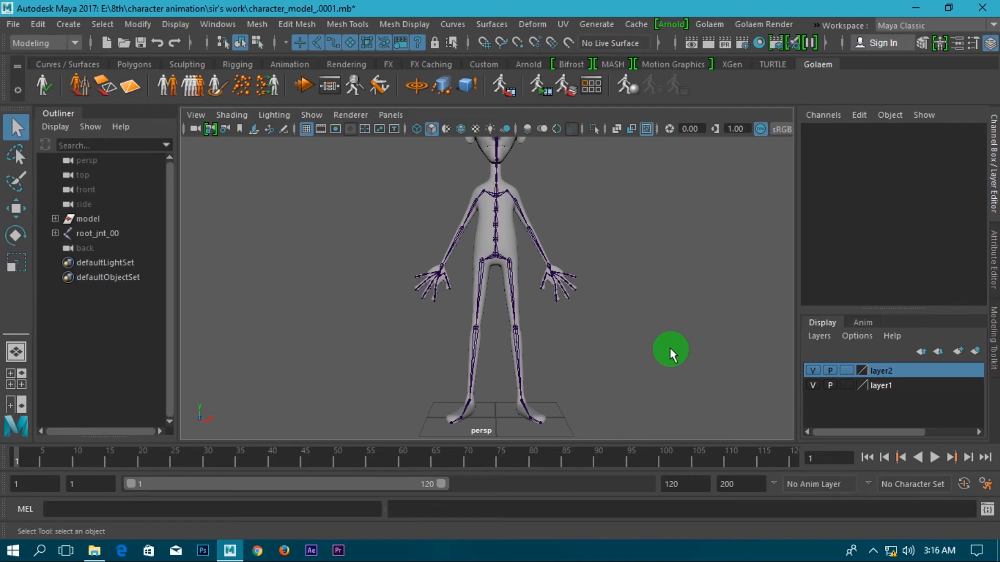
- Examine the character's skeleton around the pelvis and identify its root joint
scroll(685, 280, "down", 3)
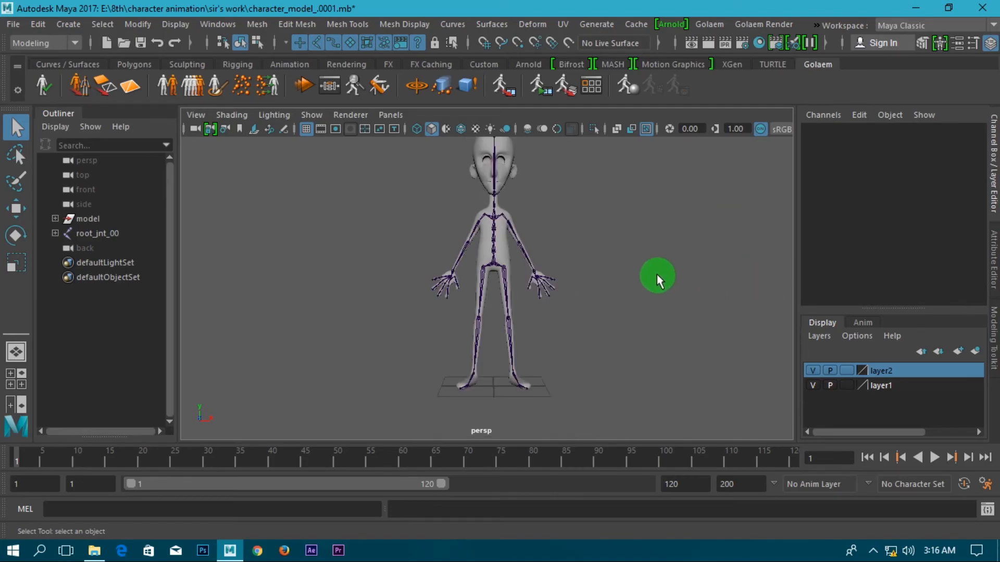
scroll(521, 313, "up", 5)
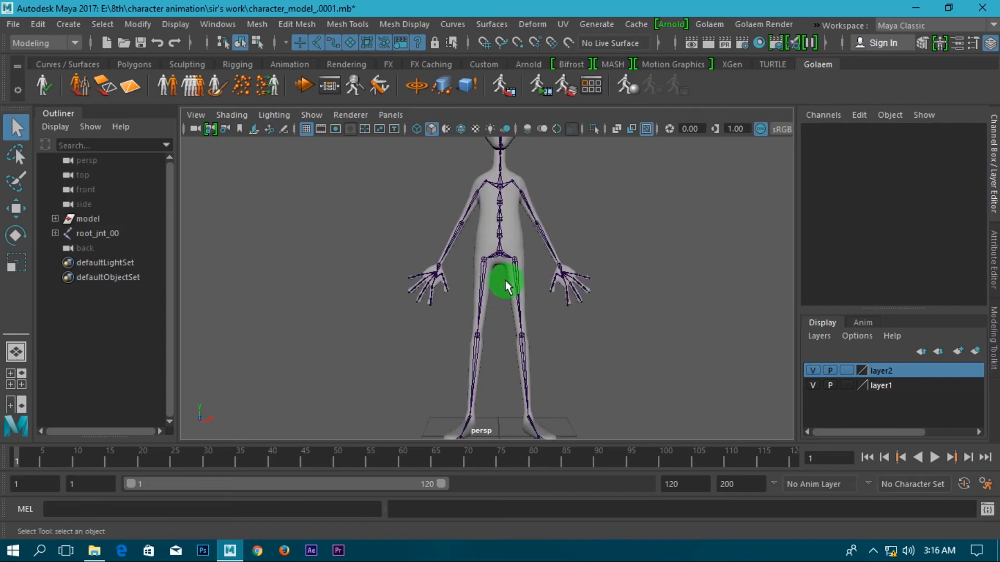
scroll(502, 267, "down", 8)
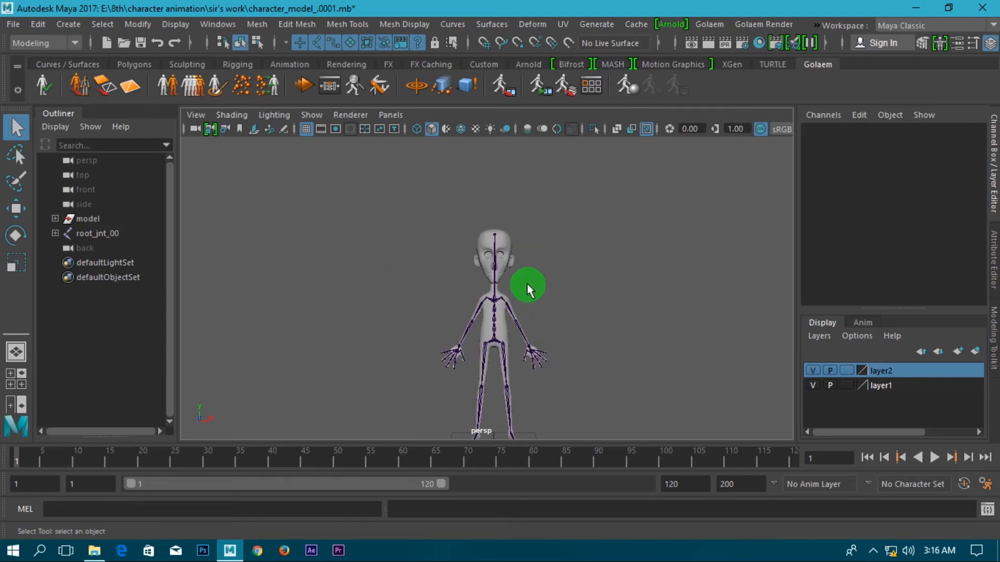
scroll(513, 344, "up", 3)
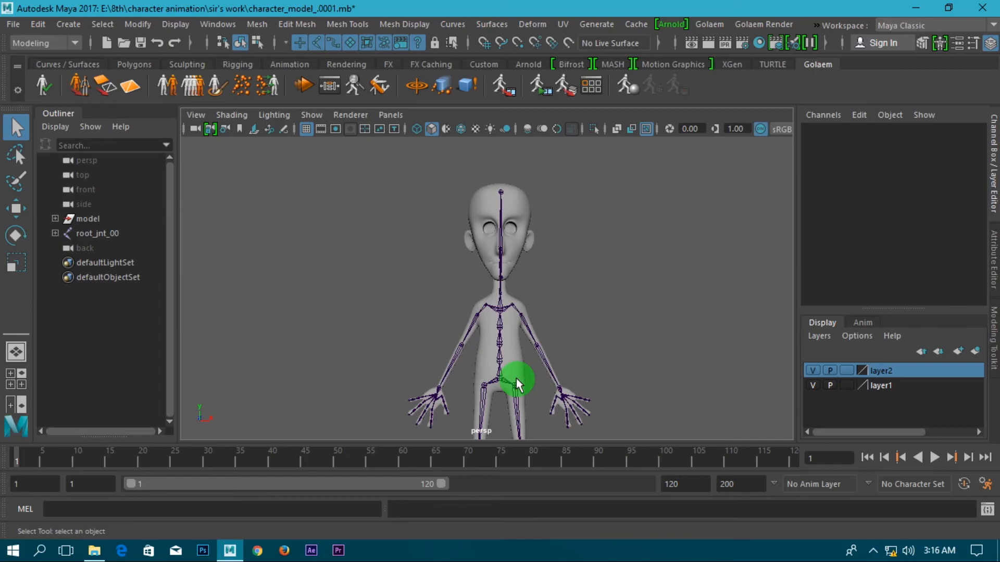
right_click_drag(547, 373, 558, 334, "alt")
scroll(593, 373, "up", 2)
middle_click_drag(593, 373, 582, 222, "alt")
scroll(471, 272, "up", 7)
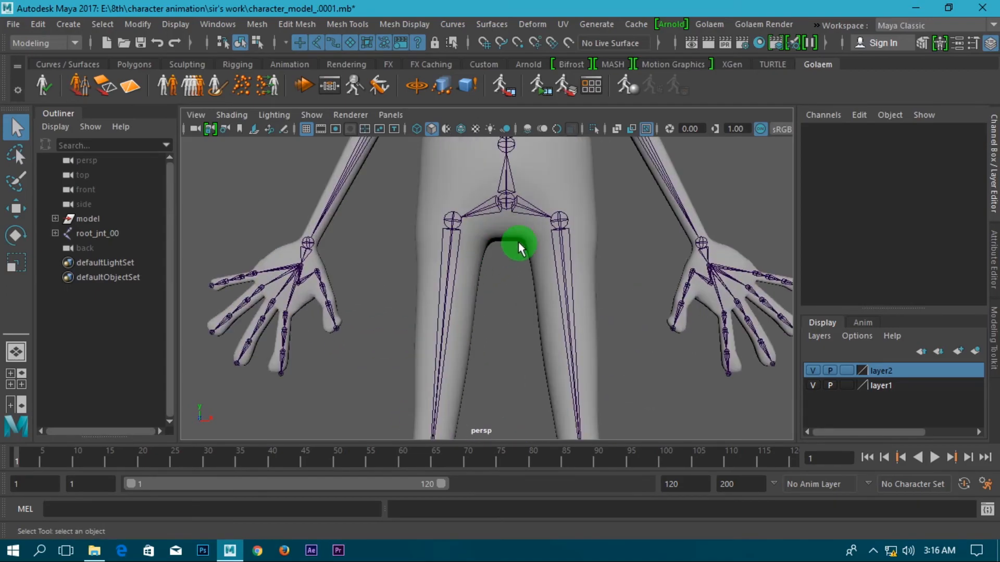
middle_click_drag(509, 274, 511, 327, "alt")
left_click(509, 255)
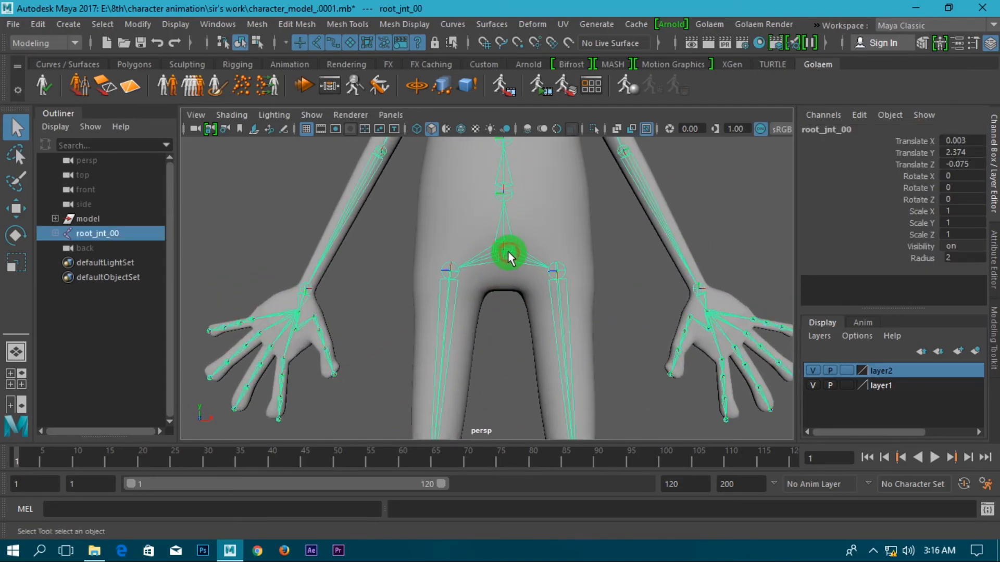
left_click(518, 328)
left_click(502, 250)
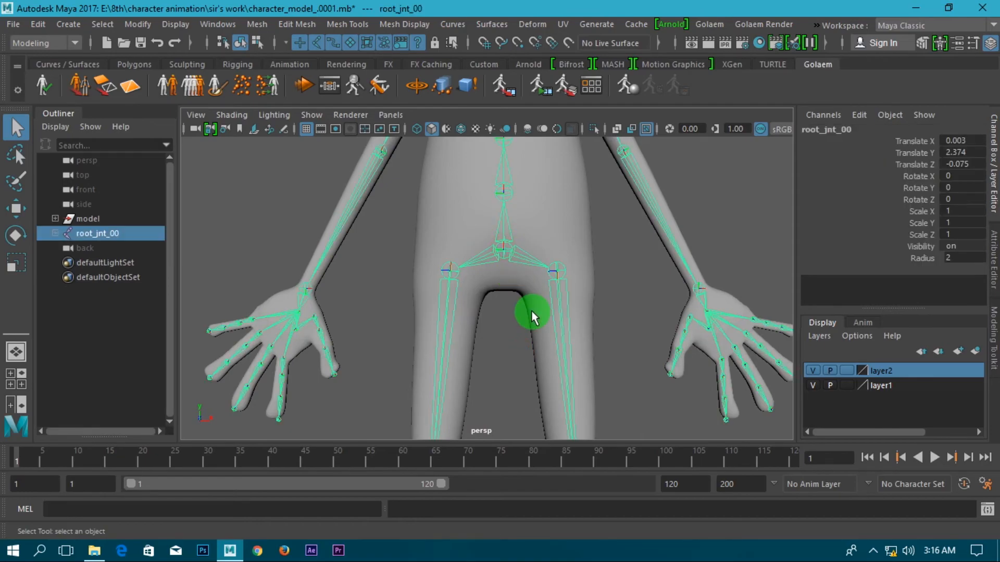
scroll(531, 313, "down", 3)
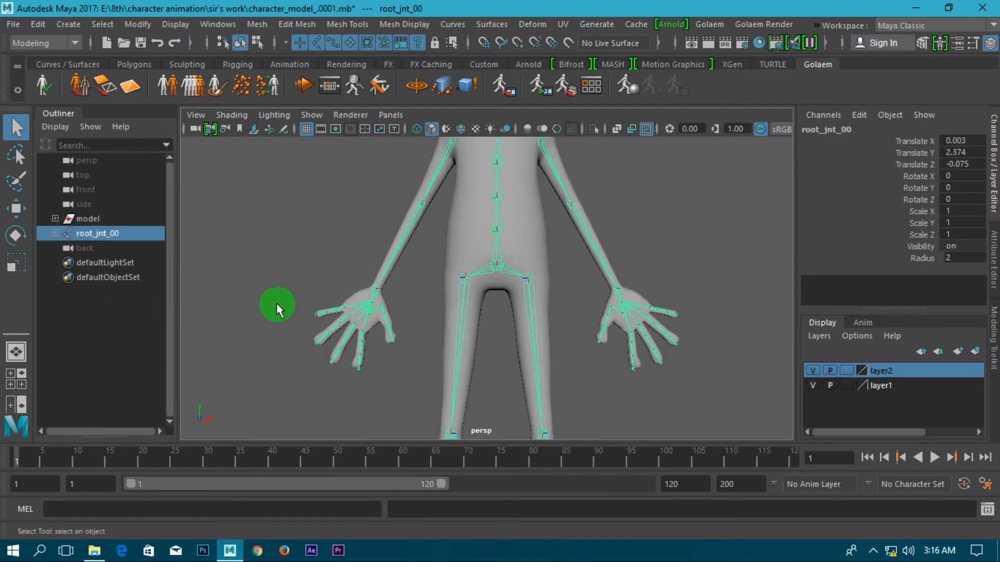
left_click(557, 264)
- Create a NURBS circle on the grid at the character's feet
scroll(518, 287, "down", 5)
middle_click_drag(577, 387, 571, 387, "alt")
right_click_drag(571, 388, 593, 338, "alt")
middle_click_drag(592, 338, 581, 246, "alt")
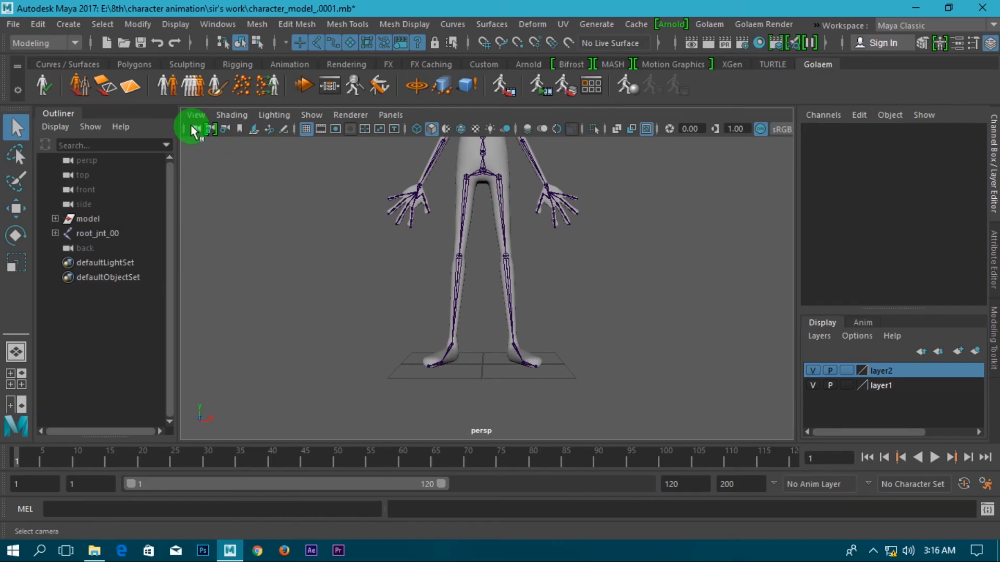
left_click(133, 64)
left_click(67, 64)
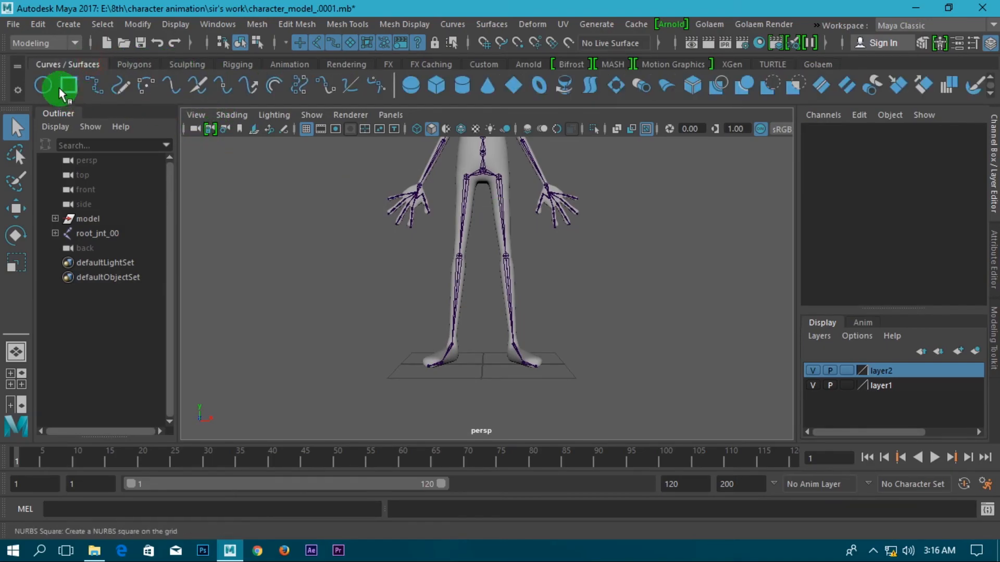
left_click(50, 86)
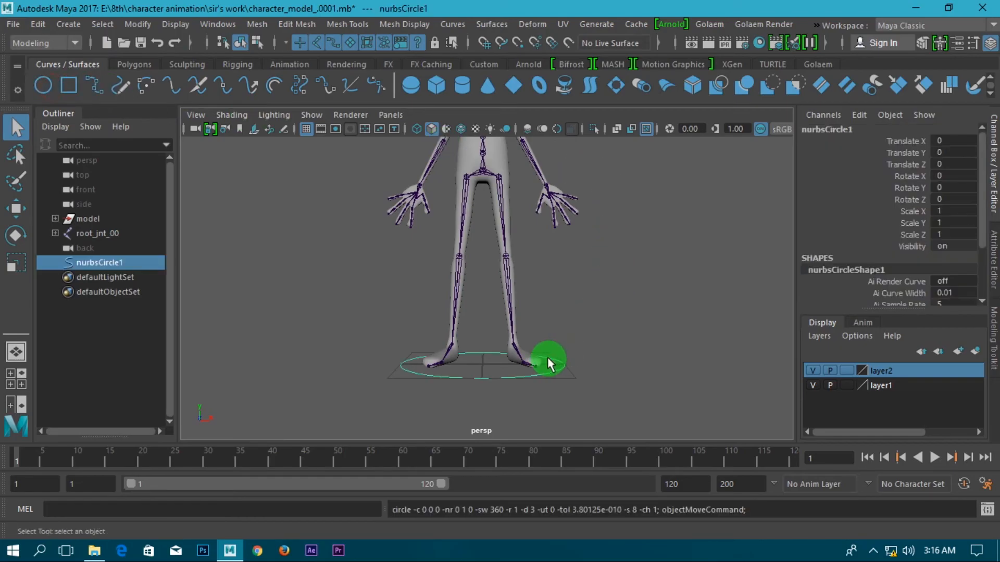
- Narrow the circle front to back by scaling it along Z to about 0.63
left_click_drag(529, 349, 647, 410, "alt")
key("e")
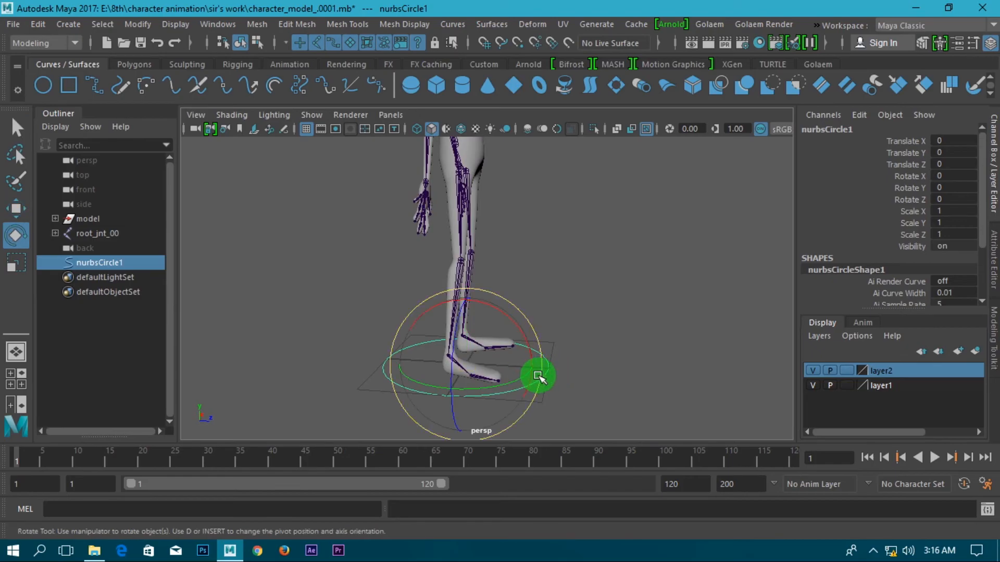
key("r")
left_click_drag(539, 376, 607, 370)
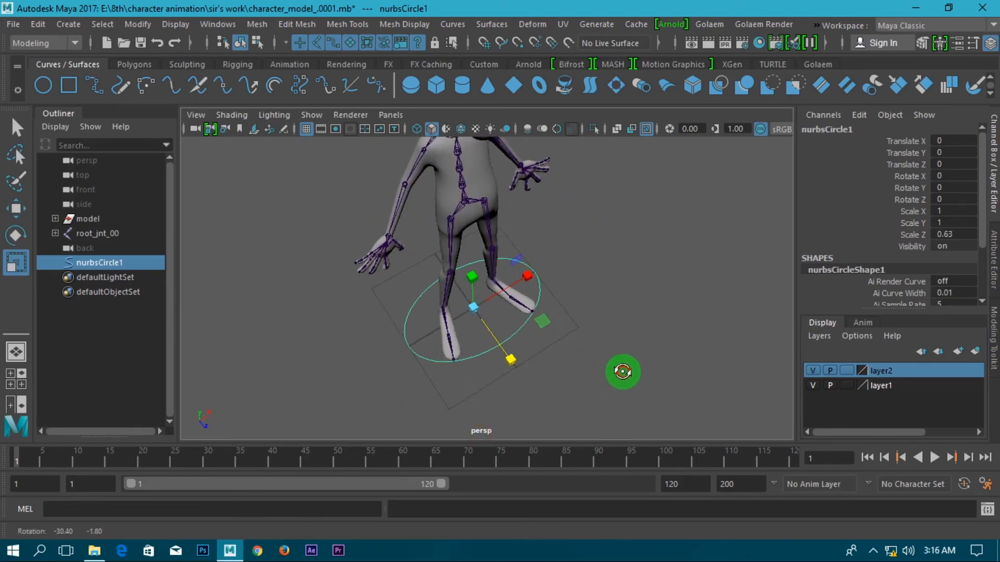
- Move the circle up to the pelvis, at about 2.396 in Y and 0.131 in Z
key("w")
left_click_drag(524, 378, 553, 245)
left_click_drag(475, 328, 475, 100)
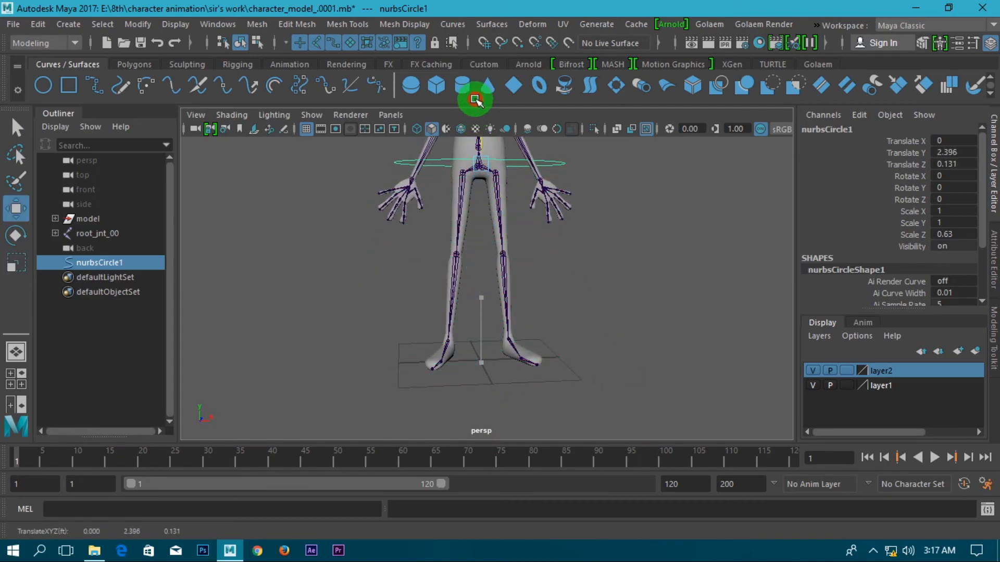
middle_click_drag(536, 223, 564, 339, "alt")
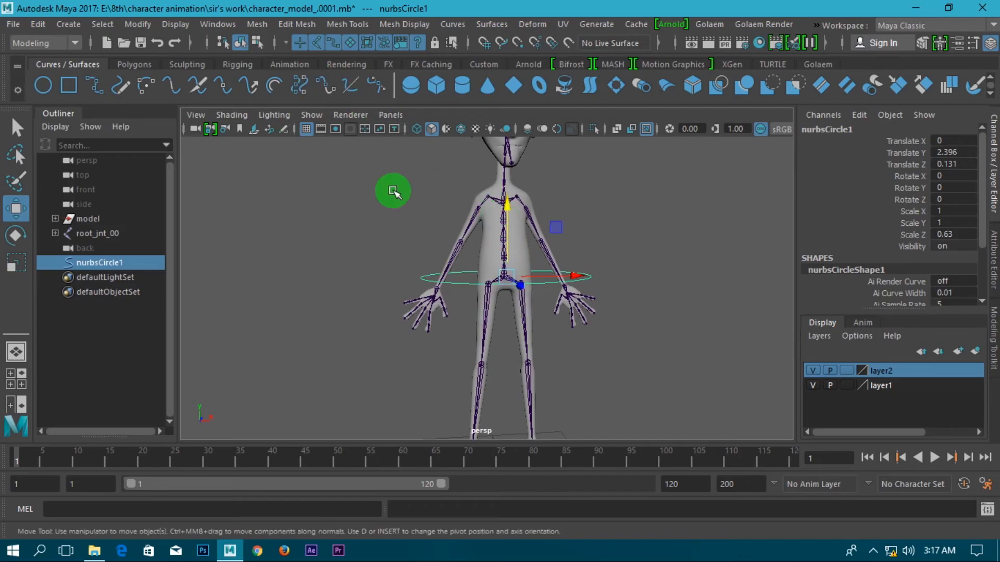
- Change the viewport layout configuration to Two Panes Side by Side
right_click(16, 381)
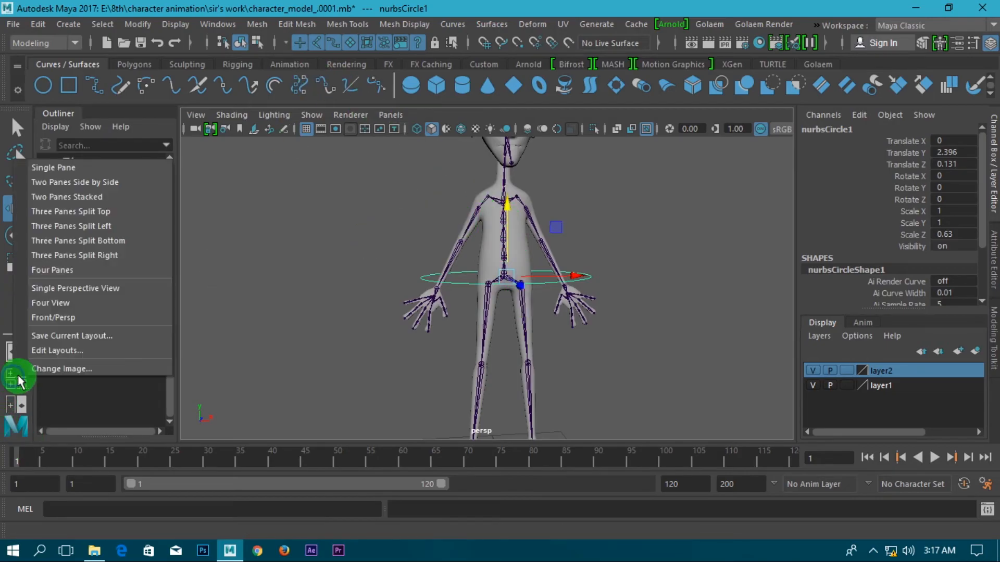
left_click(51, 352)
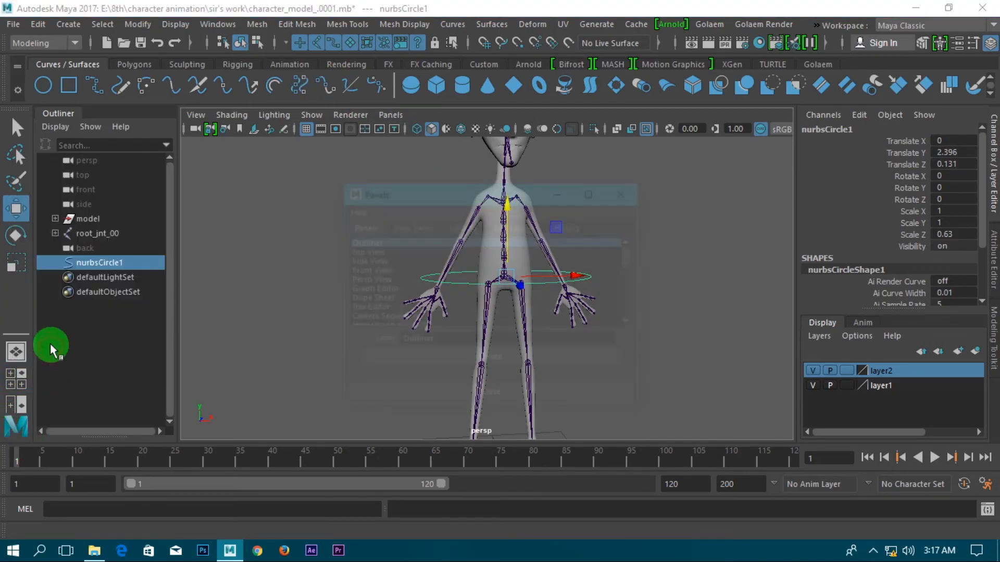
left_click(516, 226)
left_click(474, 260)
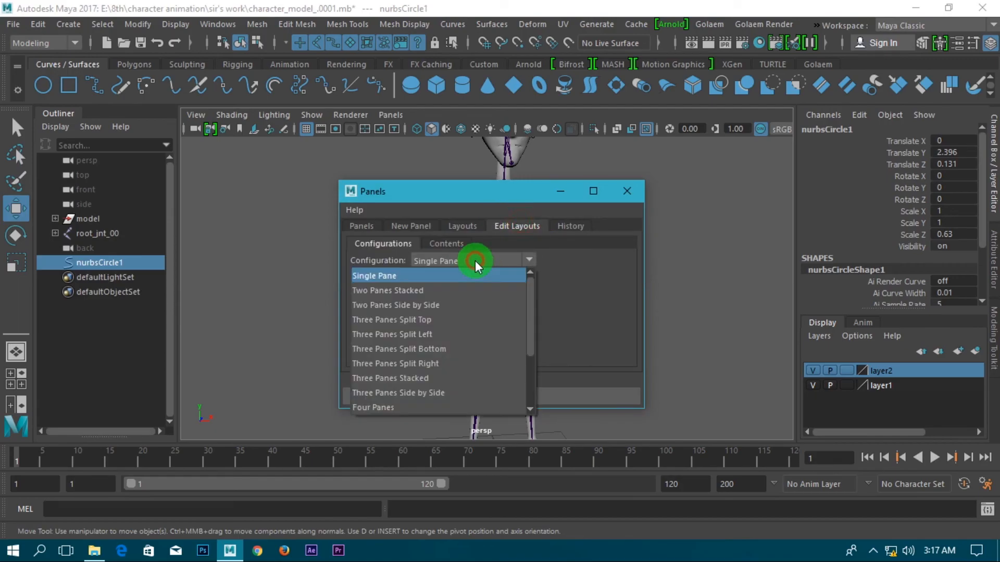
left_click(440, 305)
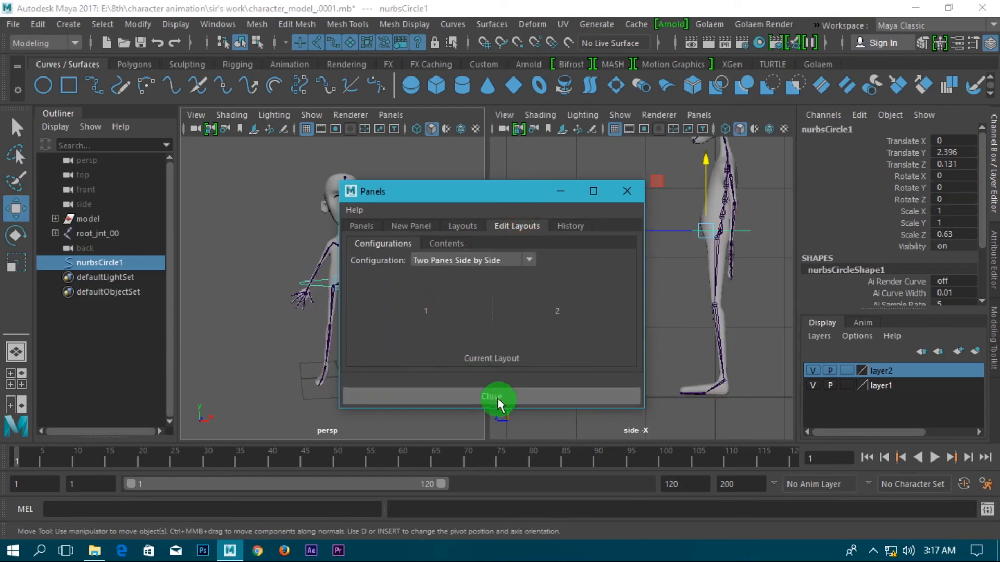
left_click(495, 398)
scroll(400, 291, "down", 2)
scroll(383, 282, "up", 2)
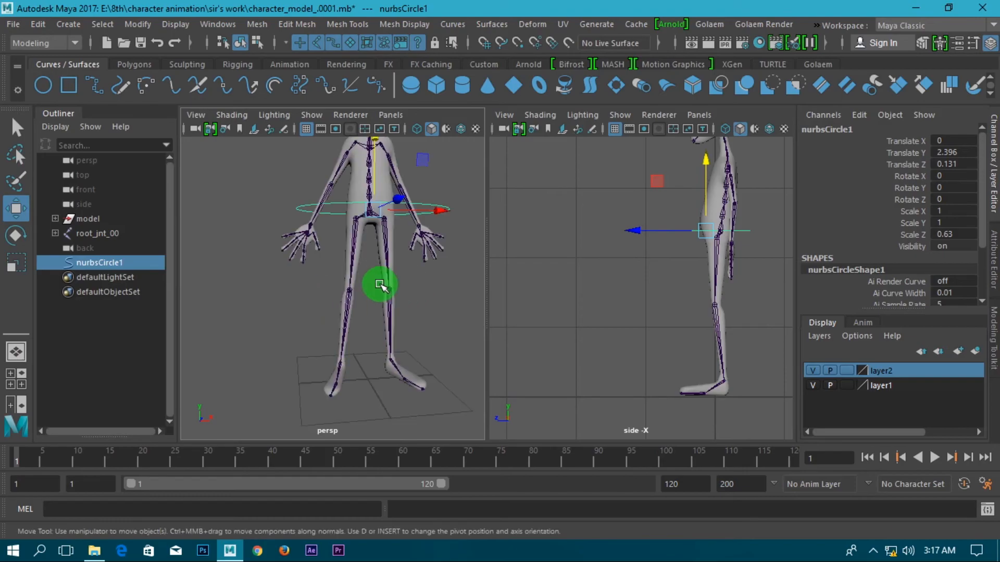
- Show the orthographic front view in the second pane and the side view in the first pane
scroll(388, 234, "up", 2)
middle_click_drag(616, 249, 551, 268, "alt")
left_click(702, 113)
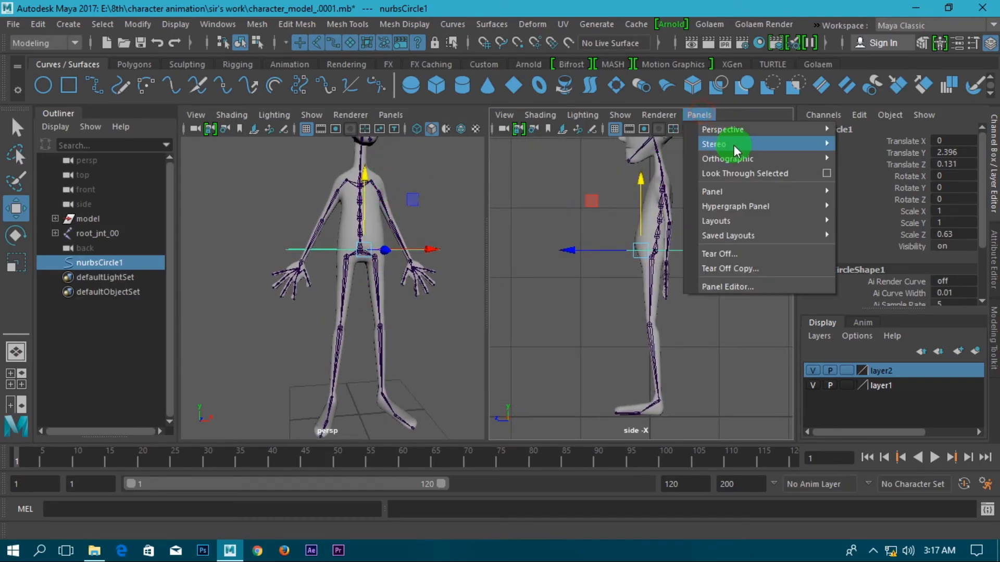
mouse_move(745, 133)
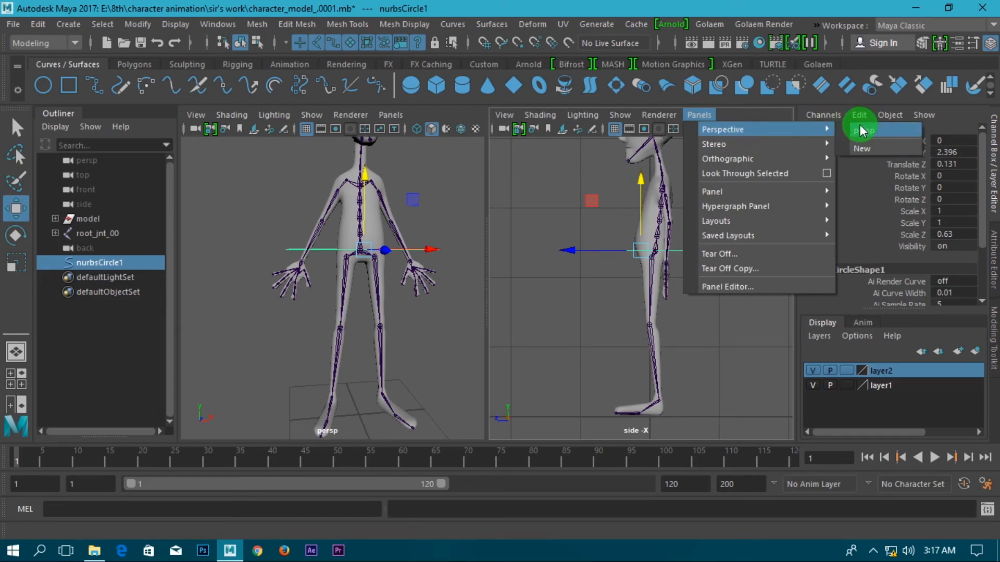
mouse_move(787, 166)
left_click(862, 174)
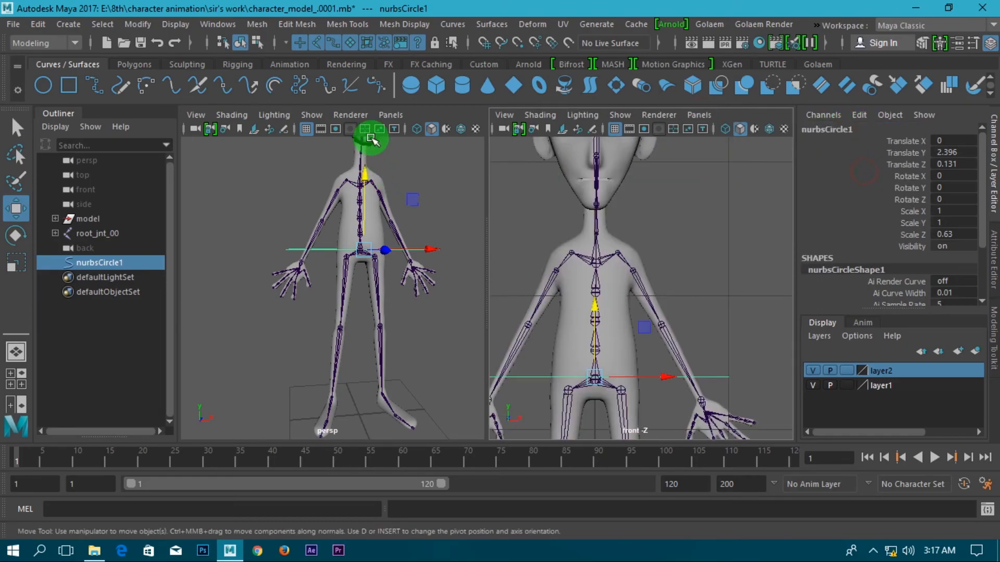
left_click(390, 114)
mouse_move(511, 163)
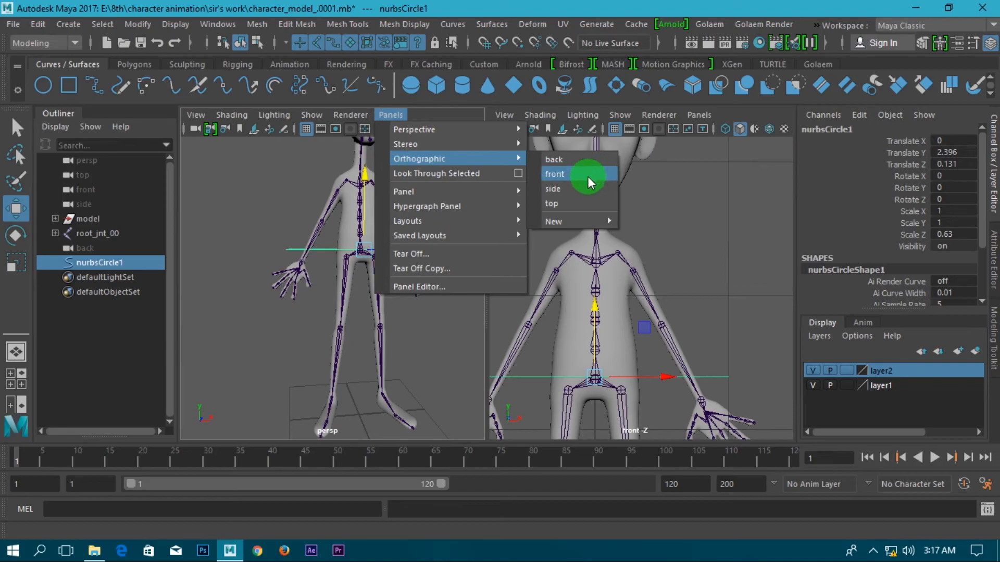
left_click(578, 188)
middle_click_drag(357, 286, 306, 302, "alt")
- Lower the circle onto the root joint in the front view, to about 2.377 in Y
middle_click_drag(619, 319, 667, 322, "alt")
scroll(669, 214, "up", 3)
scroll(649, 238, "up", 3)
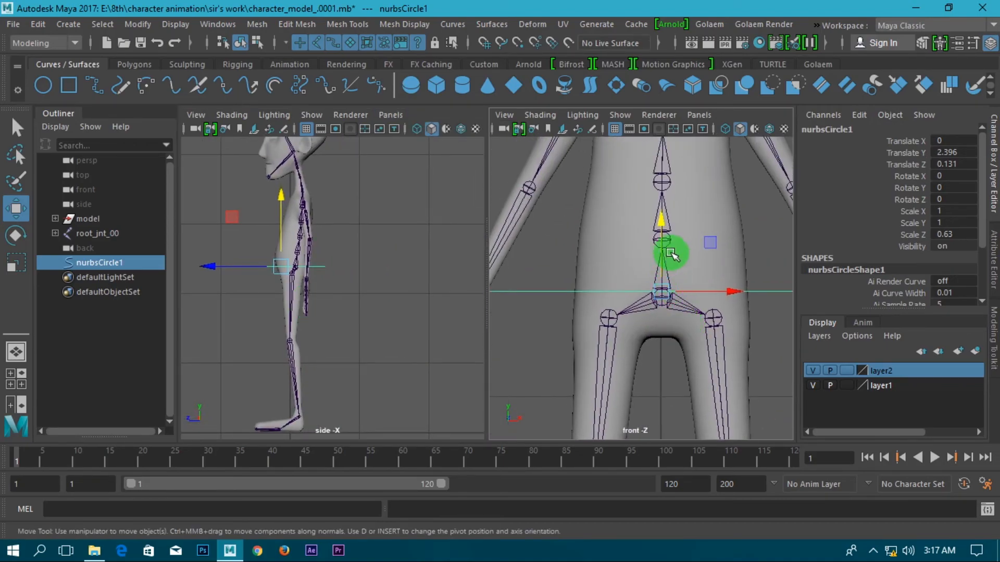
left_click_drag(661, 230, 666, 237)
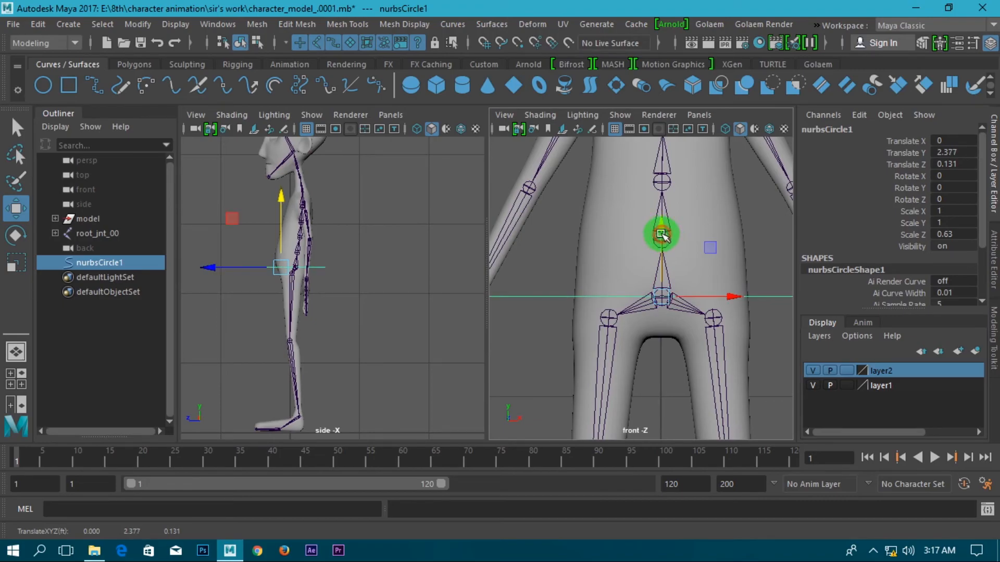
scroll(606, 286, "down", 4)
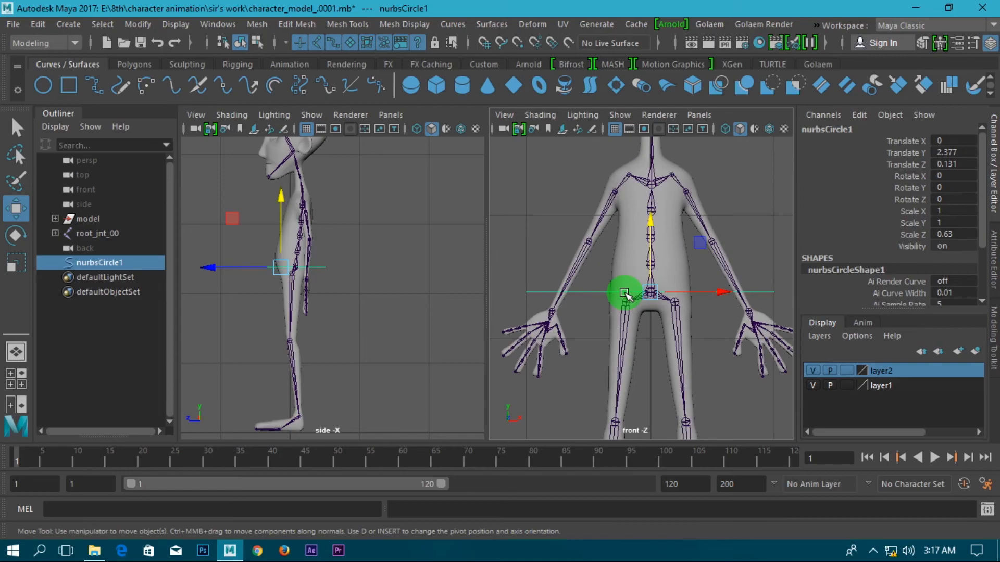
- Scale the circle down uniformly around the hips to about 0.565 in X and Y and 0.356 in Z
scroll(279, 252, "up", 6)
middle_click_drag(312, 299, 387, 356, "alt")
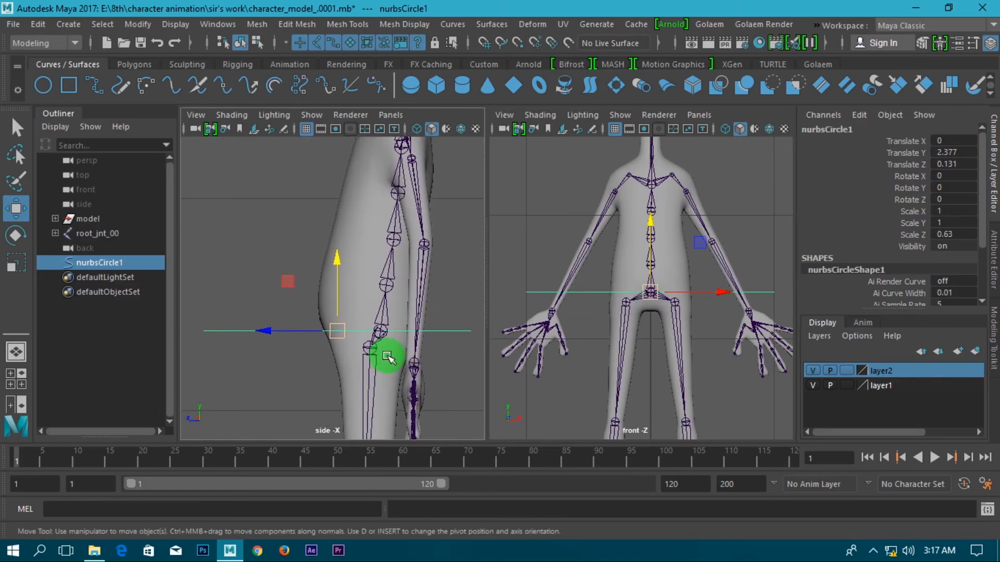
key("r")
left_click_drag(344, 329, 220, 324)
scroll(451, 290, "down", 3)
scroll(397, 304, "up", 4)
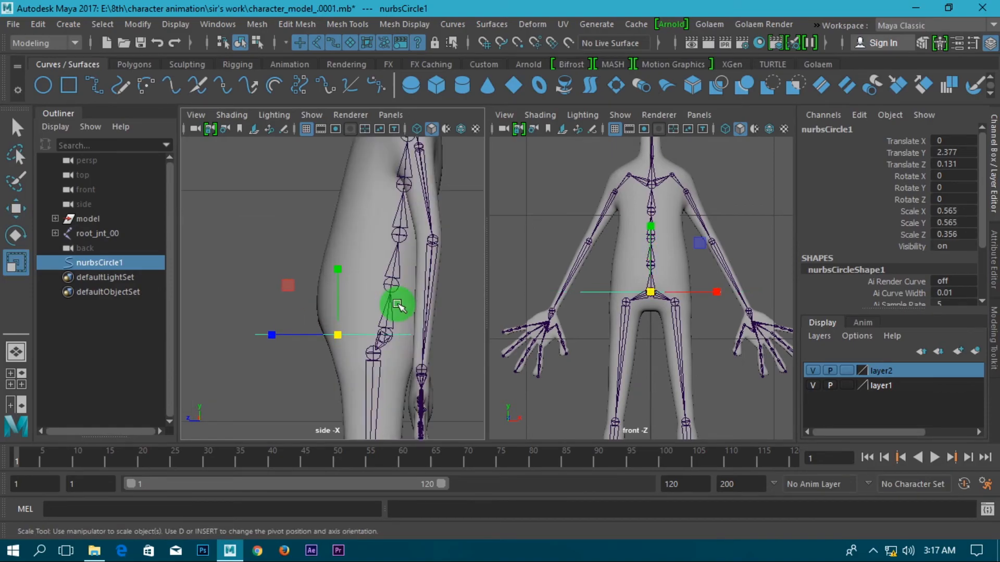
- Shift the circle backward to about -0.021 in Z and switch the front view pane to perspective
key("w")
left_click_drag(308, 341, 332, 339)
left_click(699, 114)
mouse_move(729, 129)
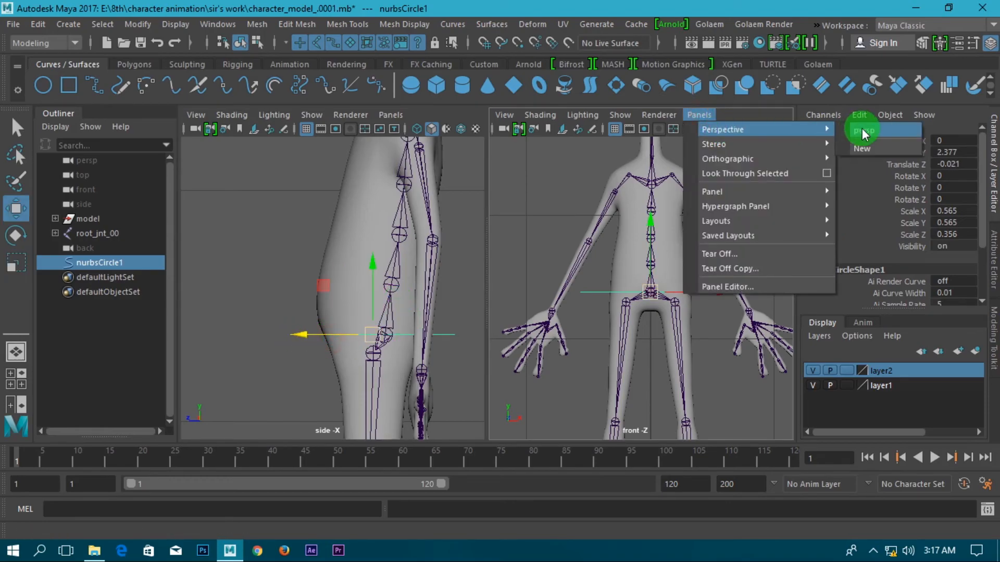
left_click(862, 133)
- Align the circle's centre with the root joint in the side view, at about -0.075 in Z
left_click_drag(736, 246, 789, 341, "alt")
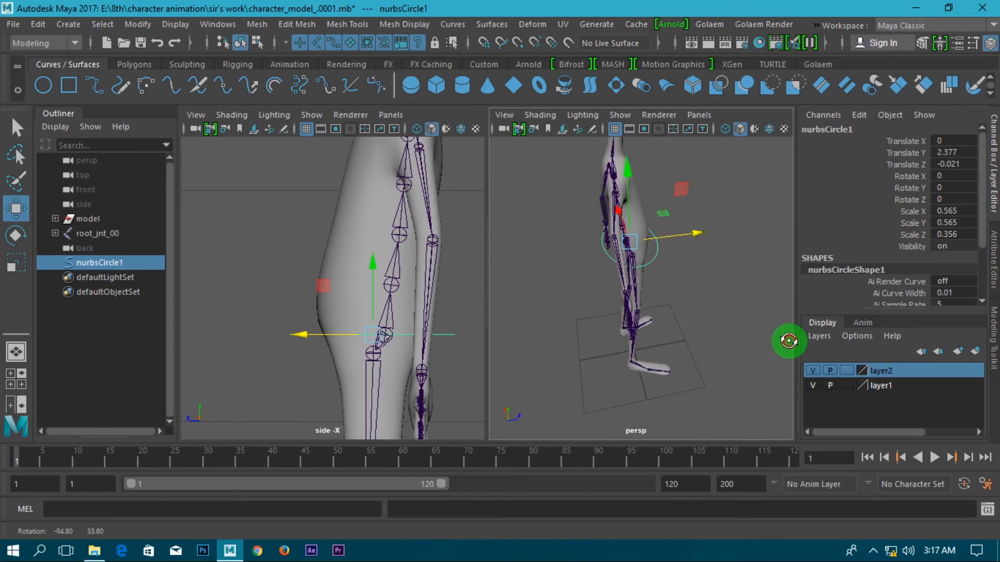
scroll(650, 259, "up", 5)
middle_click_drag(672, 233, 708, 300, "alt")
scroll(713, 307, "down", 5)
left_click_drag(736, 328, 685, 277, "alt")
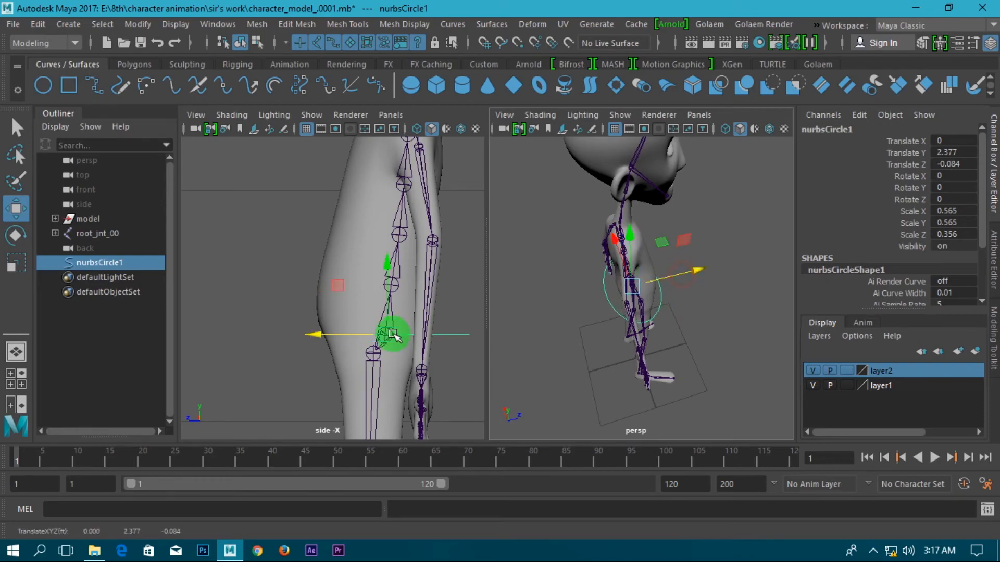
scroll(400, 336, "up", 6)
middle_click_drag(411, 350, 348, 273, "alt")
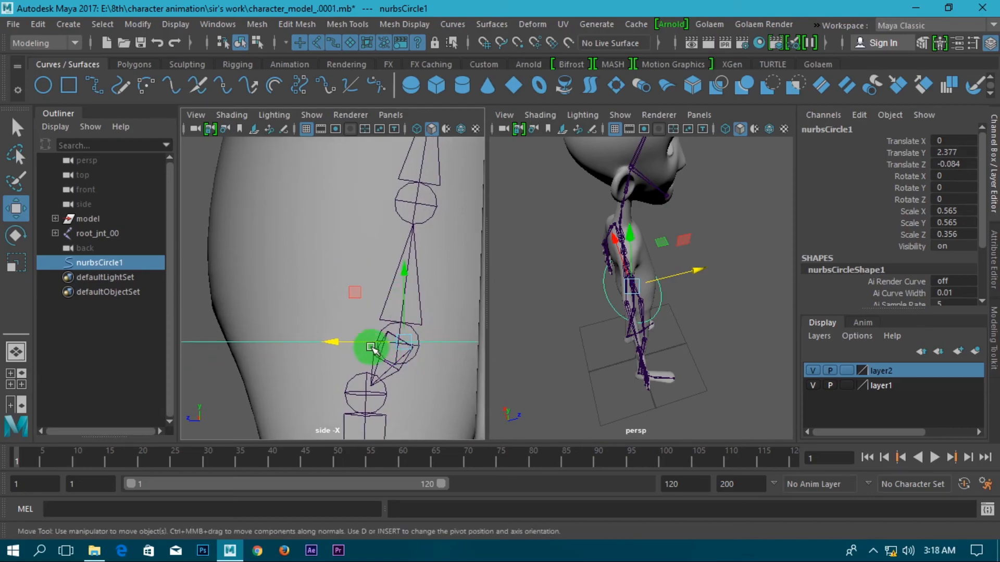
left_click_drag(376, 349, 356, 347)
- Freeze the pelvis circle's translate, rotate and scale transformations
scroll(617, 282, "down", 6)
left_click_drag(703, 279, 549, 323, "alt")
scroll(660, 282, "up", 8)
left_click_drag(660, 282, 766, 219, "alt")
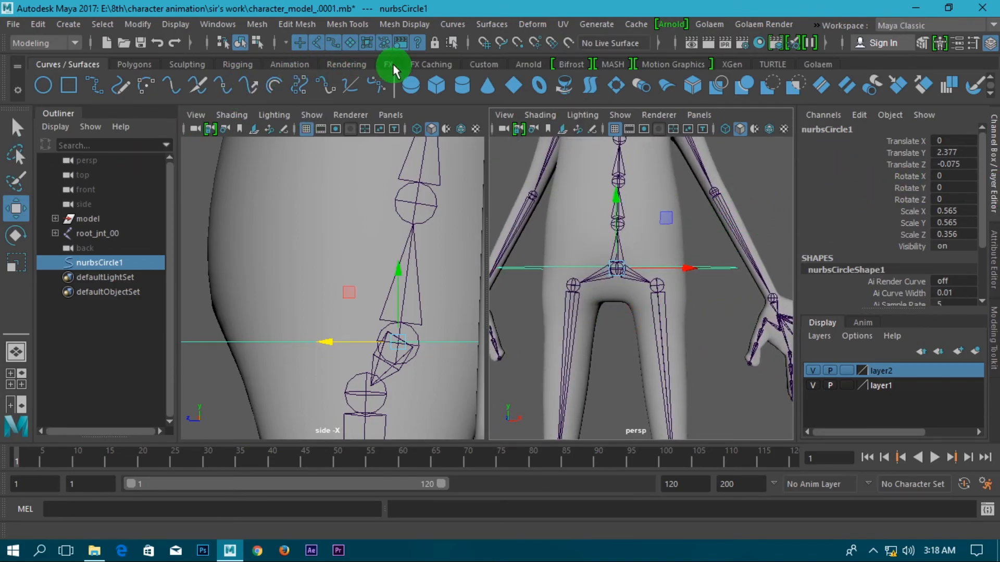
left_click(479, 64)
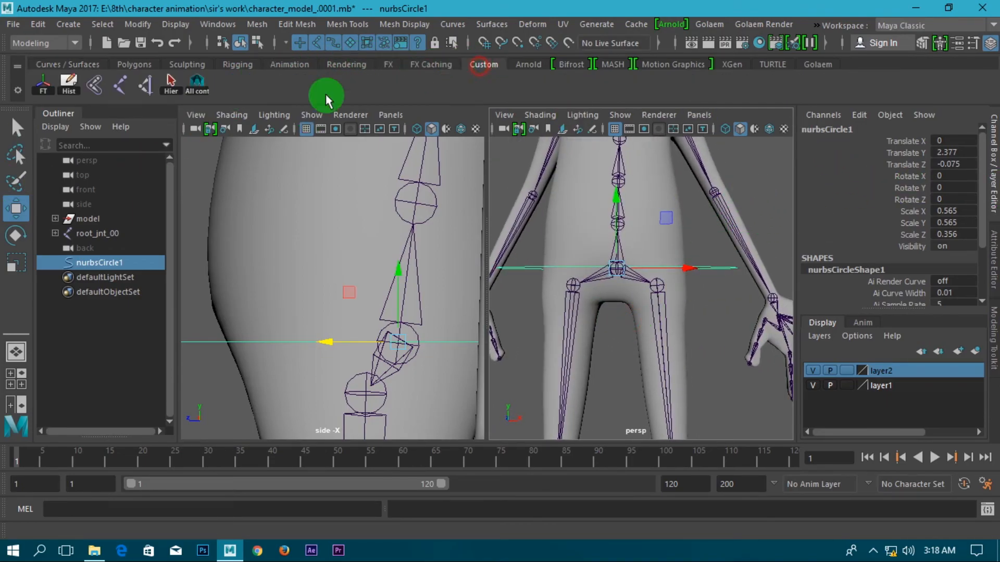
left_click(43, 84)
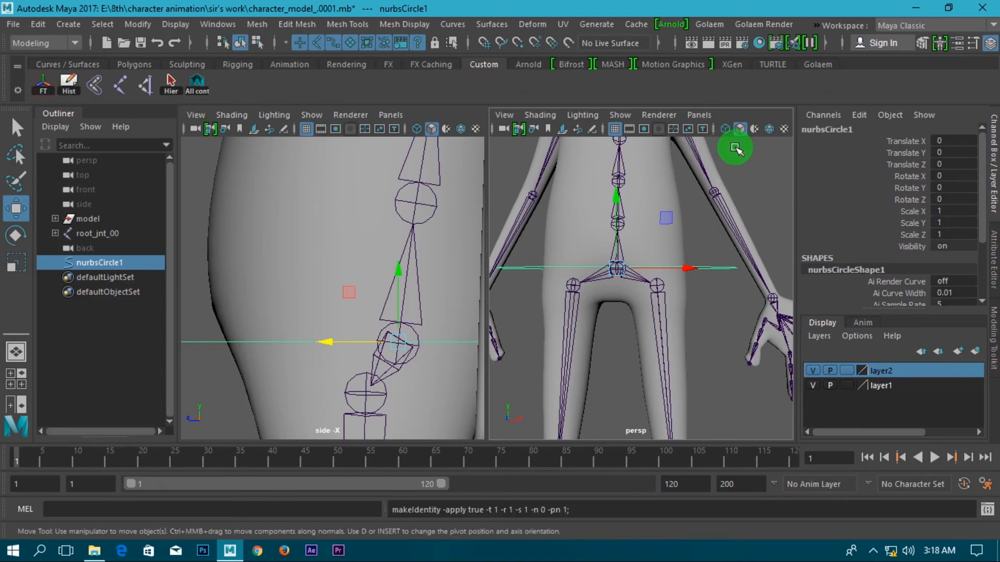
- Enlarge the perspective view and examine the pelvis circle along with the character's spine, arm and hand joints
key("space")
scroll(636, 236, "down", 3)
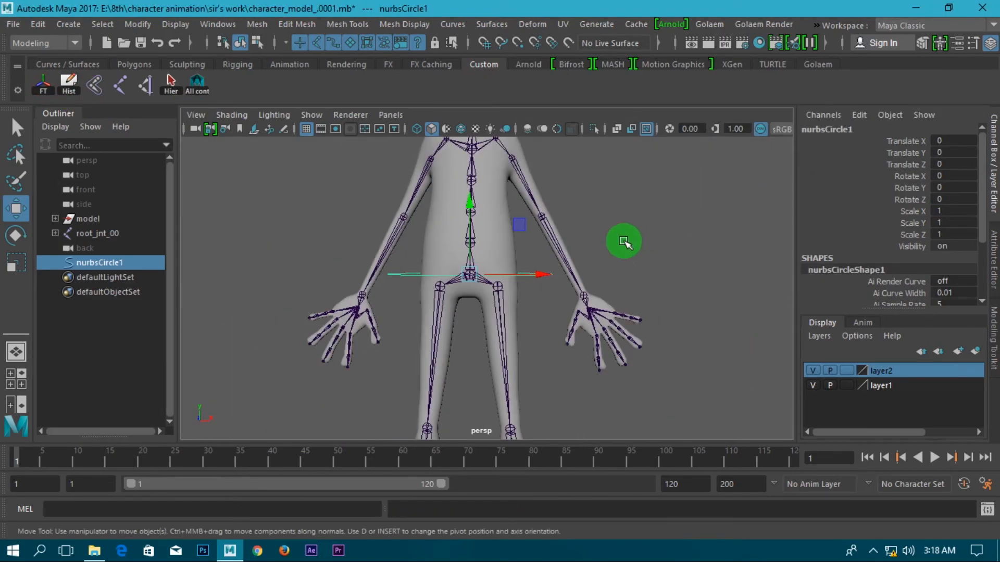
scroll(676, 250, "up", 2)
right_click_drag(689, 266, 653, 296, "alt")
left_click_drag(654, 296, 618, 286, "alt")
middle_click_drag(604, 321, 522, 321, "alt")
left_click(676, 198)
scroll(623, 193, "up", 3)
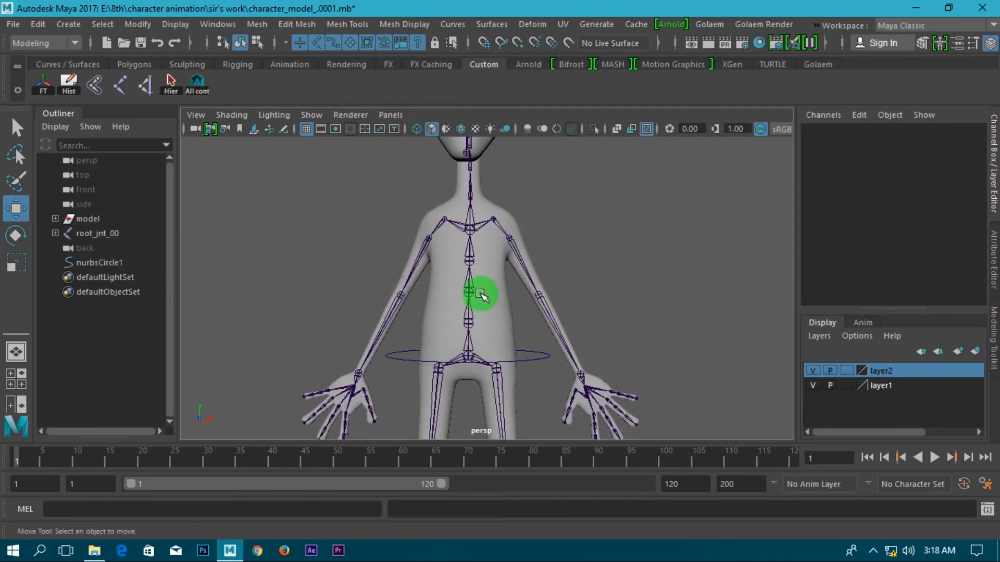
left_click_drag(646, 311, 619, 306, "alt")
left_click(523, 204)
left_click(628, 286)
middle_click_drag(596, 323, 587, 280, "alt")
scroll(538, 295, "up", 4)
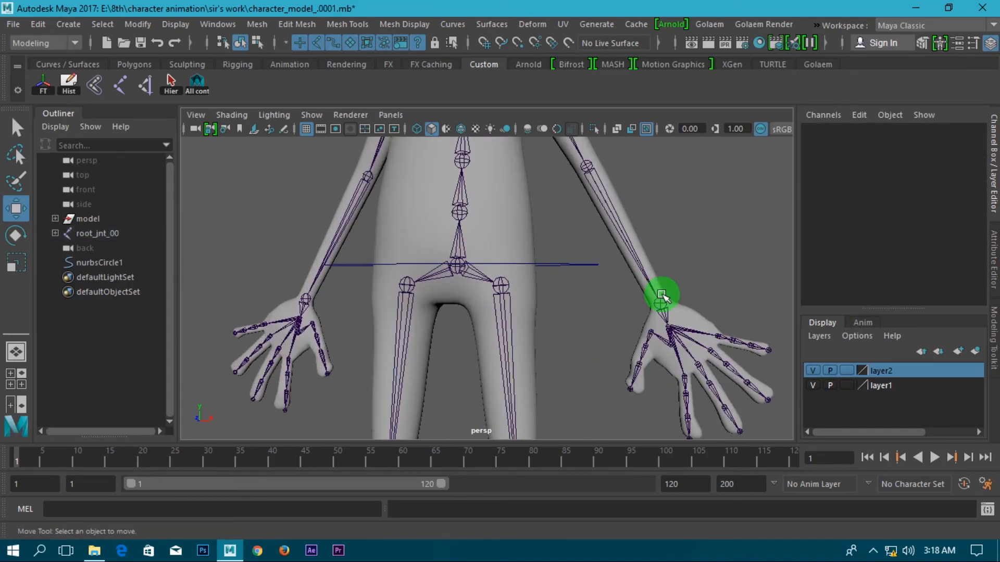
middle_click_drag(661, 295, 633, 319, "alt")
left_click(632, 322)
left_click(636, 201)
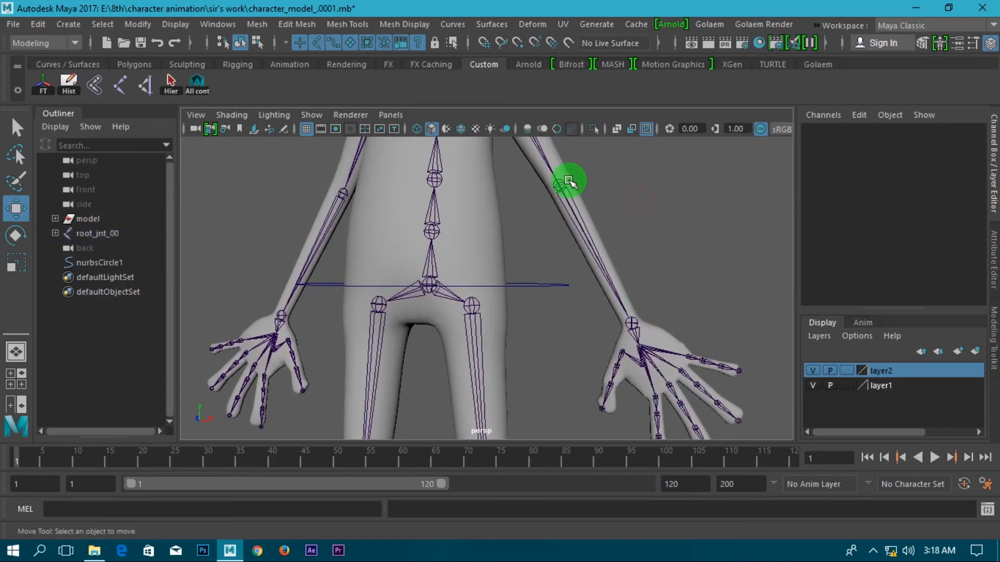
left_click(558, 185)
left_click(110, 266)
scroll(571, 234, "down", 4)
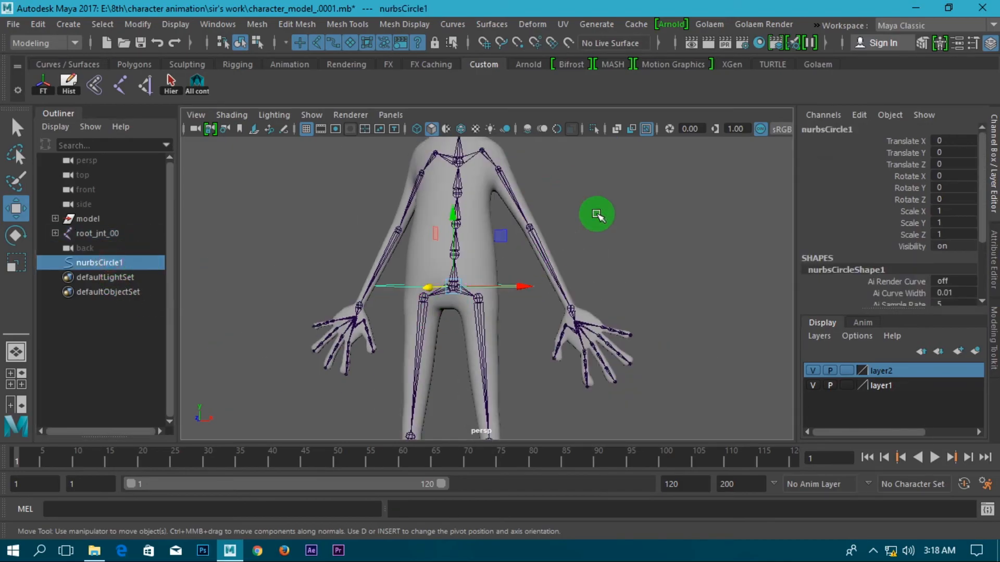
middle_click_drag(572, 235, 612, 303, "alt")
left_click(590, 307)
scroll(598, 250, "down", 3)
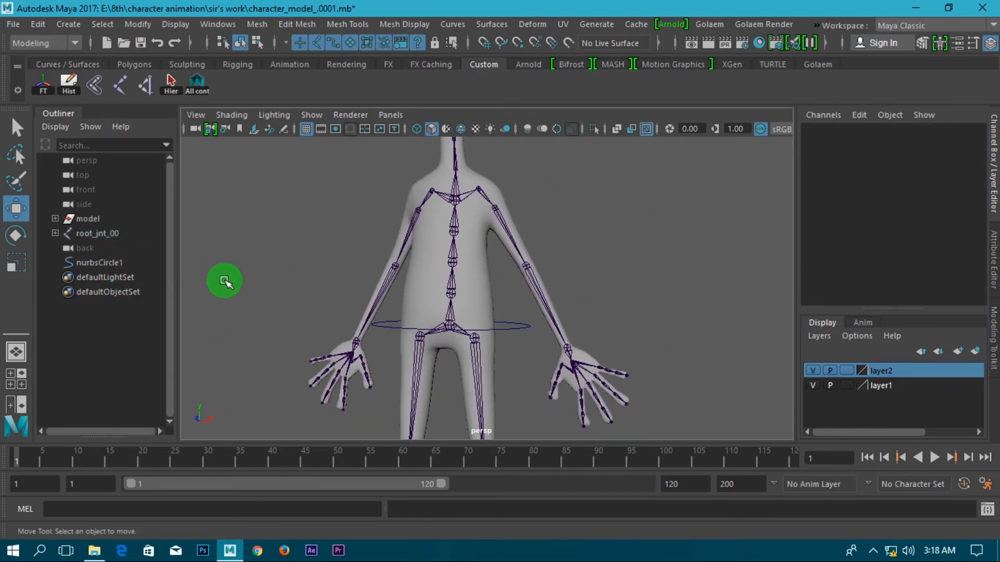
- Switch to the Rigging menu set and set the IK Handle Tool's solver to Rotate-Plane Solver
left_click(221, 25)
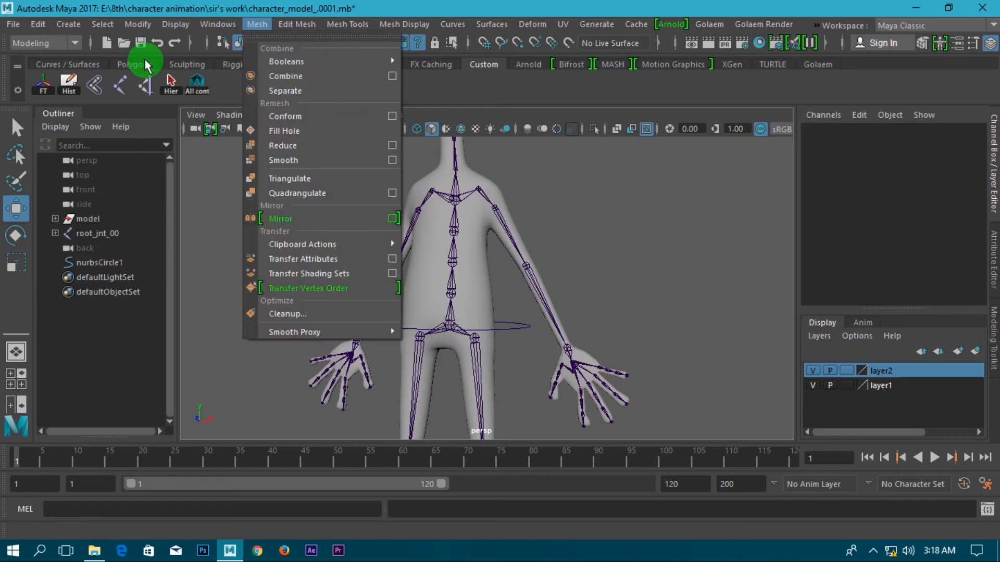
left_click(46, 42)
left_click(49, 73)
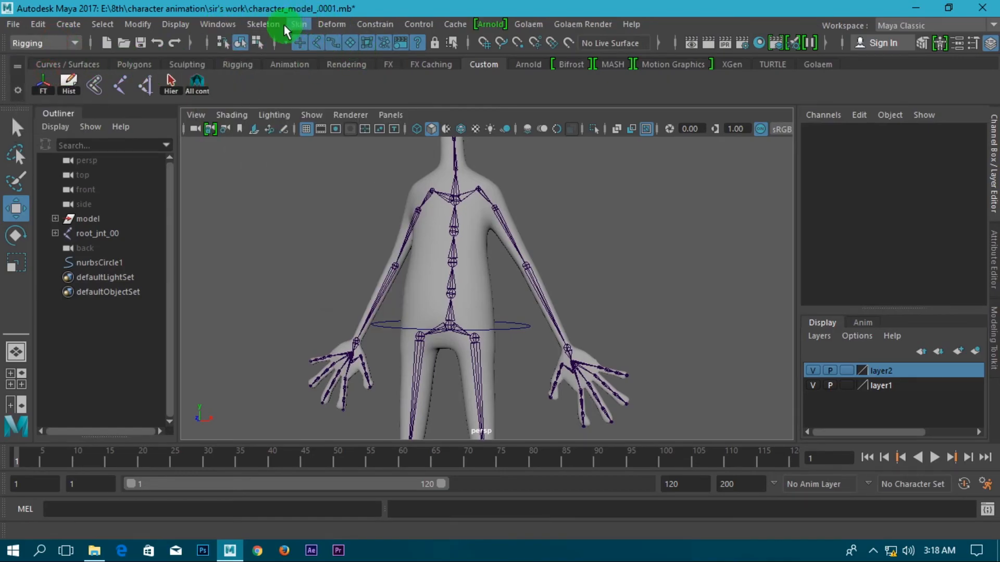
left_click(267, 25)
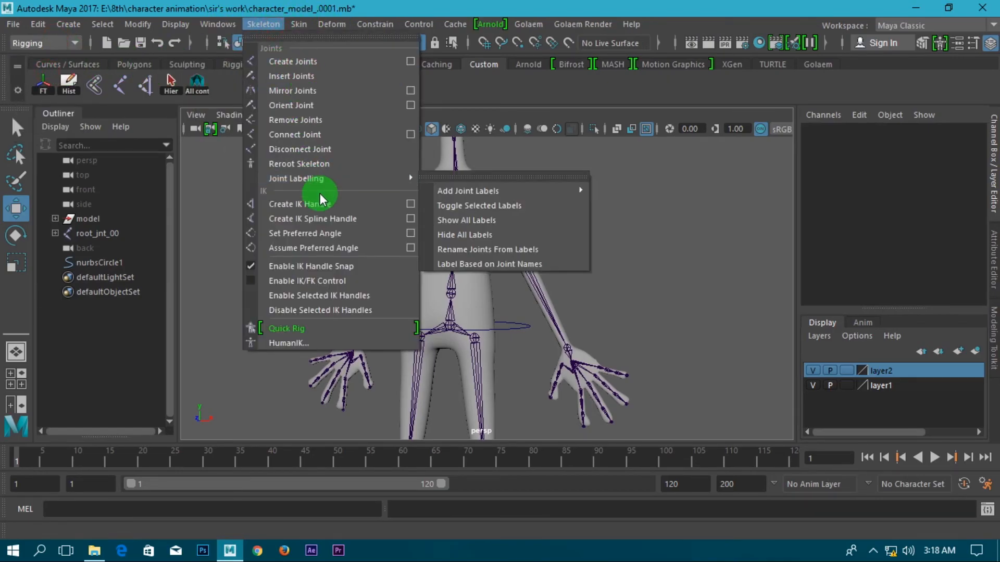
left_click(410, 205)
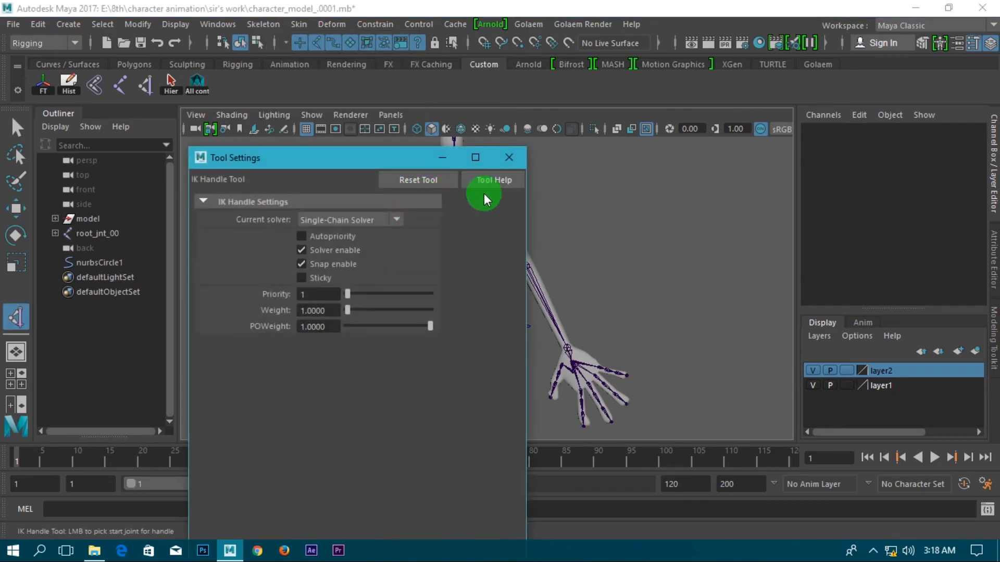
left_click(373, 226)
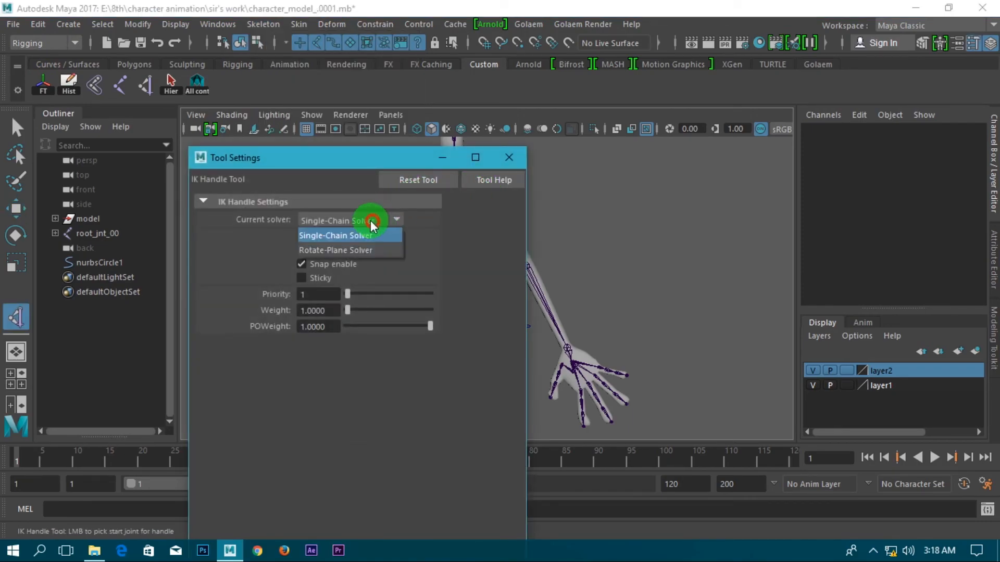
left_click(379, 251)
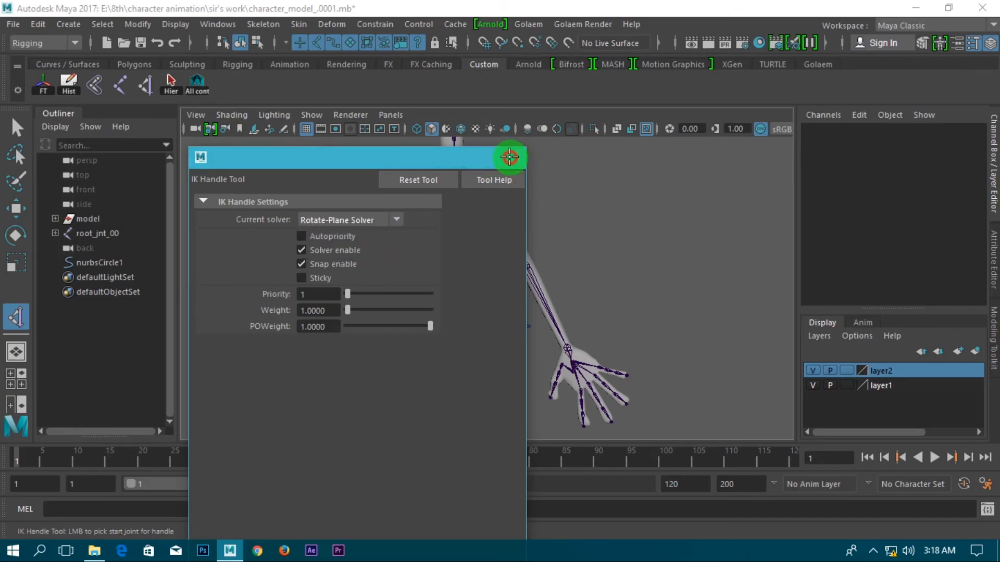
left_click(508, 163)
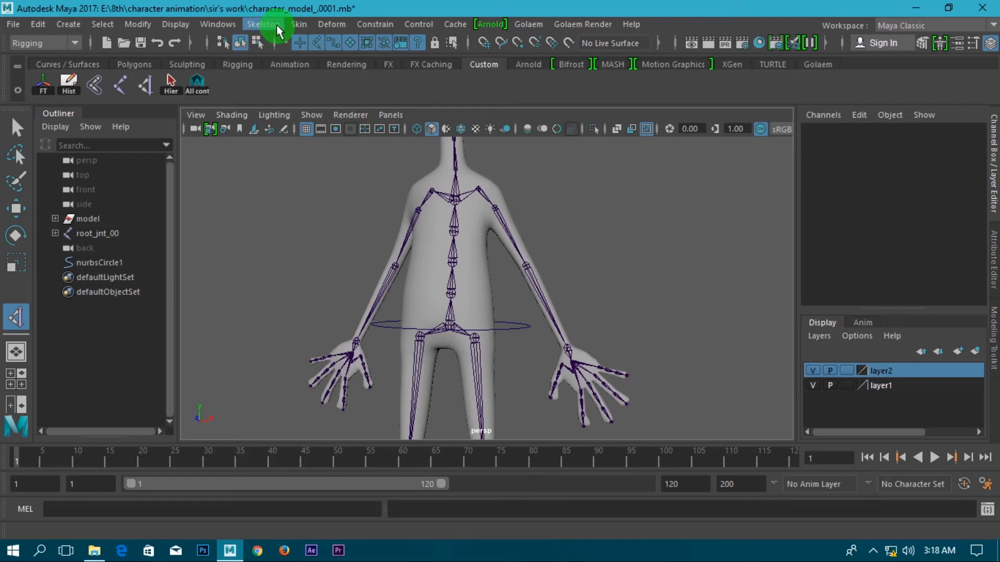
- Create an IK handle on the left arm from the shoulder joint L_arm_jnt_01 to the wrist joint
scroll(573, 219, "up", 4)
left_click_drag(583, 190, 498, 205, "alt")
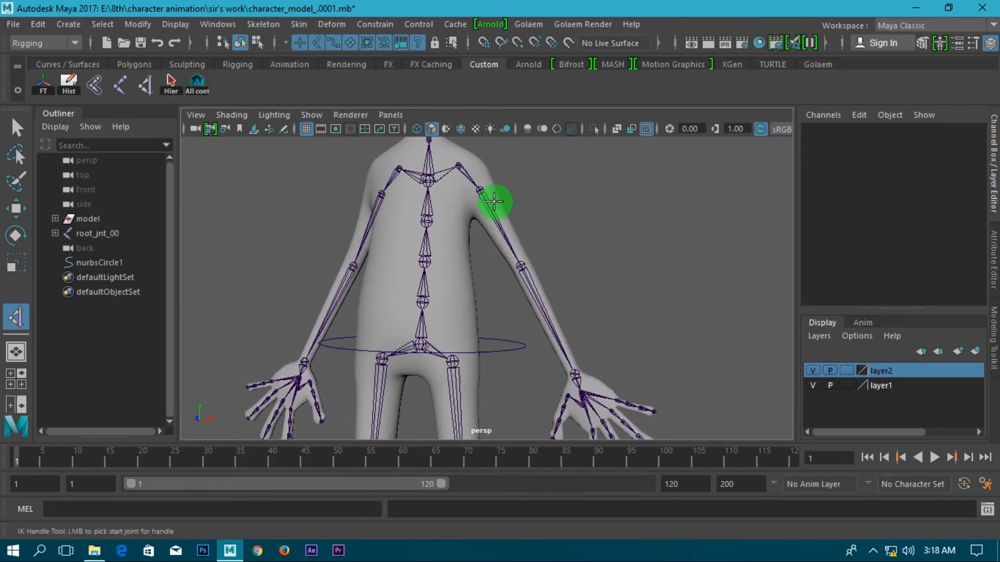
left_click(480, 190)
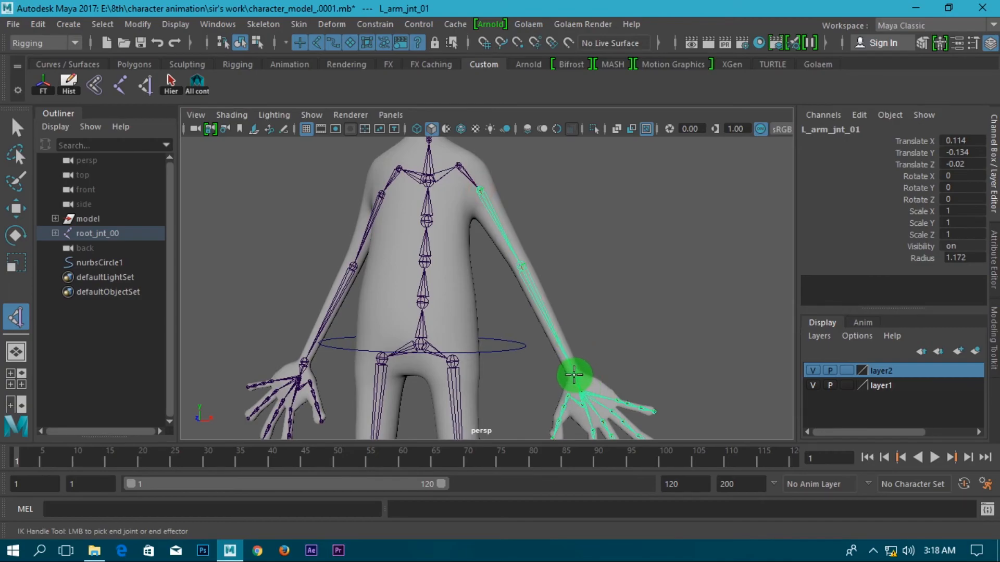
left_click(574, 374)
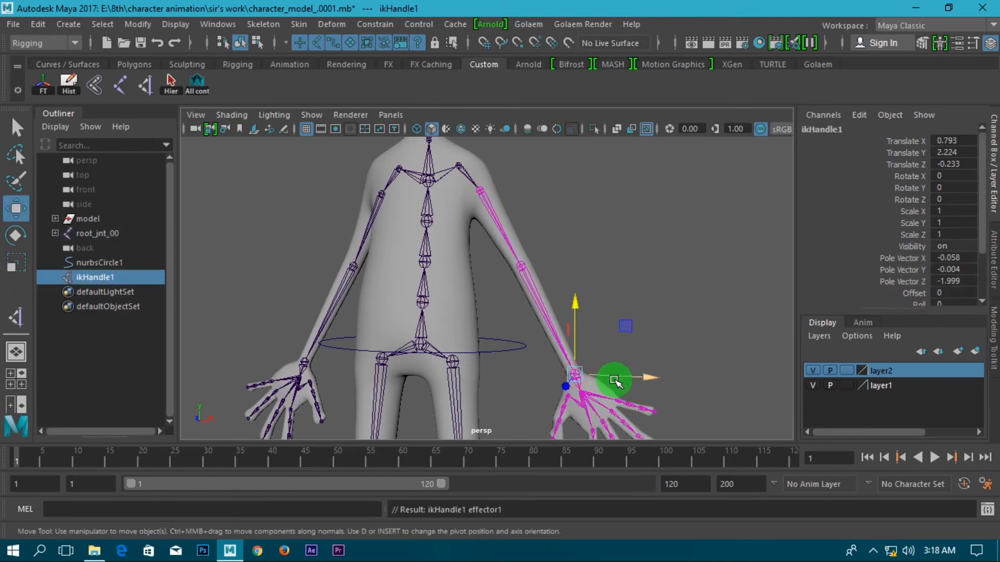
- Rename the left arm's IK handle as L_hand_ikHandle1
middle_click_drag(629, 301, 633, 270, "alt")
middle_click_drag(492, 276, 531, 254, "alt")
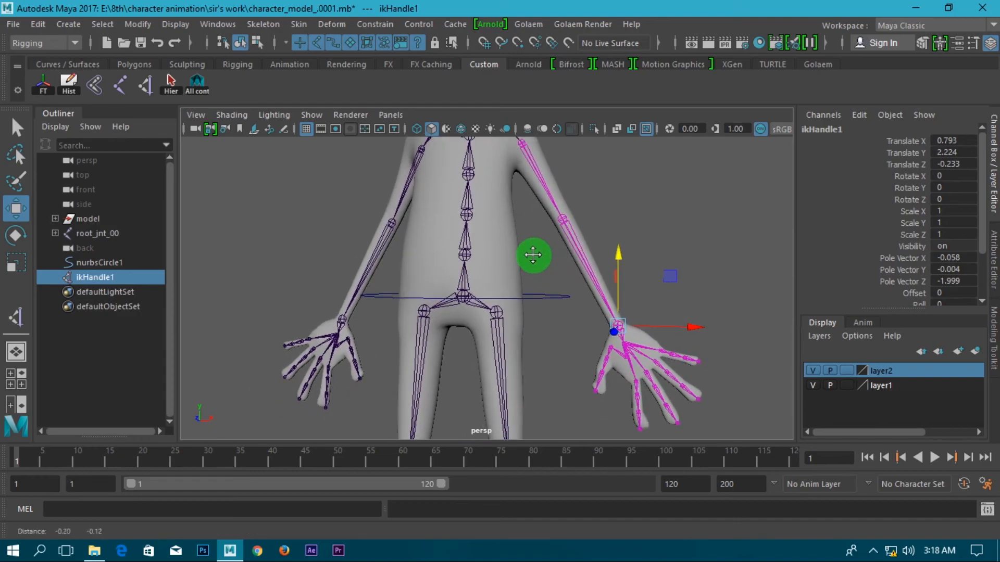
left_click(80, 283)
double_click(79, 281)
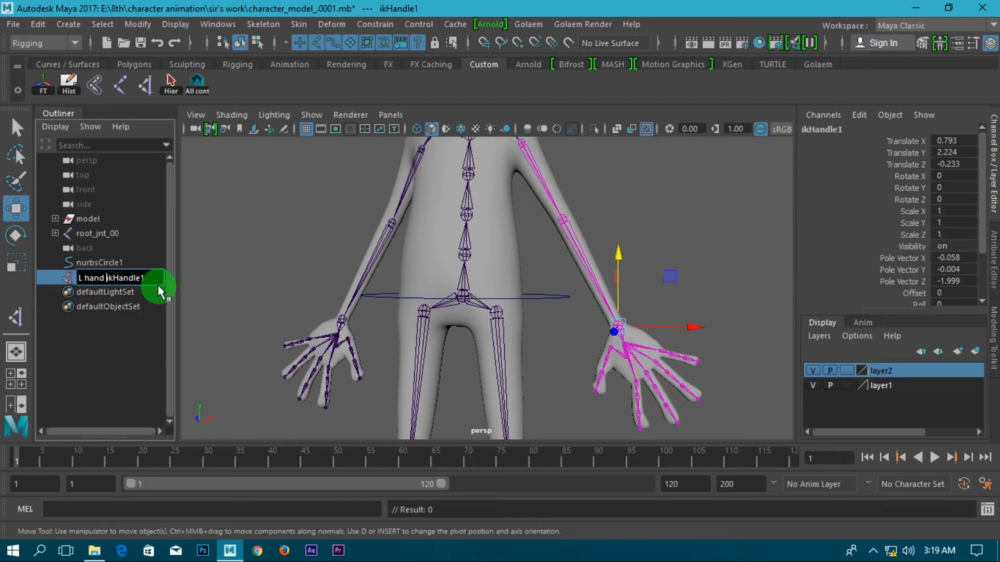
key("Return")
- Create an IK handle on the right arm from the shoulder joint R_arm_jnt_01 to the wrist joint
middle_click_drag(500, 301, 499, 364, "alt")
left_click(648, 228)
middle_click_drag(358, 317, 368, 290, "alt")
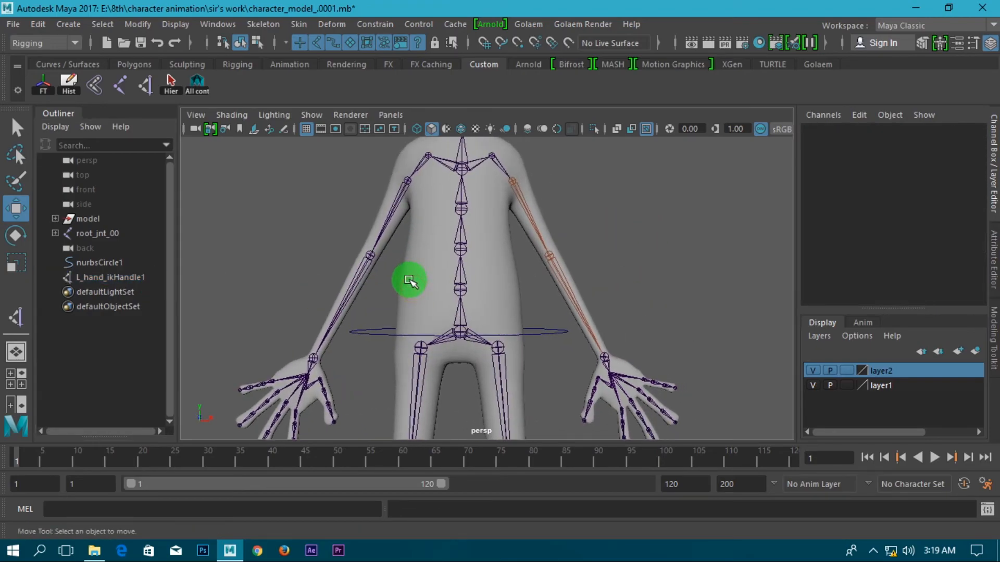
left_click(129, 88)
left_click(139, 84)
left_click(92, 87)
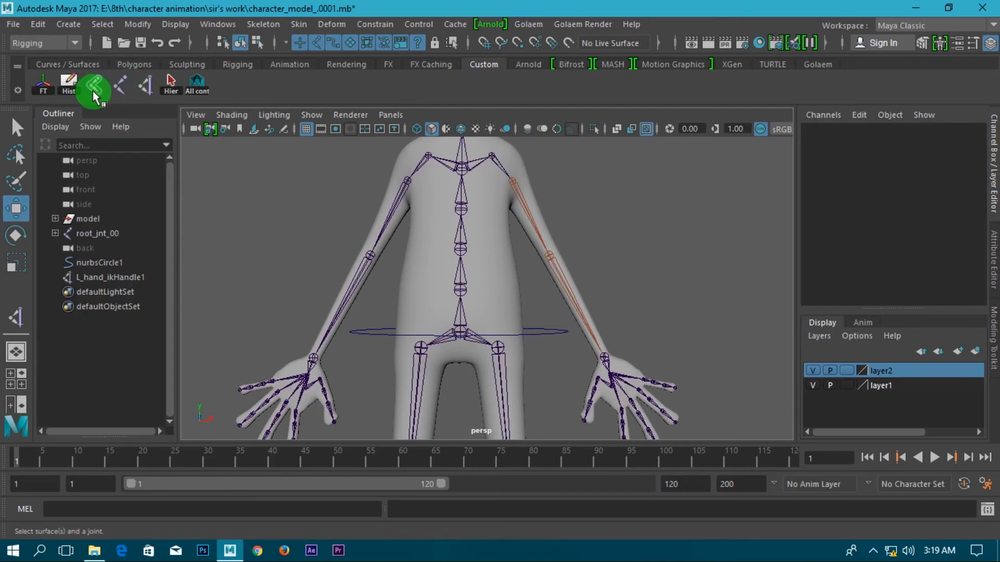
left_click(145, 85)
middle_click_drag(523, 256, 571, 247, "alt")
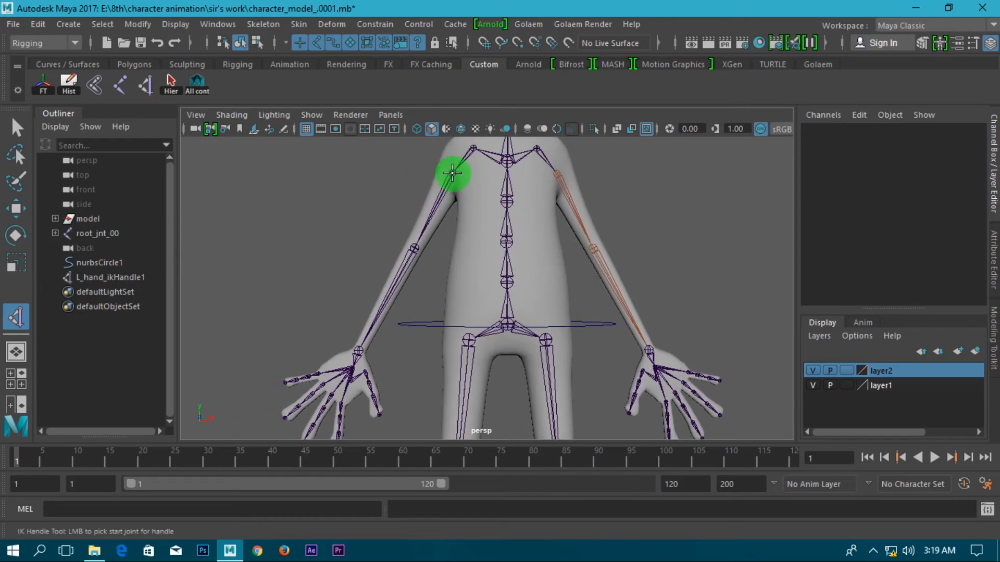
left_click(451, 173)
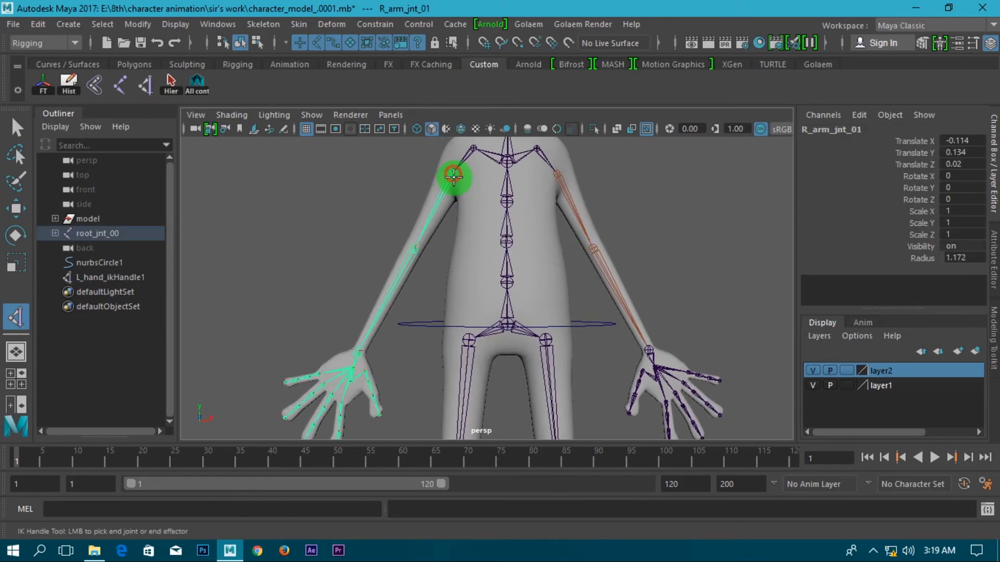
left_click(359, 352)
key("w")
- Rename the right arm's IK handle as R_hand_ikHandle1 and deselect it
double_click(76, 290)
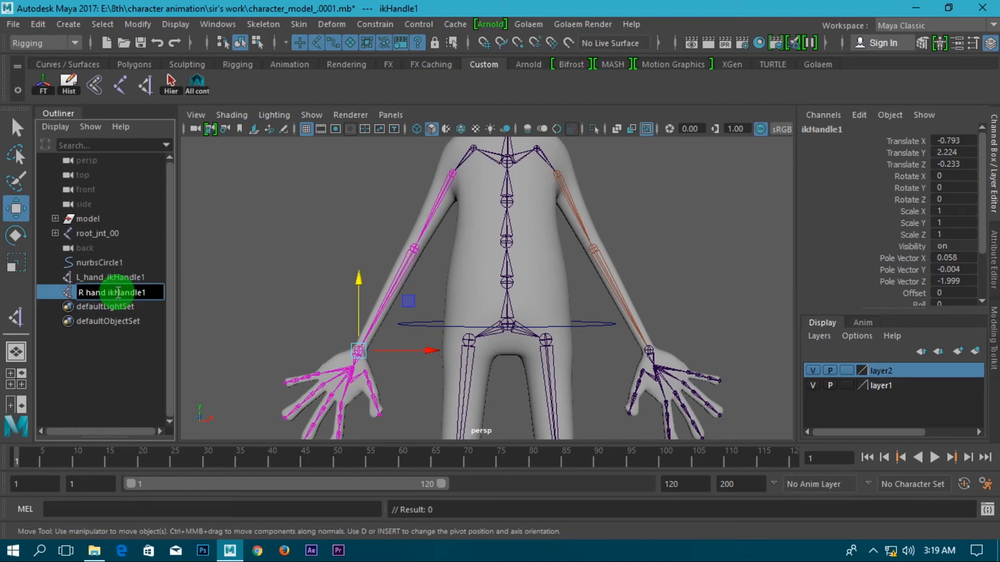
type("R_hand_")
key("Return")
left_click(409, 337)
- Examine the hip, knee and ankle joints of both legs from several angles
scroll(409, 337, "down", 2)
middle_click_drag(489, 302, 424, 276, "alt")
scroll(424, 276, "down", 1)
middle_click_drag(467, 325, 516, 306, "alt")
scroll(490, 194, "up", 1)
middle_click_drag(513, 359, 522, 305, "alt")
left_click_drag(522, 306, 529, 352, "alt")
scroll(522, 289, "up", 4)
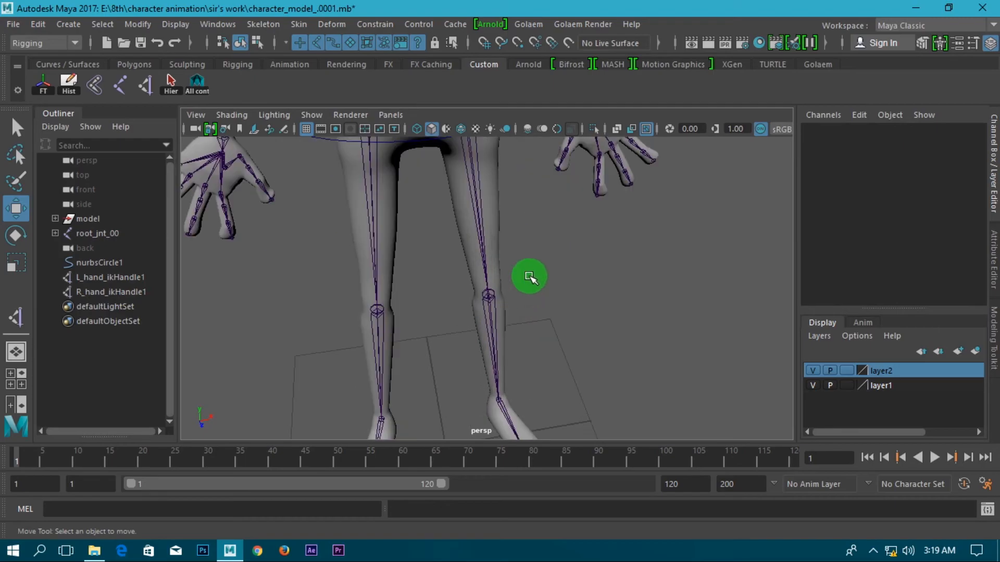
middle_click_drag(548, 283, 583, 349, "alt")
left_click_drag(585, 349, 569, 328, "alt")
scroll(487, 210, "up", 3)
middle_click_drag(544, 247, 540, 329, "alt")
left_click_drag(538, 358, 547, 329, "alt")
middle_click_drag(578, 350, 567, 313, "alt")
scroll(565, 386, "down", 4)
scroll(565, 352, "down", 2)
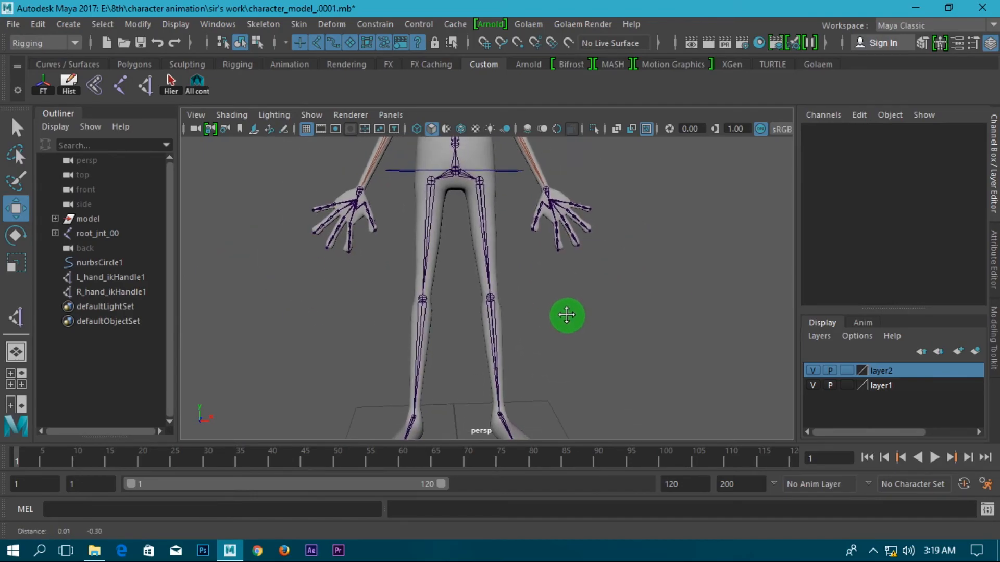
- Try to create an IK handle on the left leg from the hip joint L_leg_jnt_01 to the ankle joint
left_click(145, 90)
left_click(479, 181)
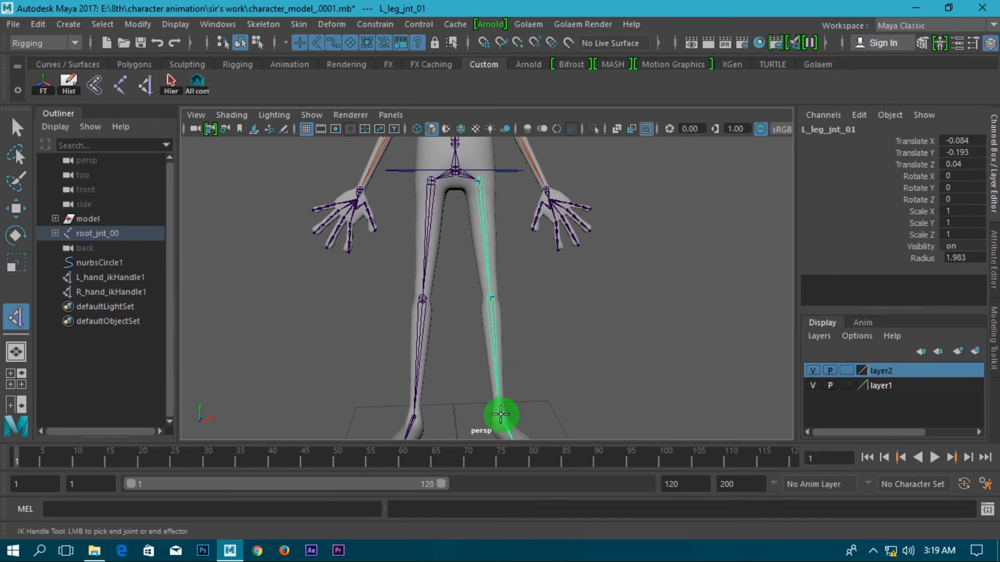
left_click(501, 414)
middle_click_drag(616, 369, 649, 300, "alt")
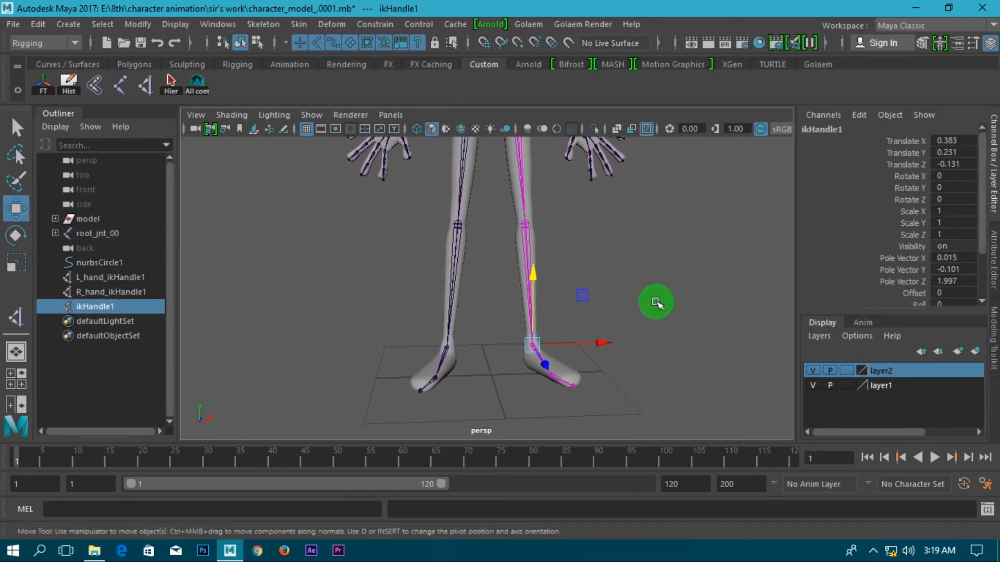
- Examine the left leg's IK handle where it sits on the ankle joint
scroll(573, 355, "up", 3)
scroll(598, 418, "down", 3)
middle_click_drag(585, 281, 594, 302, "alt")
scroll(601, 344, "down", 4)
left_click(576, 339)
scroll(559, 323, "up", 5)
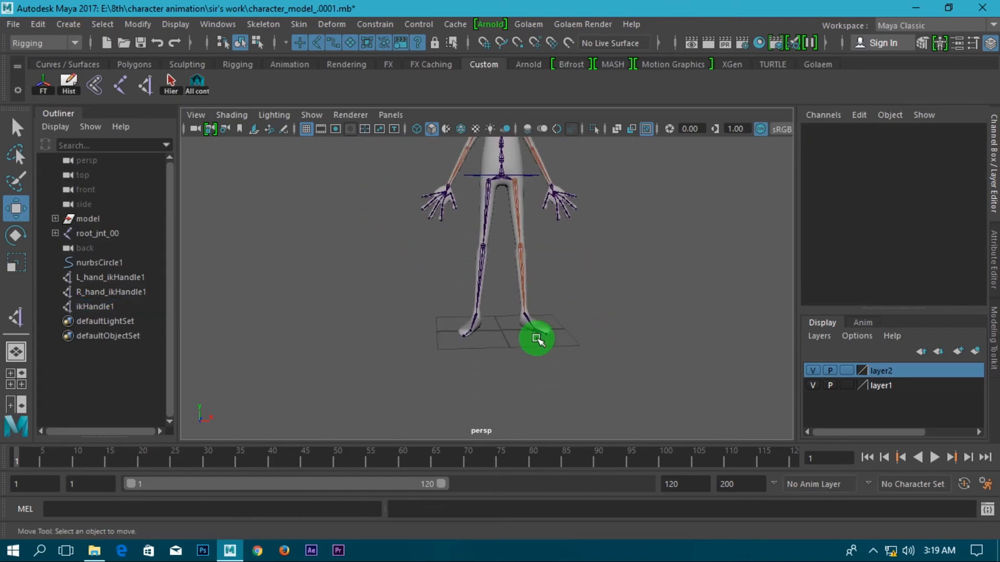
left_click(576, 350)
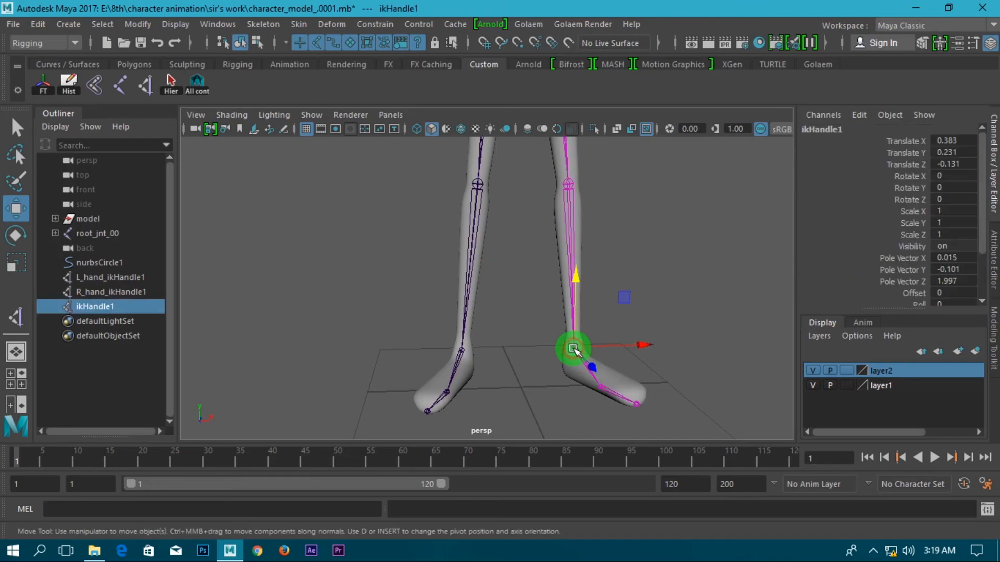
scroll(599, 366, "up", 3)
scroll(598, 366, "up", 5)
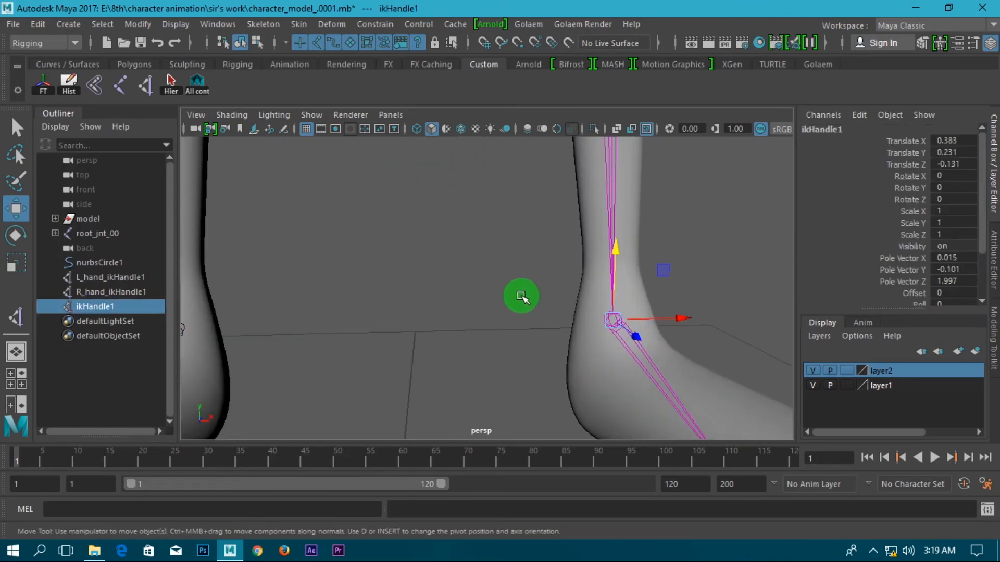
- Undo the creation of the left leg's IK handle
key("ctrl+z")
key("ctrl+z")
key("ctrl+z")
scroll(599, 336, "down", 7)
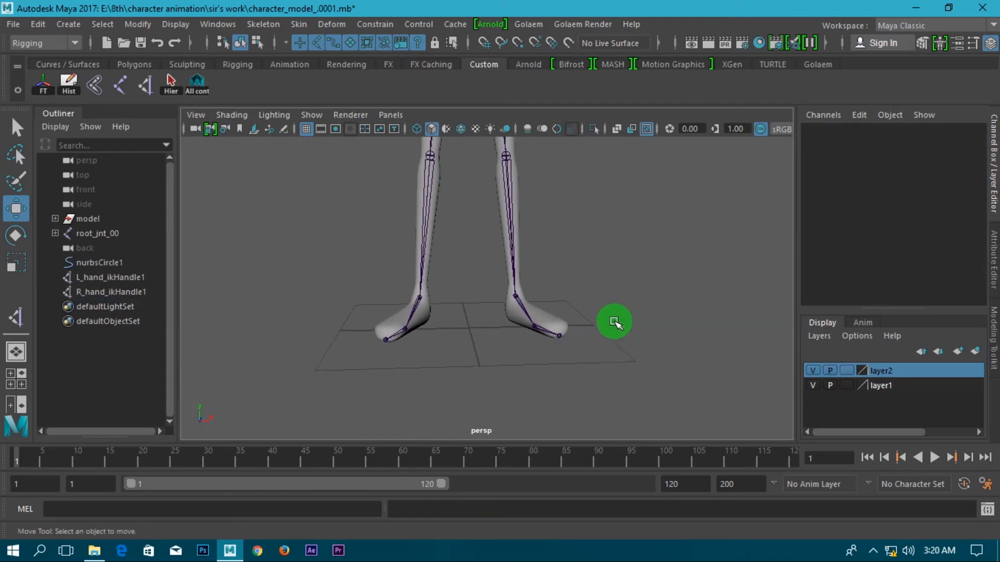
middle_click_drag(588, 238, 619, 473, "alt")
middle_click_drag(580, 294, 557, 244, "alt")
scroll(521, 287, "up", 5)
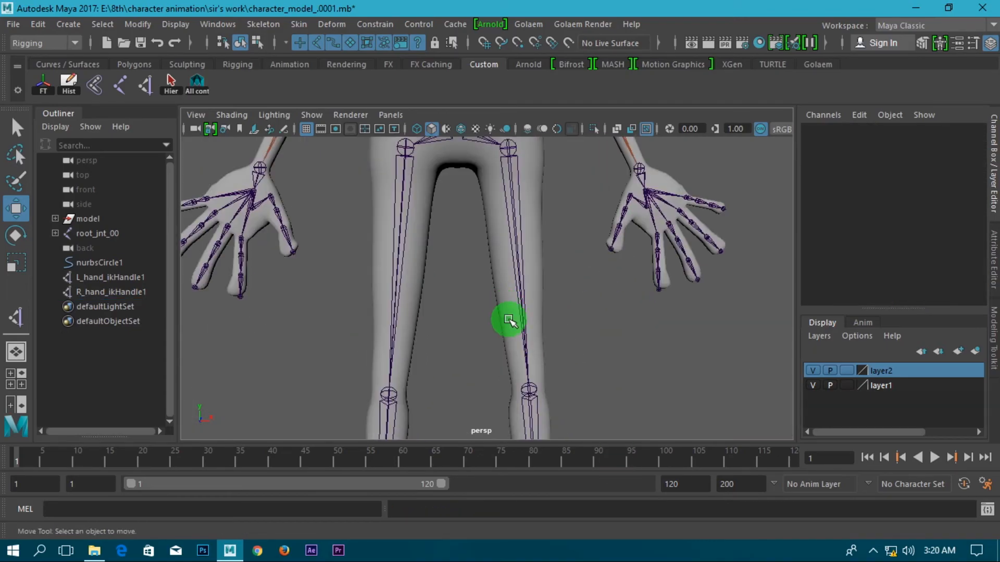
- Examine the hip, knee and ankle joints of both legs in the perspective and side views
middle_click_drag(614, 397, 596, 283, "alt")
scroll(595, 288, "down", 3)
left_click_drag(566, 355, 518, 370, "alt")
scroll(641, 369, "down", 4)
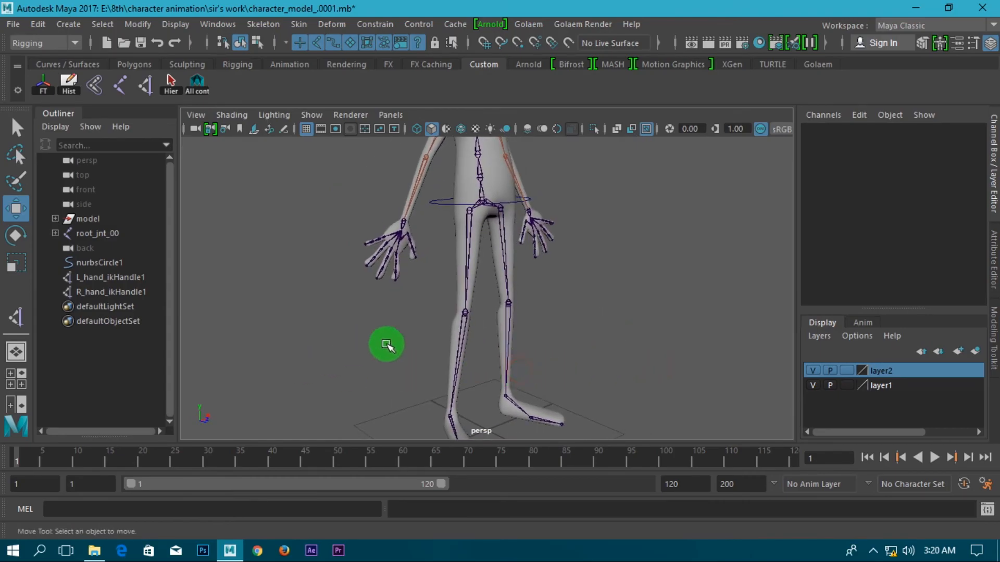
key("space")
key("space")
middle_click_drag(516, 330, 518, 229, "alt")
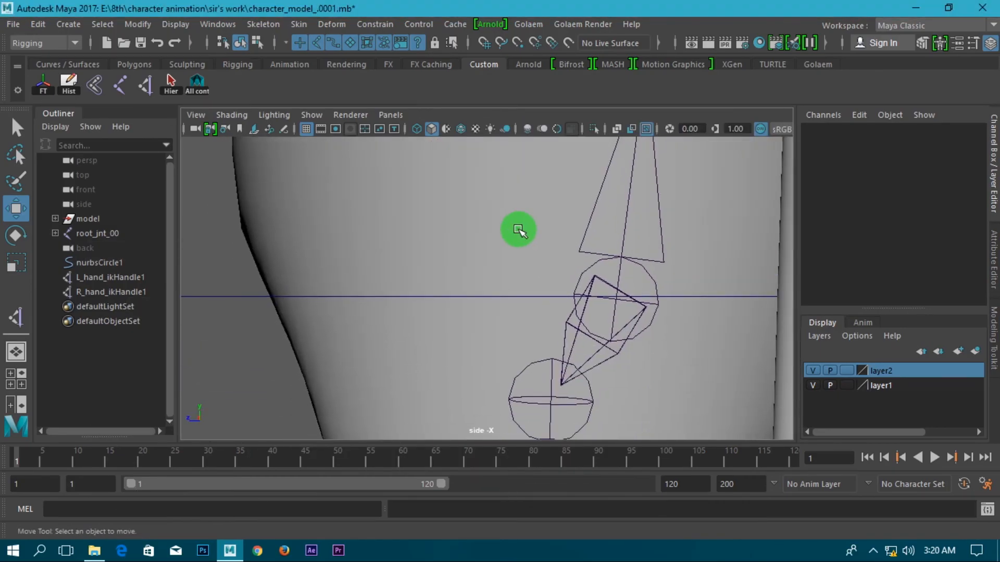
scroll(536, 281, "down", 6)
middle_click_drag(559, 324, 600, 205, "alt")
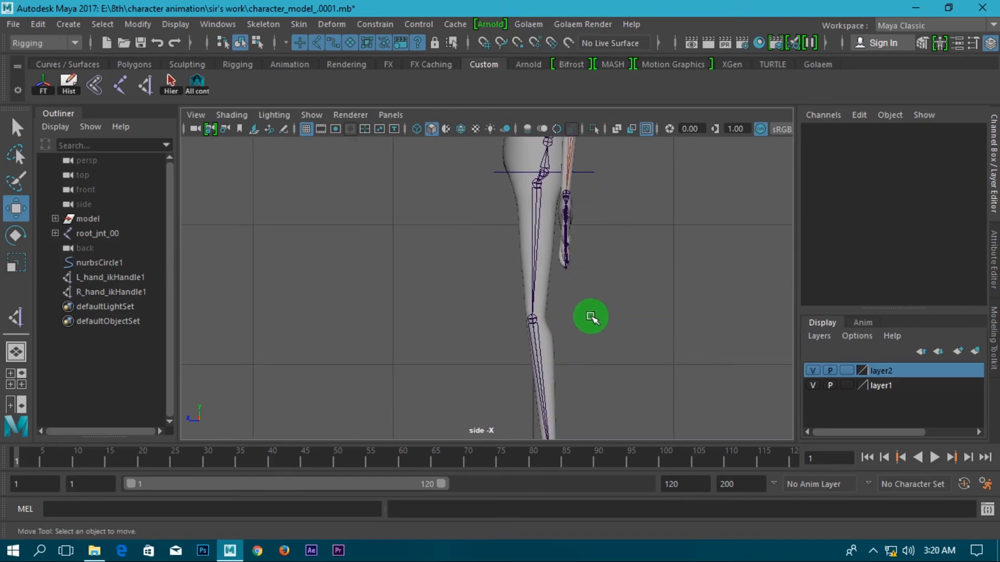
middle_click_drag(589, 310, 564, 210, "alt")
key("space")
key("space")
scroll(671, 320, "up", 3)
middle_click_drag(671, 325, 677, 270, "alt")
scroll(667, 317, "down", 3)
middle_click_drag(634, 310, 613, 337, "alt")
scroll(402, 189, "up", 3)
scroll(547, 186, "up", 3)
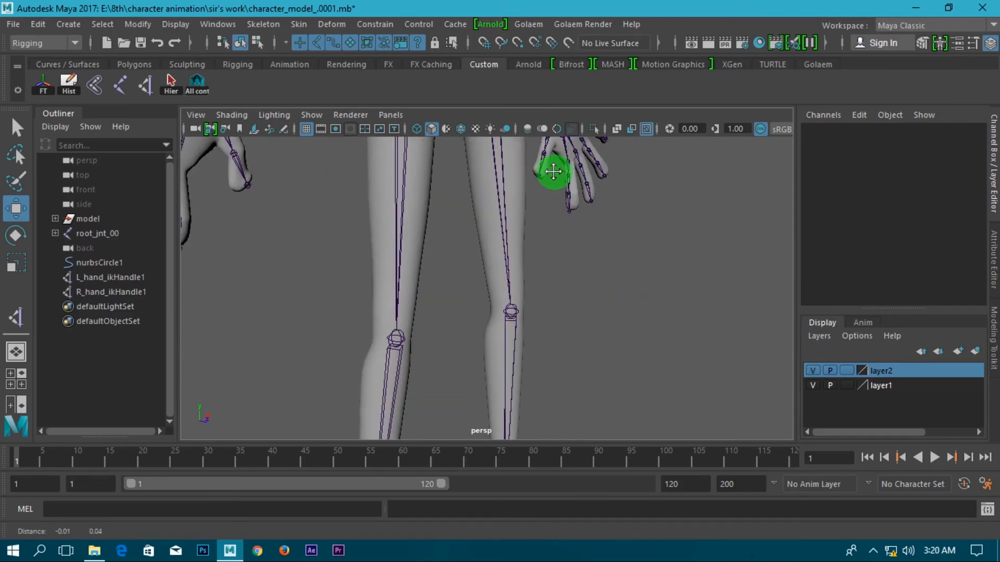
- Create a rotate-plane IK handle on the left leg from the hip joint L_leg_jnt_01 to the ankle joint
middle_click_drag(551, 154, 547, 318, "alt")
scroll(427, 300, "up", 6)
left_click_drag(503, 405, 476, 382, "alt")
left_click(142, 85)
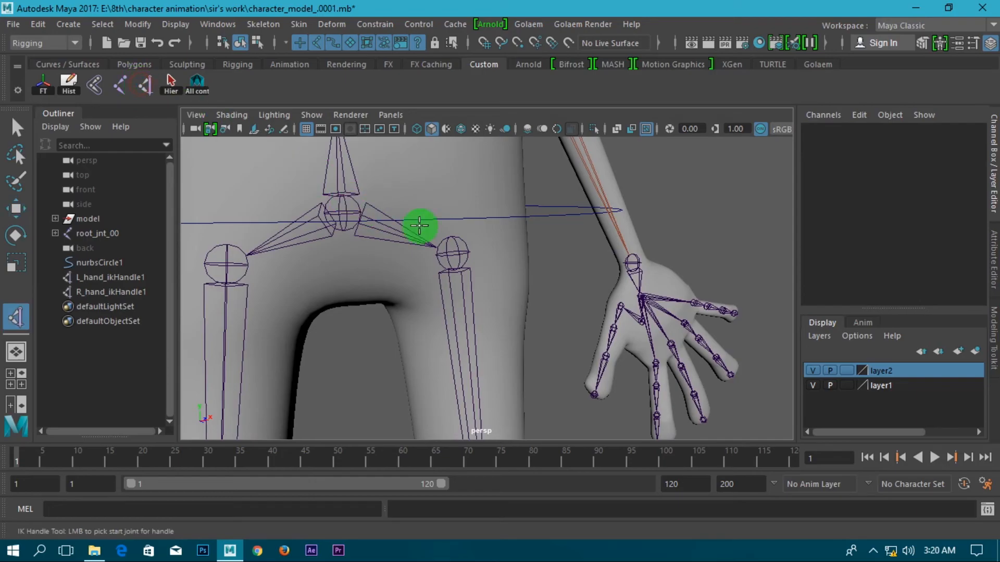
left_click(455, 254)
scroll(480, 277, "down", 10)
middle_click_drag(571, 377, 590, 389, "alt")
scroll(467, 222, "up", 5)
left_click_drag(507, 229, 540, 271, "alt")
scroll(540, 270, "up", 8)
scroll(557, 246, "up", 3)
middle_click_drag(608, 250, 596, 339, "alt")
scroll(557, 251, "up", 5)
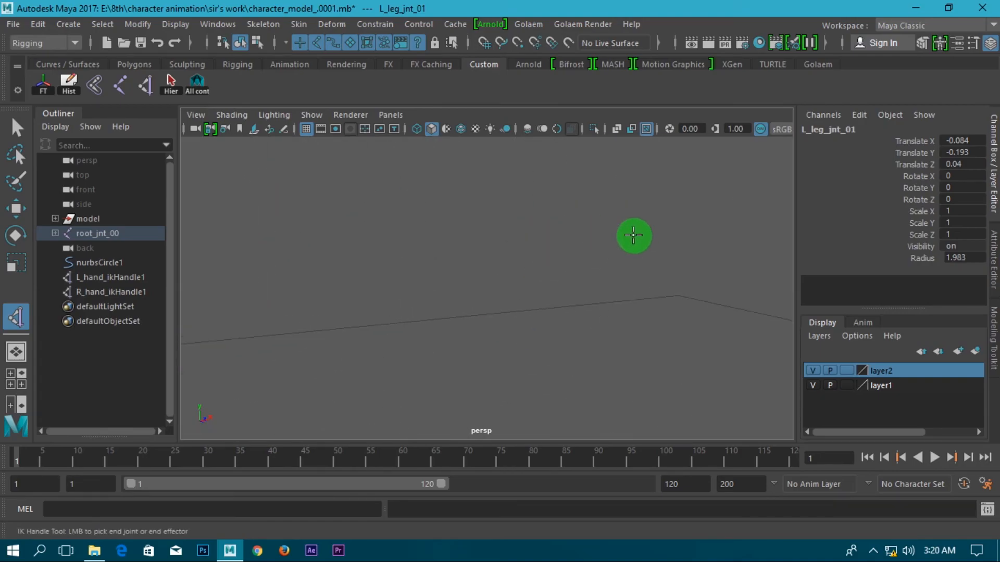
scroll(637, 277, "down", 2)
middle_click_drag(632, 281, 547, 295, "alt")
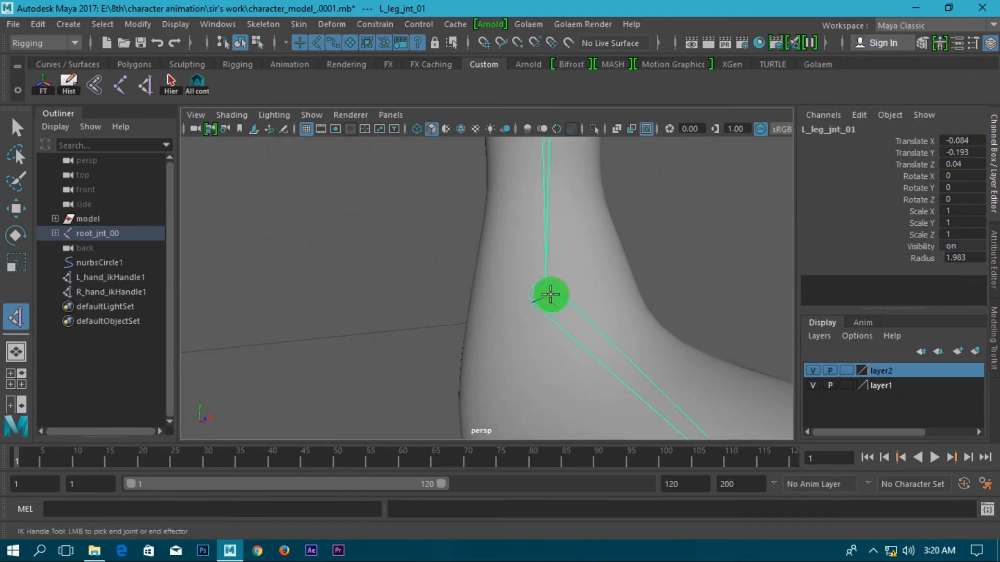
left_click(546, 296)
key("w")
scroll(580, 302, "down", 10)
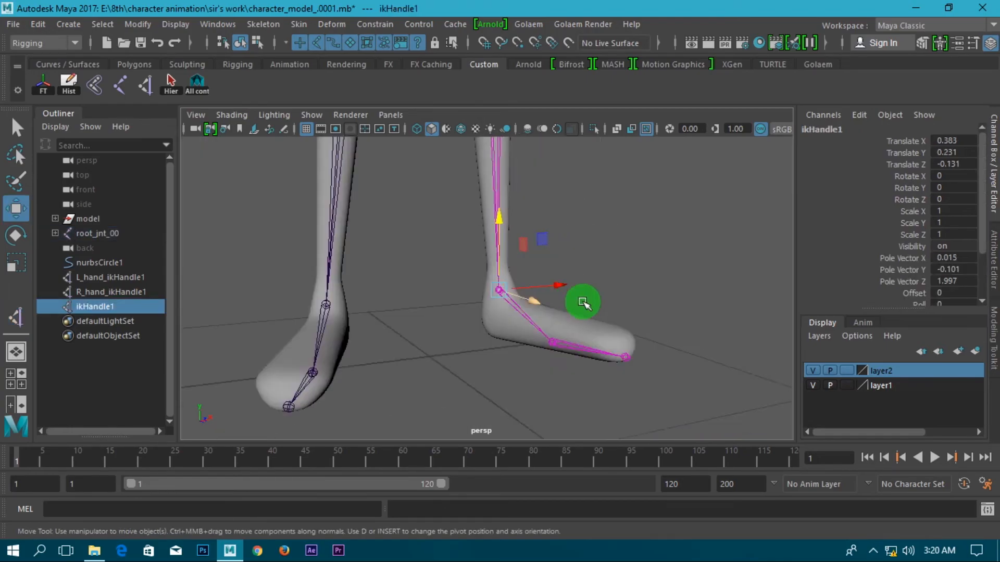
left_click_drag(590, 332, 523, 358, "alt")
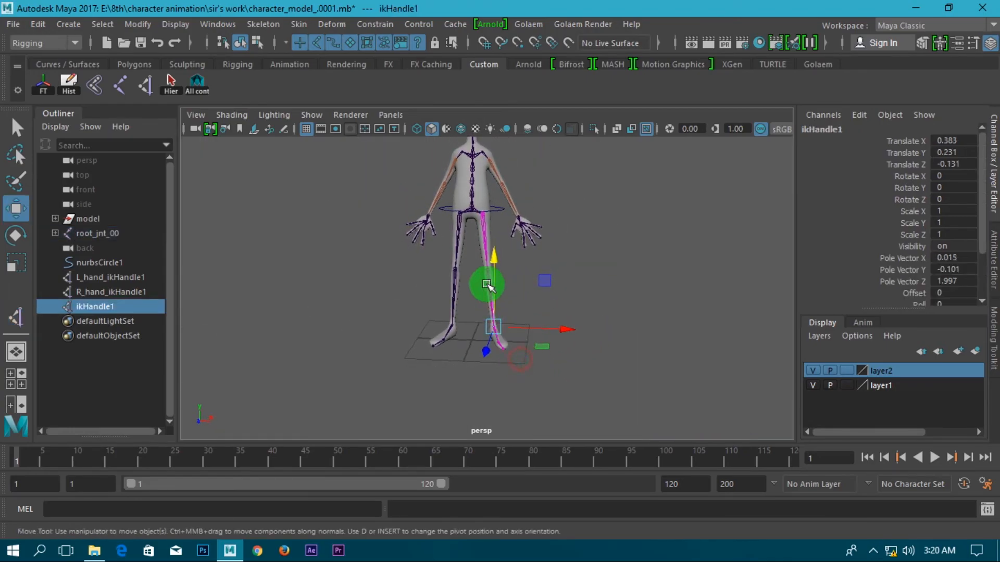
left_click(571, 282)
- Create a rotate-plane IK handle on the right leg from the hip joint R_leg_jnt_01 to the ankle joint
scroll(487, 255, "up", 4)
scroll(484, 256, "up", 4)
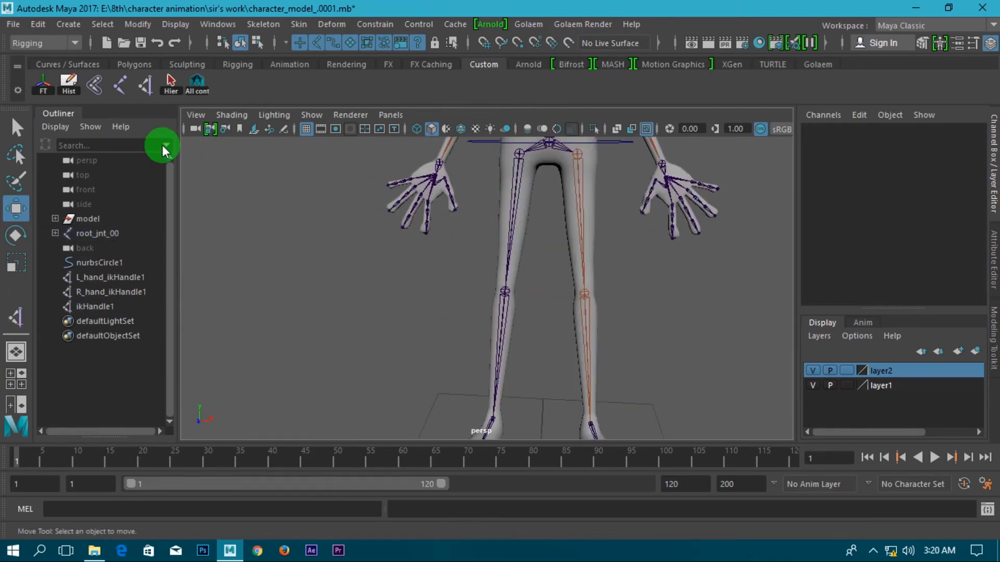
left_click(147, 88)
scroll(460, 171, "up", 7)
middle_click_drag(655, 210, 638, 299, "alt")
scroll(582, 172, "down", 5)
middle_click_drag(580, 219, 584, 242, "alt")
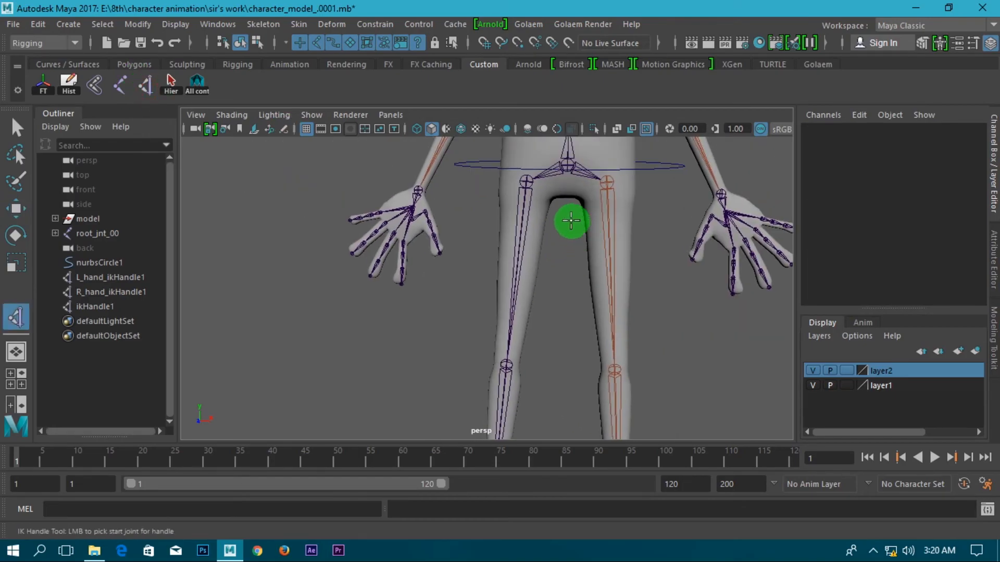
left_click(526, 183)
scroll(573, 268, "down", 4)
middle_click_drag(586, 317, 632, 229, "alt")
scroll(632, 229, "up", 5)
scroll(633, 366, "up", 5)
middle_click_drag(633, 366, 453, 255, "alt")
scroll(453, 254, "up", 2)
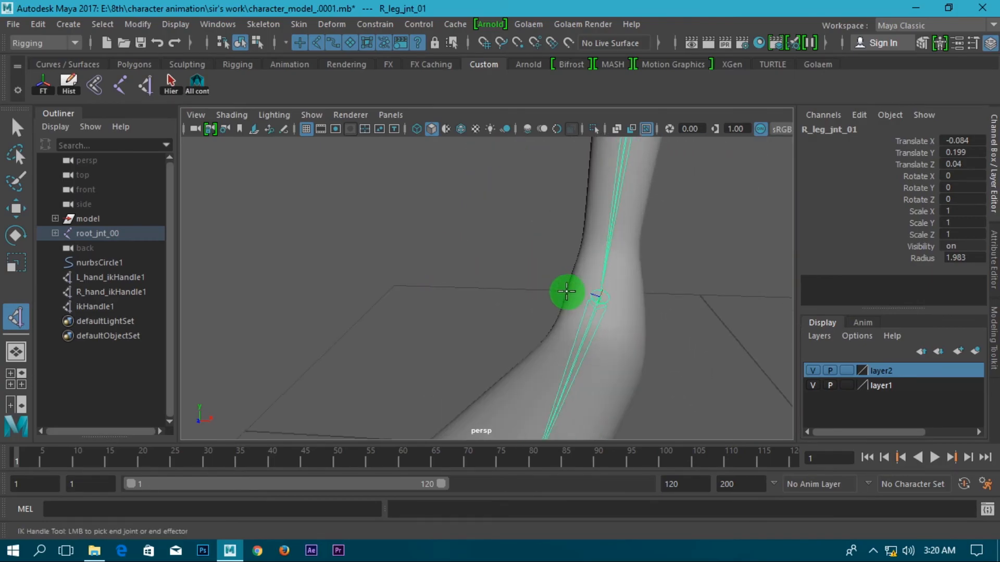
left_click(599, 296)
key("w")
scroll(591, 292, "down", 3)
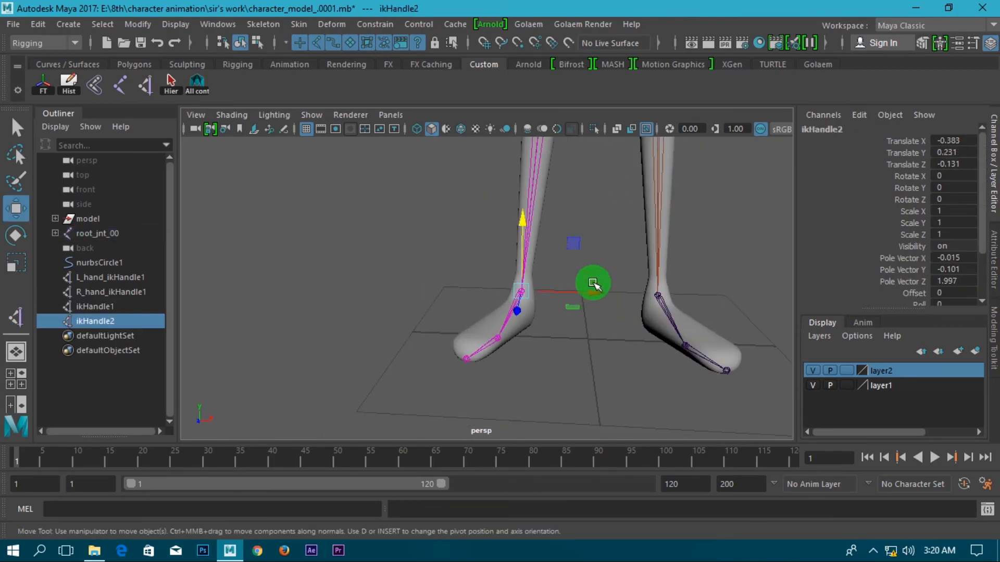
- Rename the left leg's IK handle as L_leg_ikHandle1
left_click(74, 307)
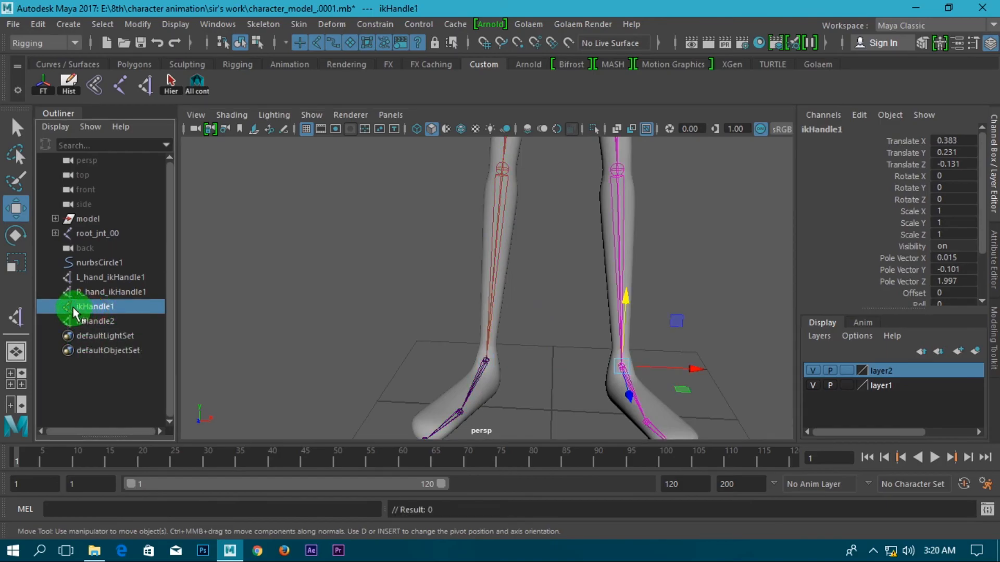
double_click(79, 306)
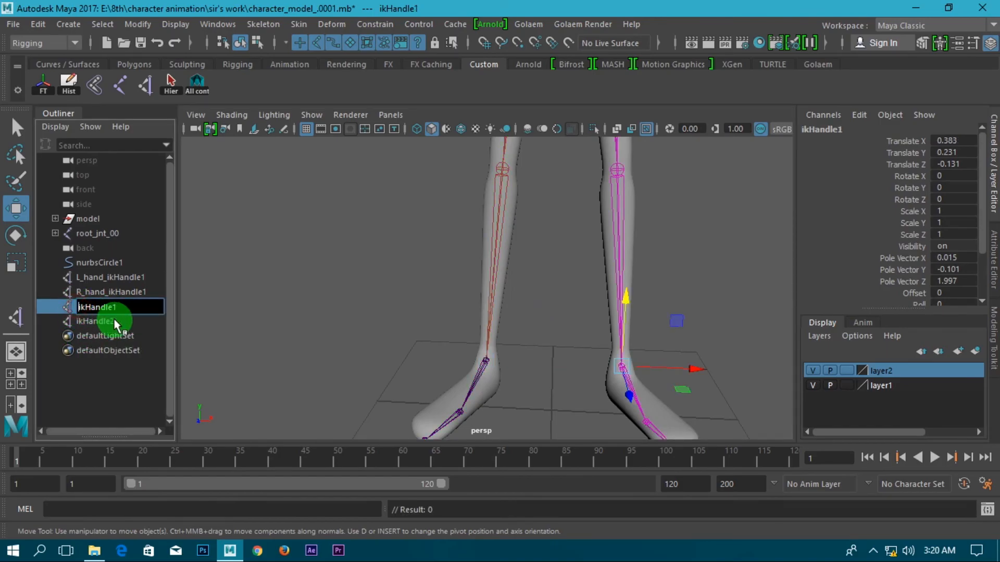
type("L_leg_")
key("Return")
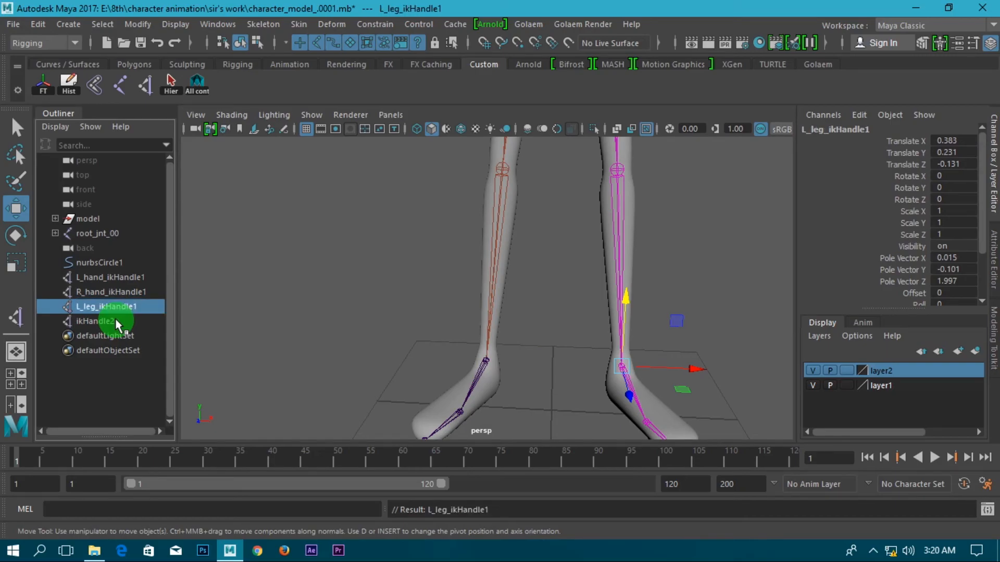
- Rename the right leg's IK handle as R_leg_ikHandle2 and clear the selection
double_click(107, 321)
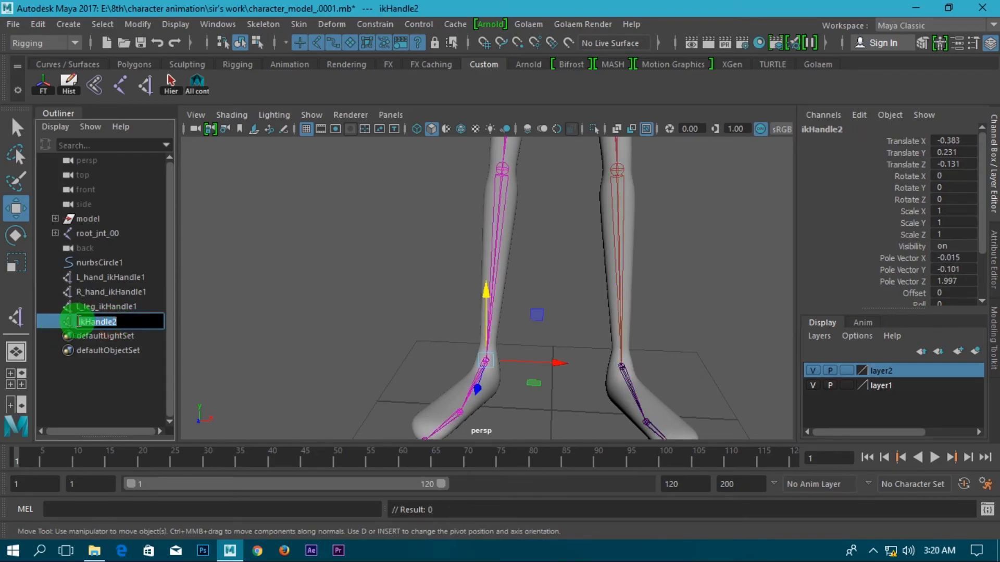
left_click(78, 321)
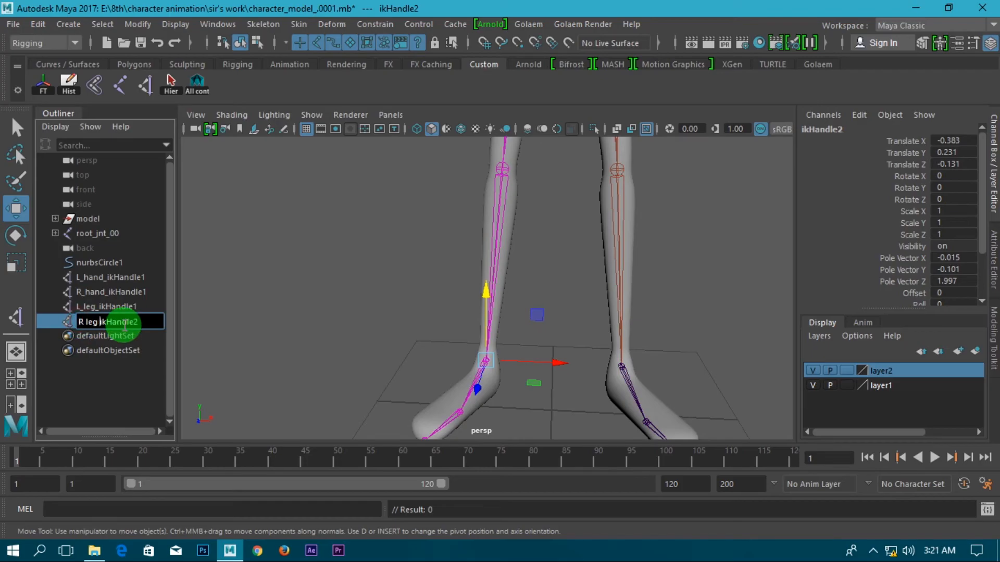
key("Return")
left_click(290, 321)
- Set the IK Handle Tool's current solver to Single-Chain Solver for the foot joints
scroll(575, 329, "down", 5)
scroll(575, 327, "down", 3)
middle_click_drag(562, 301, 458, 333, "alt")
left_click_drag(457, 332, 493, 314, "alt")
scroll(493, 315, "up", 5)
scroll(546, 351, "up", 2)
middle_click_drag(545, 351, 571, 226, "alt")
left_click_drag(572, 225, 565, 388, "alt")
middle_click_drag(565, 389, 557, 297, "alt")
scroll(573, 302, "up", 3)
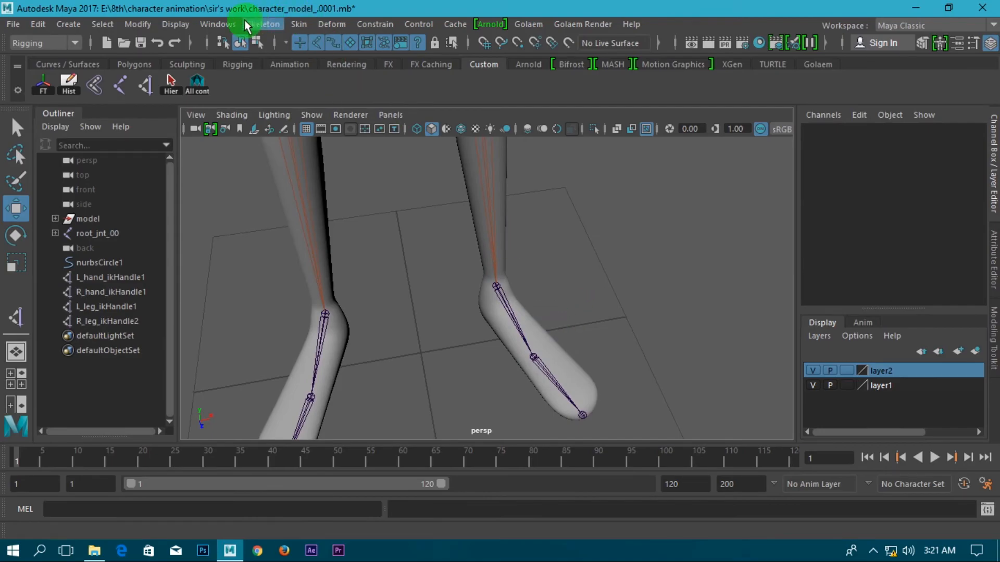
left_click(260, 25)
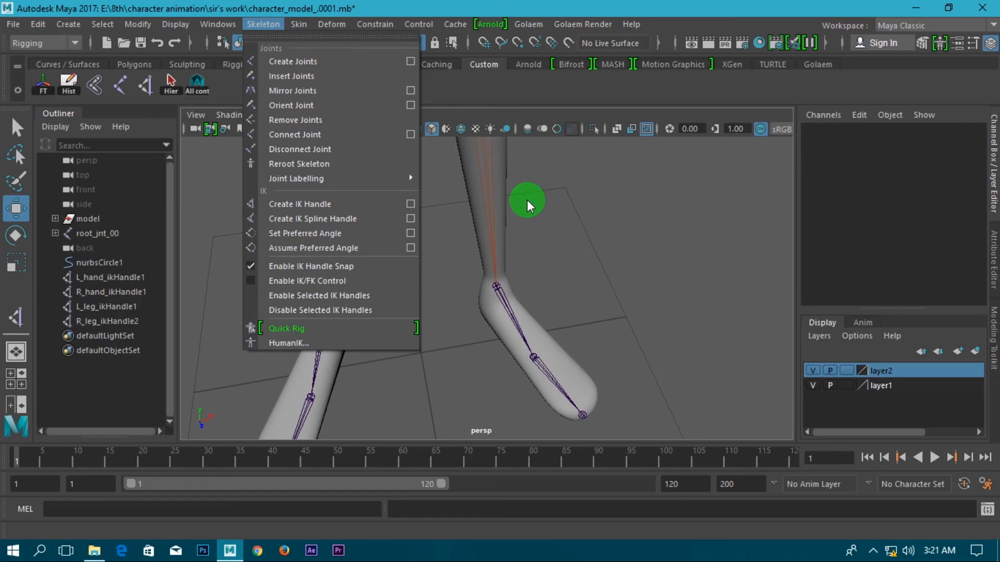
left_click(410, 205)
left_click(400, 247)
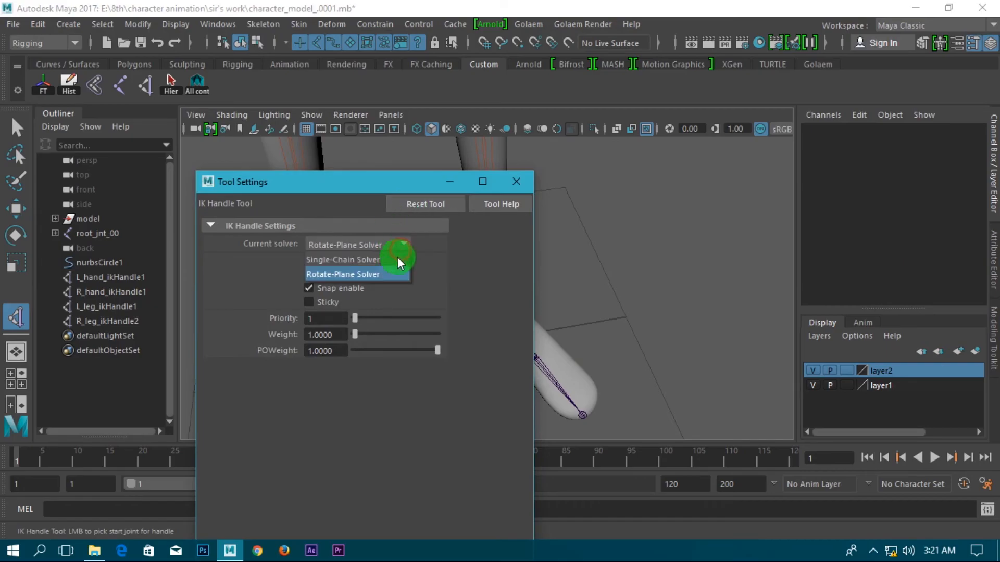
left_click(358, 260)
left_click(517, 181)
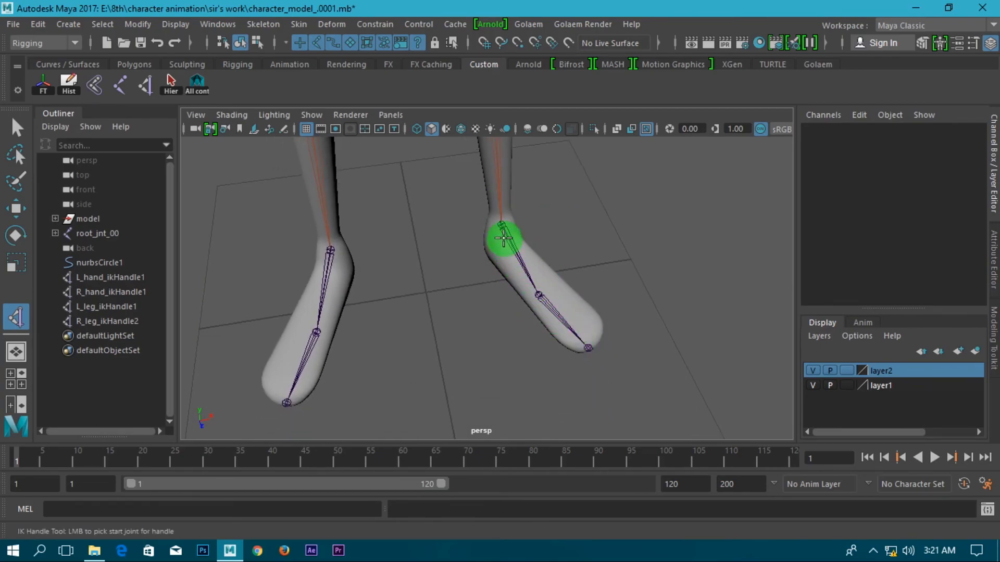
- Create a single-chain IK handle on the left foot from the ankle joint L_ball_jnt_03 to the ball joint
middle_click_drag(592, 339, 602, 375, "alt")
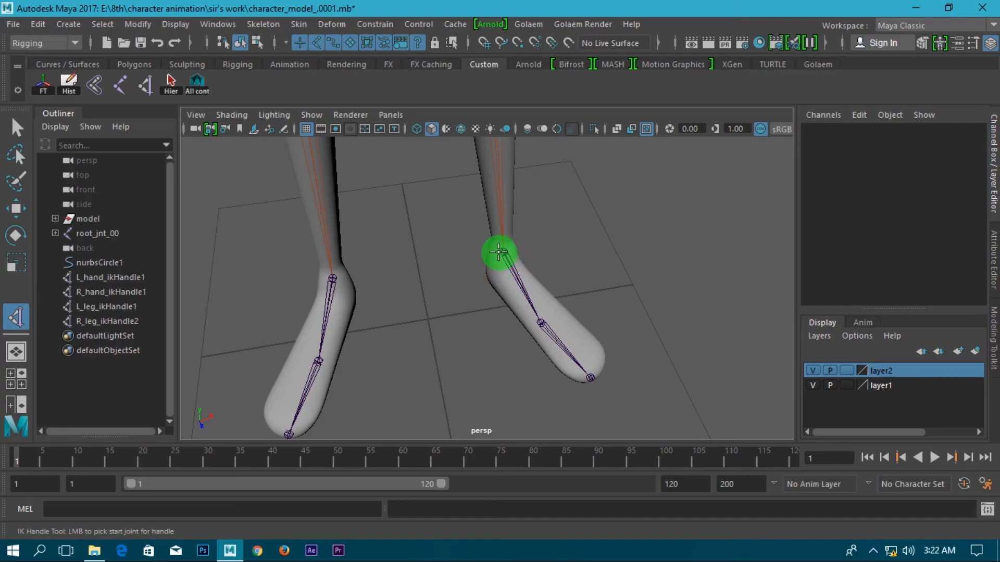
scroll(508, 252, "up", 2)
middle_click_drag(532, 292, 498, 283, "alt")
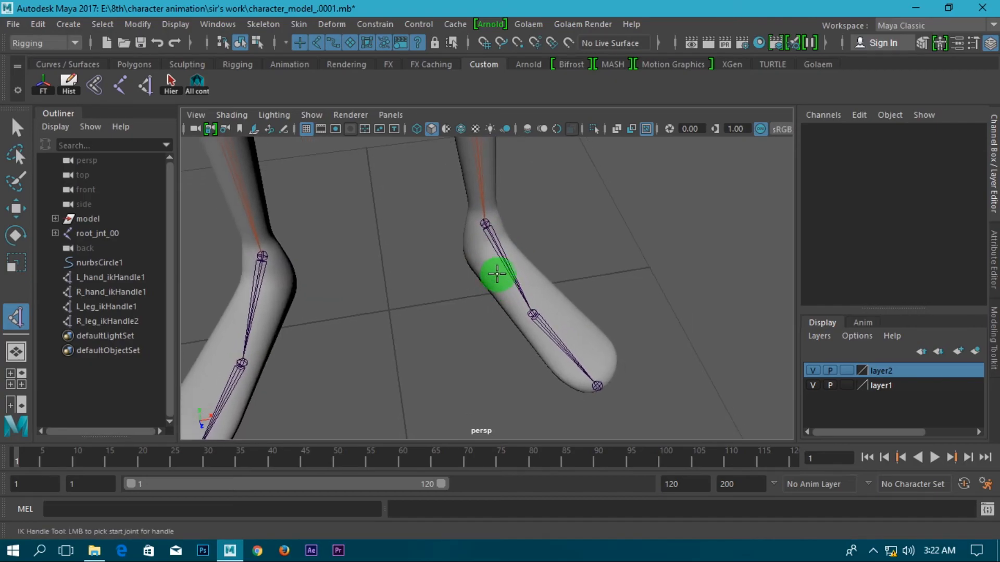
scroll(487, 224, "up", 2)
middle_click_drag(490, 222, 495, 257, "alt")
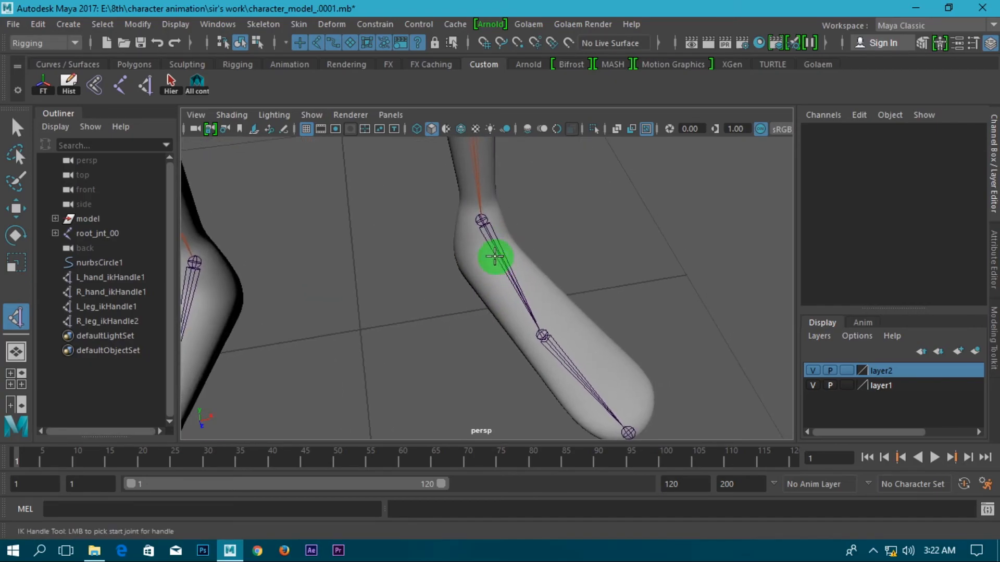
left_click(481, 220)
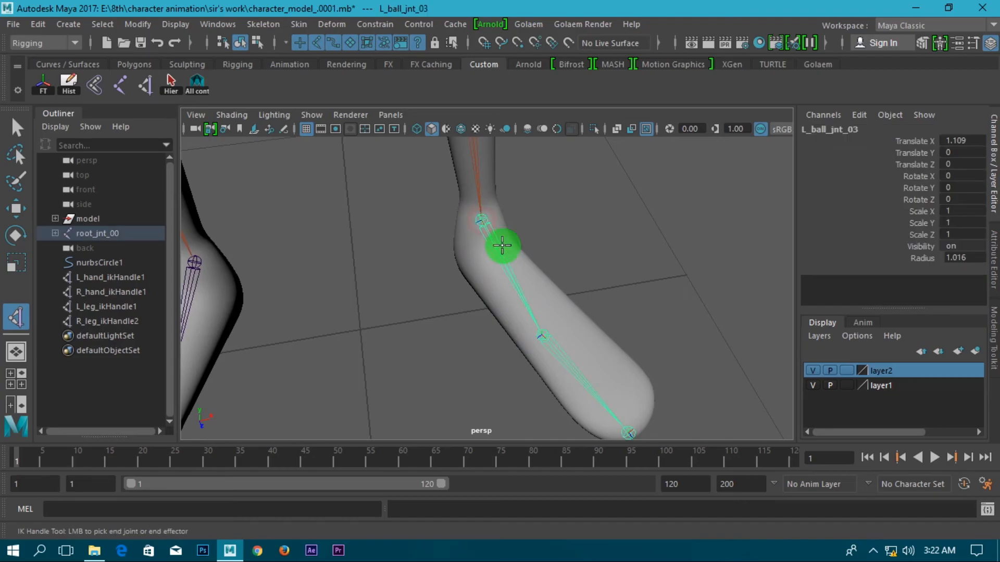
left_click(542, 336)
scroll(560, 333, "down", 2)
middle_click_drag(644, 349, 662, 305, "alt")
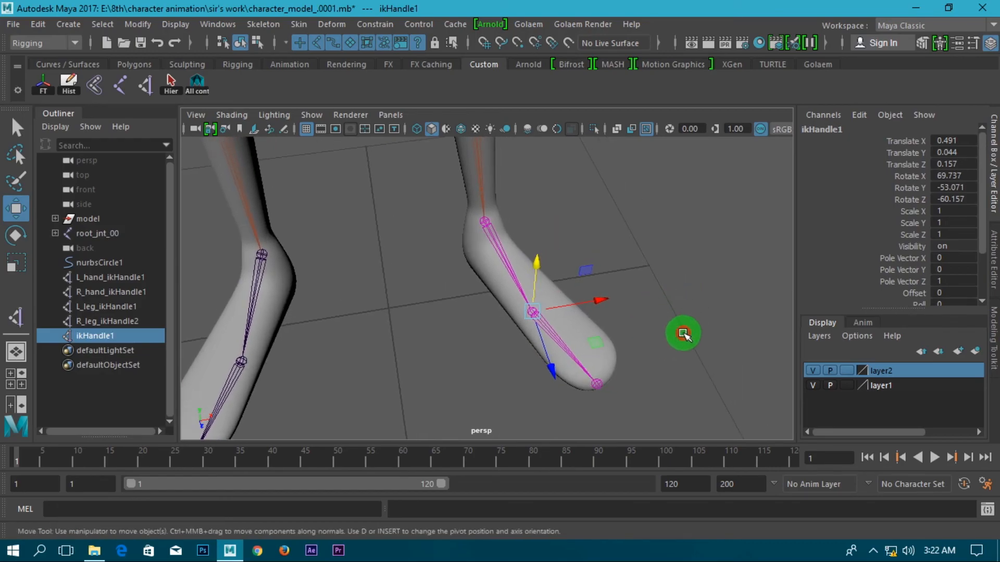
- Create a single-chain IK handle on the left foot from the ball joint L_feet_jnt_04 to the toe joint
left_click(108, 93)
left_click(144, 94)
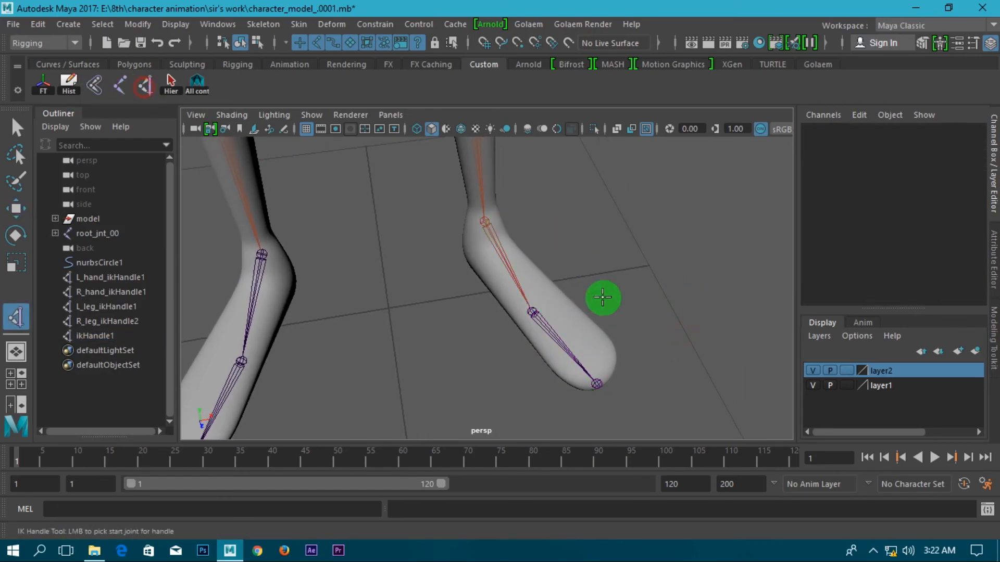
left_click(531, 311)
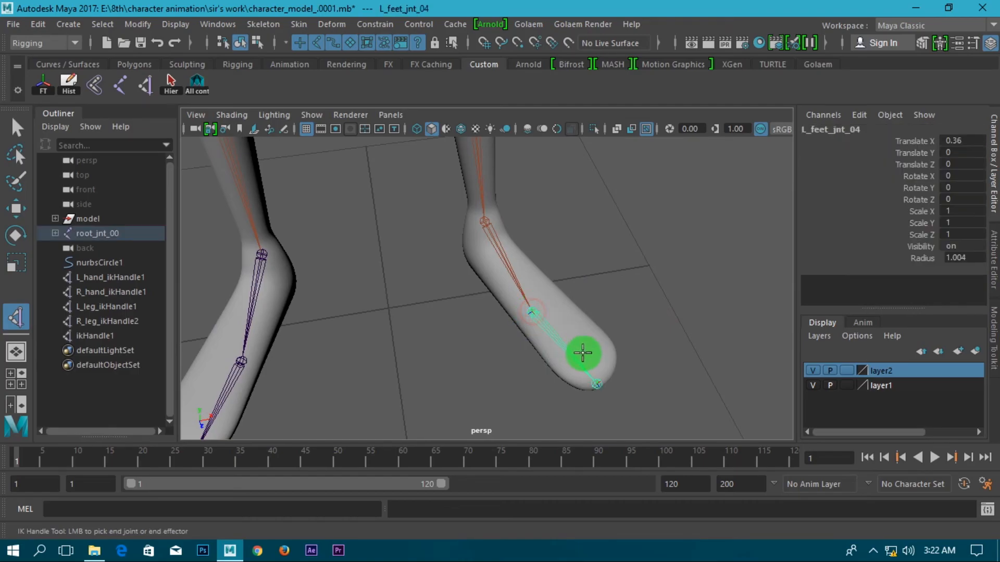
left_click(597, 385)
scroll(569, 359, "down", 3)
middle_click_drag(501, 323, 530, 326, "alt")
left_click(410, 319)
- Create a single-chain IK handle on the right foot from the ankle joint R_ball_jnt_03 to the ball joint
left_click(146, 84)
left_click_drag(342, 224, 340, 263)
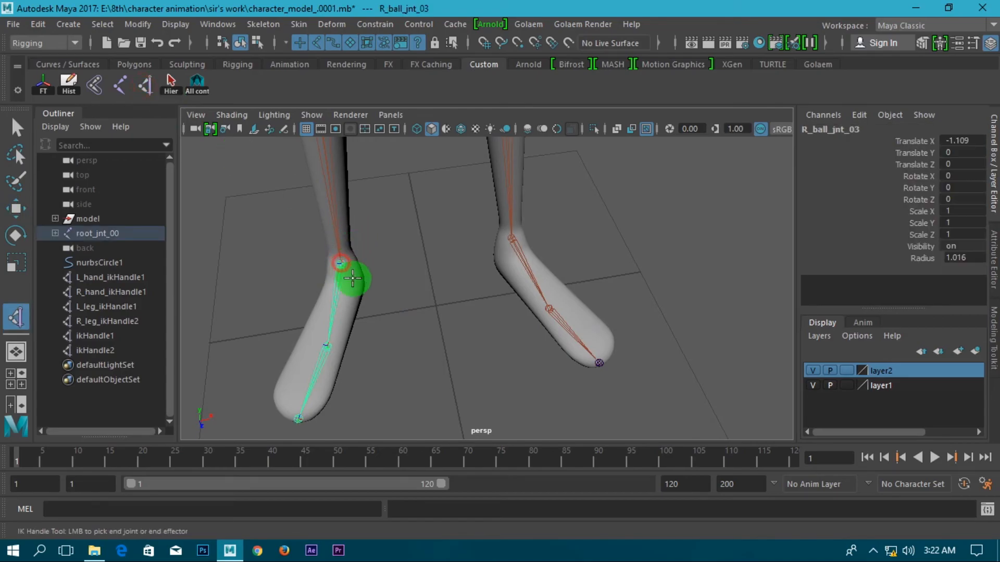
left_click(328, 346)
key("w")
left_click(396, 263)
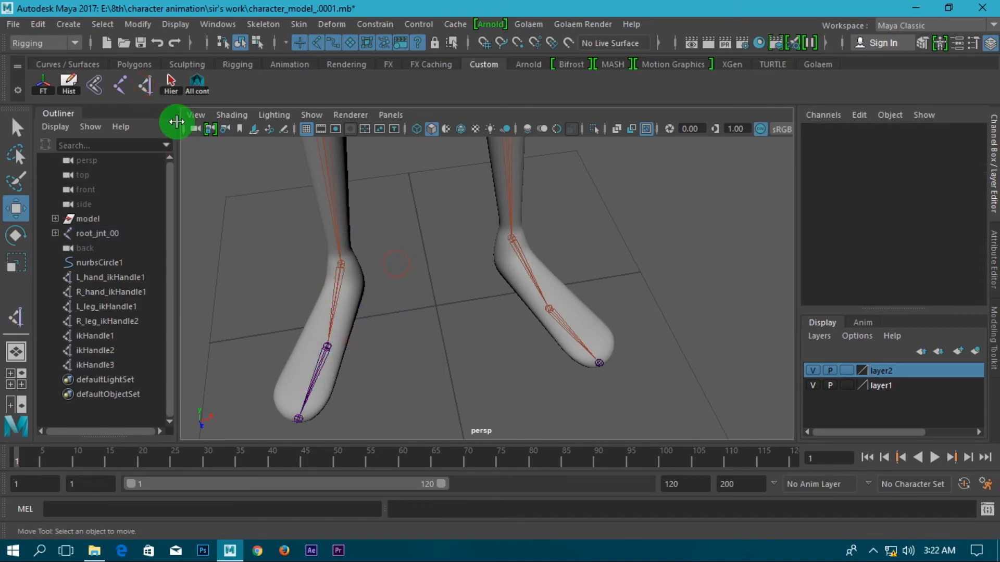
- Create a single-chain IK handle on the right foot from the ball joint R_feet_jnt_04 to the toe joint
left_click(146, 89)
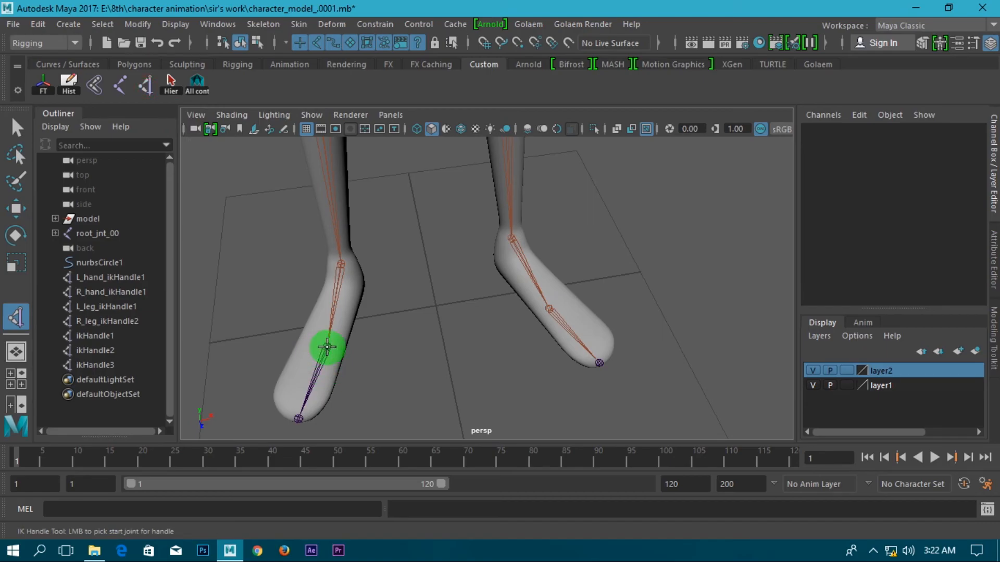
left_click(327, 345)
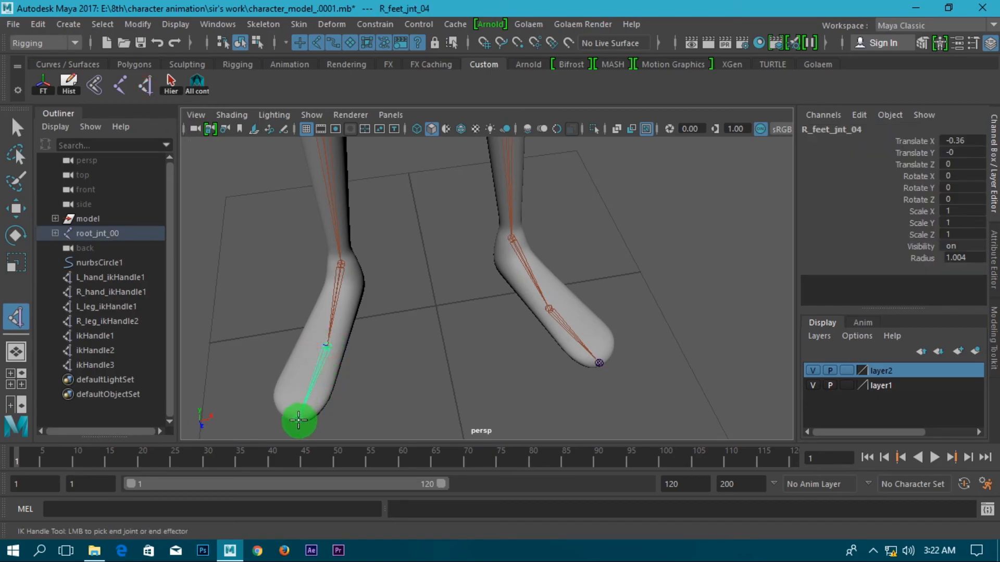
left_click(300, 421)
left_click(6, 213)
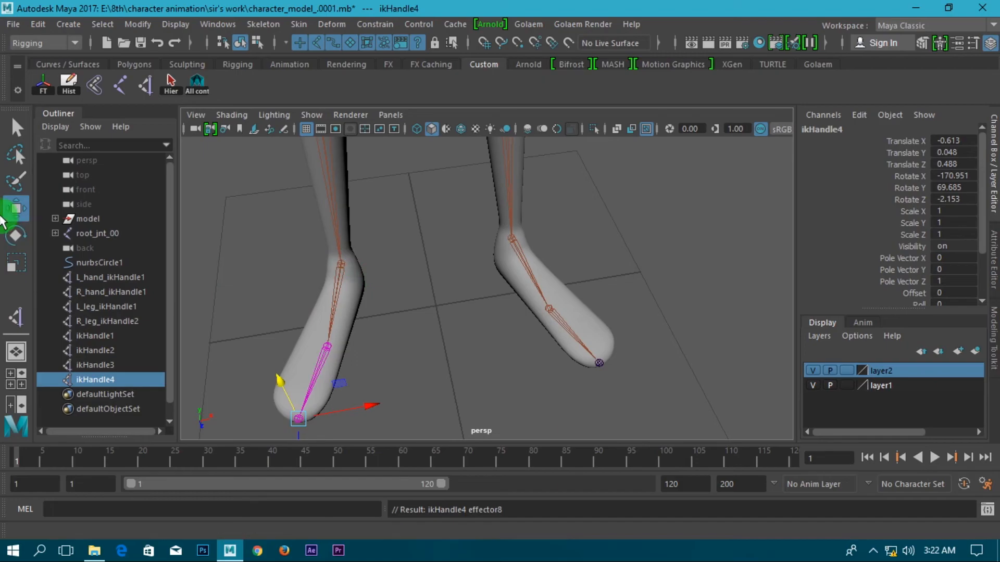
left_click(10, 134)
left_click(421, 248)
scroll(421, 248, "down", 2)
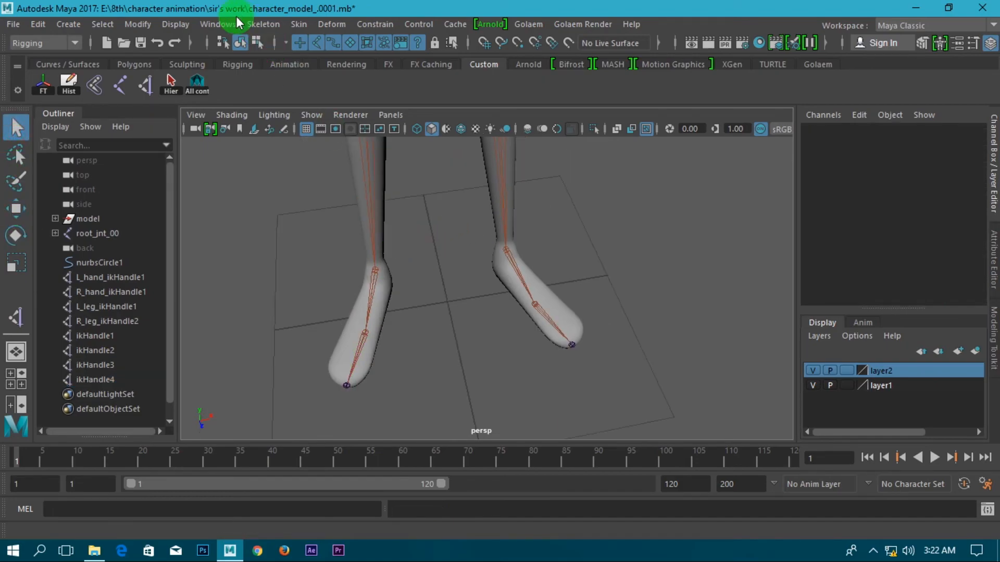
left_click(259, 25)
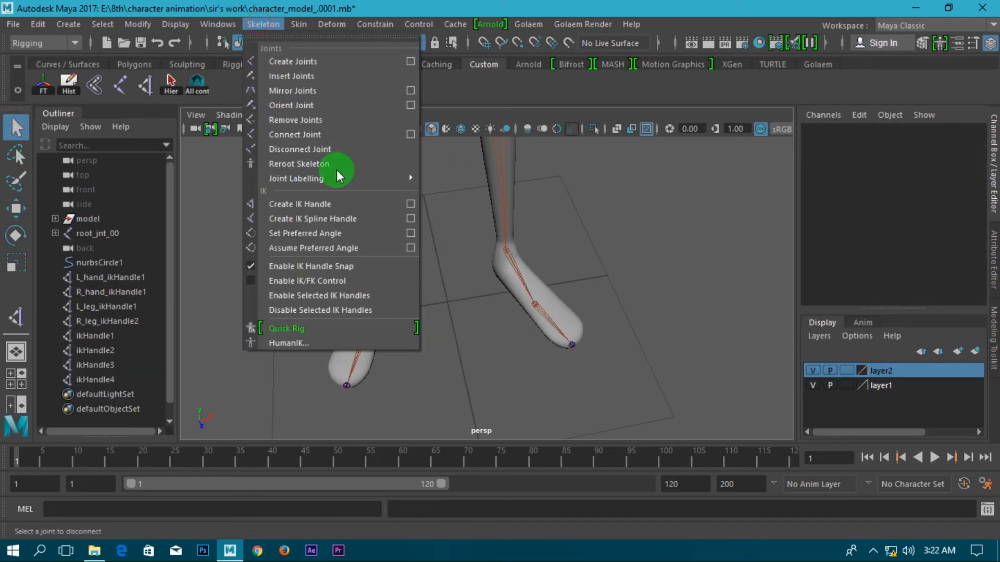
left_click(411, 204)
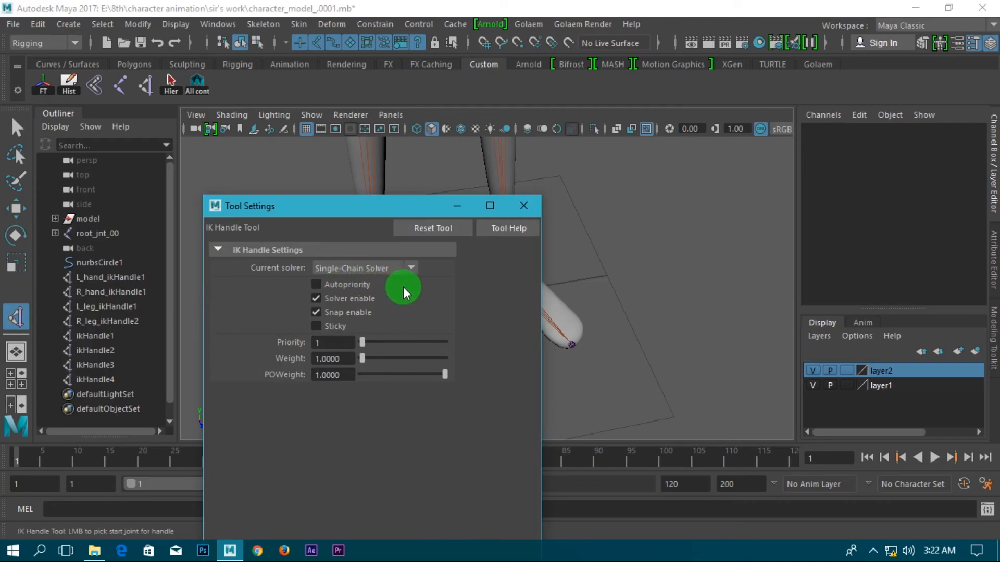
left_click(524, 205)
scroll(521, 219, "down", 4)
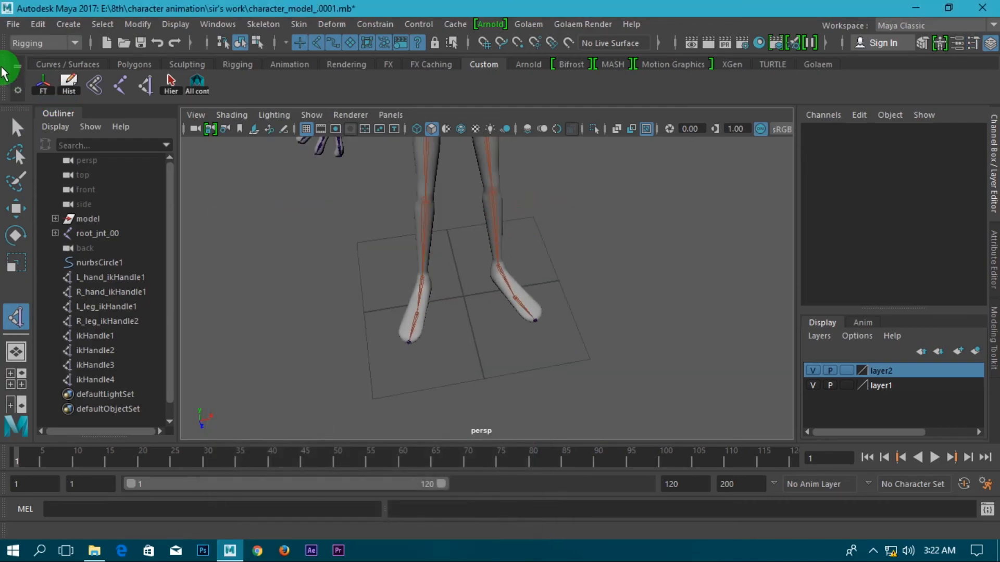
left_click(19, 127)
- Examine the character's skeleton and IK handles from the feet up to the head and along both arms
middle_click_drag(347, 238, 352, 284, "alt")
middle_click_drag(484, 348, 474, 288, "alt")
mouse_move(475, 287)
left_mouse_down("alt")
mouse_move(600, 288)
mouse_move(473, 274)
left_mouse_up("alt")
middle_click_drag(446, 248, 362, 246, "alt")
scroll(401, 267, "down", 5)
middle_click_drag(456, 224, 411, 367, "alt")
scroll(466, 217, "up", 7)
middle_click_drag(493, 281, 568, 420, "alt")
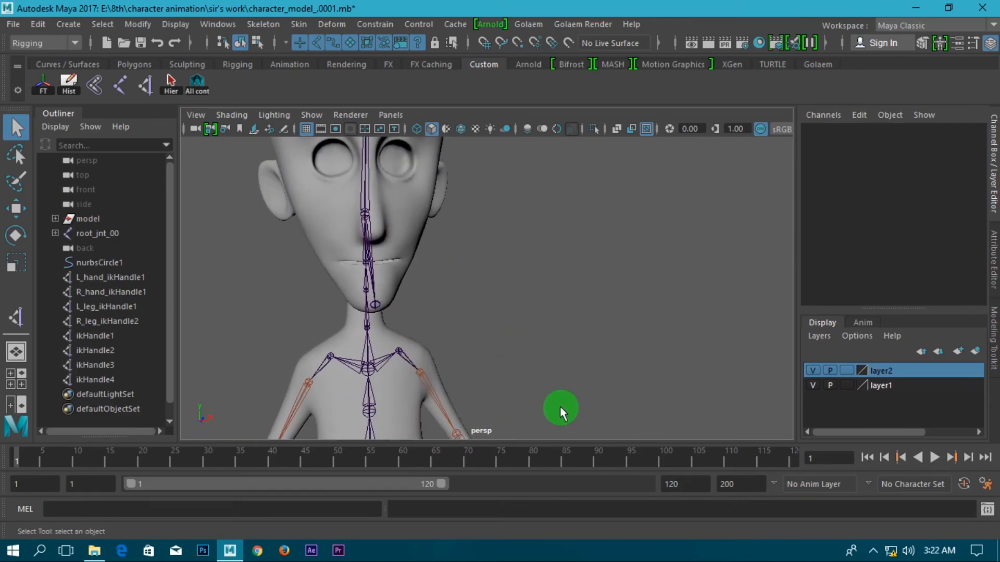
scroll(562, 414, "down", 2)
middle_click_drag(501, 295, 577, 230, "alt")
scroll(538, 339, "down", 5)
mouse_move(538, 339)
left_mouse_down("alt")
mouse_move(716, 357)
mouse_move(375, 286)
mouse_move(576, 393)
mouse_move(526, 341)
mouse_move(567, 212)
mouse_move(661, 292)
mouse_move(581, 351)
mouse_move(553, 346)
left_mouse_up("alt")
middle_click_drag(475, 260, 484, 316, "alt")
scroll(486, 312, "up", 5)
middle_click_drag(513, 269, 503, 210, "alt")
left_click_drag(554, 381, 521, 230, "alt")
mouse_move(512, 216)
middle_mouse_down("alt")
mouse_move(495, 278)
mouse_move(504, 334)
middle_mouse_up("alt")
scroll(602, 346, "up", 3)
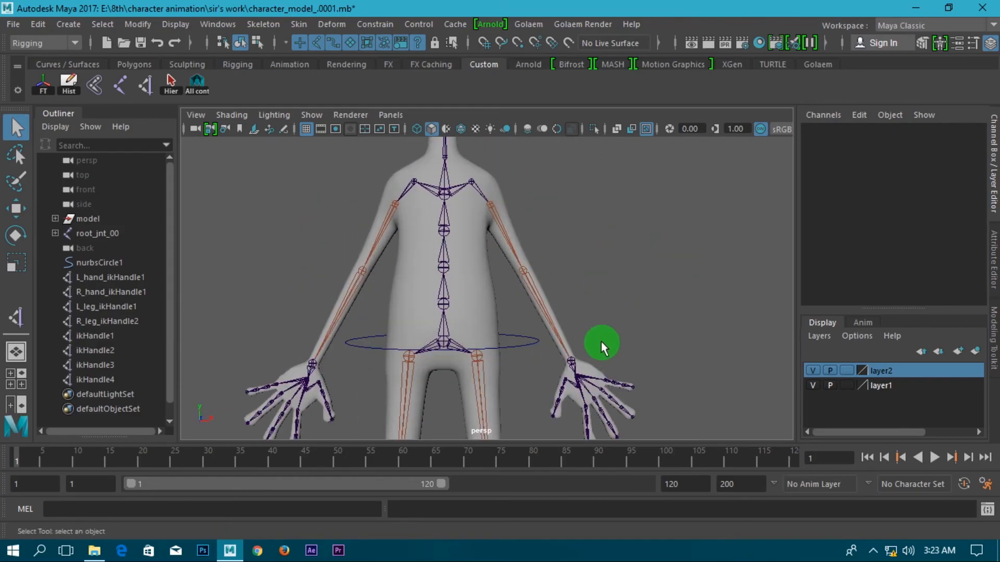
- Try moving the left hand IK handle sideways and vertically to test how the arm bends
left_click(571, 362)
key("w")
left_click_drag(596, 351, 719, 342)
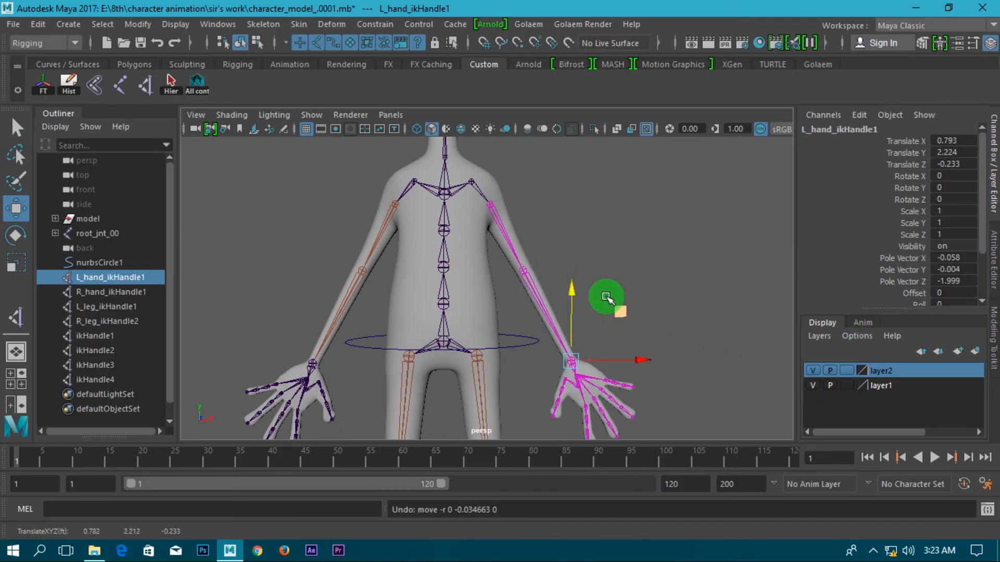
left_click(606, 218)
- Create a NURBS circle at the origin between the character's feet
middle_click_drag(382, 270, 443, 174, "alt")
right_click_drag(443, 173, 492, 240, "alt")
scroll(498, 338, "up", 4)
middle_click_drag(479, 270, 488, 305, "alt")
left_click_drag(443, 349, 485, 406, "alt")
middle_click_drag(475, 375, 462, 364, "alt")
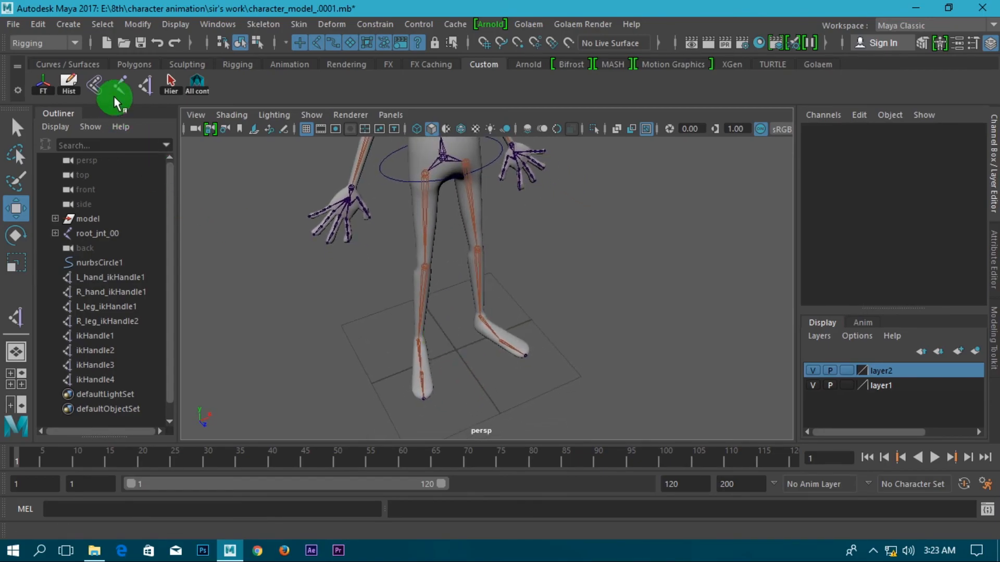
left_click(131, 64)
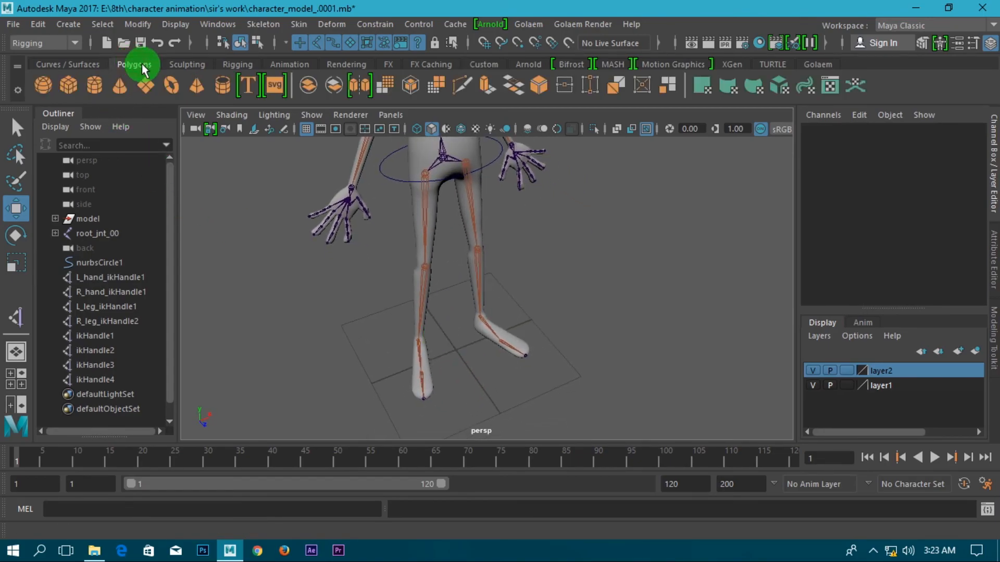
left_click(79, 63)
left_click(46, 86)
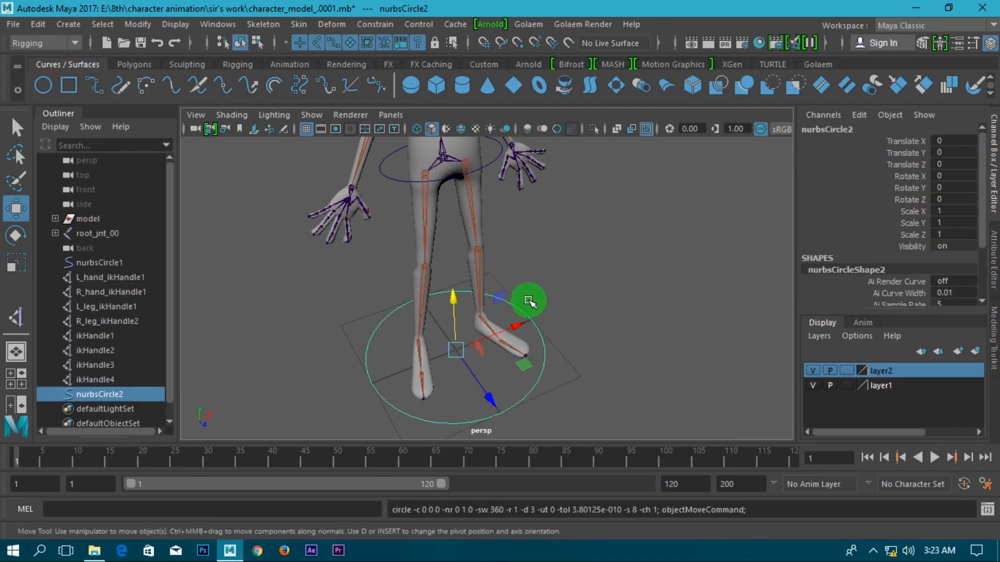
- Scale the new circle uniformly to about 0.255
key("e")
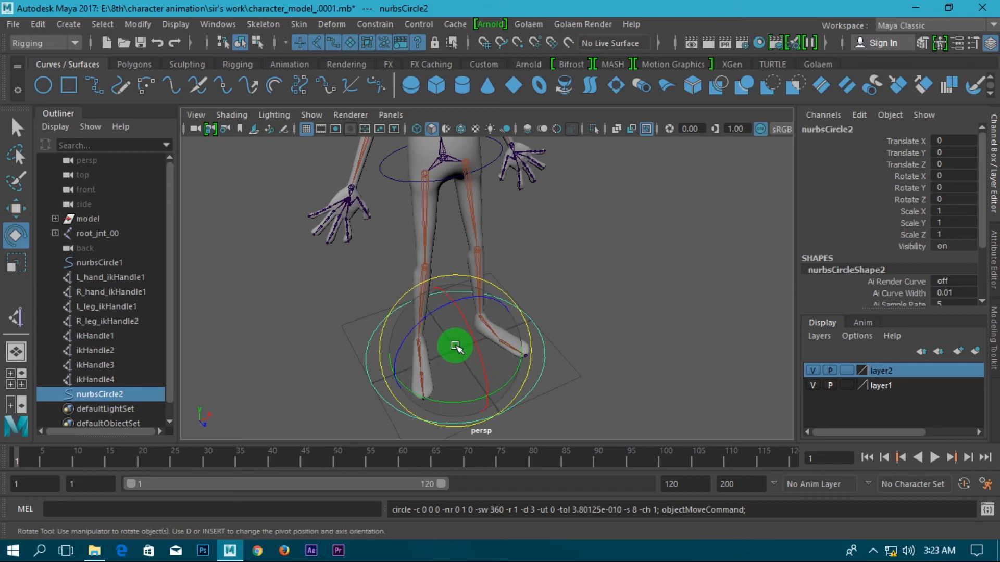
key("r")
left_click_drag(461, 344, 356, 320)
scroll(442, 347, "up", 3)
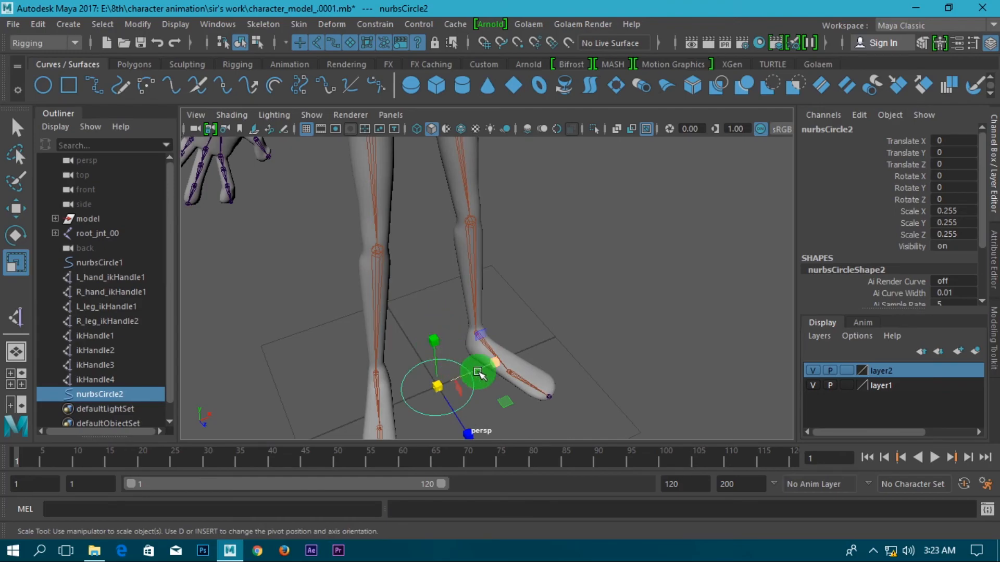
- Set the circle's Rotate X to 90 so it stands upright
left_click_drag(525, 343, 520, 270, "alt")
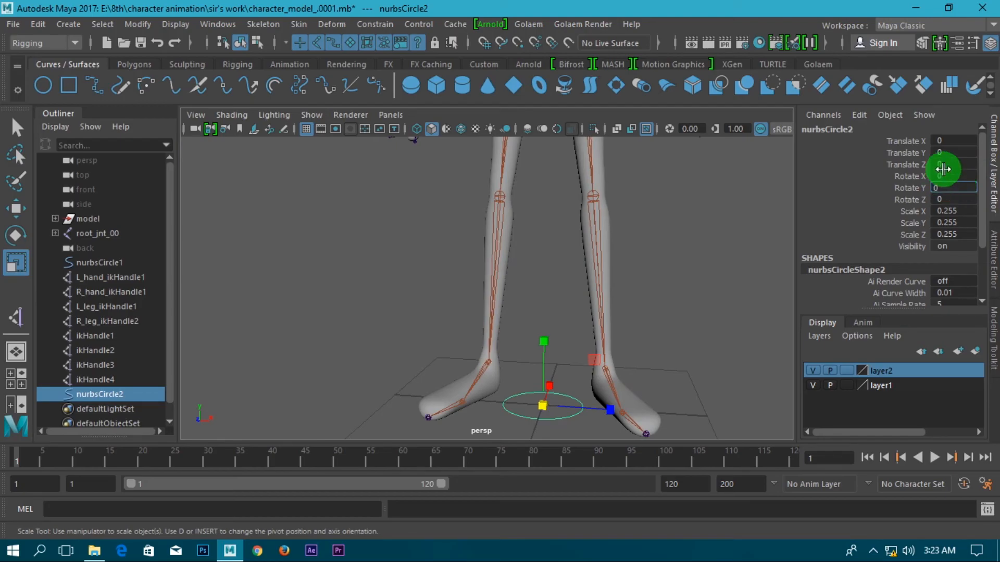
left_click(953, 165)
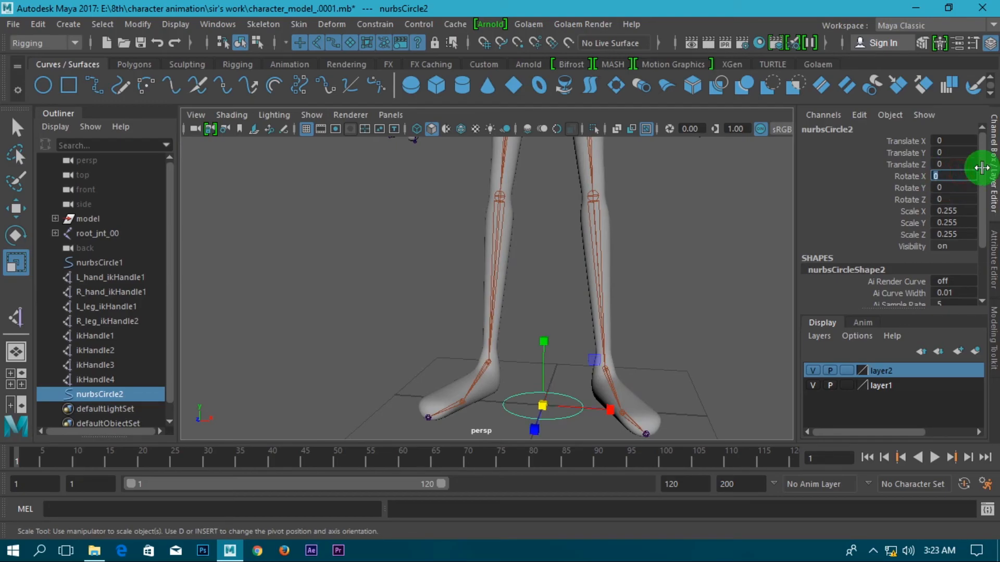
key("Return")
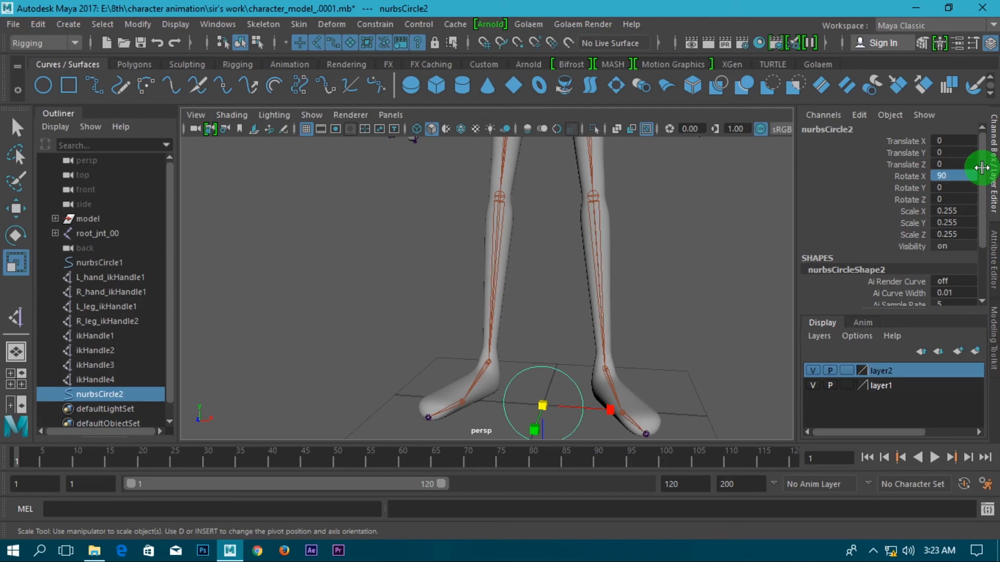
- Move the circle up behind the left elbow, to about X 0.455, Y 2.765 and Z -0.481
key("w")
scroll(585, 272, "down", 2)
left_click_drag(533, 311, 543, 209)
scroll(589, 214, "down", 5)
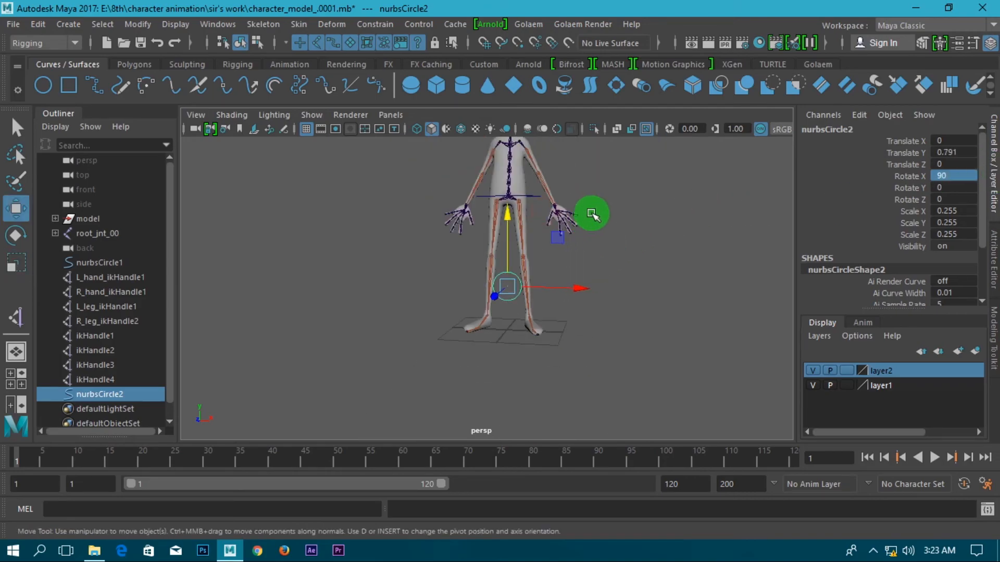
middle_click_drag(591, 214, 579, 334, "alt")
left_click_drag(494, 338, 515, 224)
scroll(539, 283, "up", 5)
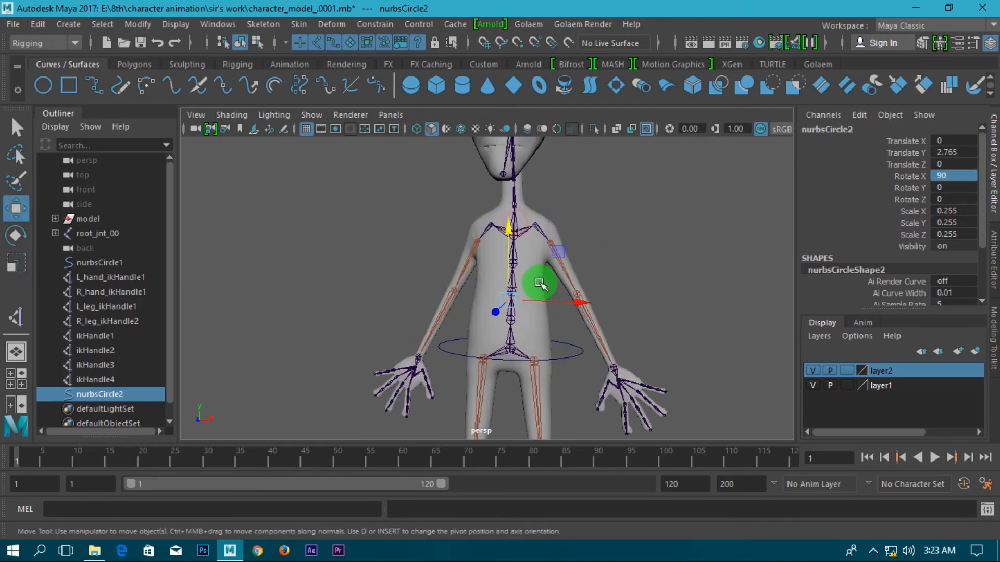
left_click_drag(561, 297, 669, 276)
left_click_drag(681, 317, 497, 288, "alt")
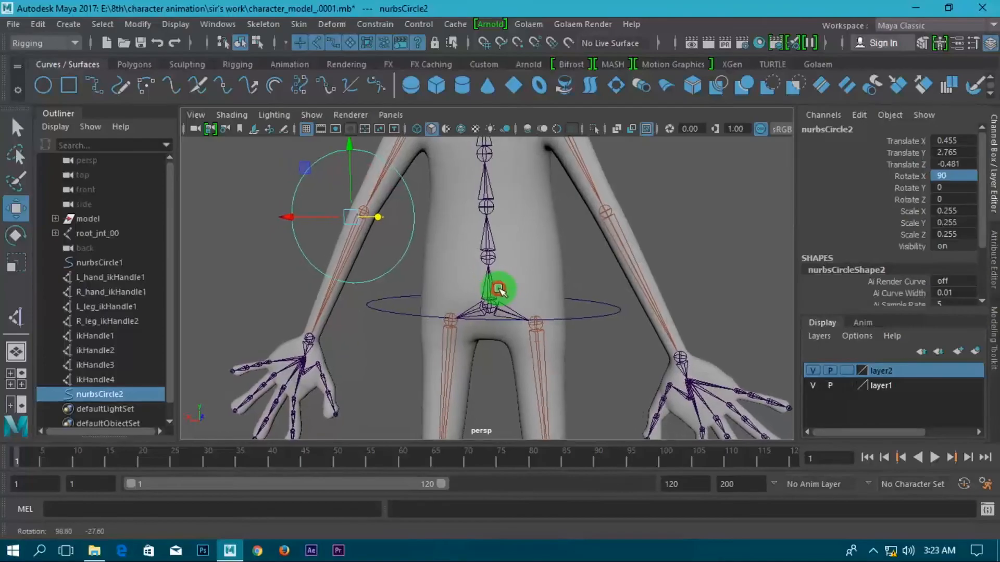
- Show side and perspective views together and scale the elbow circle uniformly to about 0.241
key("space")
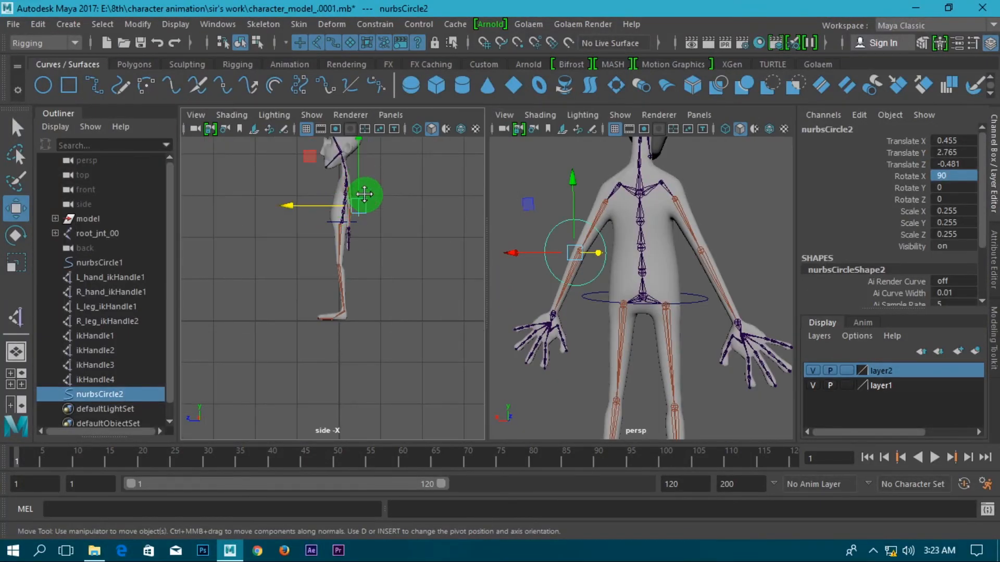
middle_click_drag(365, 183, 338, 302, "alt")
scroll(568, 269, "up", 10)
middle_click_drag(573, 263, 693, 356, "alt")
scroll(285, 319, "up", 5)
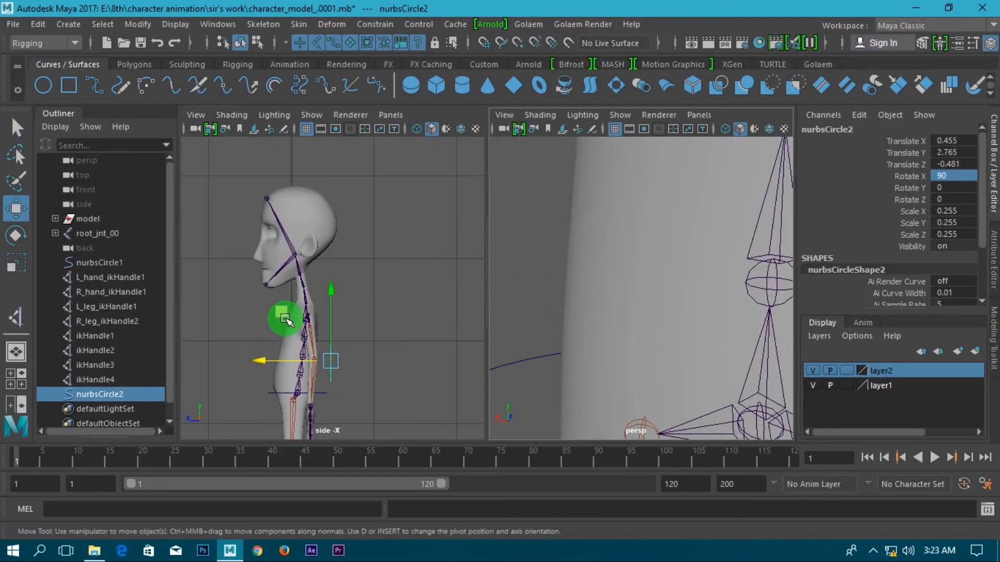
scroll(285, 319, "up", 3)
middle_click_drag(362, 372, 396, 251, "alt")
right_click_drag(772, 301, 699, 294, "alt")
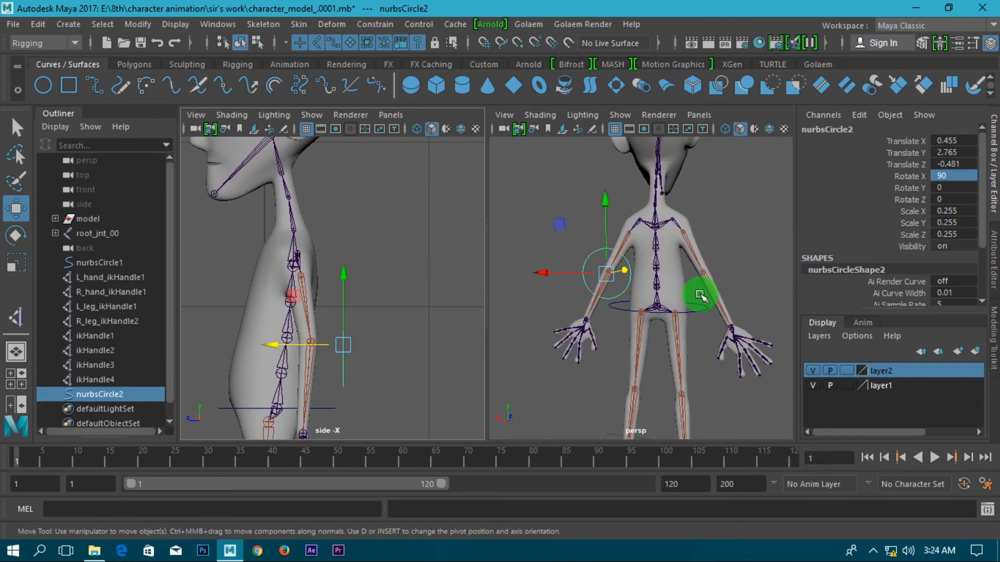
left_click(606, 255)
key("r")
left_click_drag(602, 280, 887, 336)
scroll(730, 271, "up", 5)
middle_click_drag(735, 263, 513, 270, "alt")
scroll(583, 308, "down", 6)
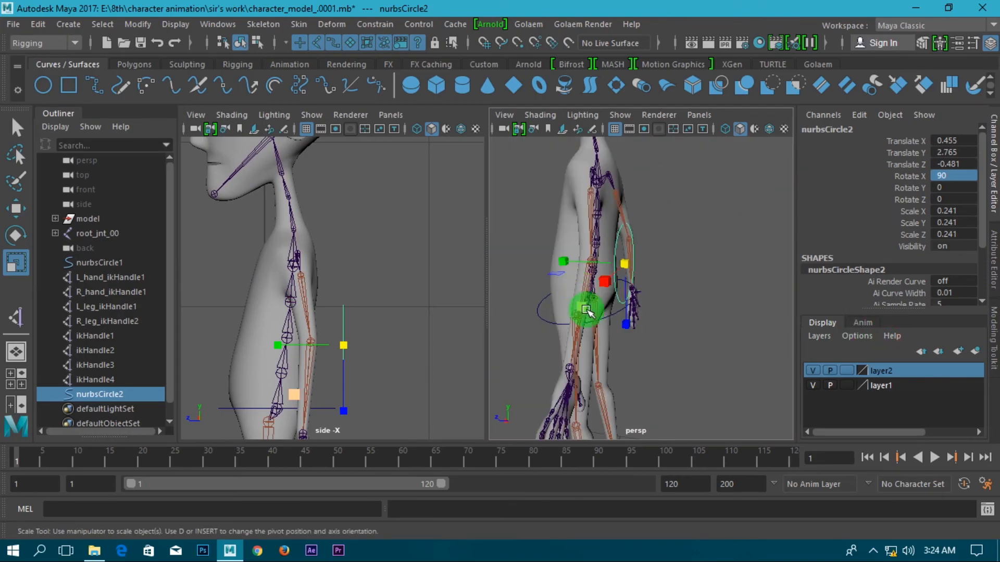
- Move the elbow circle farther back from the arm, to about -0.888 in Translate Z
left_click_drag(644, 344, 664, 340, "alt")
key("w")
left_click_drag(610, 279, 617, 388)
left_click(711, 359)
scroll(684, 312, "up", 5)
left_click_drag(706, 383, 596, 323, "alt")
scroll(597, 323, "down", 4)
middle_click_drag(609, 324, 641, 330, "alt")
scroll(620, 285, "up", 6)
left_click_drag(708, 341, 666, 335, "alt")
left_click(671, 337)
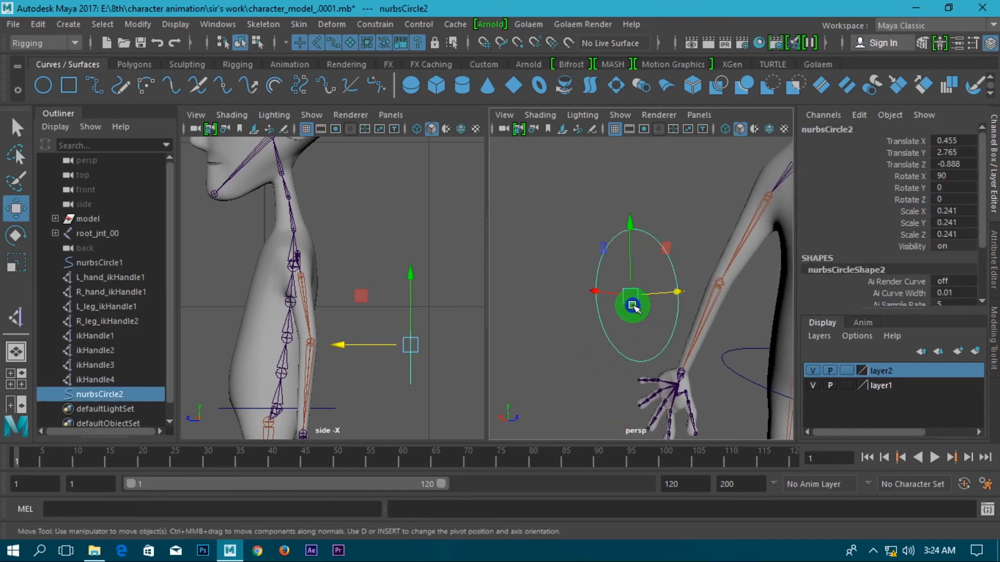
- Pinch the circle into a peanut-shaped curve by scaling two opposite control vertices toward its centre, and return to object mode
right_click_drag(585, 173, 636, 229)
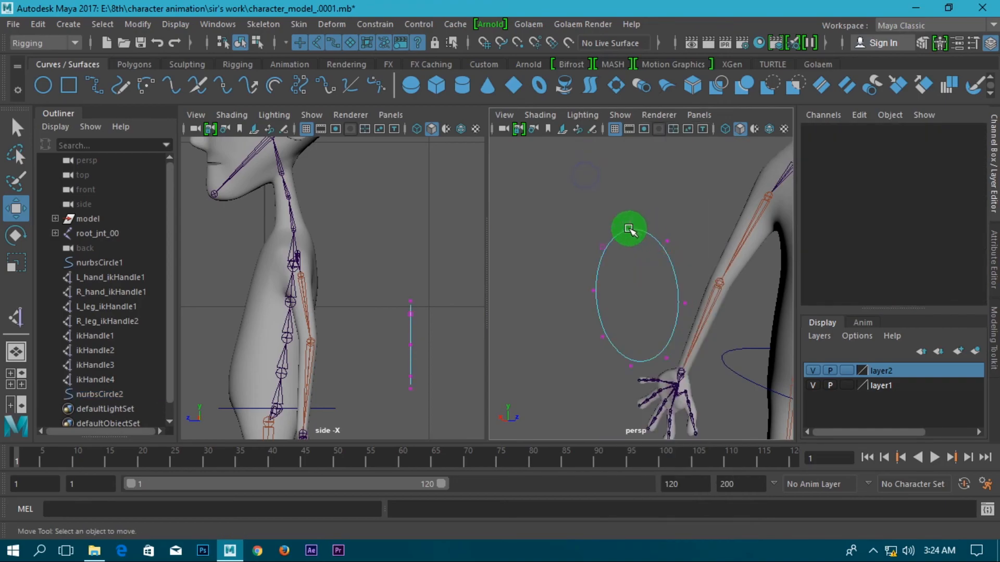
left_click(593, 237)
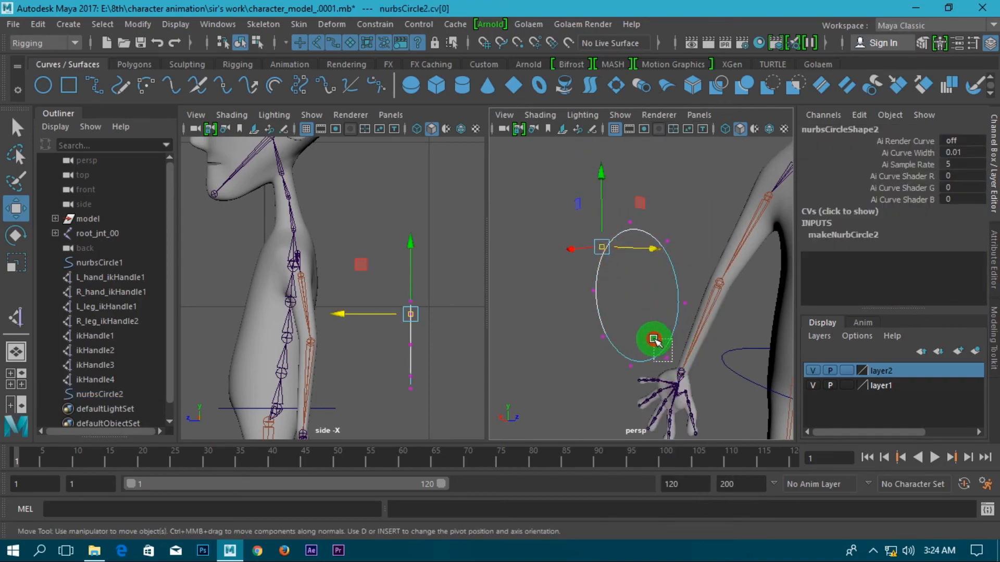
key("r")
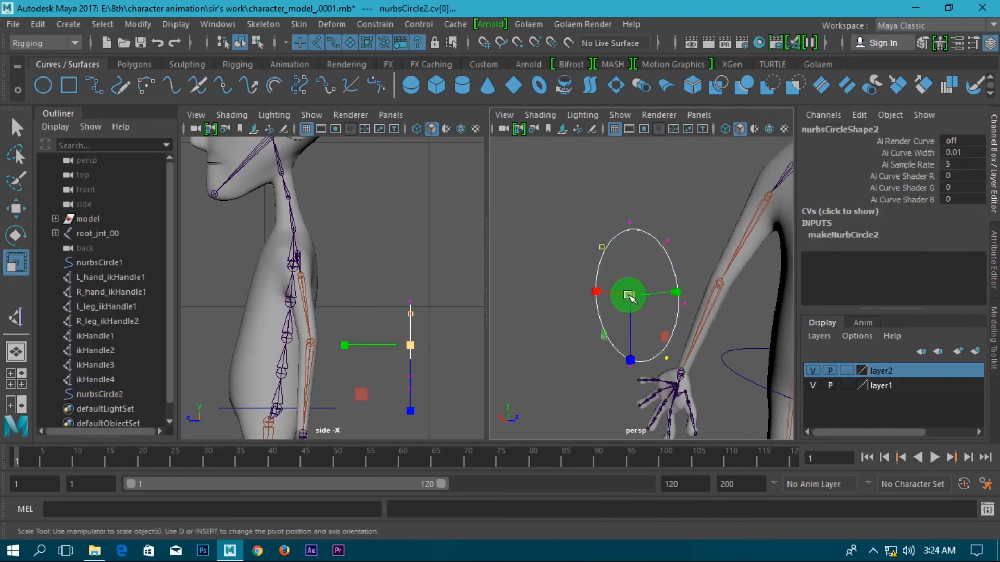
left_click_drag(629, 297, 650, 318)
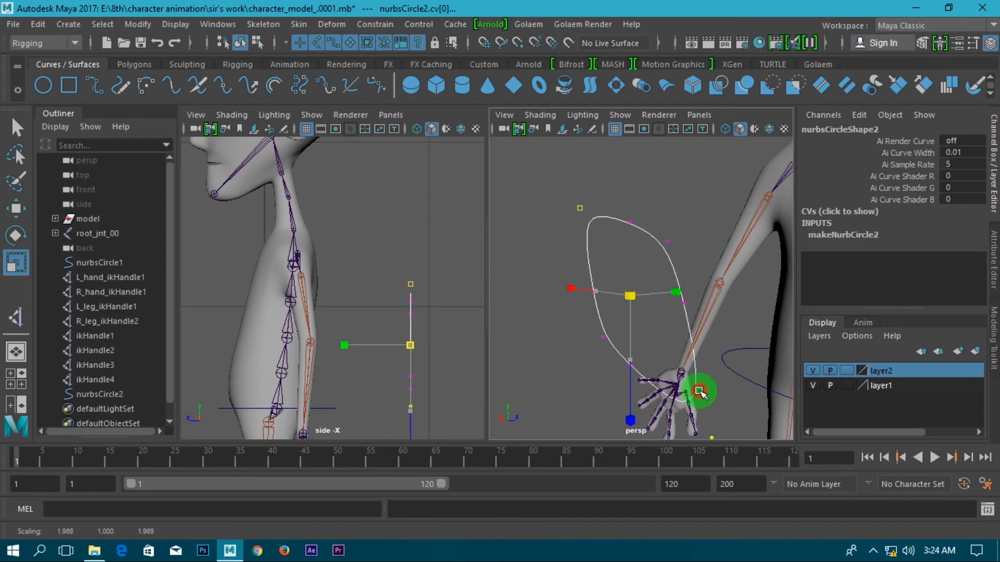
left_click_drag(597, 216, 724, 332)
scroll(723, 332, "down", 6)
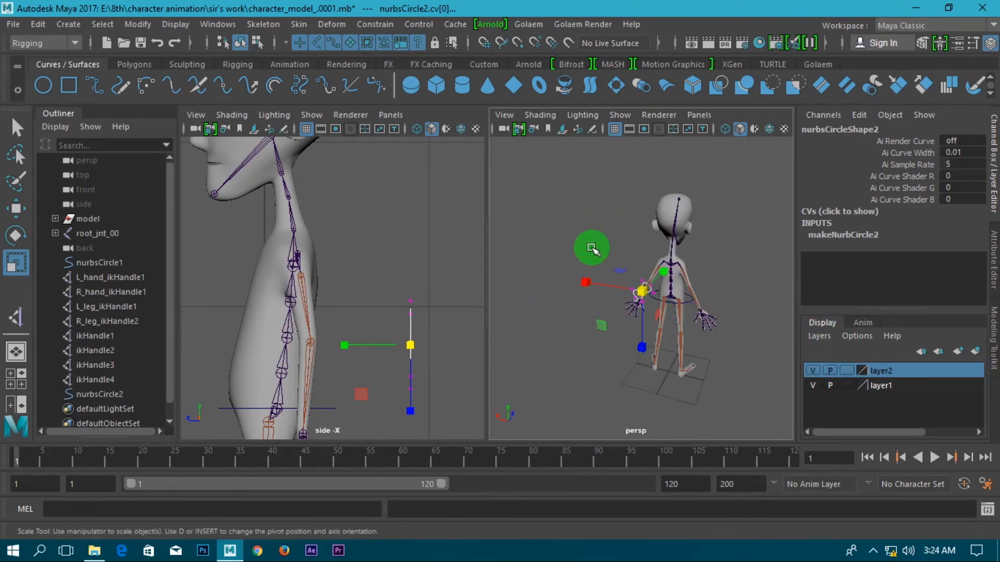
scroll(660, 293, "up", 6)
right_click_drag(646, 274, 755, 138)
left_click(545, 238)
- Rotate the peanut-shaped elbow curve to about -50.247 degrees in Rotate Z
scroll(634, 262, "down", 7)
left_click_drag(635, 265, 486, 251, "alt")
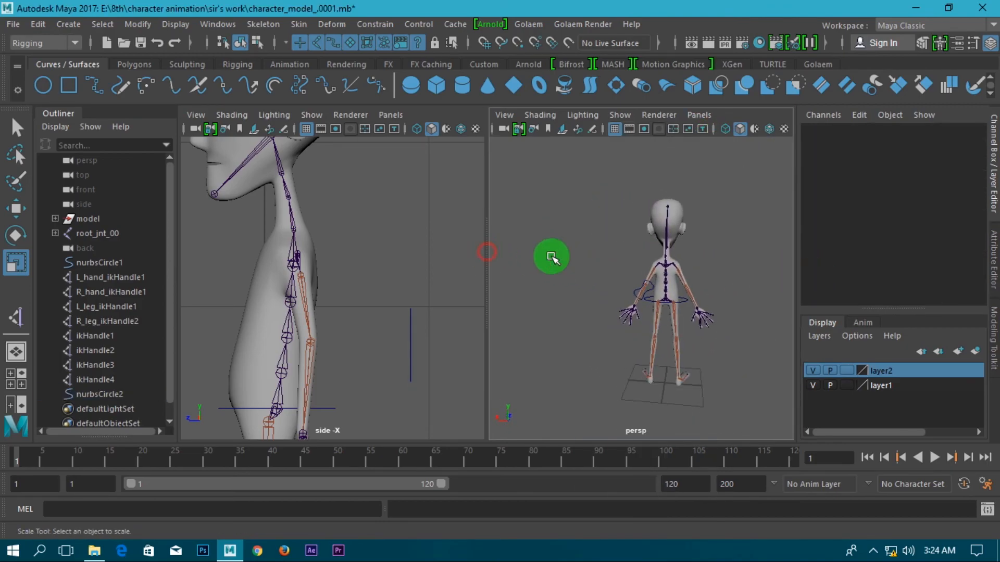
scroll(656, 292, "up", 7)
middle_click_drag(656, 292, 587, 295, "alt")
scroll(618, 310, "down", 3)
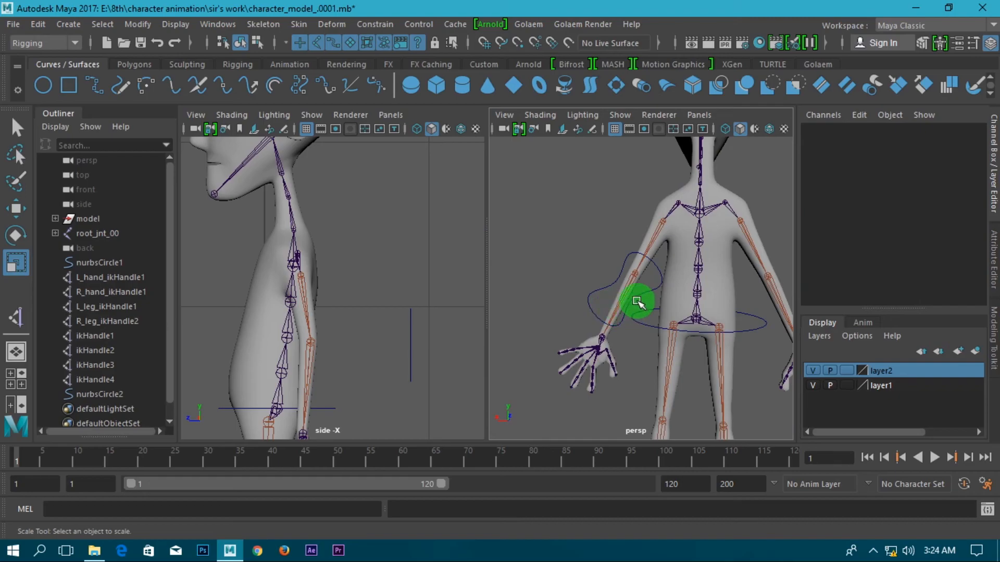
left_click(635, 298)
scroll(651, 286, "up", 3)
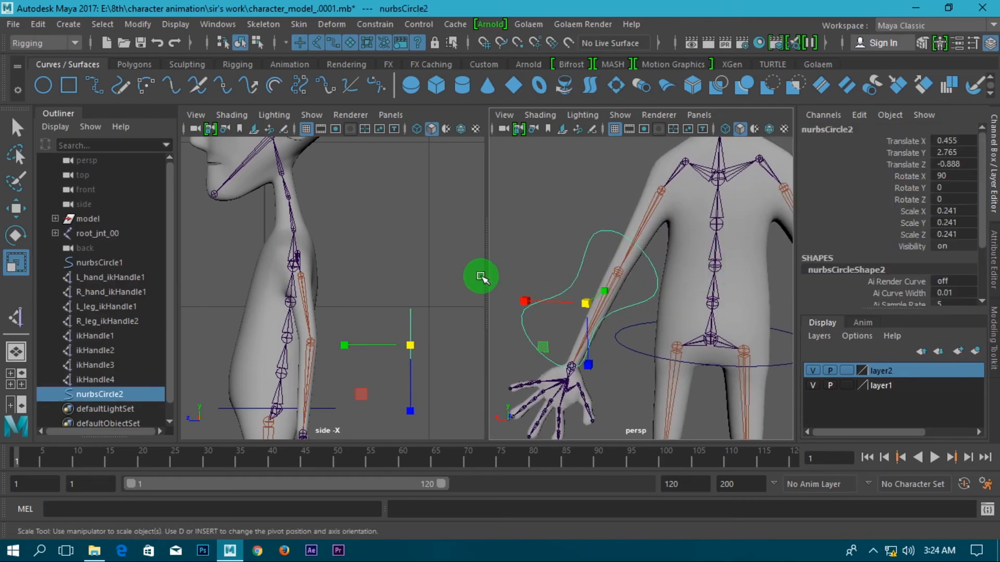
key("e")
left_click_drag(613, 242, 714, 295)
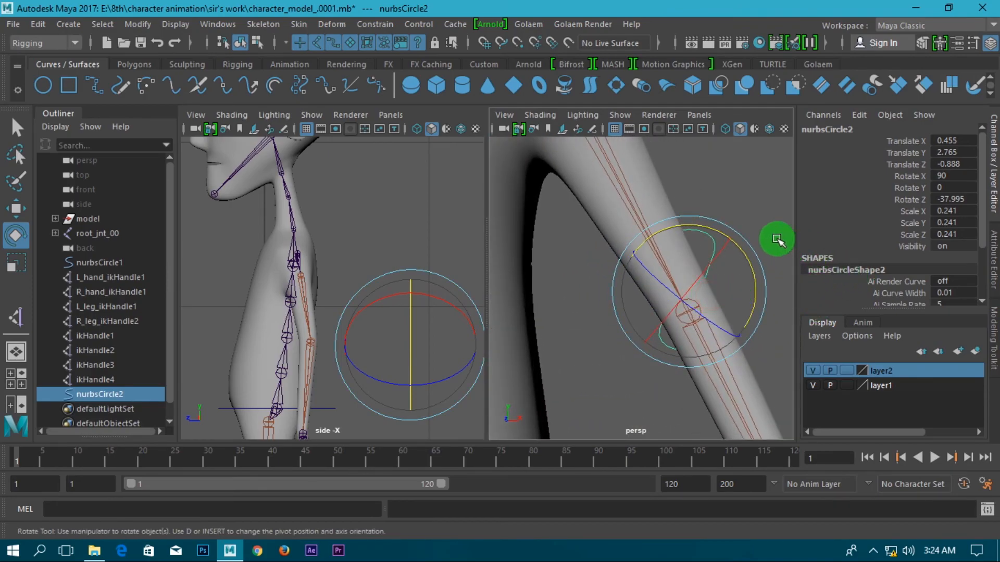
left_click_drag(735, 245, 431, 301)
left_click_drag(589, 333, 564, 329, "alt")
scroll(588, 330, "down", 6)
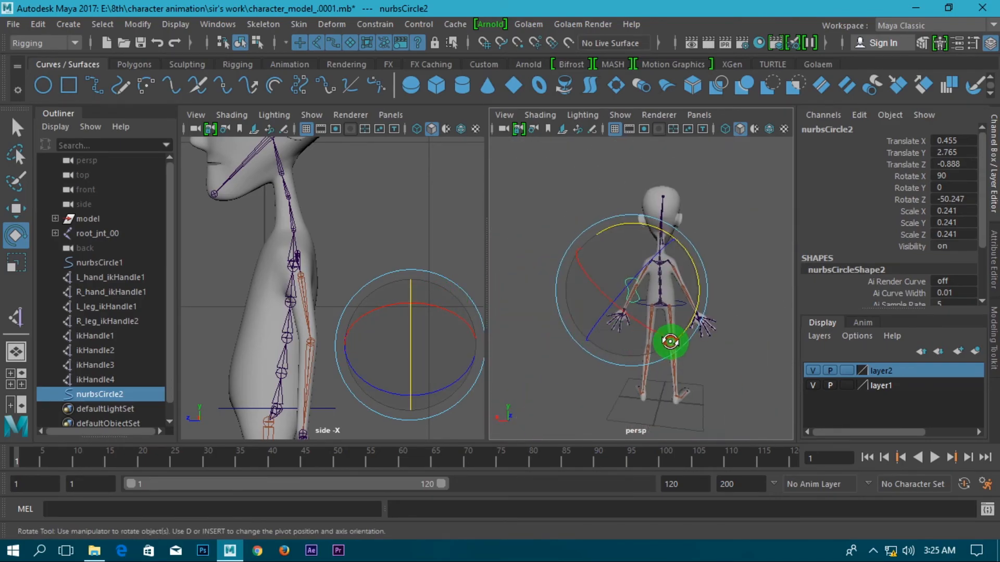
left_click_drag(668, 341, 695, 331, "alt")
scroll(672, 294, "up", 3)
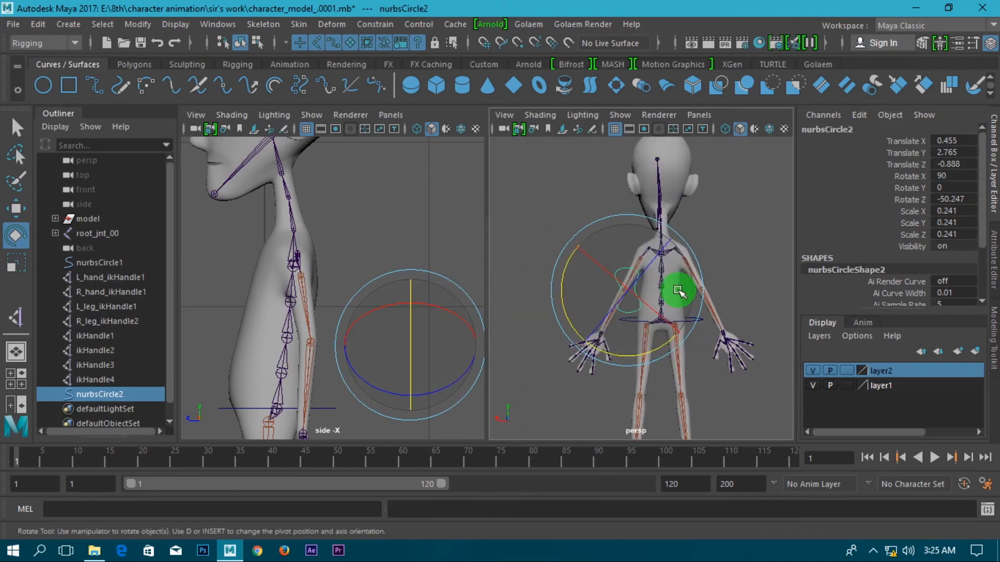
- Replace the perspective view with the front orthographic view, framed on the left elbow and its control curve
left_click(703, 115)
mouse_move(825, 162)
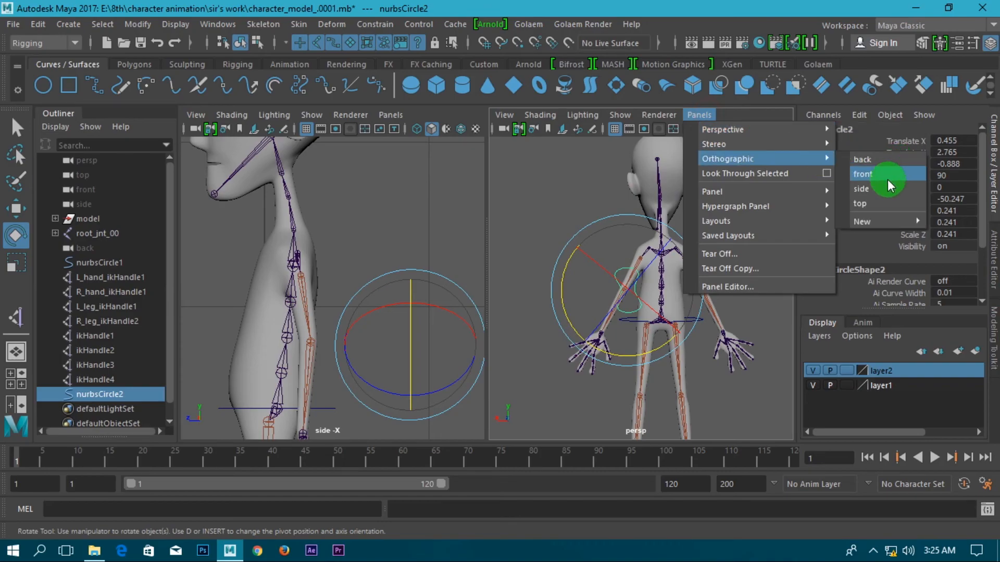
left_click(862, 173)
middle_click_drag(719, 267, 689, 283, "alt")
scroll(700, 261, "up", 3)
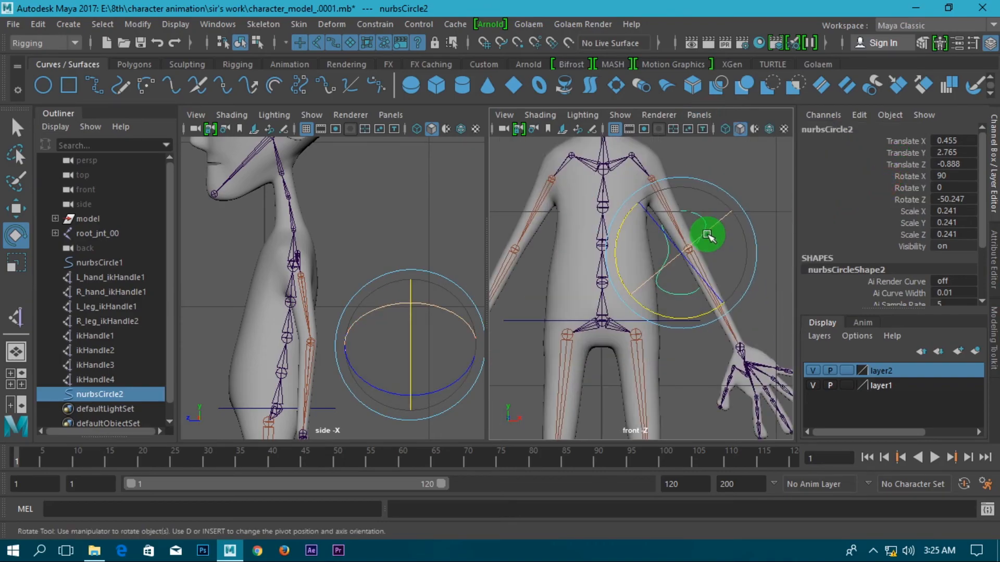
- Rotate the peanut-shaped elbow curve to about -44.523 degrees in Rotate Z and move it to about 0.497 in X and 2.786 in Y
middle_click_drag(732, 231, 694, 276, "alt")
left_click_drag(685, 244, 679, 240)
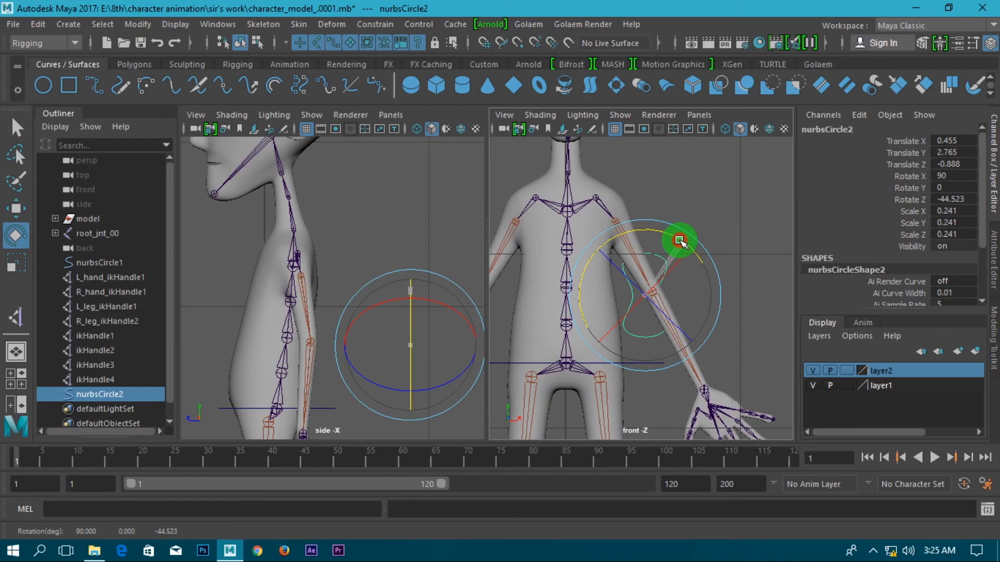
key("w")
left_click_drag(698, 293, 708, 293)
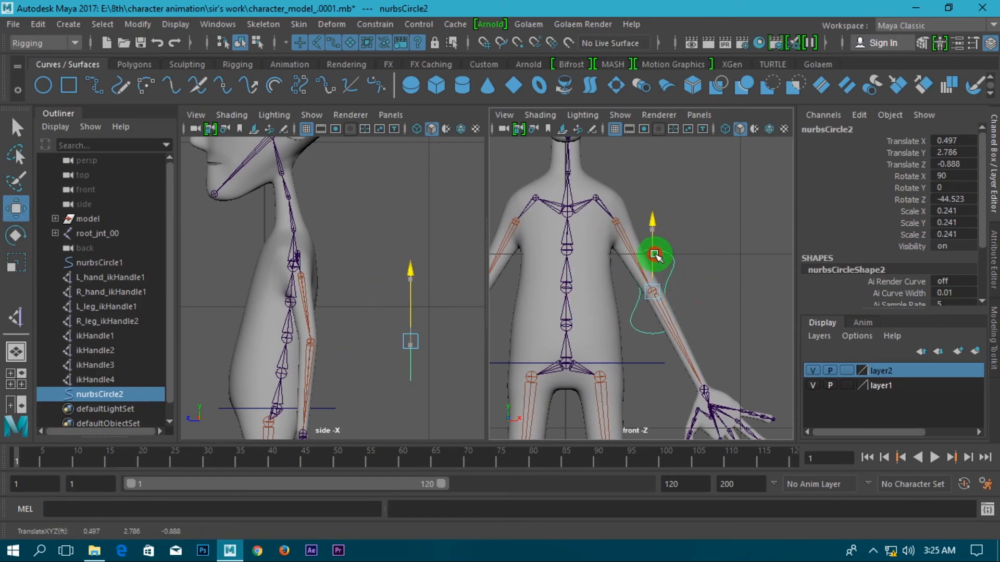
- Scale the elbow curve down uniformly to about 0.171 on all three axes
key("r")
left_click_drag(654, 295, 607, 274)
scroll(667, 284, "up", 4)
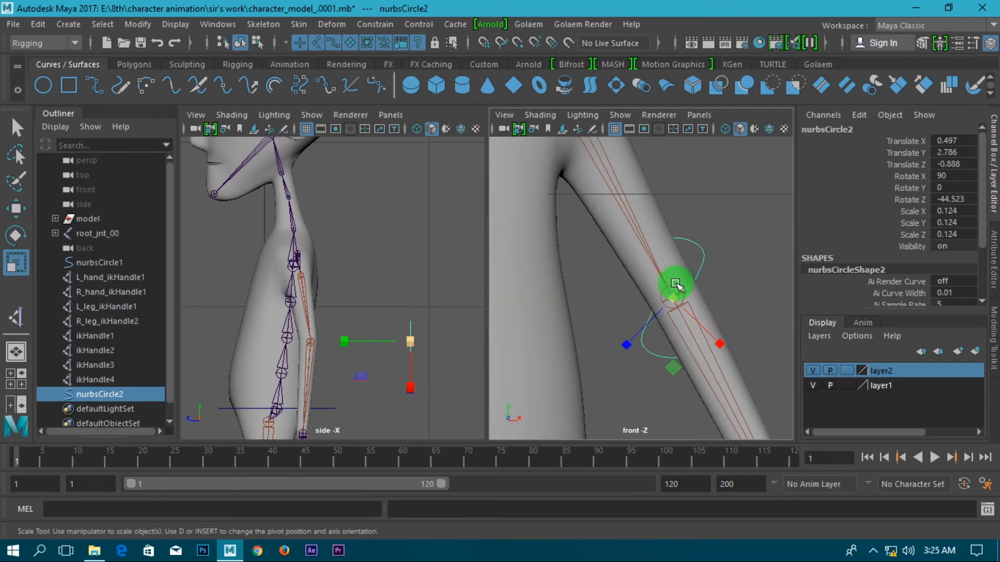
key("e")
key("r")
left_click_drag(675, 300, 726, 327)
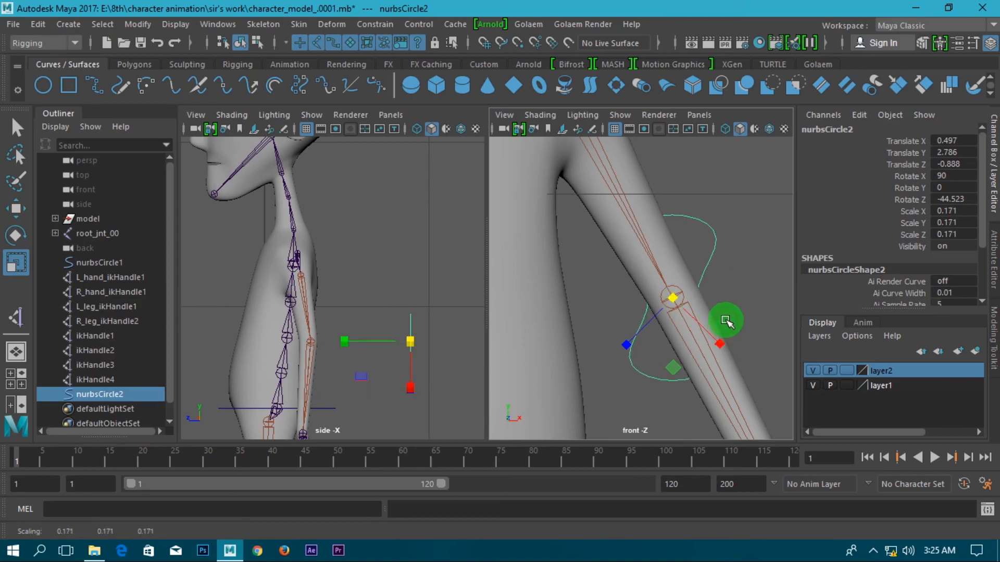
- Fine-tune the elbow curve's rotation to about -41.209 degrees in Rotate Z, and deselect it
key("e")
left_click_drag(683, 235, 680, 235)
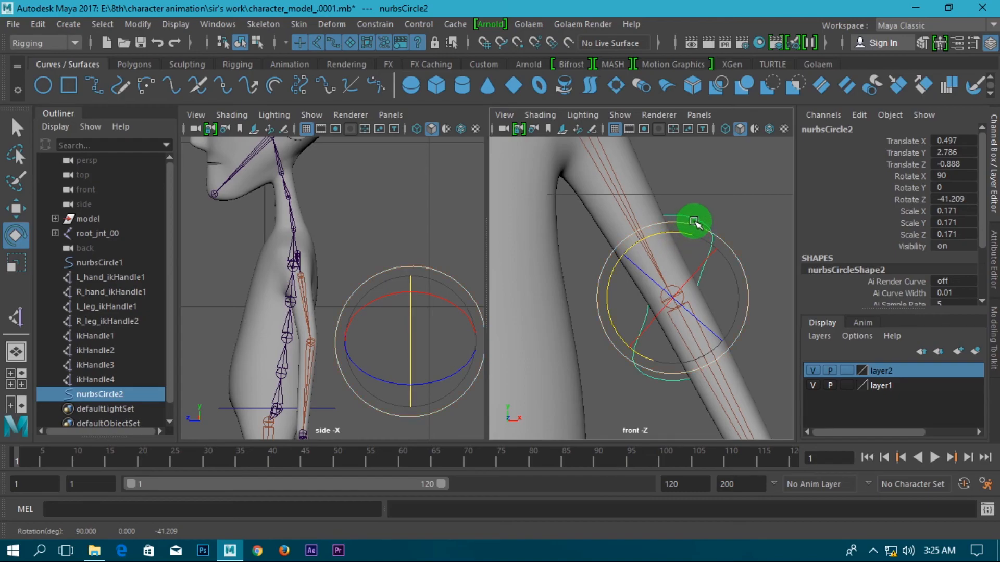
key("w")
left_click(718, 210)
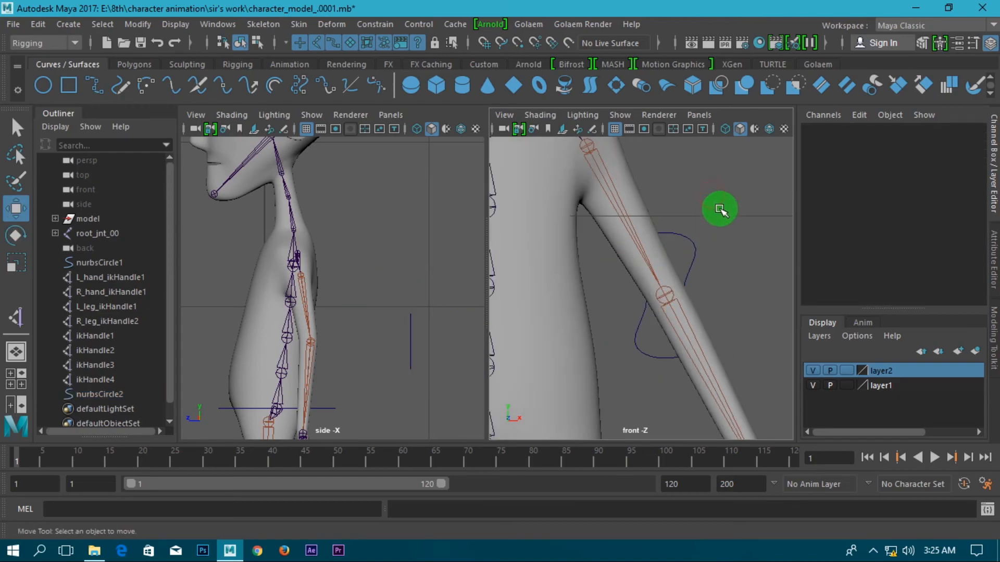
- Select the left elbow curve and freeze its transformations
left_click(690, 261)
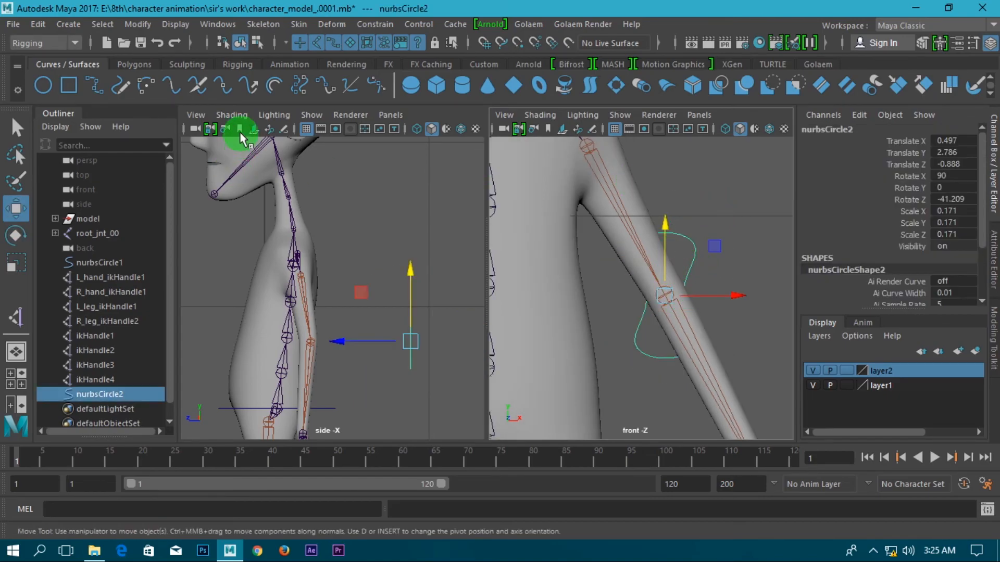
left_click(477, 64)
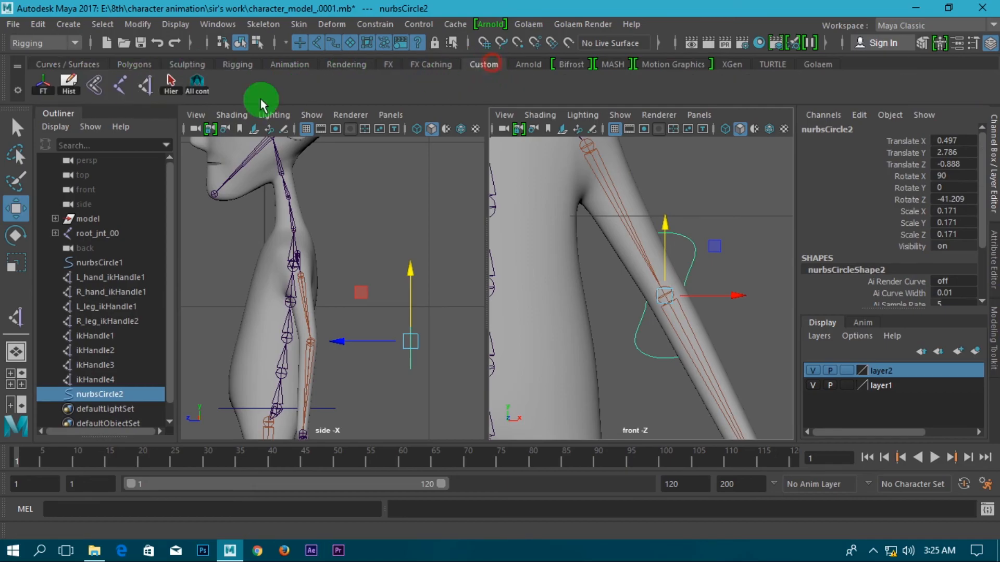
left_click(44, 84)
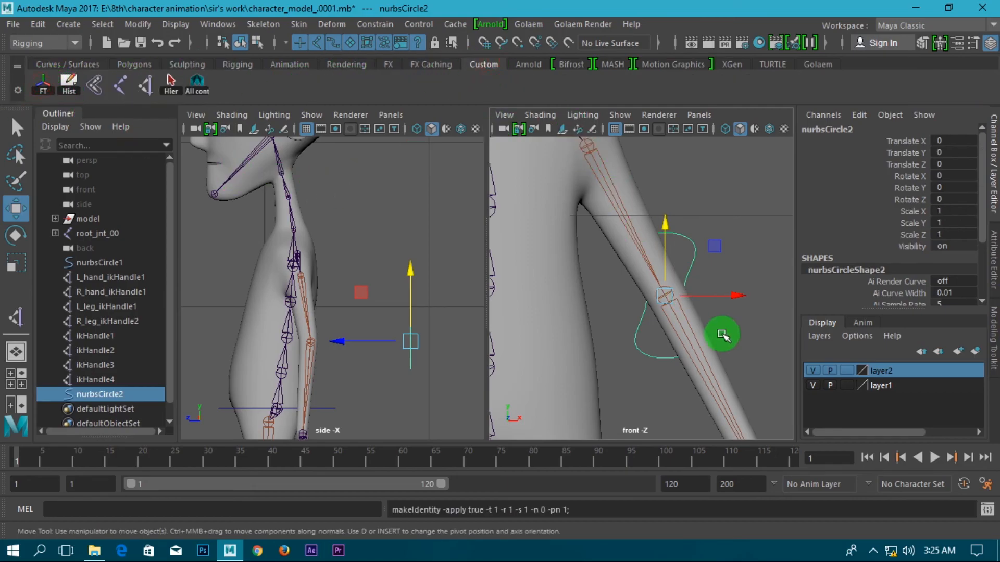
left_click_drag(704, 255, 703, 212)
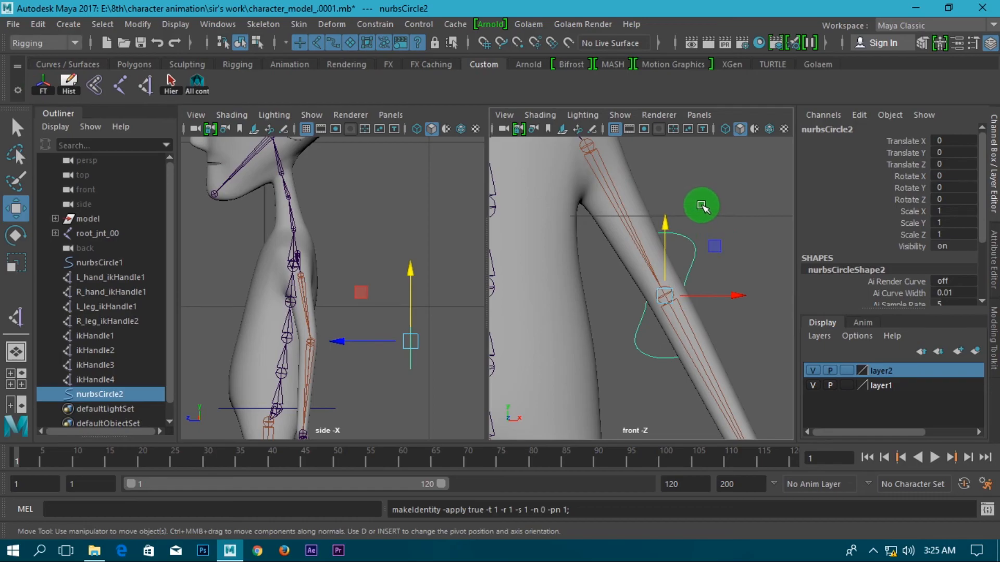
left_click(39, 89)
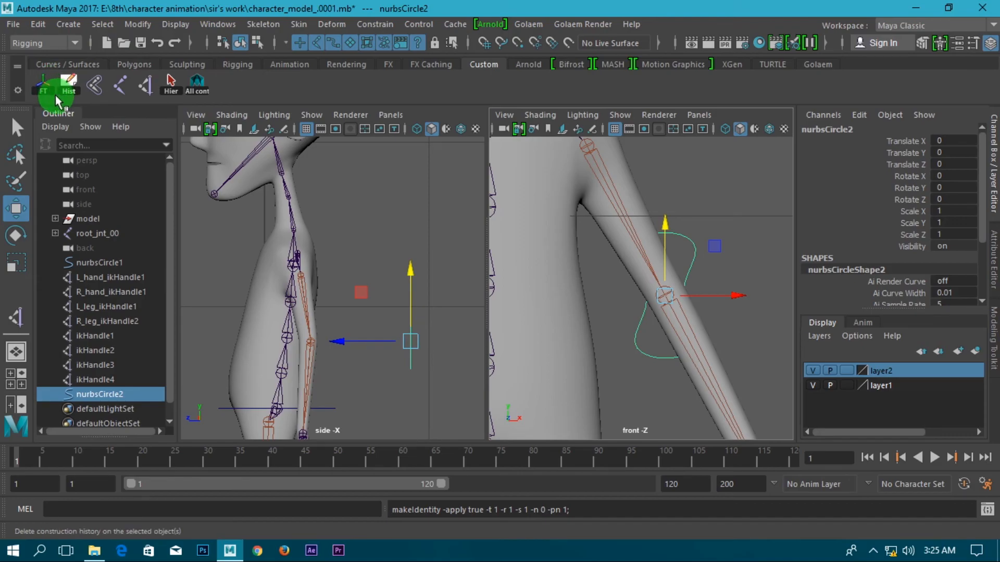
left_click(70, 24)
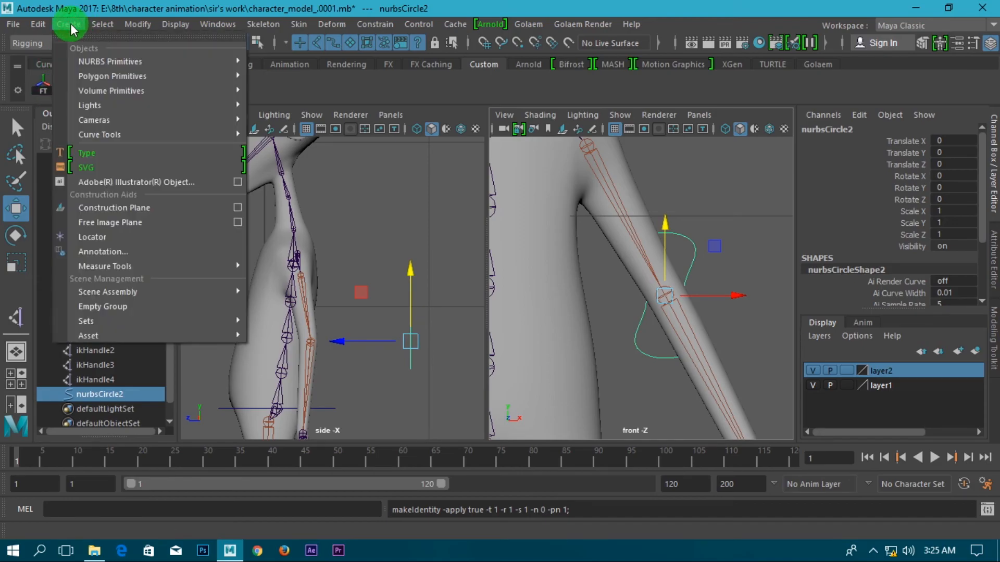
mouse_move(97, 30)
mouse_move(137, 24)
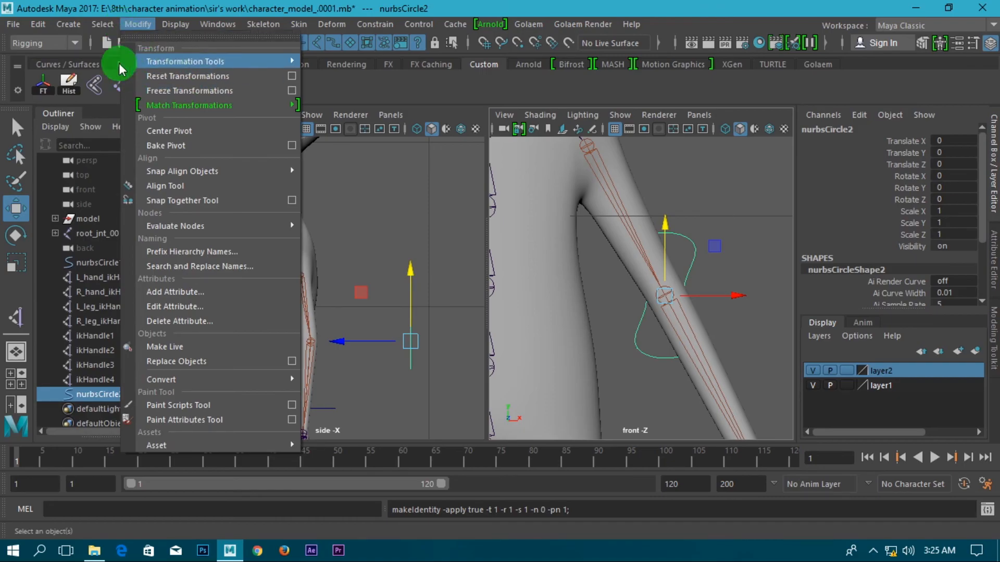
mouse_move(47, 30)
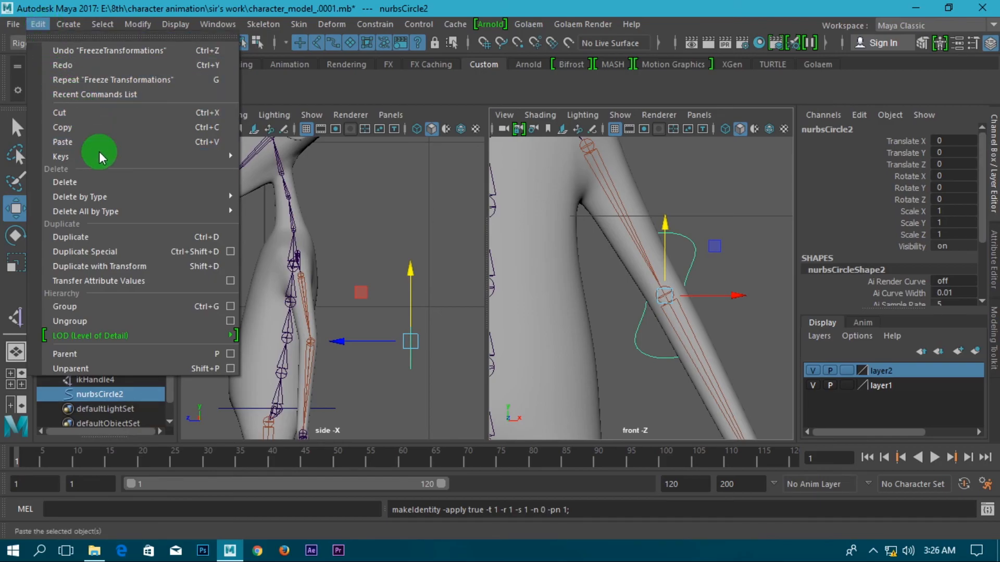
mouse_move(134, 211)
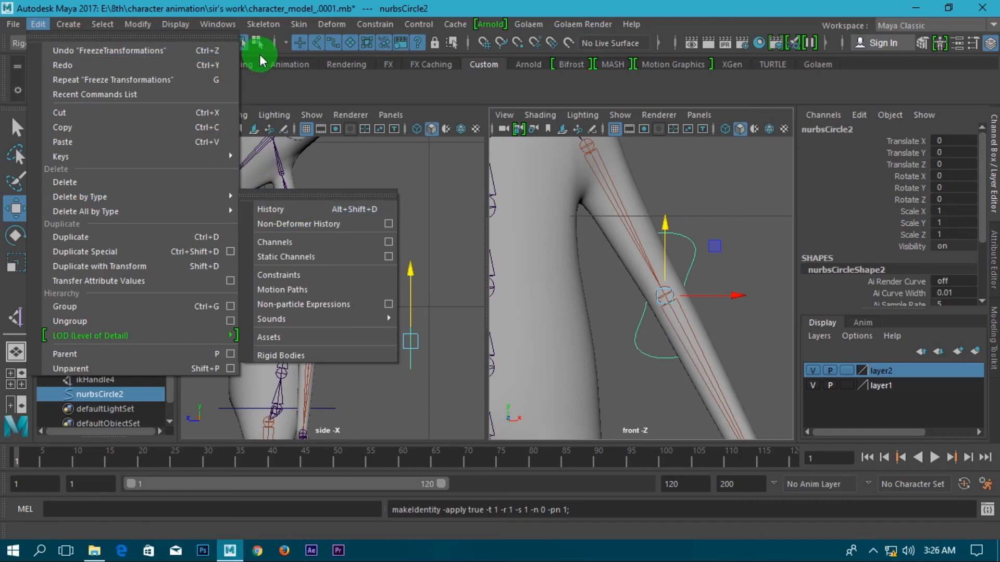
left_click(329, 87)
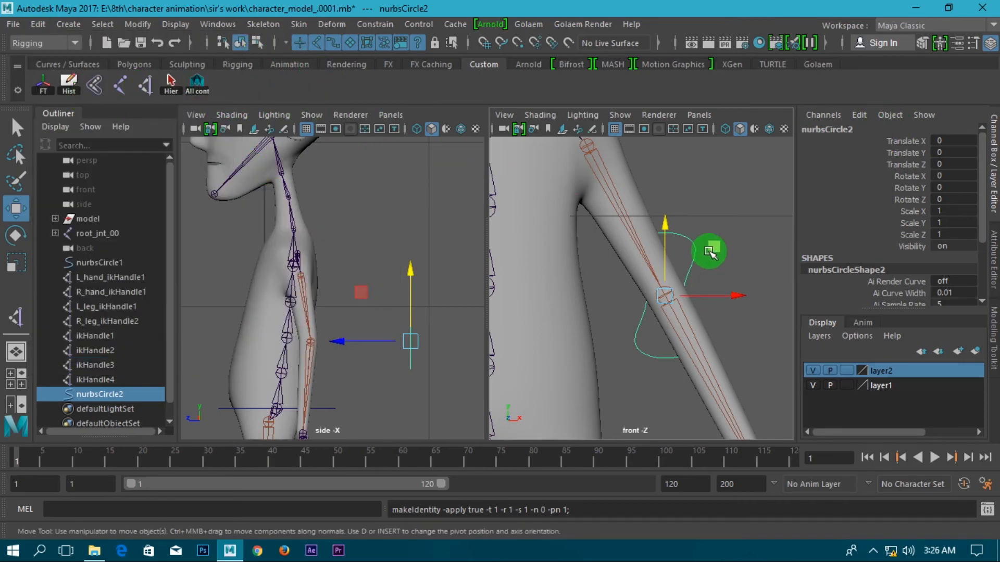
- Tilt the left elbow curve freehand to about 2.856, -1.874 and 6.232 degrees in X, Y and Z, and freeze its transformations again
left_click(708, 215)
left_click(694, 257)
scroll(705, 260, "down", 5)
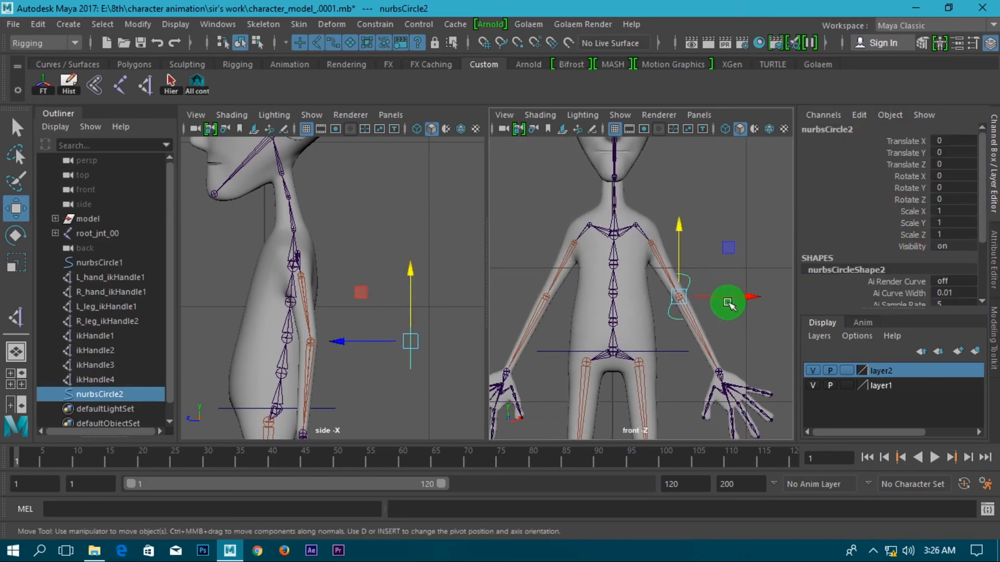
key("e")
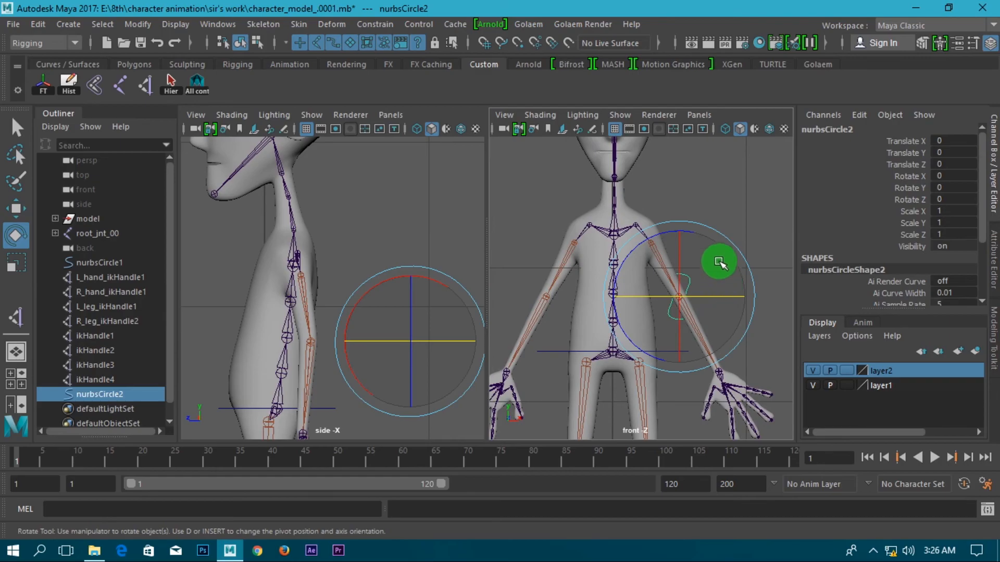
left_click_drag(713, 241, 707, 237)
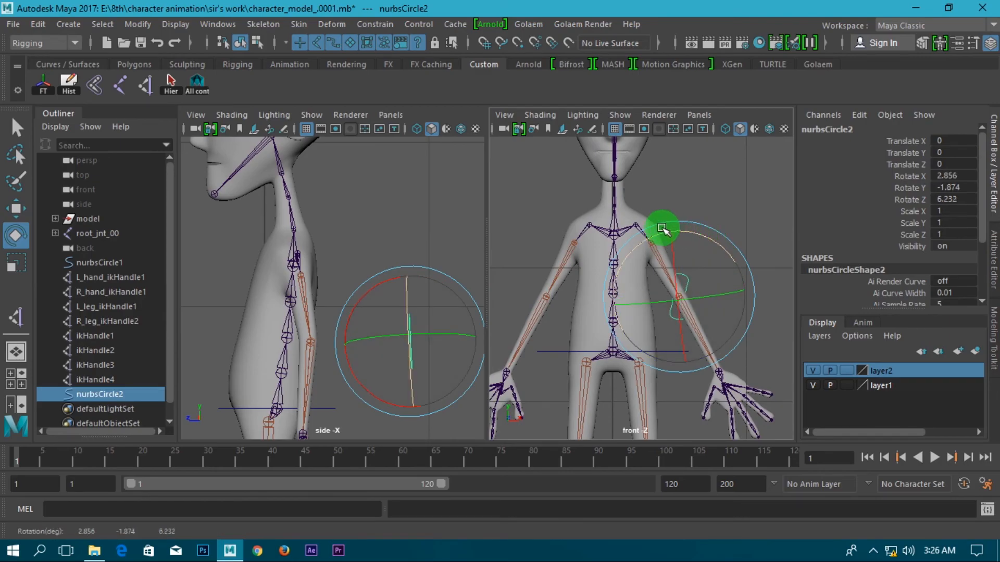
left_click(44, 84)
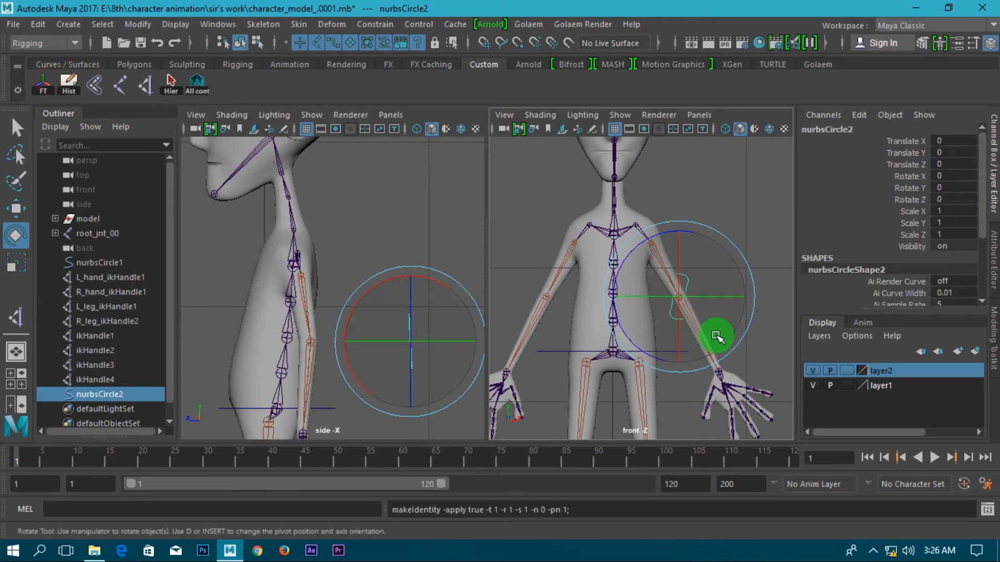
- Duplicate the left elbow curve and move the copy across to the right elbow, at about -0.992 in Translate X
key("ctrl+d")
key("w")
left_click_drag(736, 301, 623, 292)
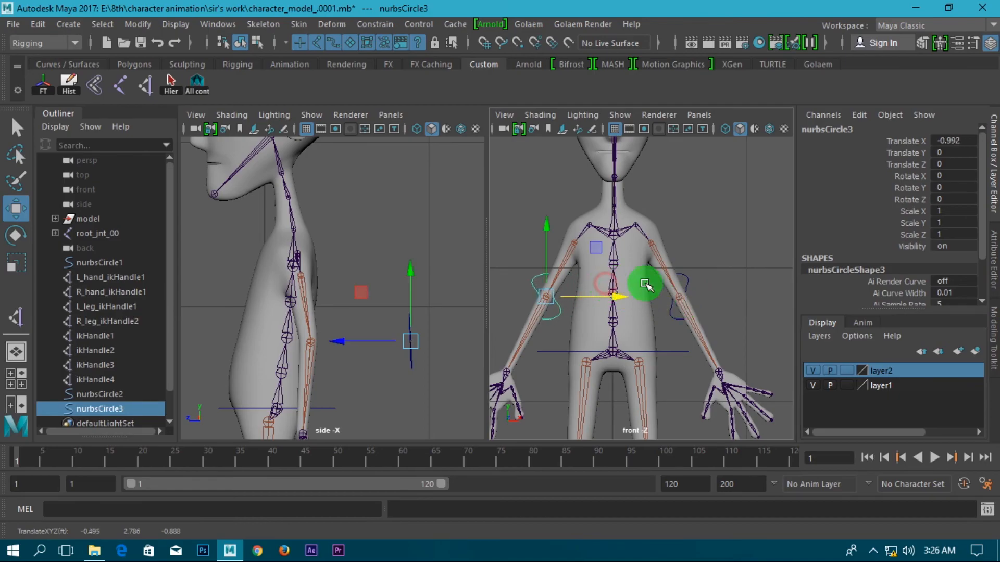
left_click(736, 217)
- Constrain L_hand_ikHandle1 to the left elbow curve with a Pole Vector constraint
right_click_drag(684, 327, 715, 302, "alt")
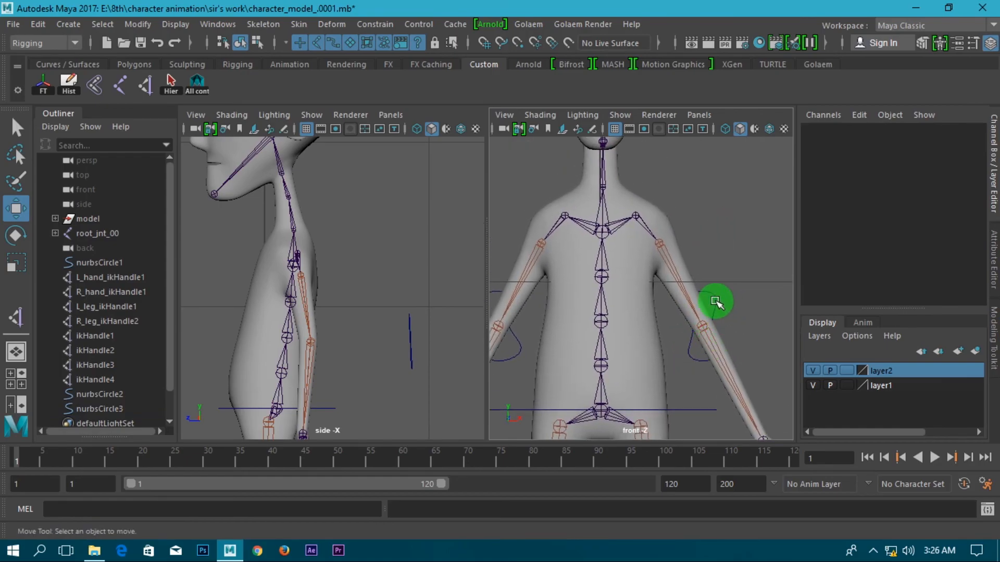
left_click(716, 302)
middle_click_drag(710, 339, 629, 236, "alt")
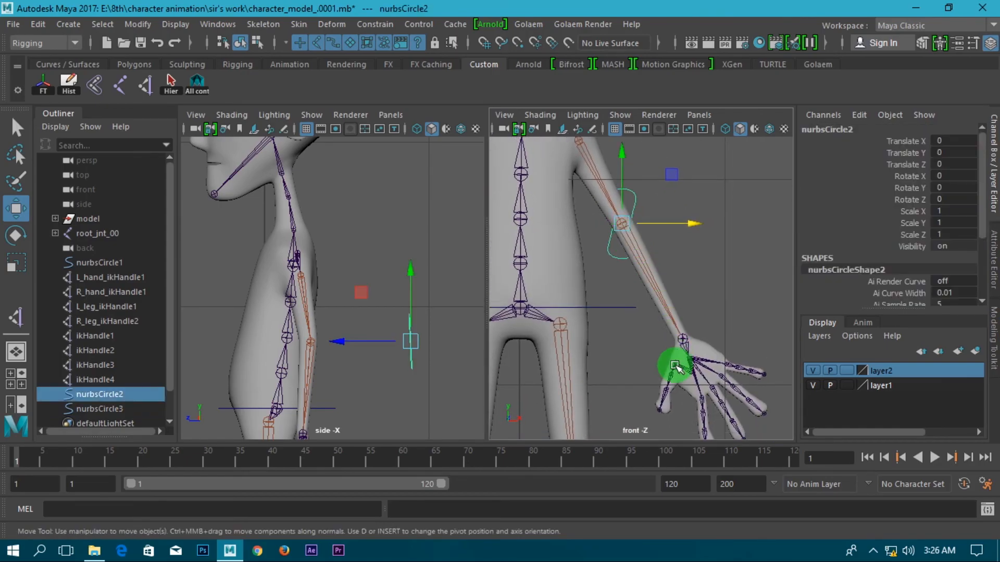
left_click(681, 339)
scroll(714, 345, "down", 3)
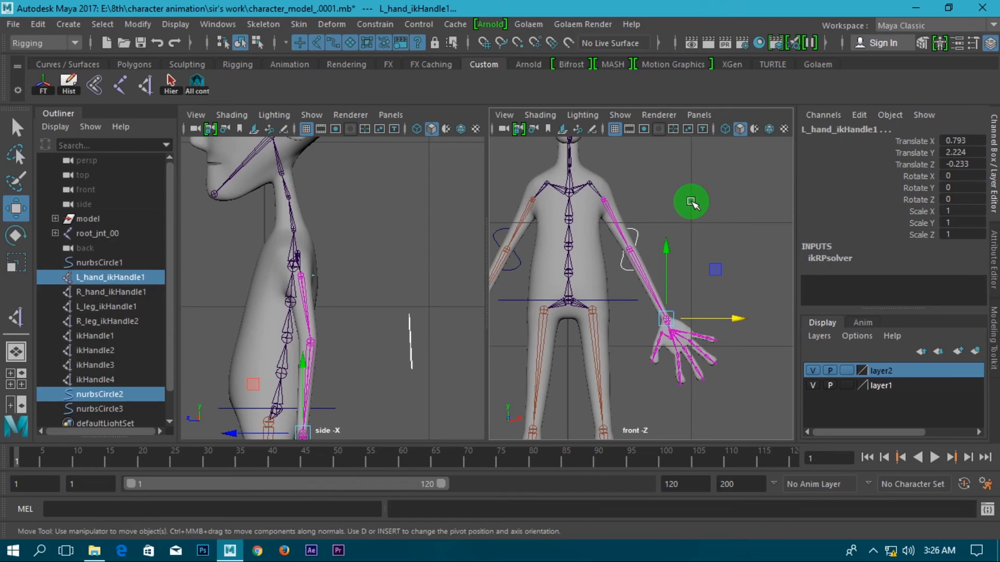
left_click(376, 24)
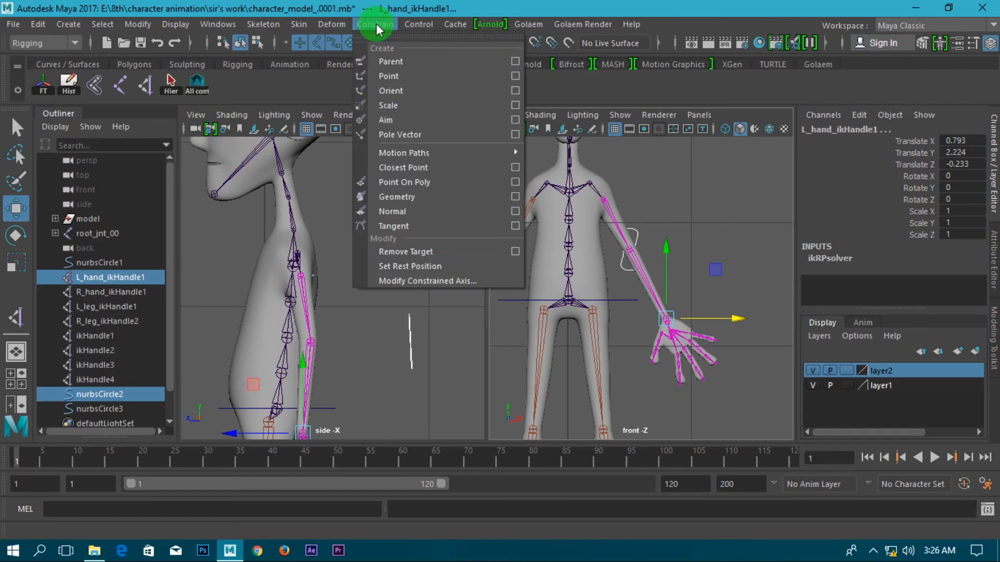
left_click(421, 136)
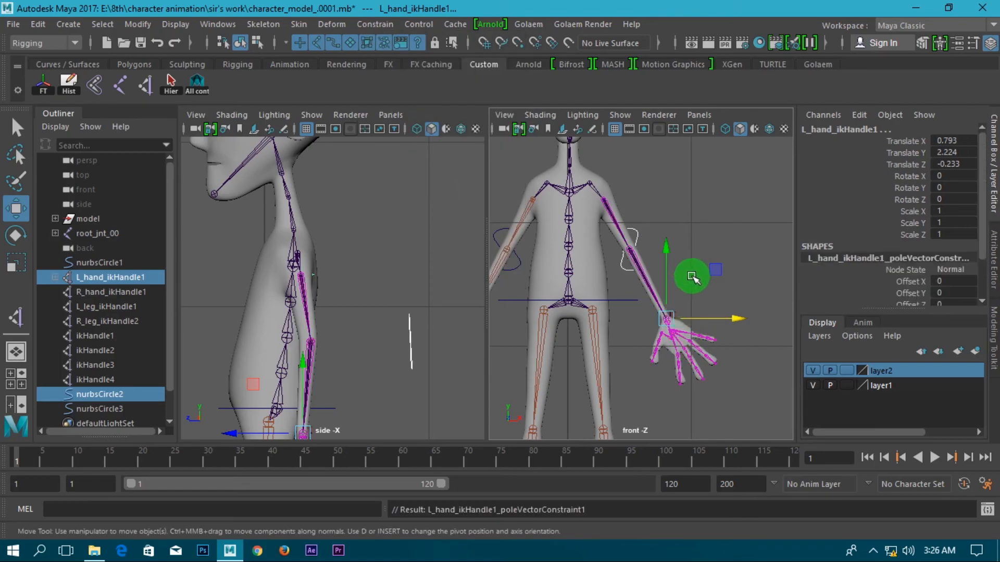
- Constrain R_hand_ikHandle1 to the right elbow curve with a Pole Vector constraint, and clear the selection
scroll(654, 234, "down", 3)
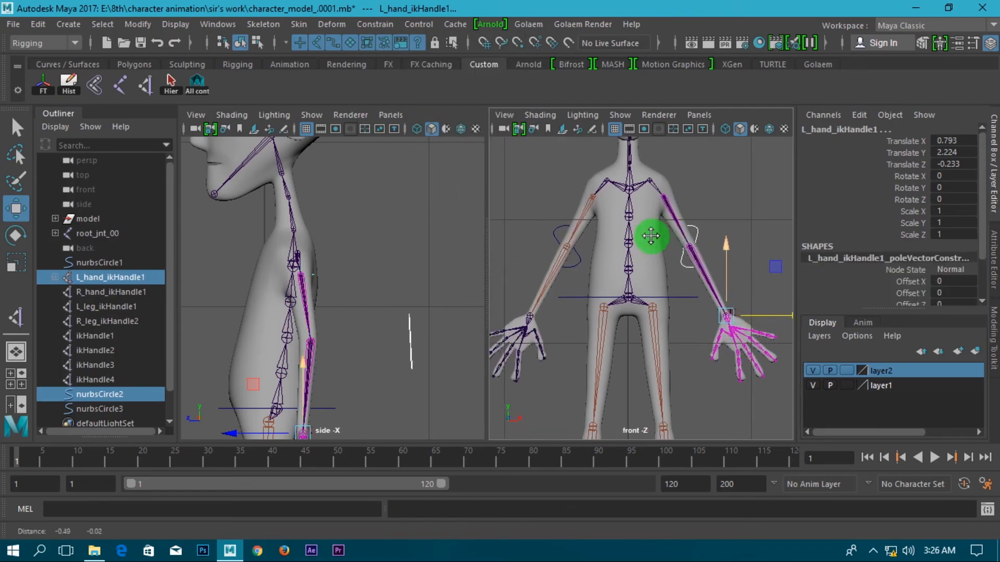
left_click(716, 187)
left_click(564, 231)
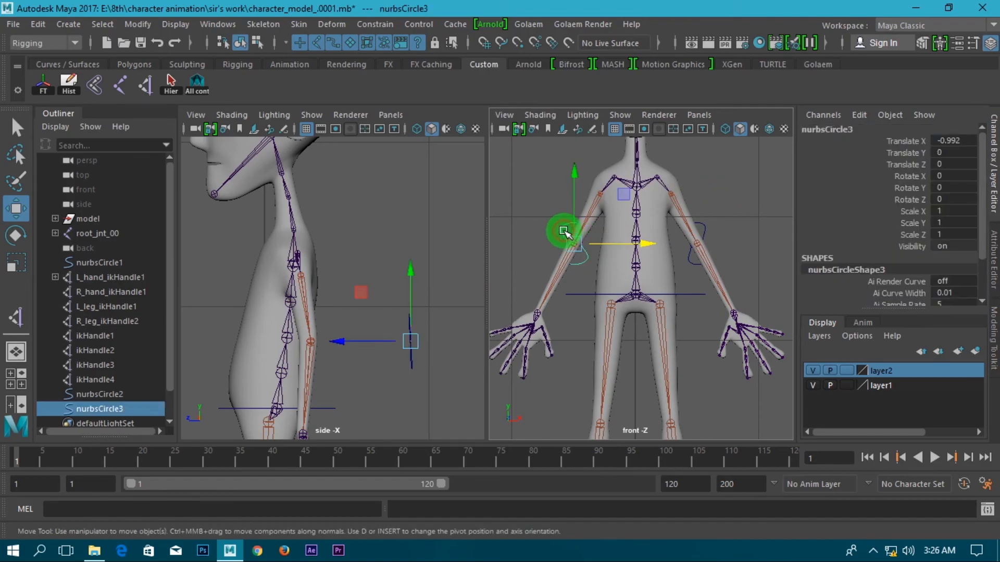
left_click(536, 315, "shift")
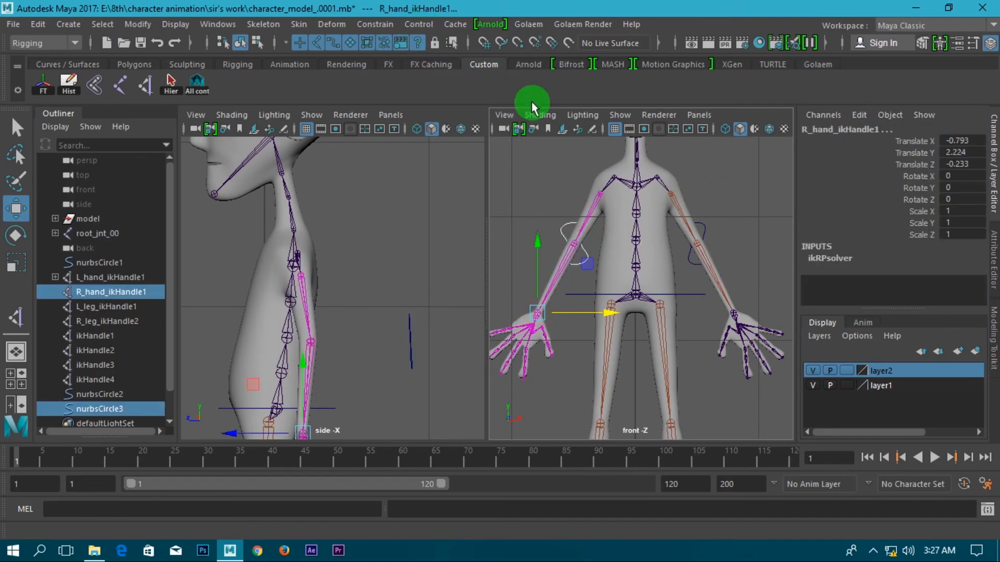
left_click(365, 27)
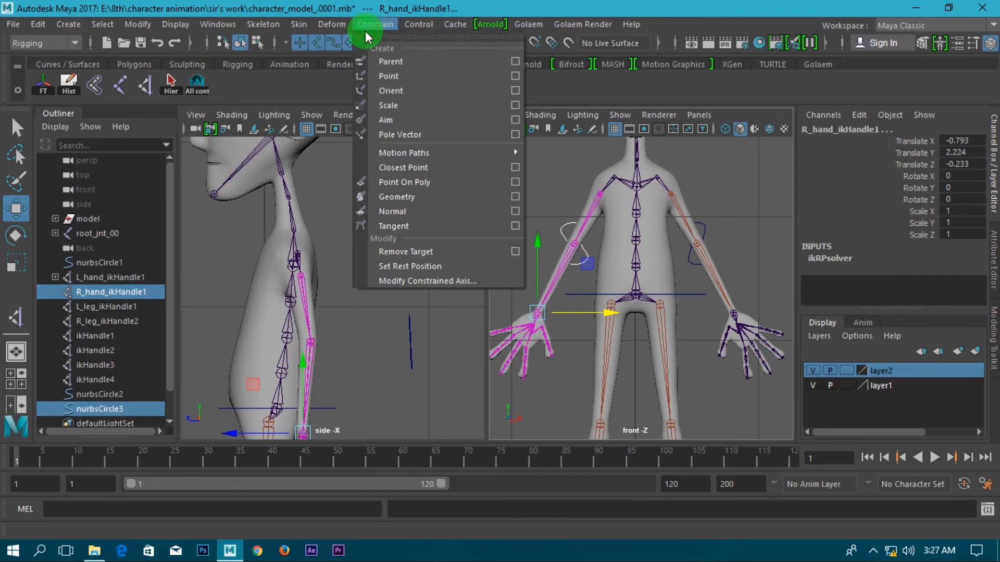
left_click(405, 137)
left_click(541, 242)
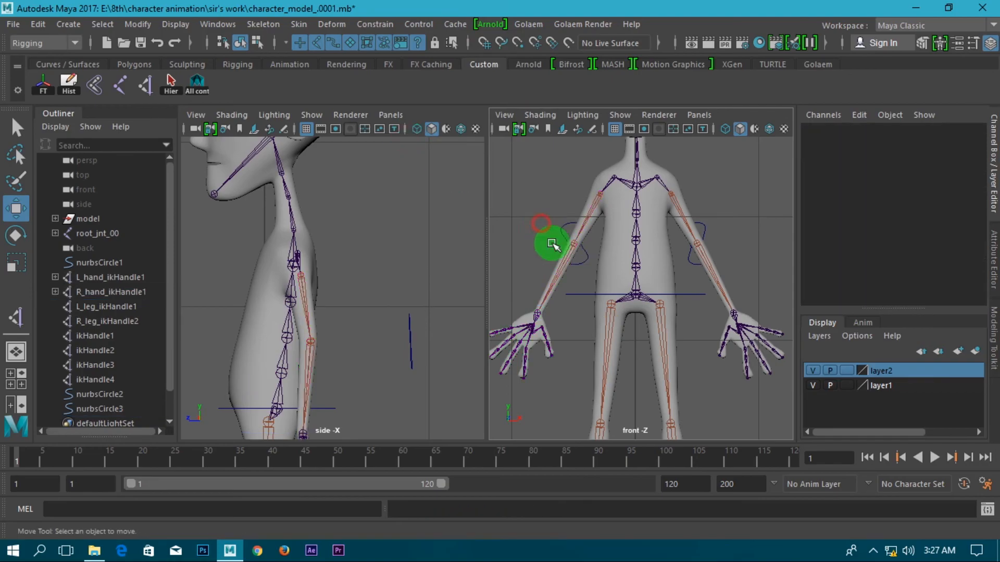
- Test the right arm by raising its hand IK handle and shifting the elbow curve sideways to about -0.085 in Translate X, and undo both moves
left_click(545, 314)
left_click_drag(544, 313, 602, 224)
left_click(591, 259)
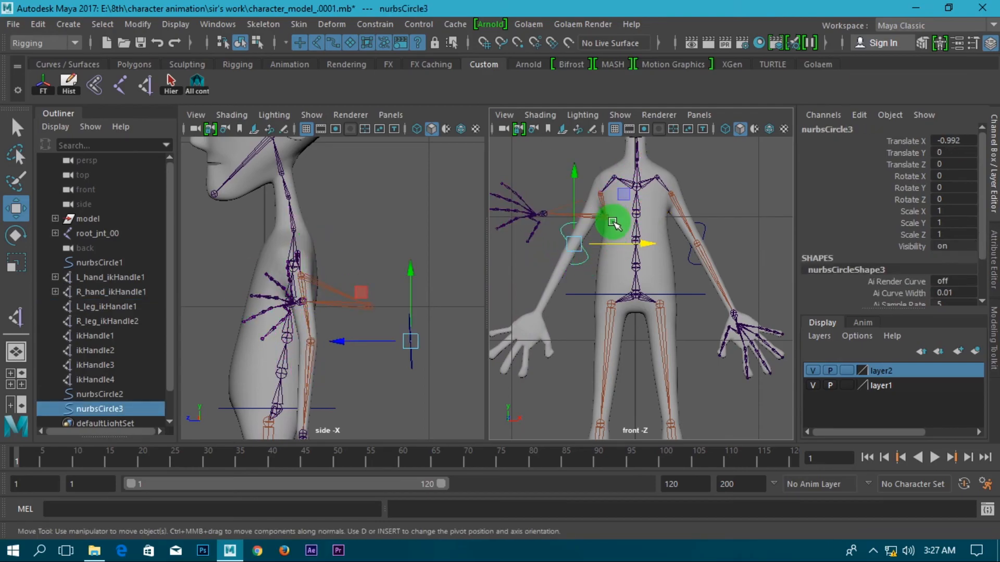
left_click_drag(644, 251, 755, 295)
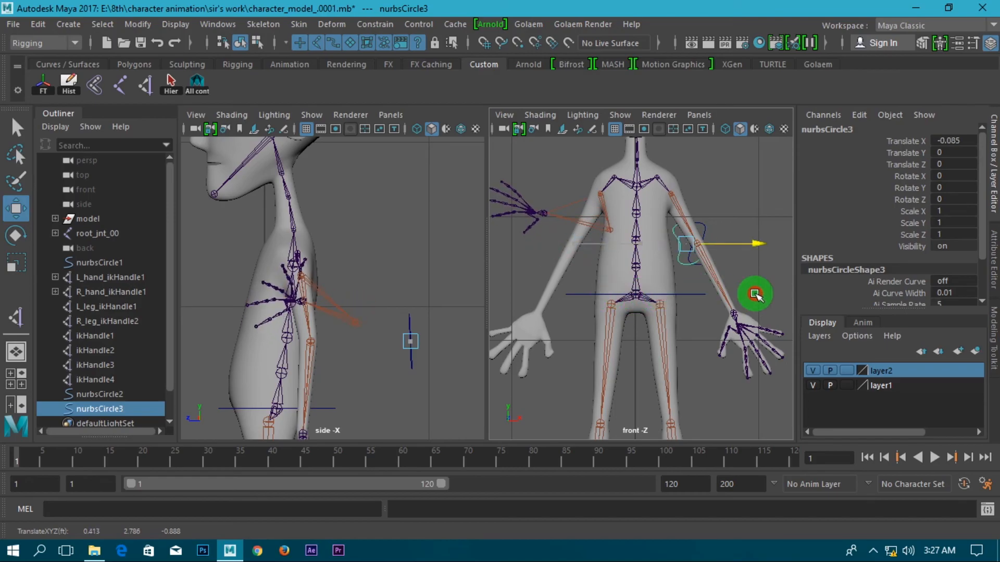
key("ctrl+z")
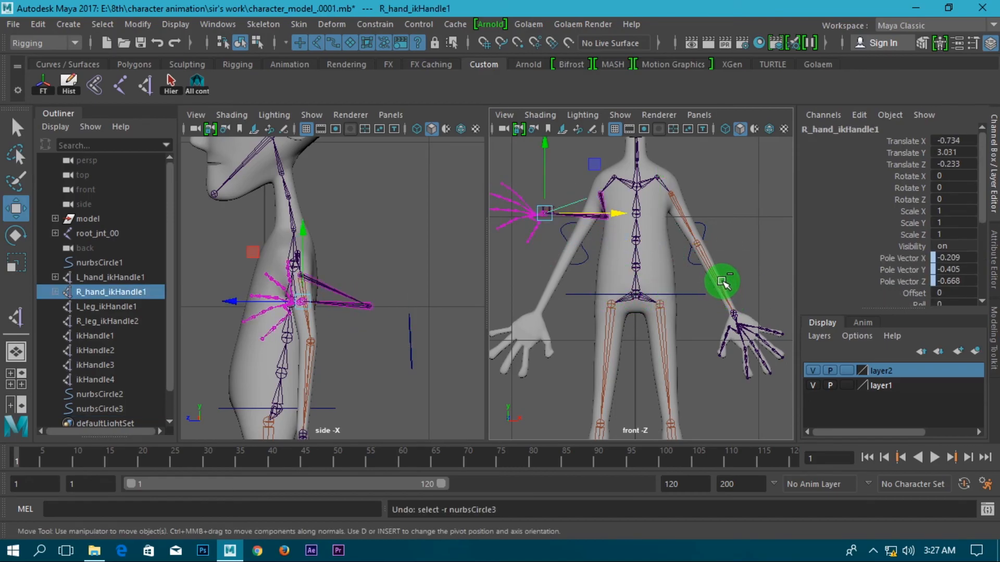
key("ctrl+z")
key("ctrl+z")
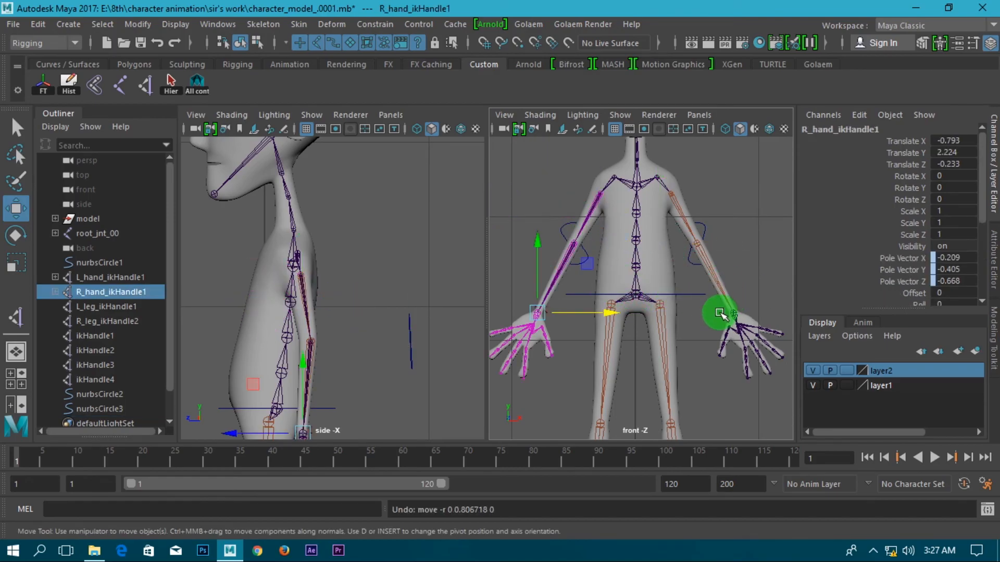
- Show the perspective view in place of the front view and examine the arm and pelvis rig from several angles
left_click(699, 114)
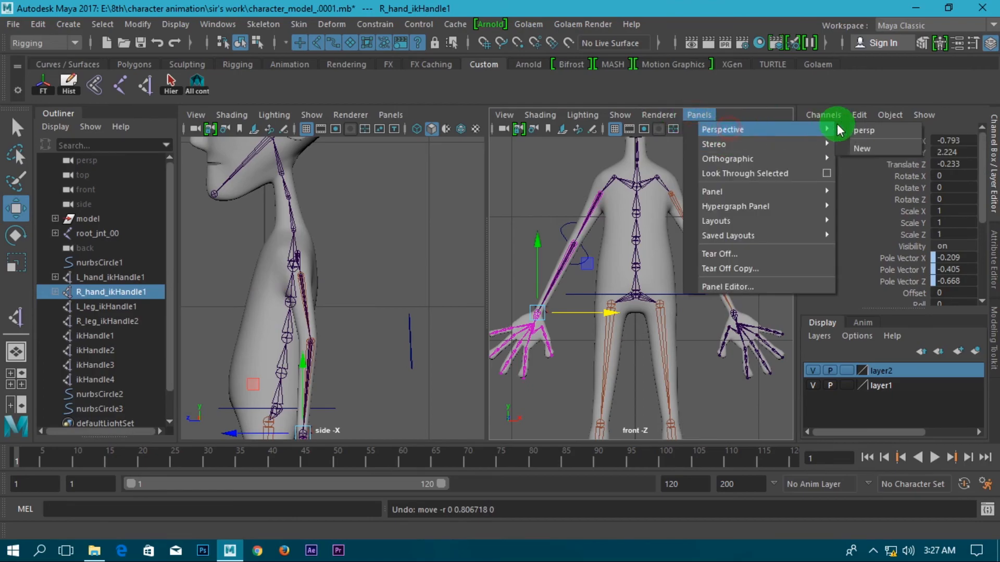
left_click(845, 138)
scroll(712, 278, "down", 4)
left_click_drag(709, 306, 692, 341, "alt")
left_click(739, 314)
scroll(718, 284, "up", 6)
left_click_drag(599, 341, 710, 353, "alt")
left_click_drag(596, 407, 756, 386, "alt")
middle_click_drag(670, 370, 643, 309, "alt")
scroll(644, 317, "down", 5)
left_click_drag(644, 342, 735, 324, "alt")
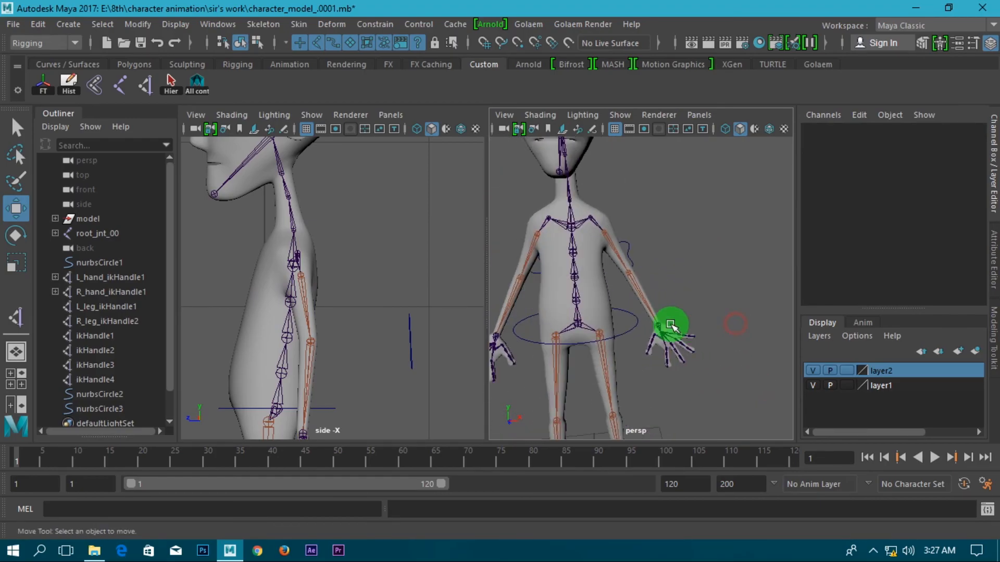
- Test the left arm by raising L_hand_ikHandle1 to about 3.003 in Translate Y, and undo the move
left_click_drag(655, 324, 745, 251)
scroll(645, 271, "up", 5)
scroll(631, 280, "down", 3)
left_click(622, 287)
key("ctrl+z")
key("ctrl+z")
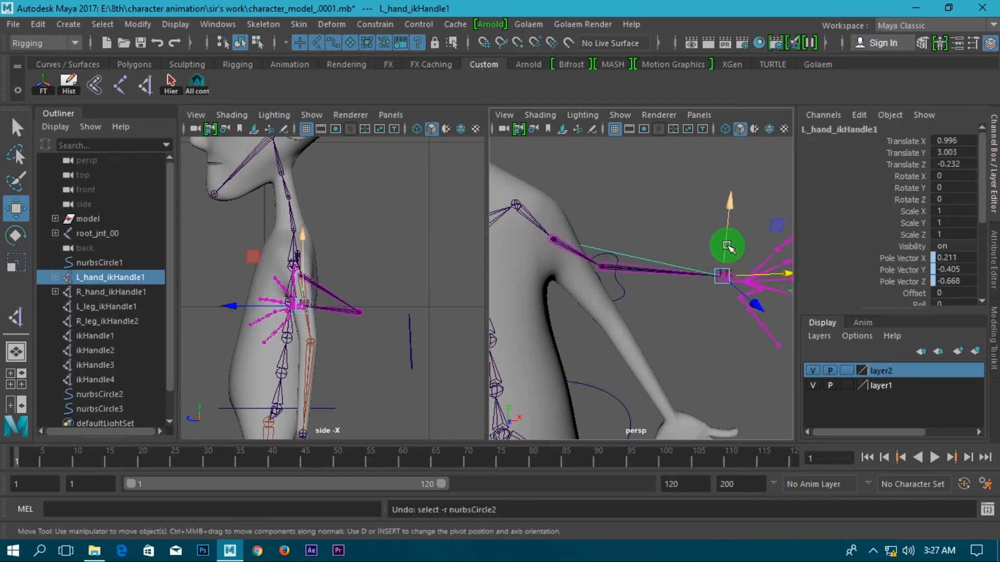
key("ctrl+z")
key("ctrl+z")
- Clear the selection and examine the whole rig from head to feet in the perspective view
scroll(726, 246, "down", 5)
left_click_drag(723, 245, 662, 234, "alt")
left_click(658, 187)
scroll(658, 188, "down", 5)
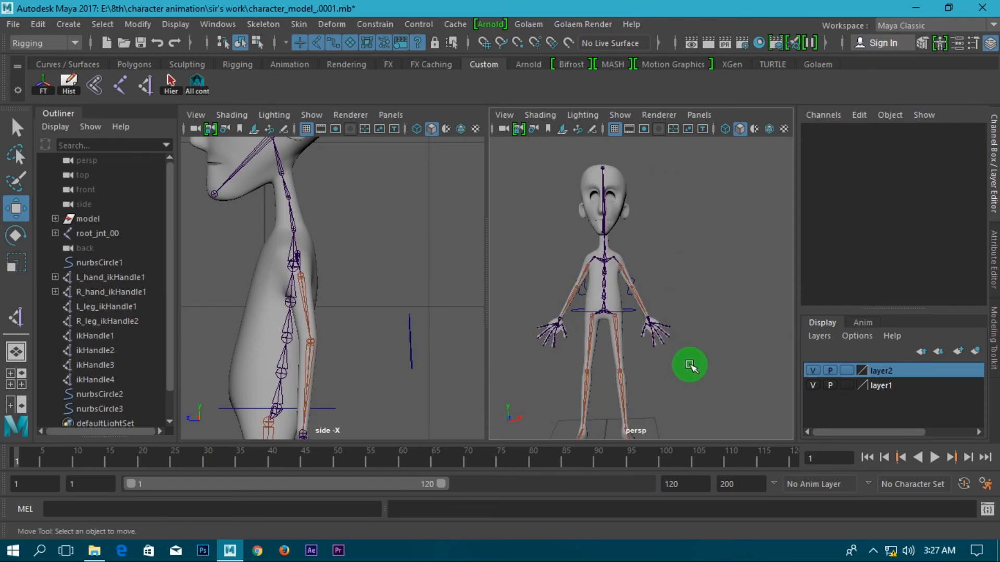
scroll(689, 279, "up", 8)
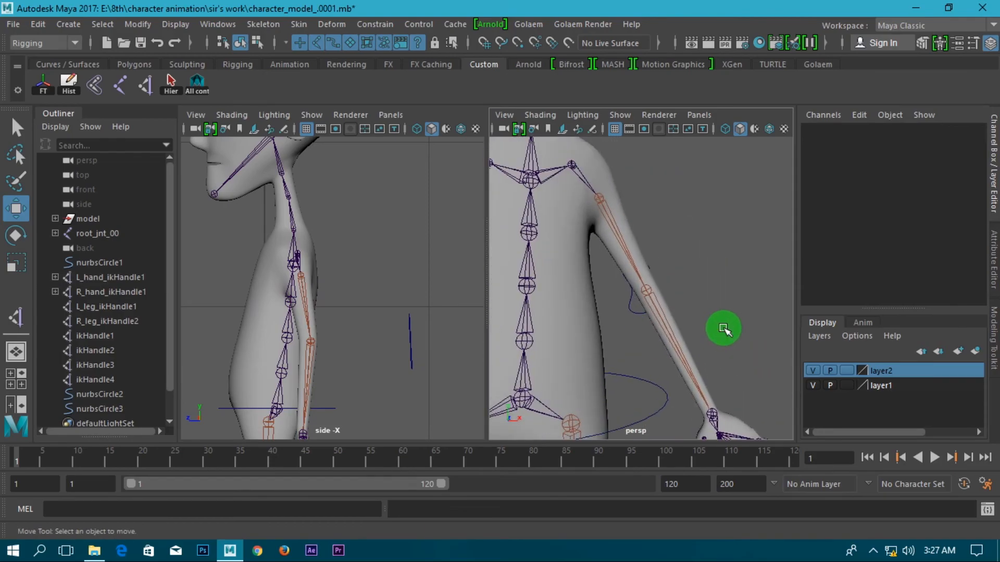
scroll(723, 328, "down", 6)
scroll(591, 245, "up", 5)
middle_click_drag(636, 275, 659, 268, "alt")
scroll(651, 292, "down", 4)
mouse_move(648, 319)
left_mouse_down("alt")
mouse_move(717, 343)
mouse_move(642, 331)
left_mouse_up("alt")
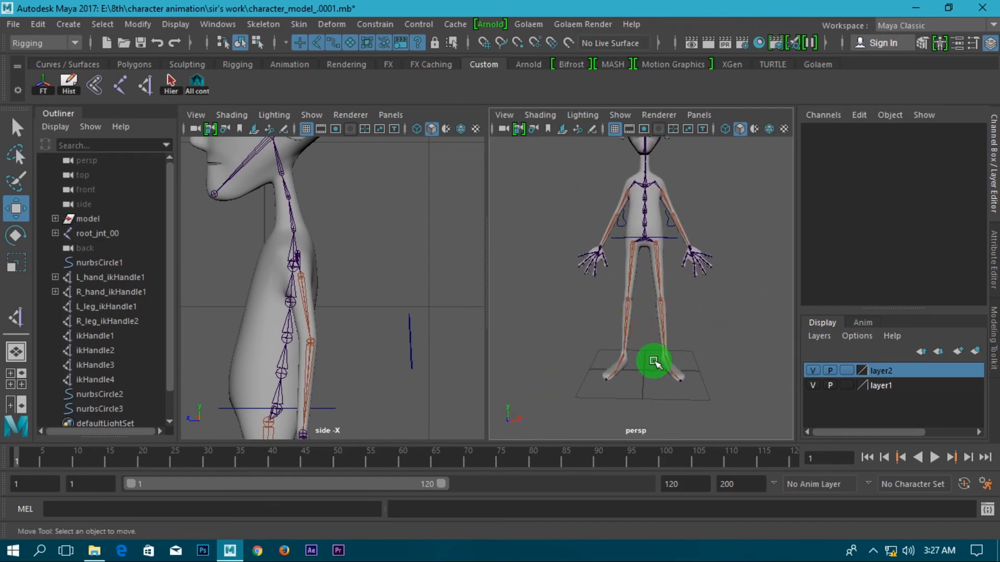
- Create a NURBS circle on the floor between the feet and scale it uniformly to about 0.236
key("space")
scroll(638, 312, "down", 3)
left_click_drag(641, 303, 519, 440, "alt")
scroll(548, 260, "up", 5)
middle_click_drag(549, 255, 464, 364, "alt")
scroll(467, 367, "down", 2)
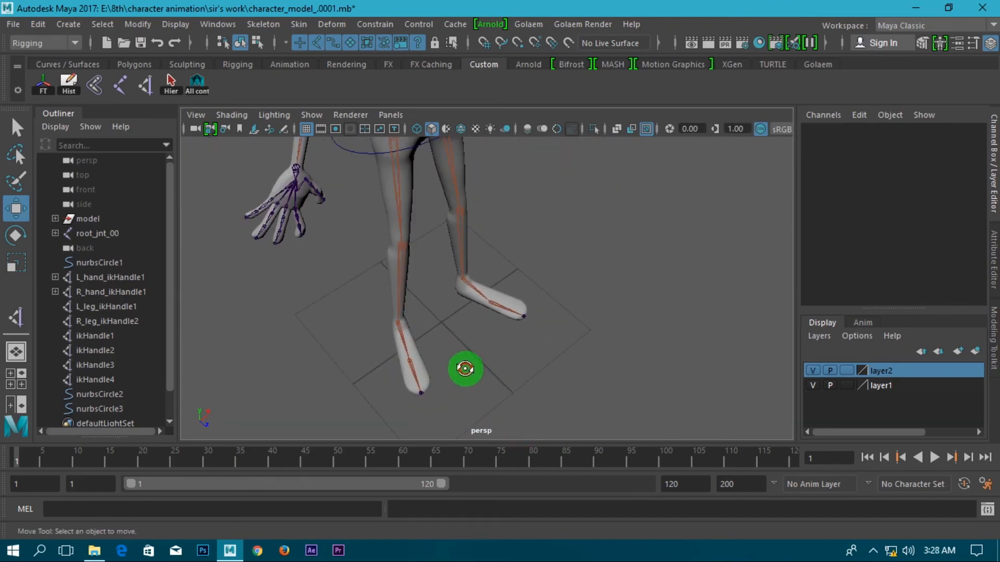
left_click_drag(468, 370, 418, 342, "alt")
left_click(125, 64)
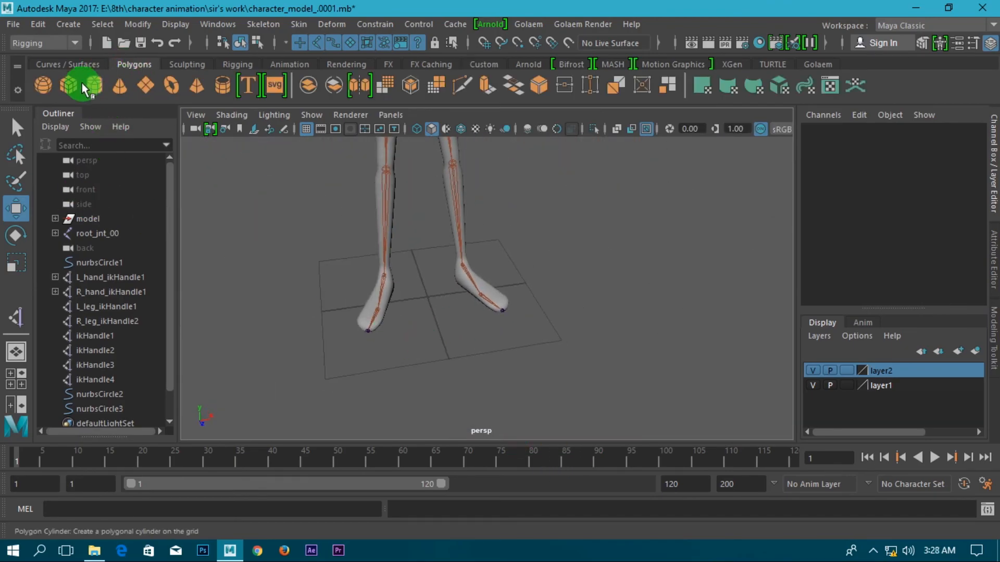
left_click(75, 64)
left_click(44, 86)
left_click(419, 324)
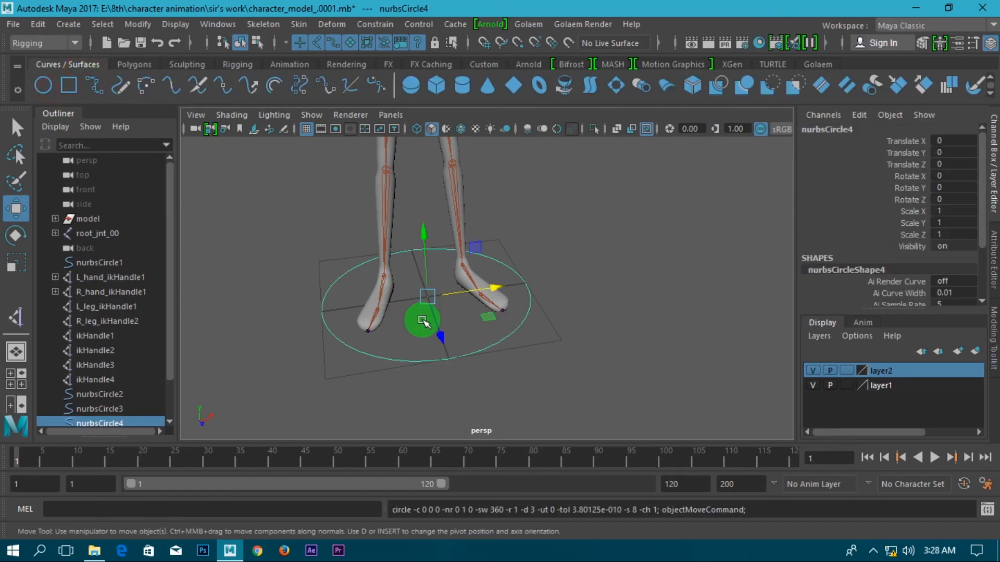
key("r")
left_click_drag(409, 302, 239, 245)
- Scale four alternate control vertices of the circle inward to shape it into a four-pointed star
scroll(319, 269, "up", 3)
right_click_drag(319, 269, 293, 174, "alt")
right_click(363, 341, "shift")
left_click_drag(335, 250, 464, 339, "alt")
left_click_drag(402, 267, 440, 305)
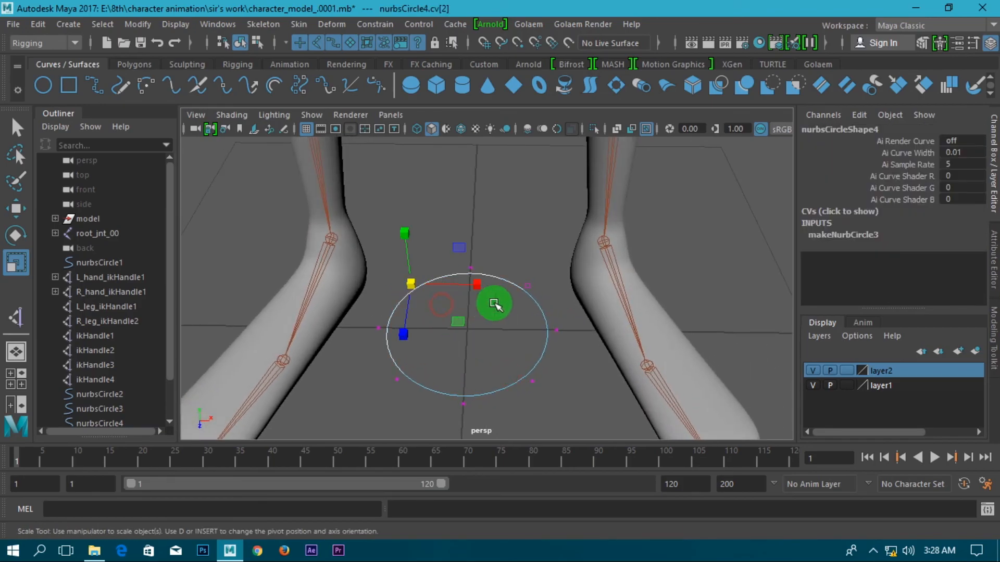
left_click_drag(544, 326, 573, 380, "shift")
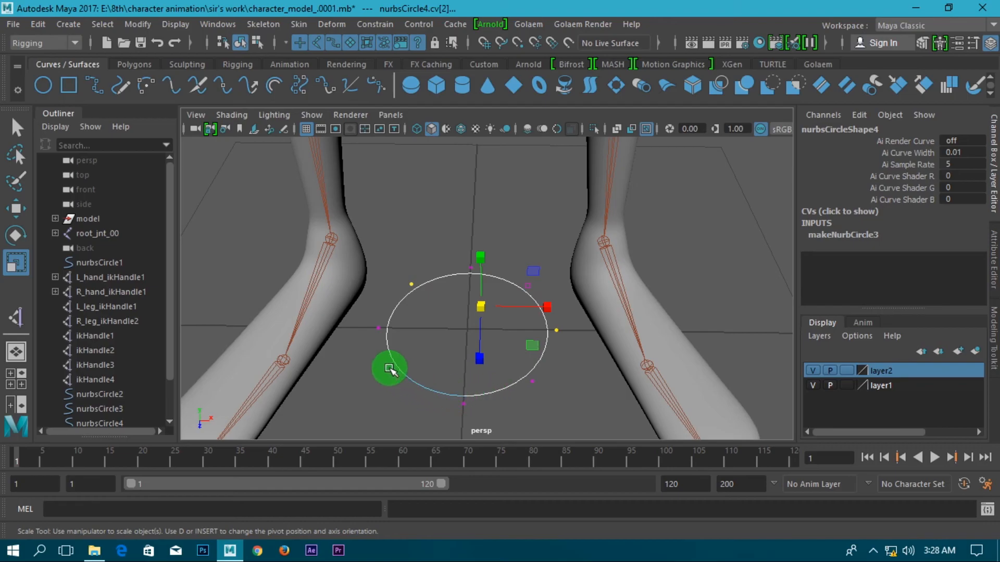
key("ctrl+z")
left_click_drag(511, 274, 543, 306, "shift")
left_click_drag(514, 369, 555, 401, "shift")
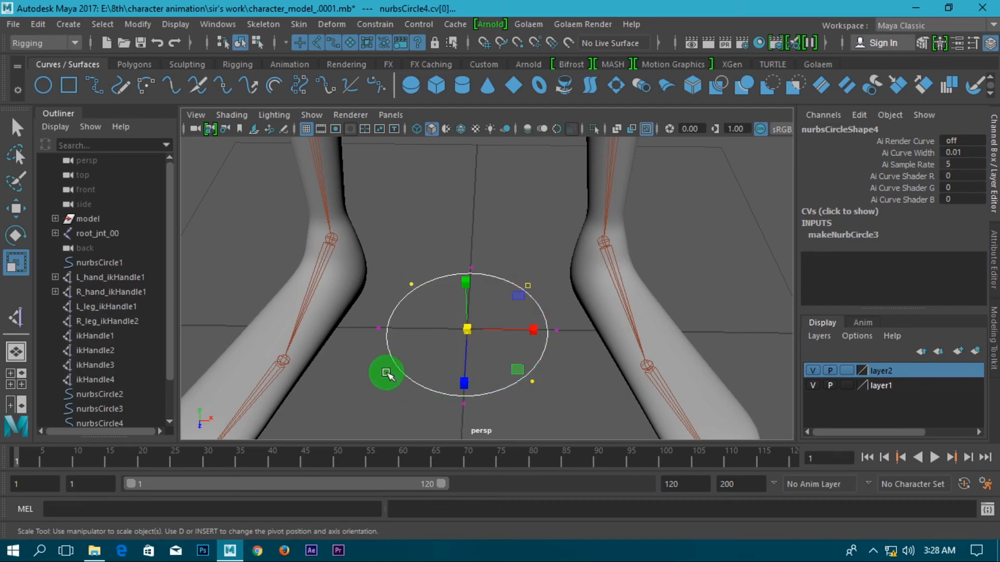
left_click_drag(467, 333, 392, 179)
- Return the star curve to object mode and set its Rotate X to 90 so it stands upright
scroll(477, 303, "down", 5)
left_click_drag(512, 368, 480, 308, "alt")
right_click_drag(480, 307, 547, 156)
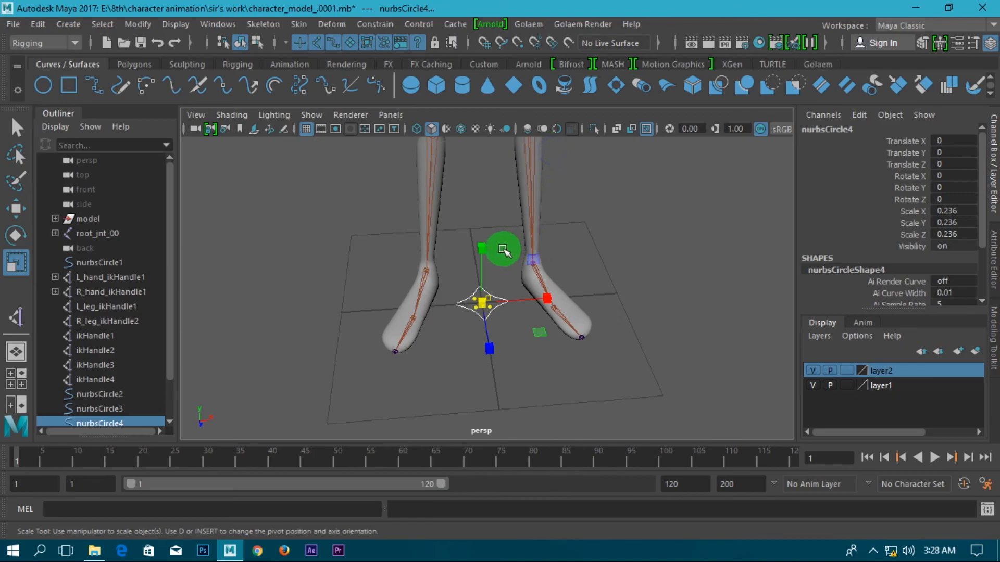
left_click(503, 249)
left_click(496, 295)
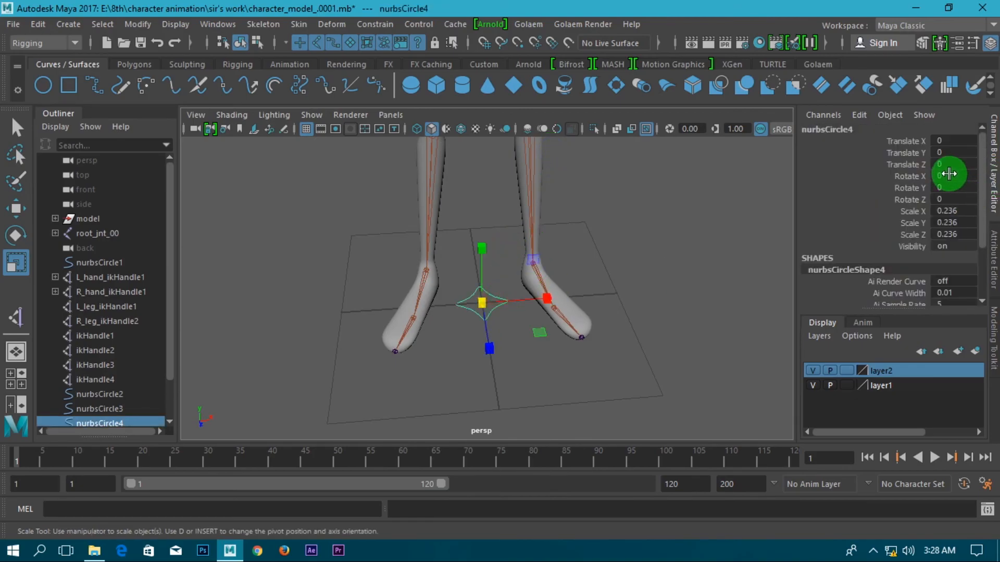
left_click(950, 174)
type("90")
key("Return")
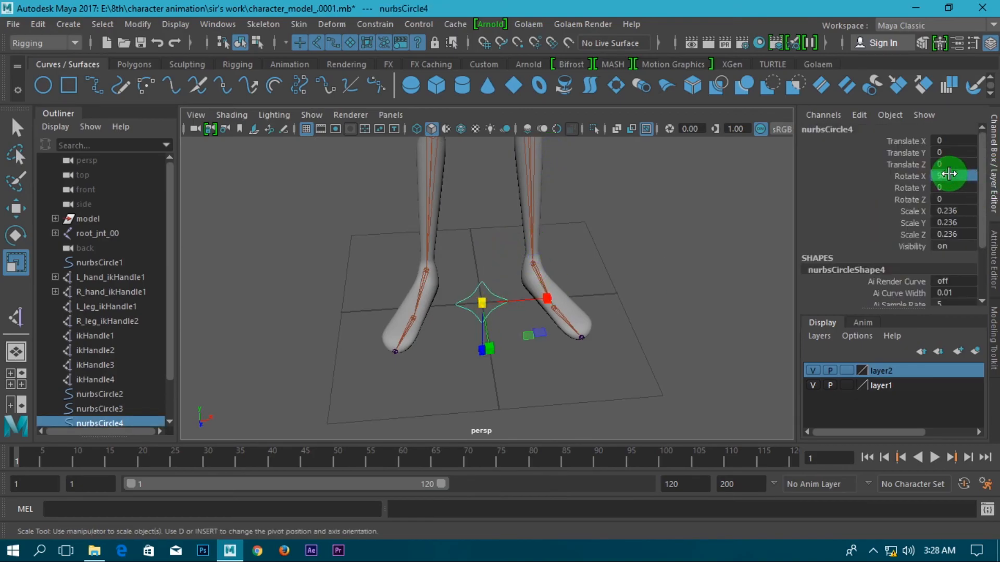
left_click_drag(705, 260, 629, 266, "alt")
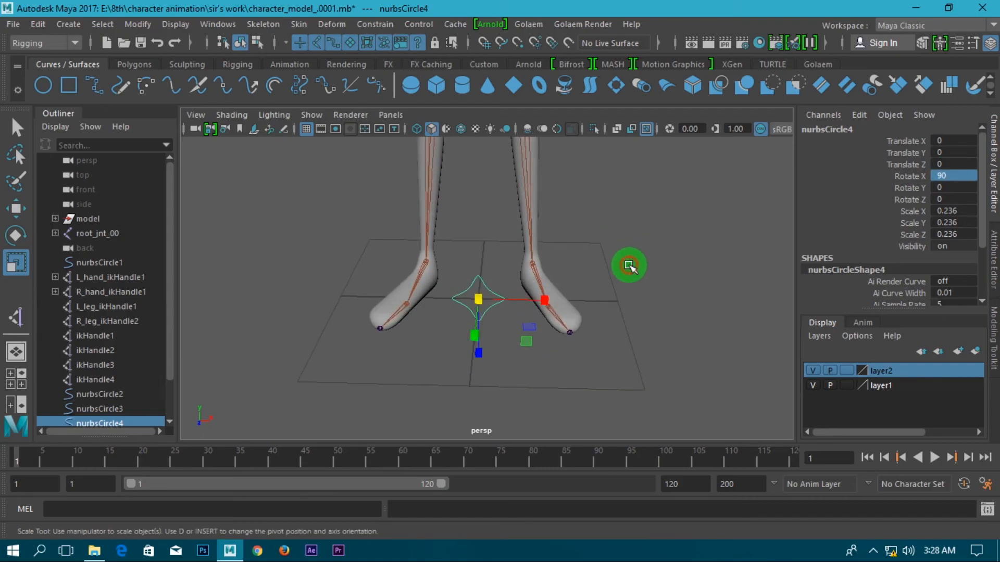
- Move the star curve up to the right knee, at about -0.254 in Translate X and 1.273 in Translate Y
key("w")
left_click_drag(479, 252, 490, 159)
middle_click_drag(592, 281, 573, 482, "alt")
scroll(540, 365, "down", 5)
left_click_drag(541, 373, 506, 267, "alt")
- Centre the star curve on the right knee joint in the front view, at about -0.284 in Translate X and 1.332 in Translate Y
key("space")
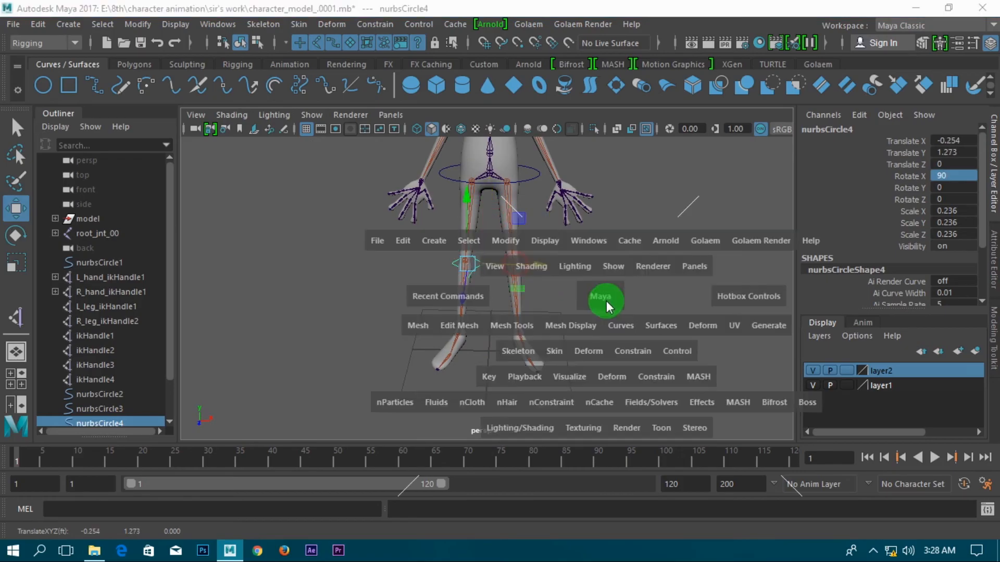
left_click(706, 113)
mouse_move(742, 128)
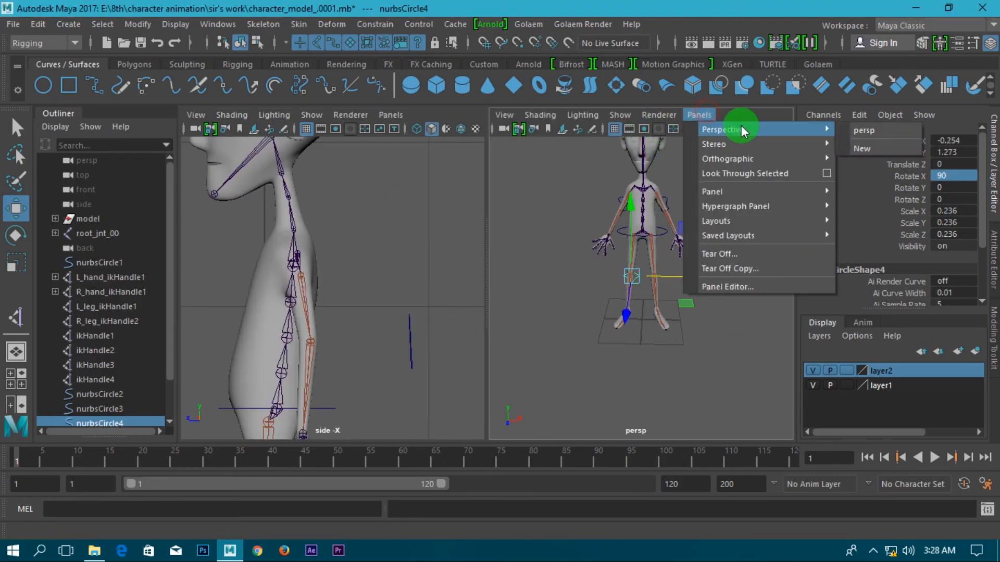
mouse_move(739, 159)
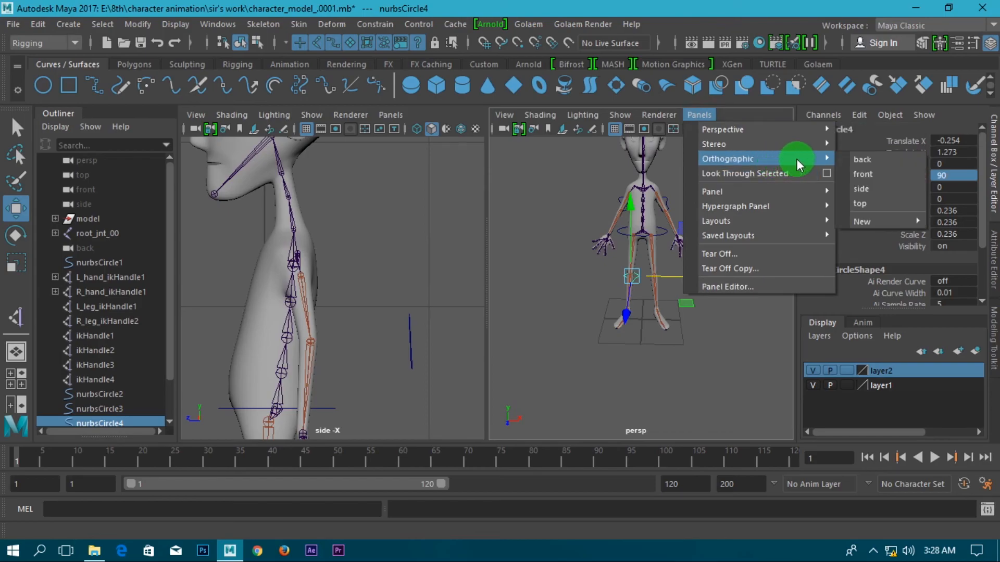
left_click(872, 179)
scroll(665, 201, "up", 8)
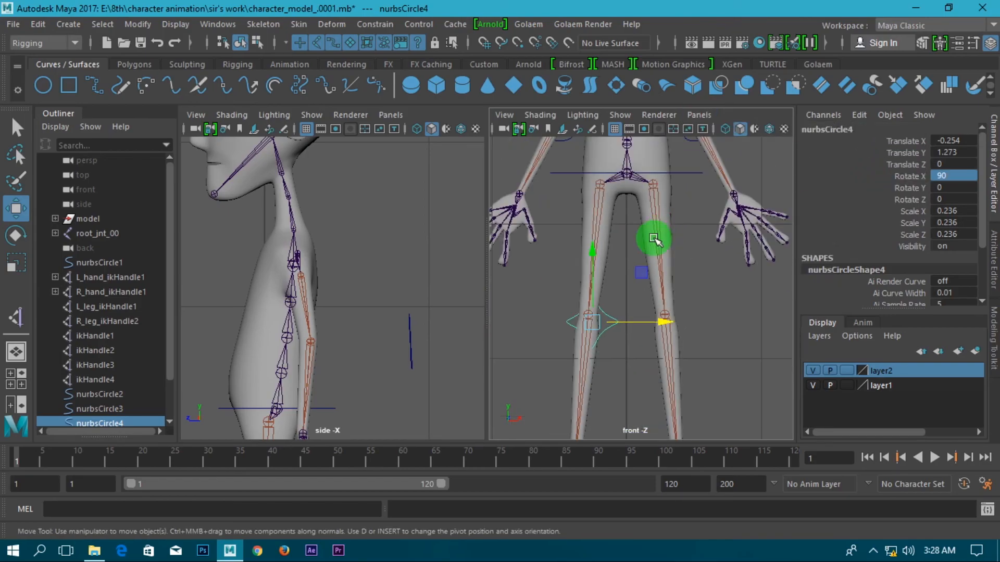
scroll(646, 260, "up", 4)
mouse_move(663, 245)
left_mouse_down()
mouse_move(672, 233)
mouse_move(662, 232)
left_mouse_up()
scroll(653, 200, "up", 3)
middle_click_drag(651, 206, 659, 288, "alt")
left_click_drag(617, 254, 622, 236)
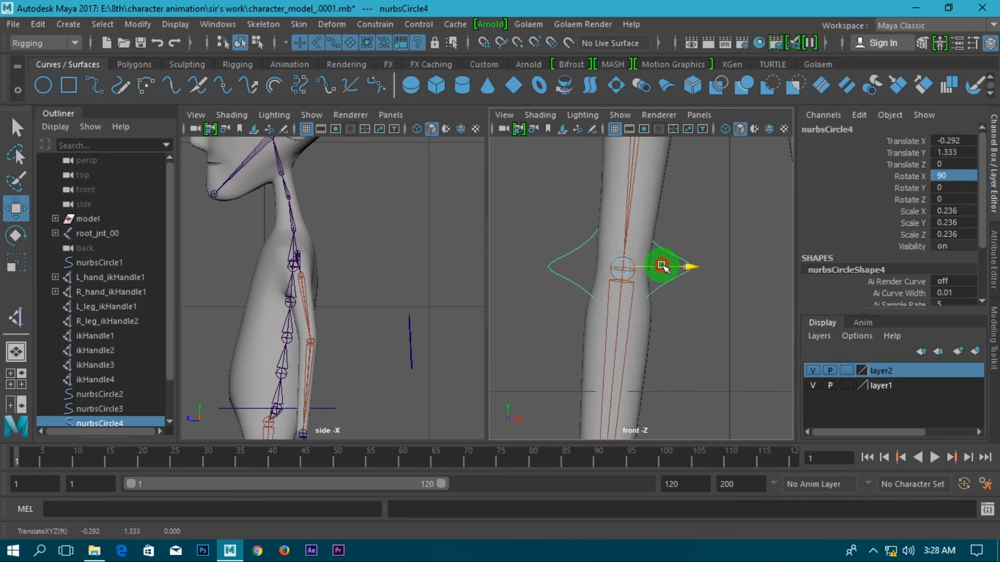
scroll(628, 251, "up", 3)
left_click_drag(605, 204, 607, 204)
scroll(636, 250, "down", 3)
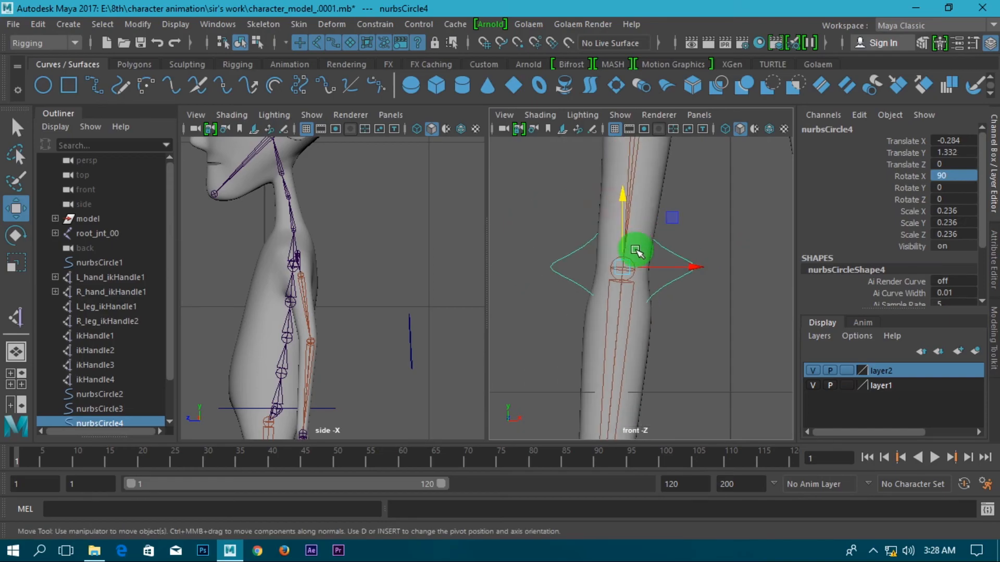
- Move the star curve in front of the knee in the side view, to about 0.565 in Translate Z, and deselect it
scroll(380, 334, "down", 5)
left_click_drag(299, 373, 266, 372)
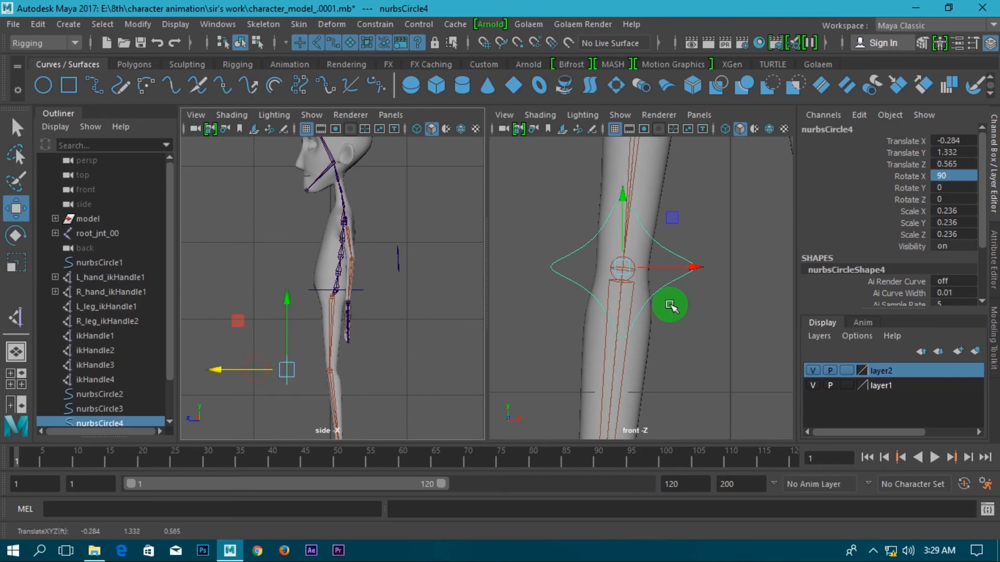
scroll(694, 343, "down", 3)
left_click(694, 342)
- Duplicate the right knee curve and move the copy across to the left knee, at about 0.283 in Translate X
scroll(694, 343, "down", 3)
middle_click_drag(672, 292, 562, 312, "alt")
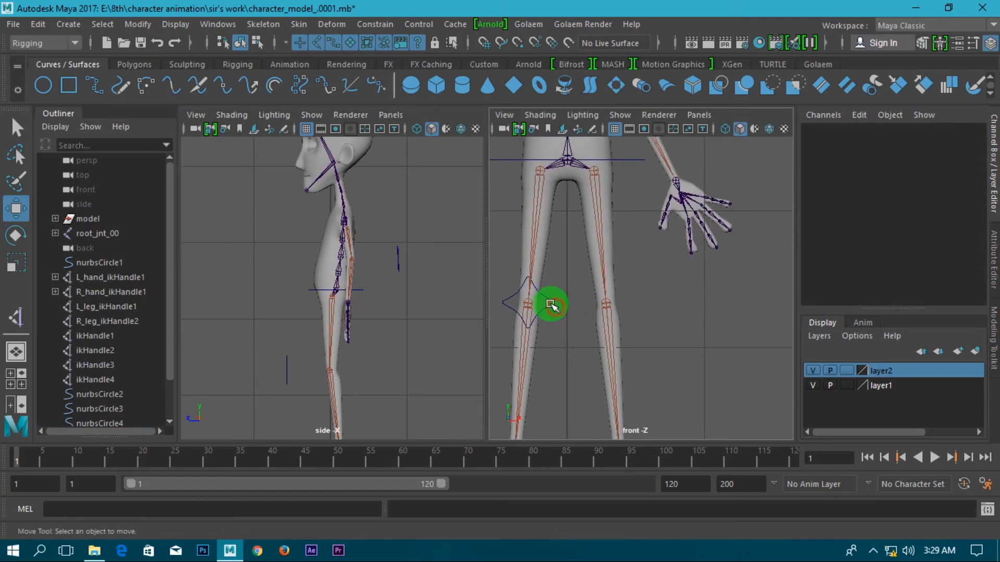
left_click(552, 307)
left_click_drag(569, 302, 654, 310)
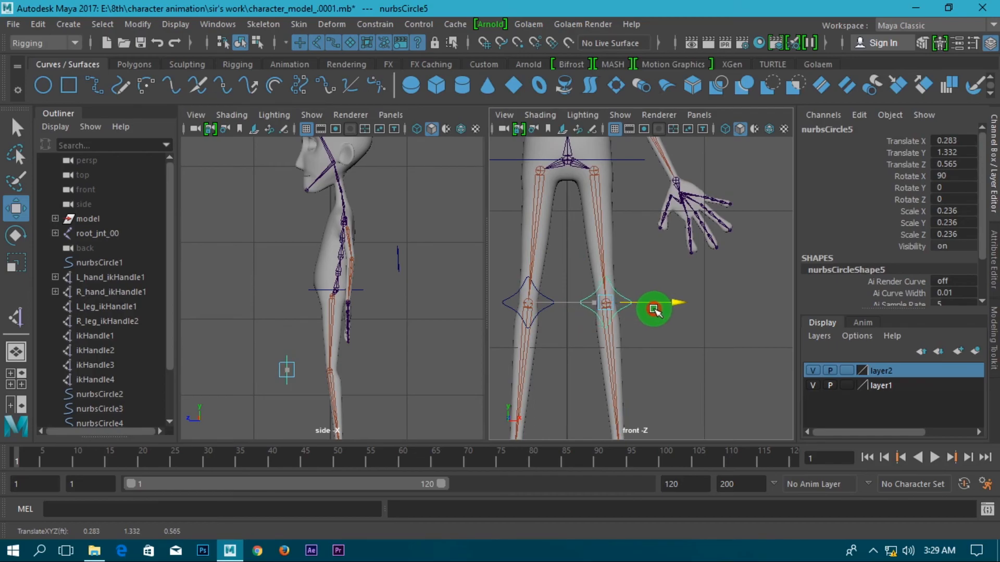
middle_click_drag(598, 344, 656, 343, "alt")
left_click(634, 347)
- Freeze the transformations of the right and left knee curves, and clear the selection
left_click(610, 297)
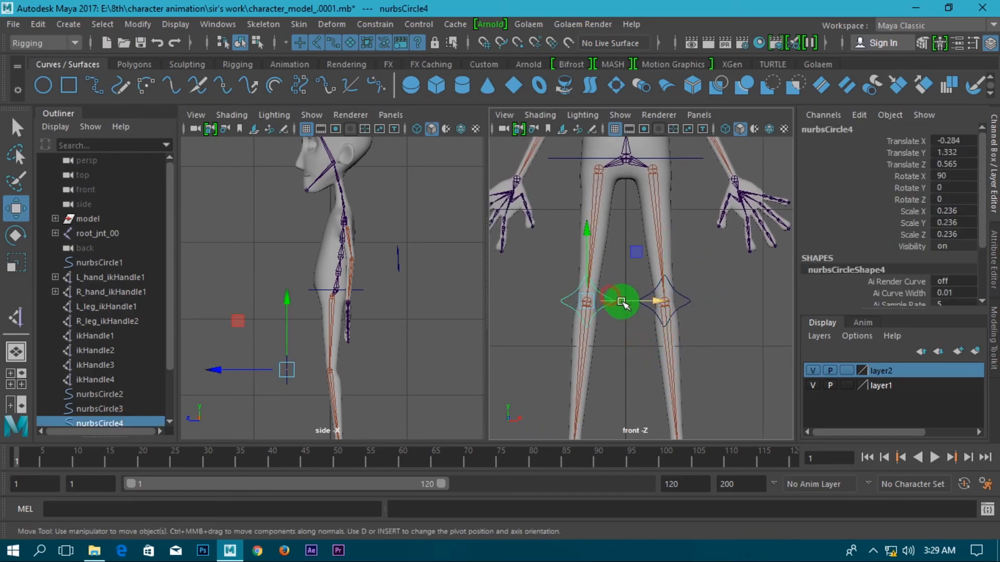
left_click(650, 294)
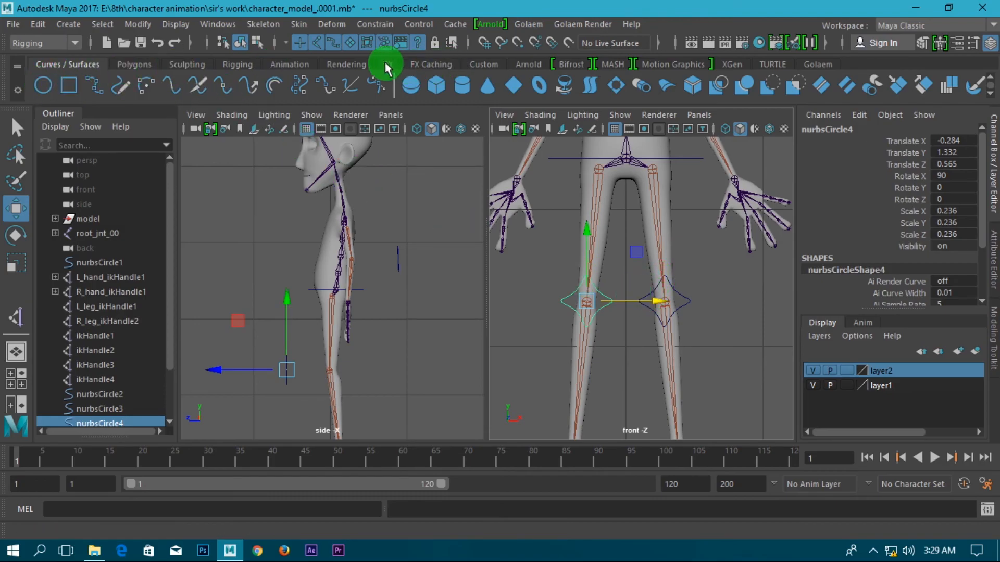
left_click(493, 70)
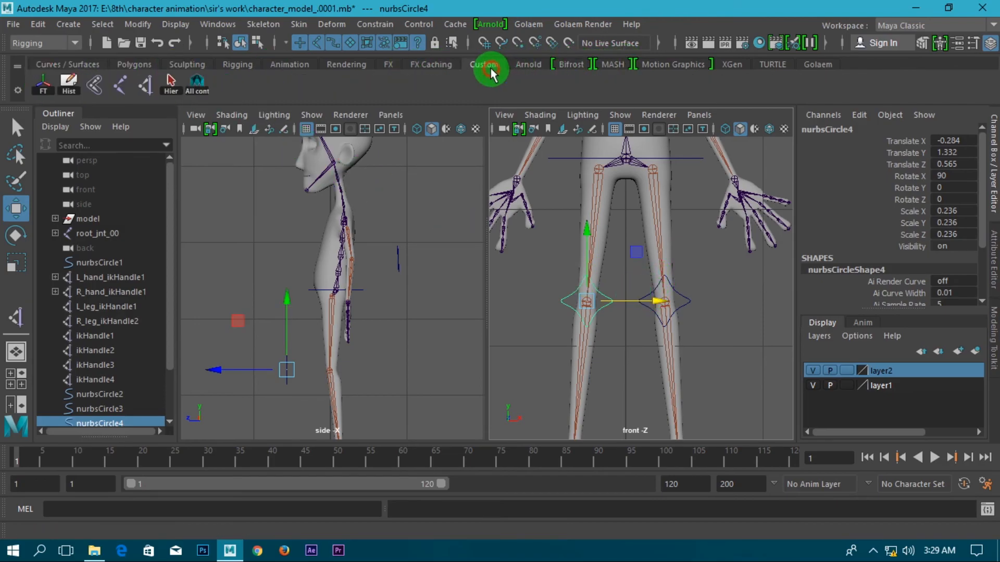
left_click(43, 83)
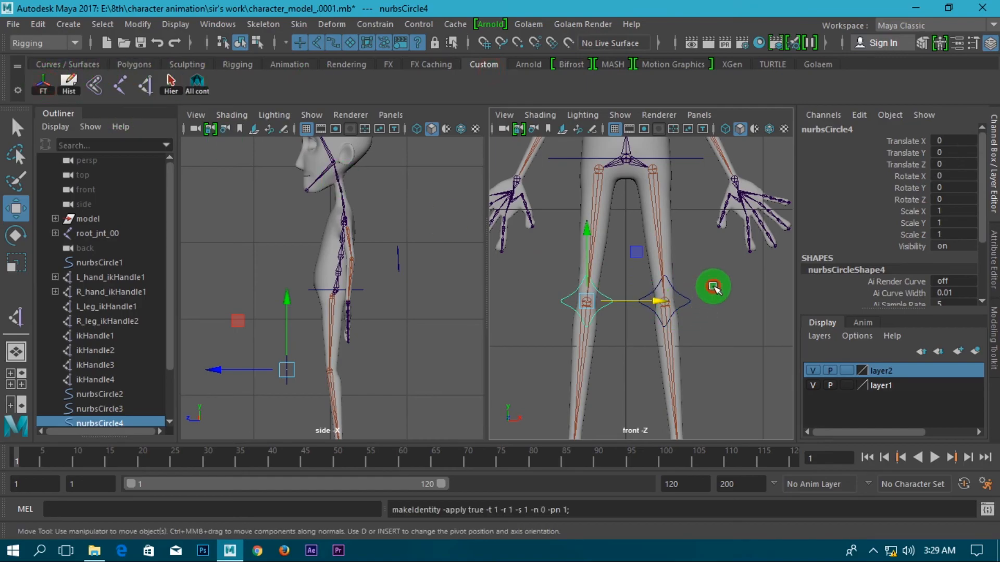
left_click(685, 298)
left_click(42, 84)
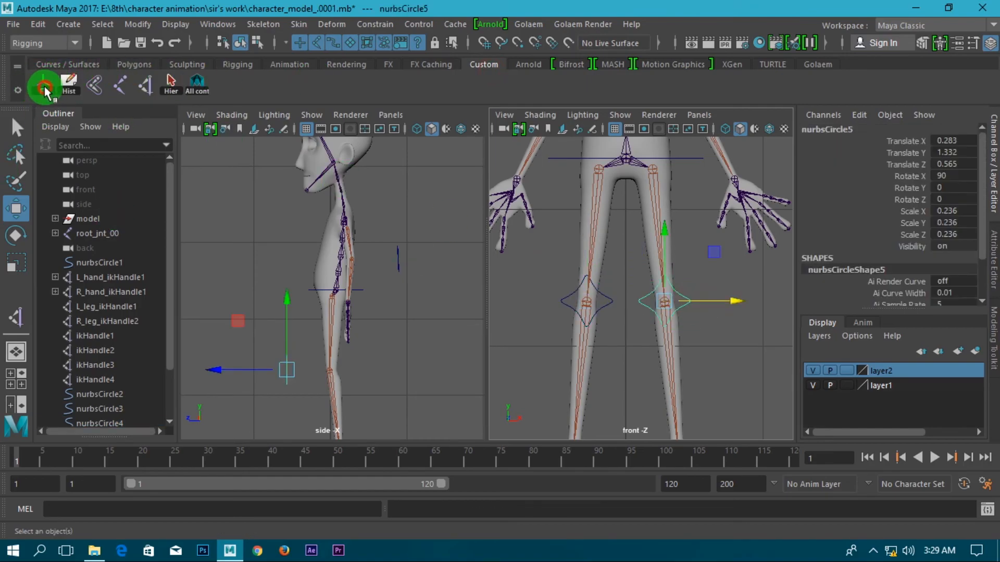
left_click(687, 317)
- Constrain R_leg_ikHandle2 to the right knee curve with a Pole Vector constraint, and clear the selection
scroll(687, 317, "down", 2)
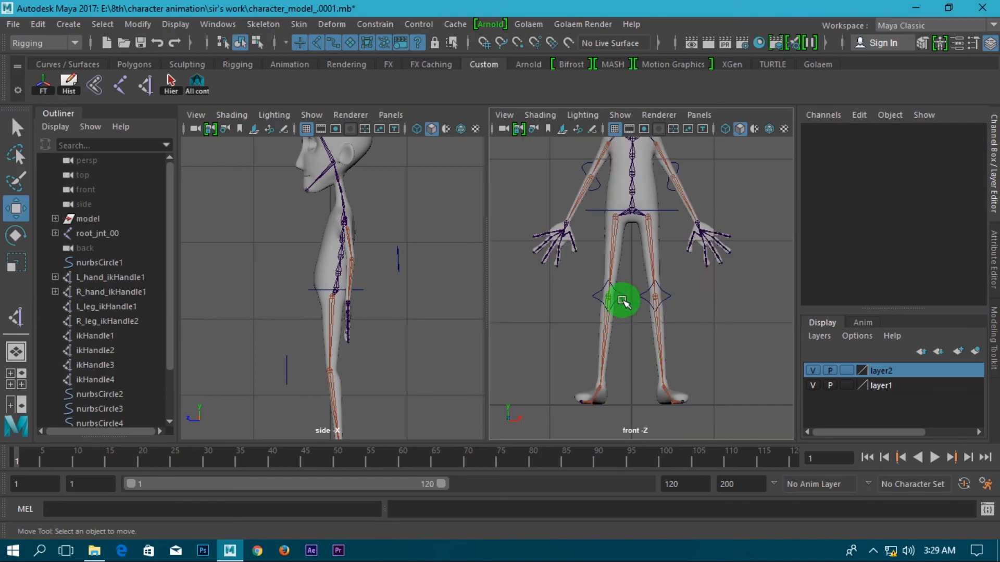
scroll(621, 308, "up", 4)
mouse_move(611, 297)
middle_mouse_down("alt")
mouse_move(637, 265)
mouse_move(606, 305)
middle_mouse_up("alt")
scroll(596, 346, "up", 4)
scroll(598, 333, "down", 3)
left_click(620, 208)
scroll(631, 319, "up", 2)
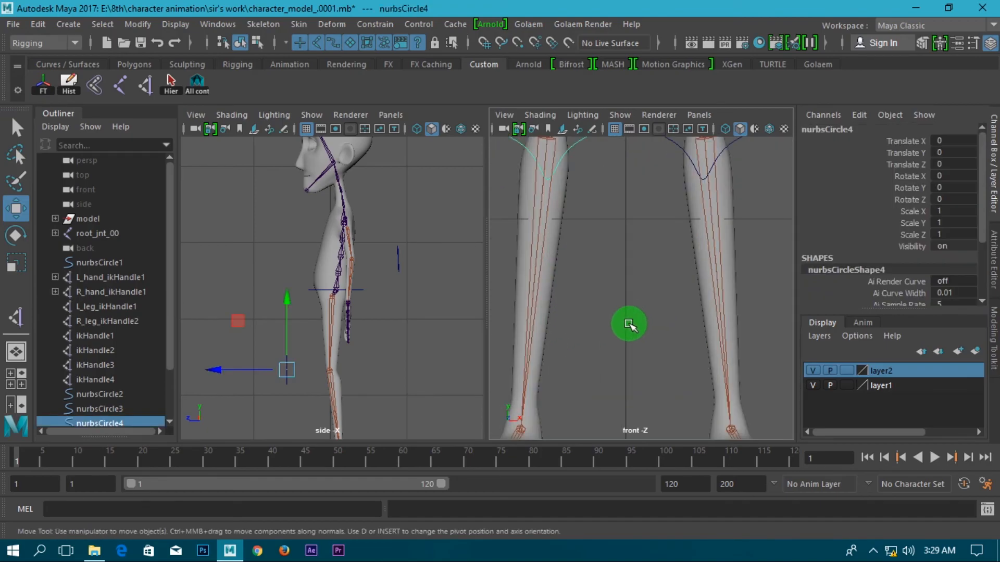
scroll(654, 352, "up", 2)
left_click(561, 383)
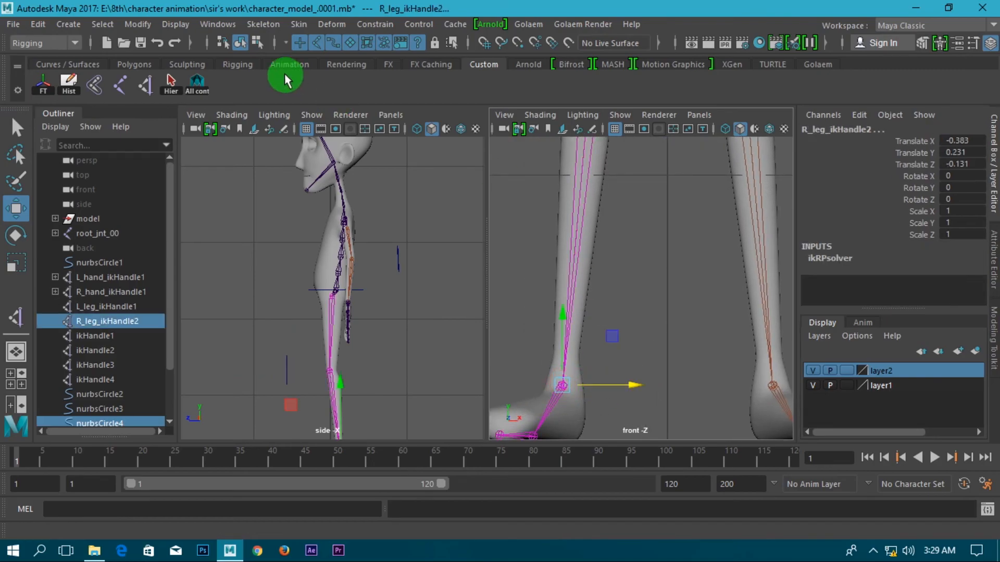
scroll(620, 290, "down", 4)
left_click(380, 31)
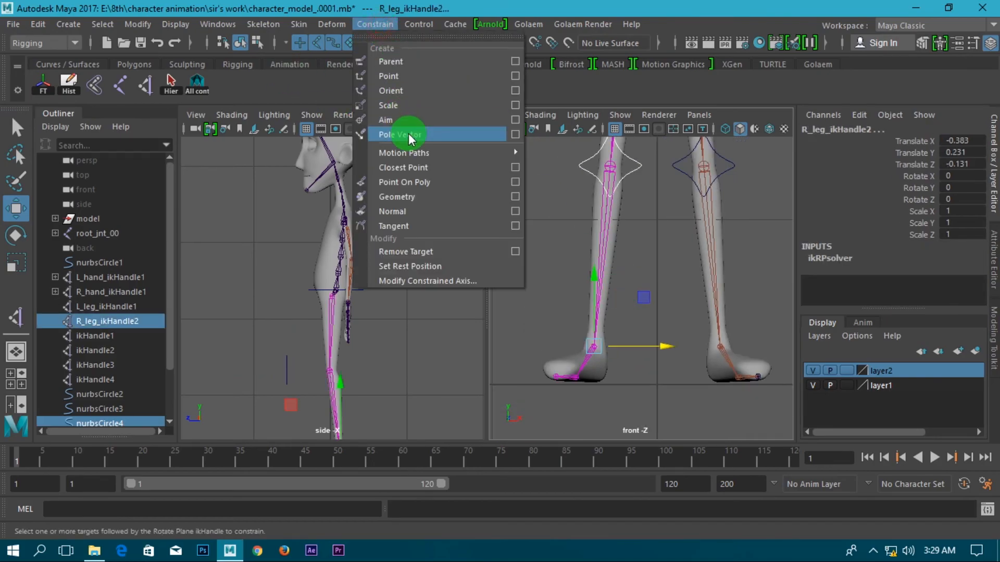
left_click(409, 134)
middle_click_drag(634, 330, 584, 363, "alt")
left_click(597, 215)
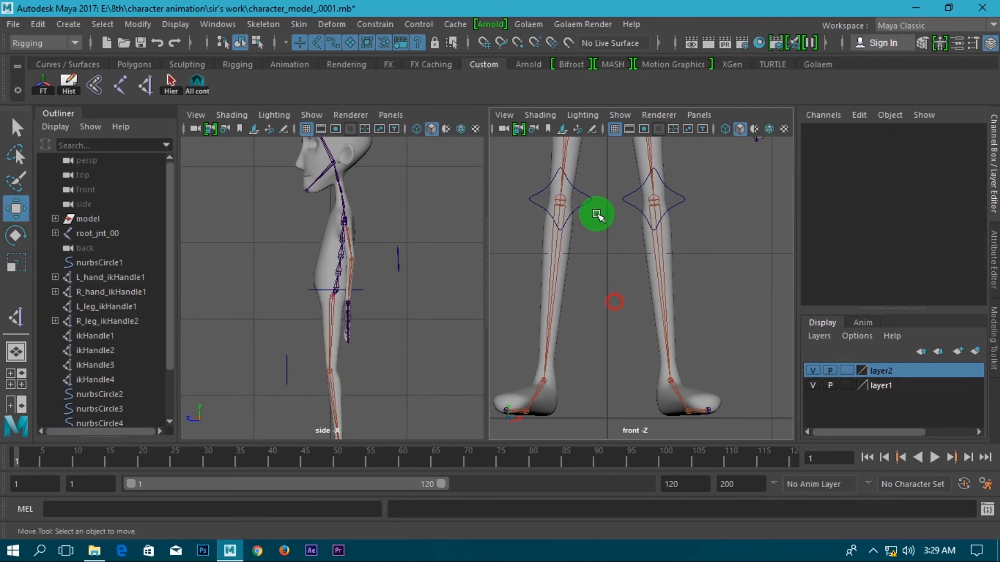
- Constrain L_leg_ikHandle1 to the left knee curve with a Pole Vector constraint, and clear the selection
left_click(625, 204)
scroll(656, 291, "up", 2)
left_click(684, 416)
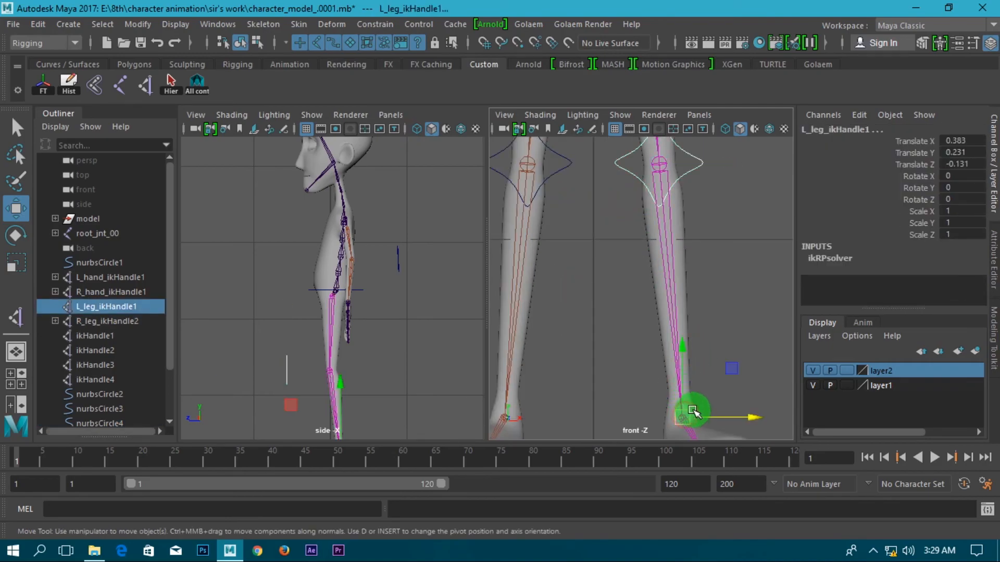
left_click(356, 27)
left_click(390, 134)
left_click(718, 278)
scroll(713, 277, "down", 3)
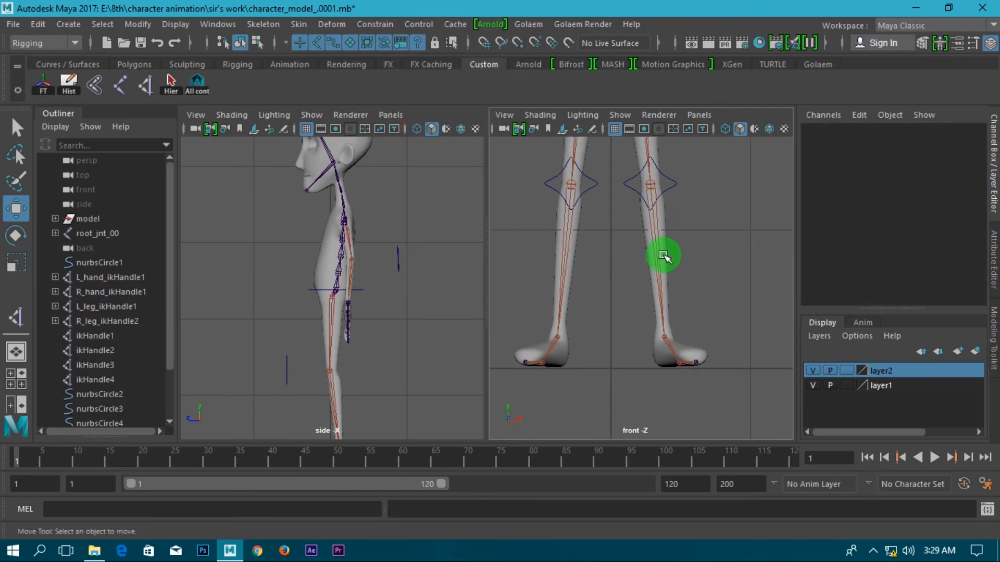
- Test the left leg by moving its IK handle to about 0.777 in Translate Y and 0.388 in Translate Z, and shifting the left knee curve
scroll(678, 286, "down", 3)
scroll(677, 283, "up", 3)
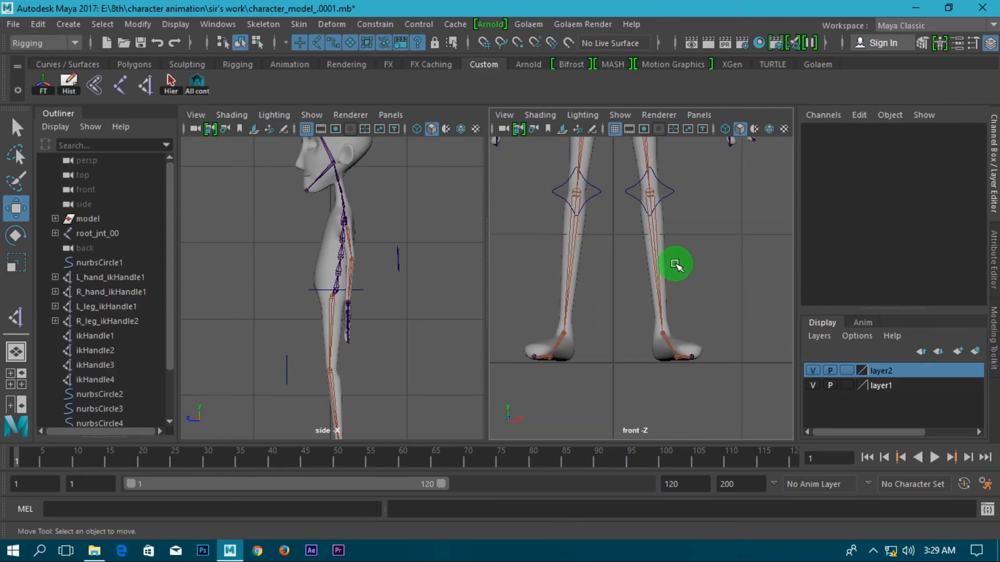
scroll(677, 264, "down", 3)
scroll(665, 310, "up", 2)
scroll(338, 370, "down", 3)
scroll(391, 318, "up", 4)
scroll(392, 351, "up", 2)
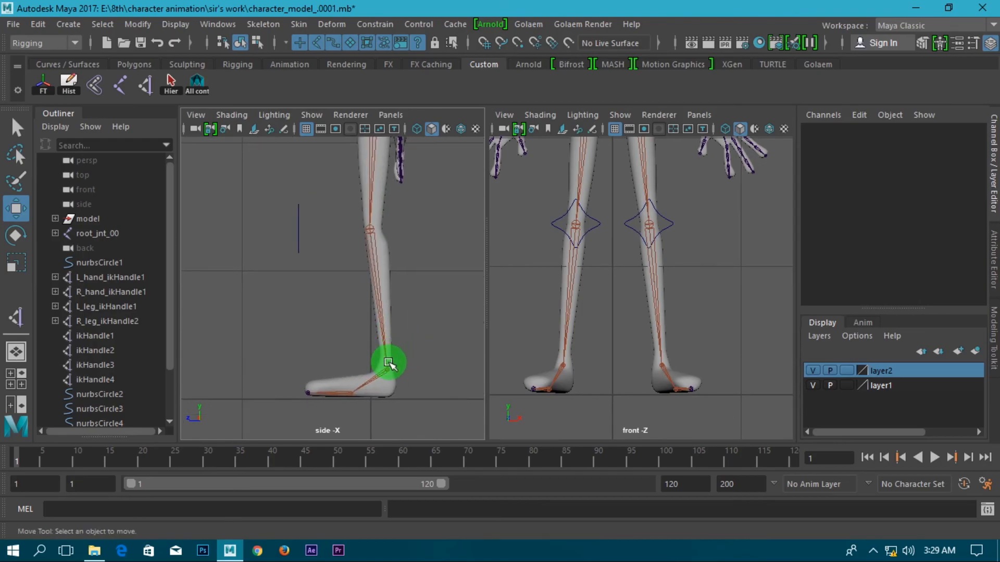
left_click(389, 363)
left_click_drag(384, 357, 332, 261)
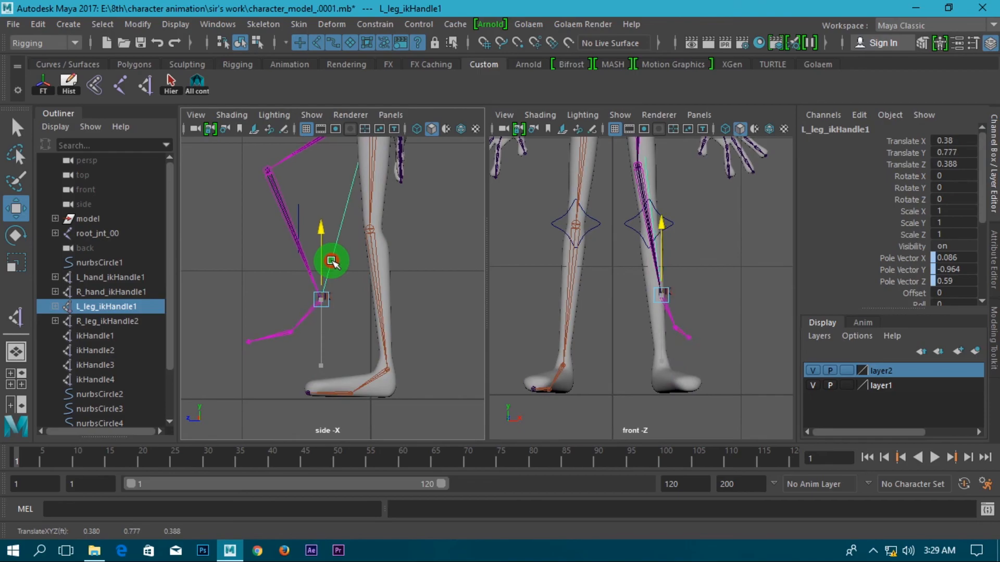
middle_click_drag(351, 235, 447, 319, "alt")
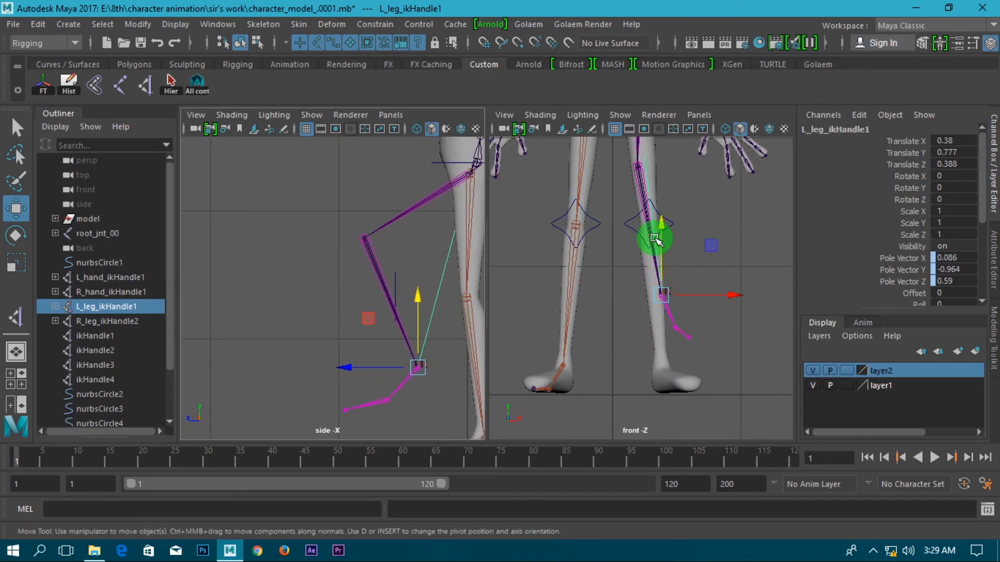
left_click(648, 219)
left_click_drag(648, 212, 707, 153)
- Undo the test moves of the left knee curve and left leg IK handle, and clear the selection
key("ctrl+z")
key("ctrl+z")
key("ctrl+z")
key("ctrl+z")
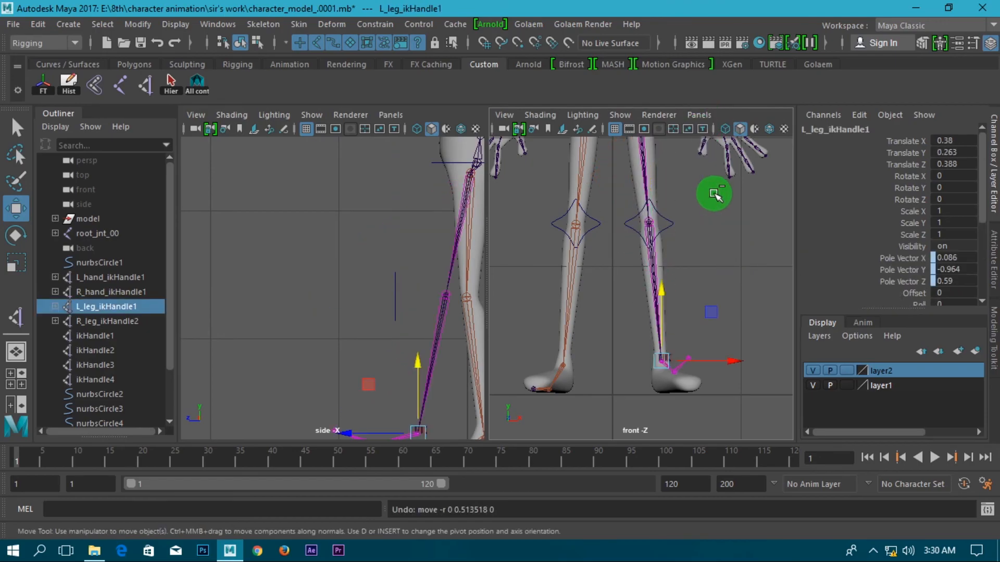
key("ctrl+z")
scroll(398, 341, "down", 2)
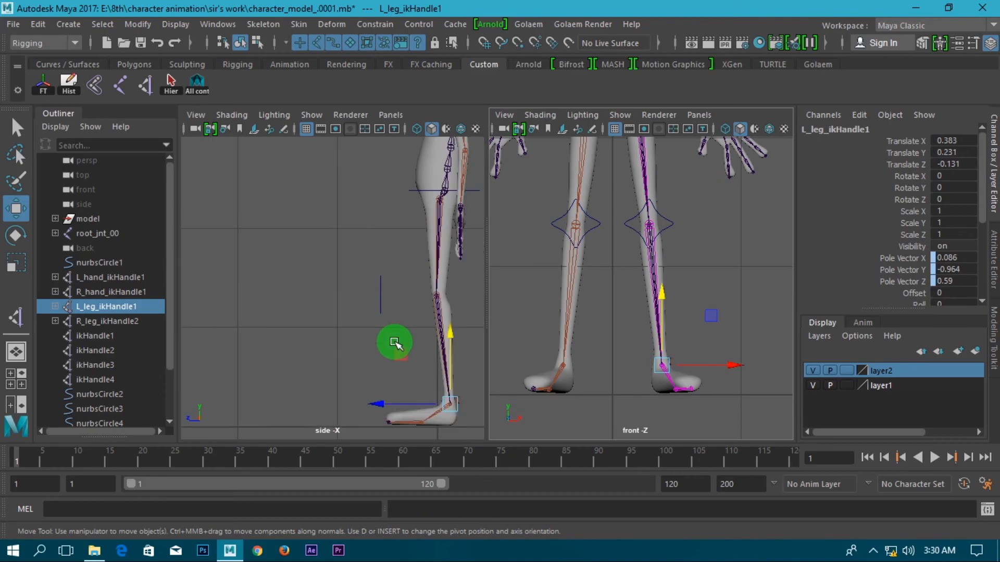
middle_click_drag(398, 342, 367, 298, "alt")
left_click(443, 331)
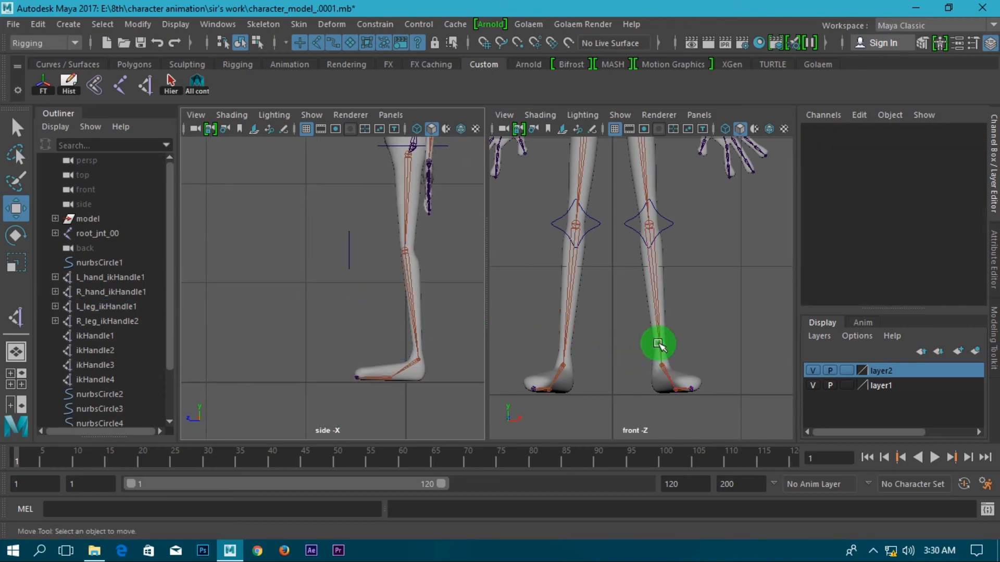
- Enlarge the front view and examine the pelvis joints and circle control up close
scroll(685, 355, "down", 2)
middle_click_drag(685, 261, 668, 290, "alt")
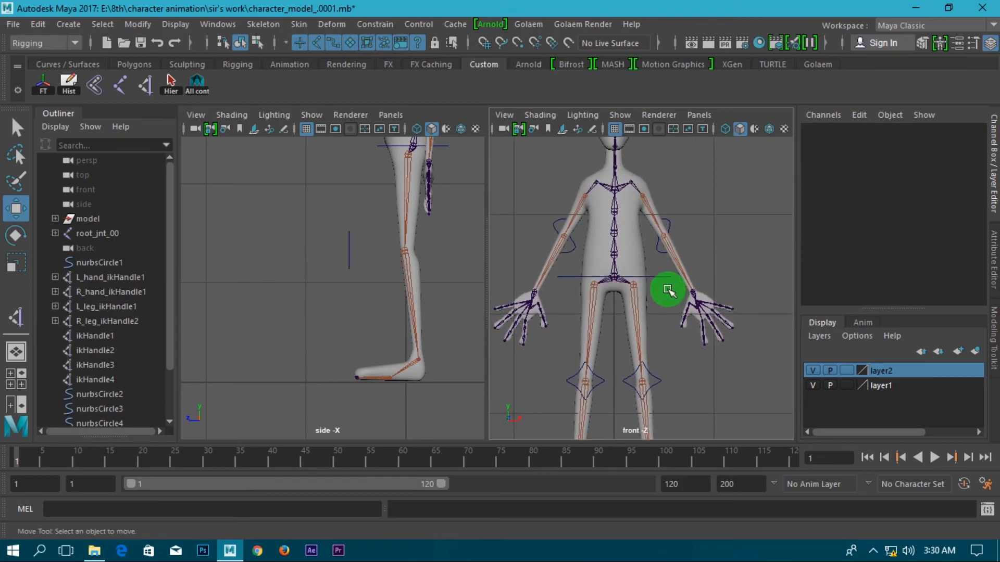
key("space")
scroll(640, 357, "down", 3)
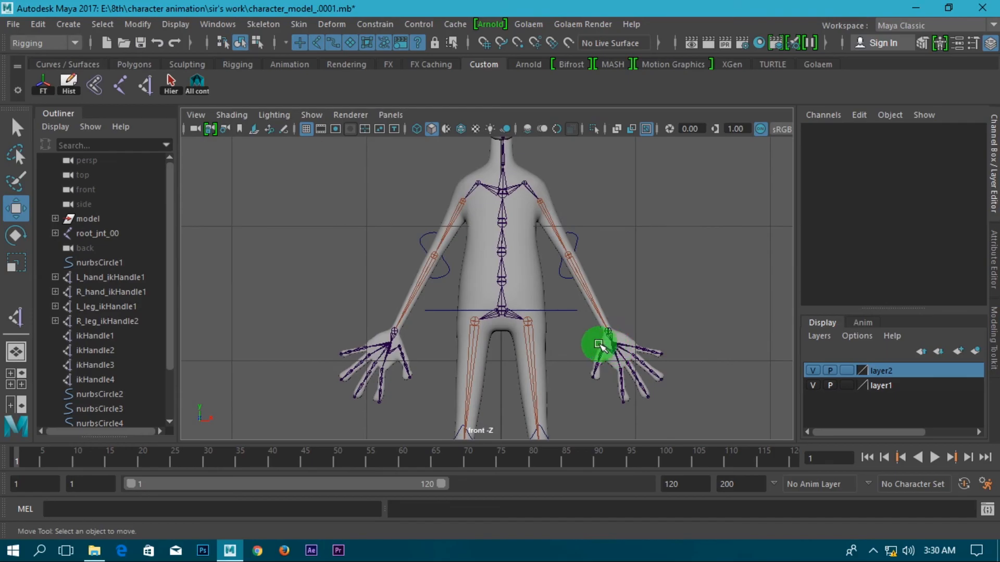
scroll(587, 257, "up", 5)
middle_click_drag(587, 234, 584, 351, "alt")
scroll(469, 285, "up", 2)
middle_click_drag(509, 339, 451, 235, "alt")
scroll(555, 296, "up", 2)
middle_click_drag(535, 249, 540, 356, "alt")
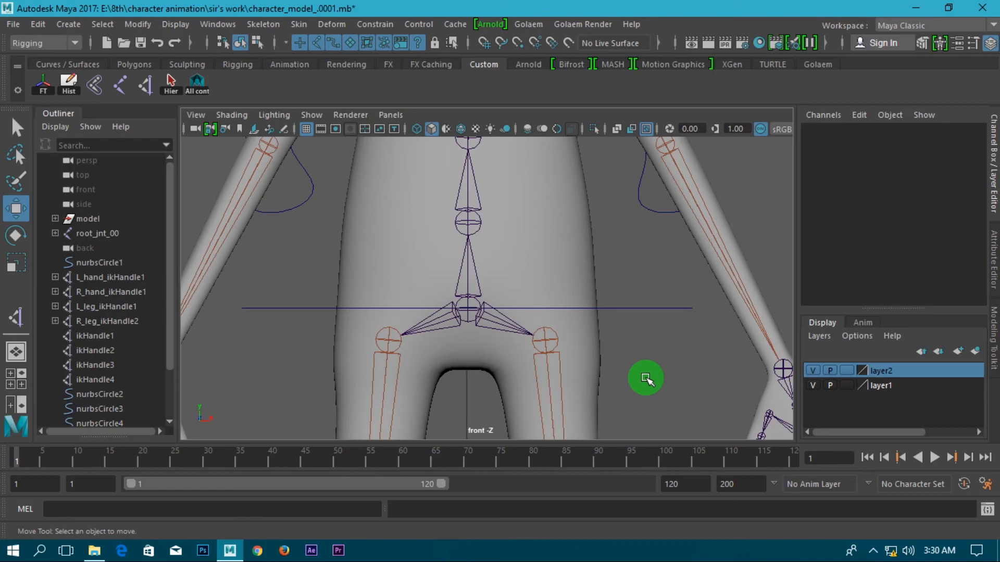
scroll(531, 336, "up", 3)
- Select root_jnt_00 and the pelvis circle in turn to compare their pivots, and clear the selection
left_click(458, 335)
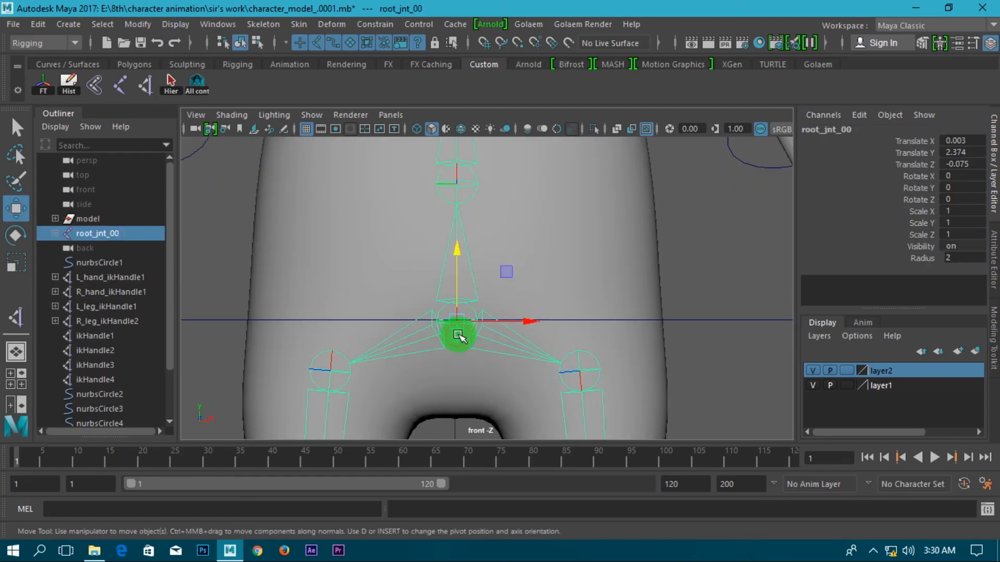
scroll(550, 338, "down", 2)
left_click(665, 351)
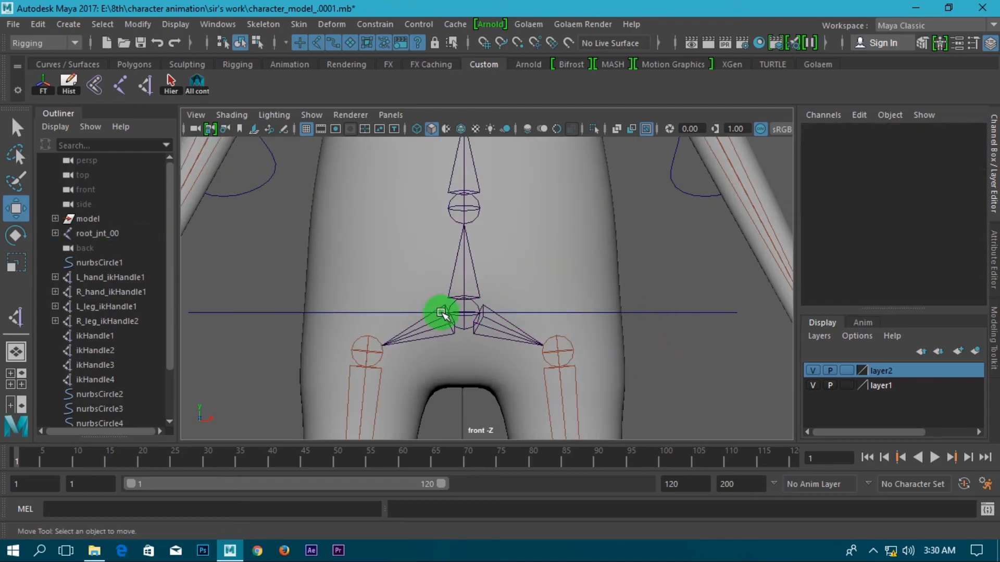
left_click(460, 320)
left_click(670, 346)
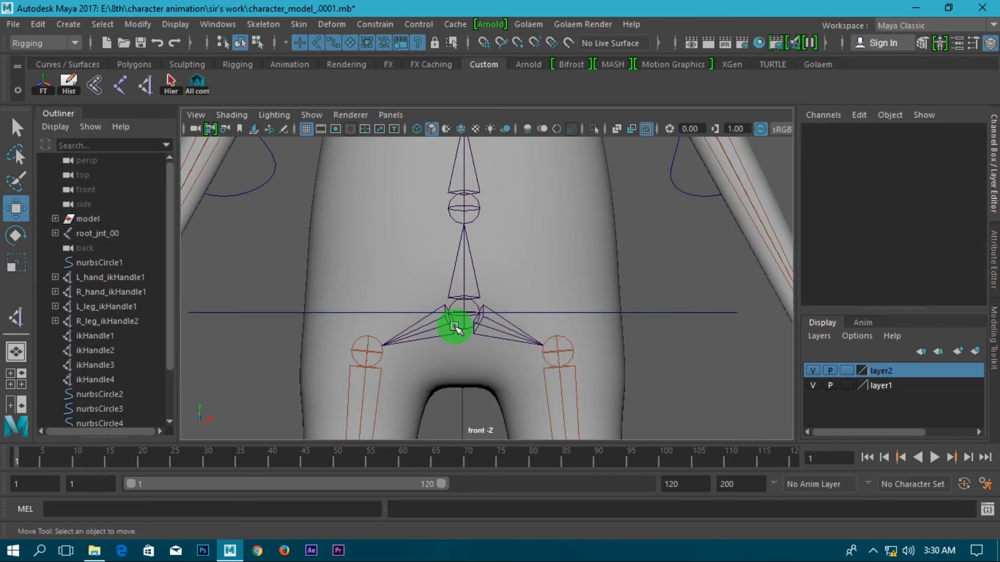
left_click(465, 331)
left_click(665, 314)
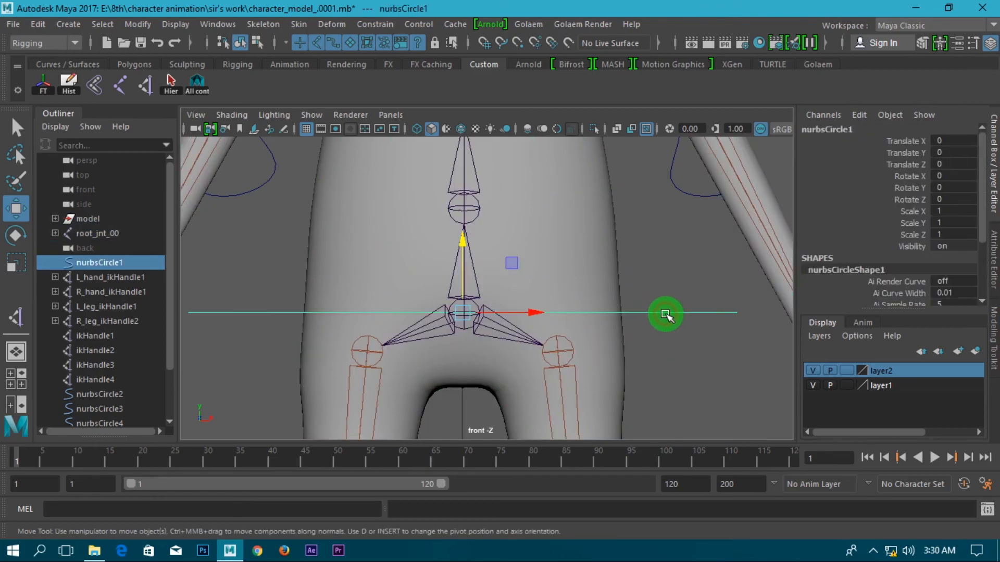
left_click(354, 42)
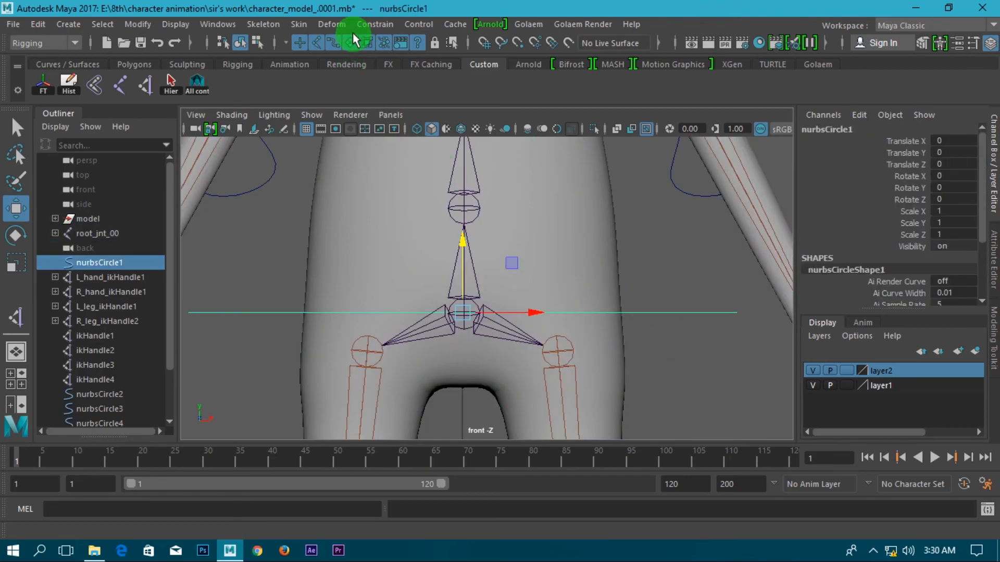
left_click(649, 269)
left_click(464, 328)
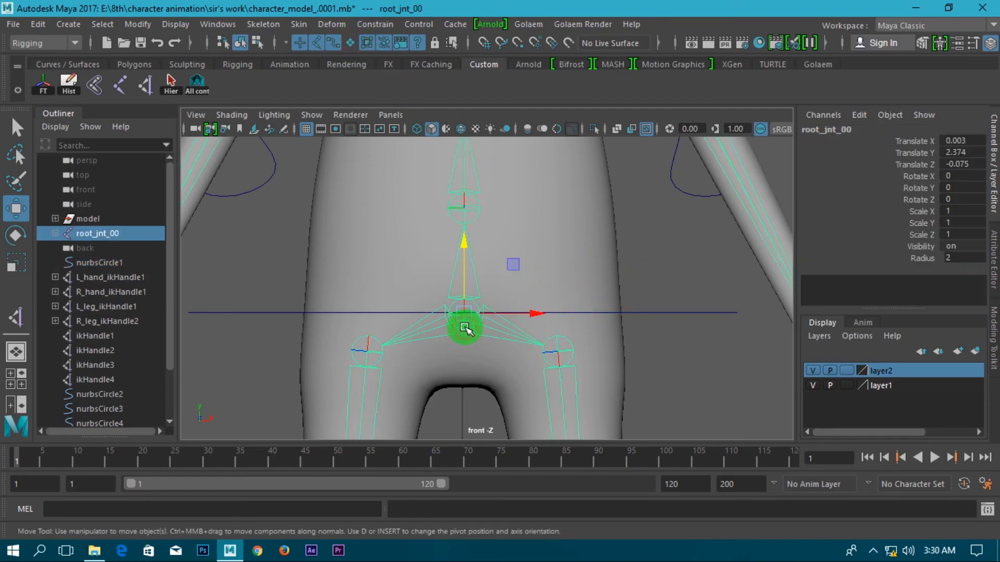
left_click(461, 324)
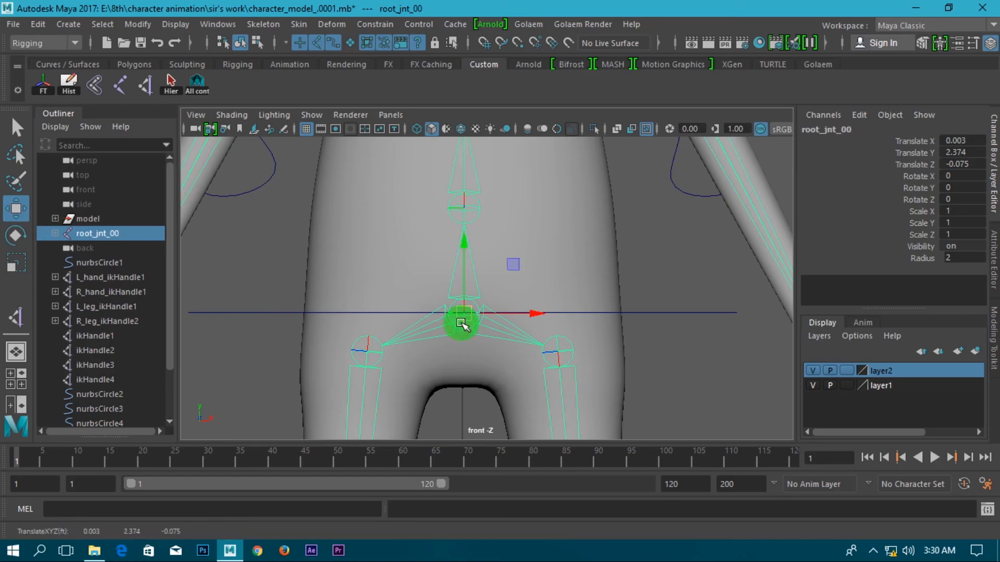
scroll(472, 328, "down", 3)
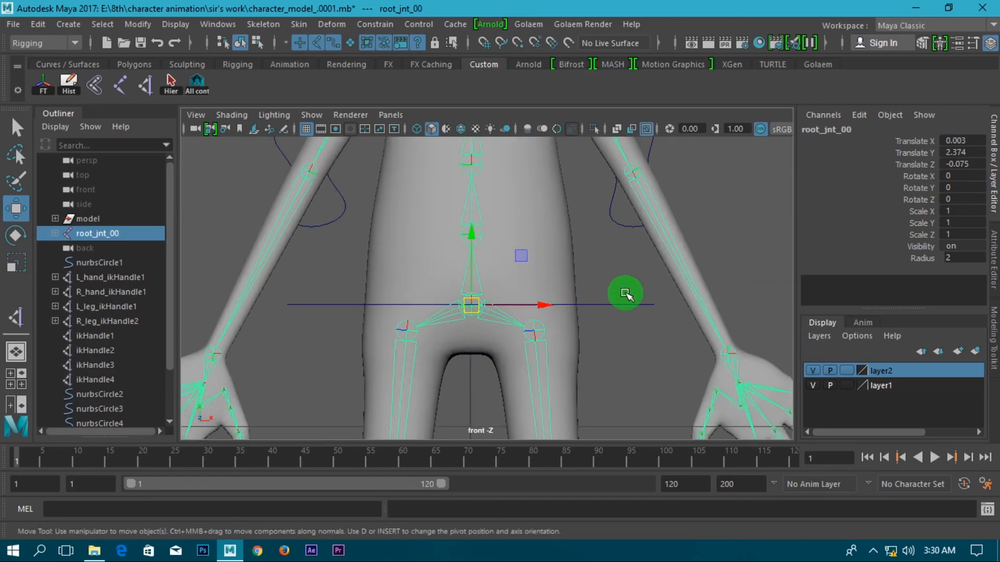
scroll(579, 312, "up", 2)
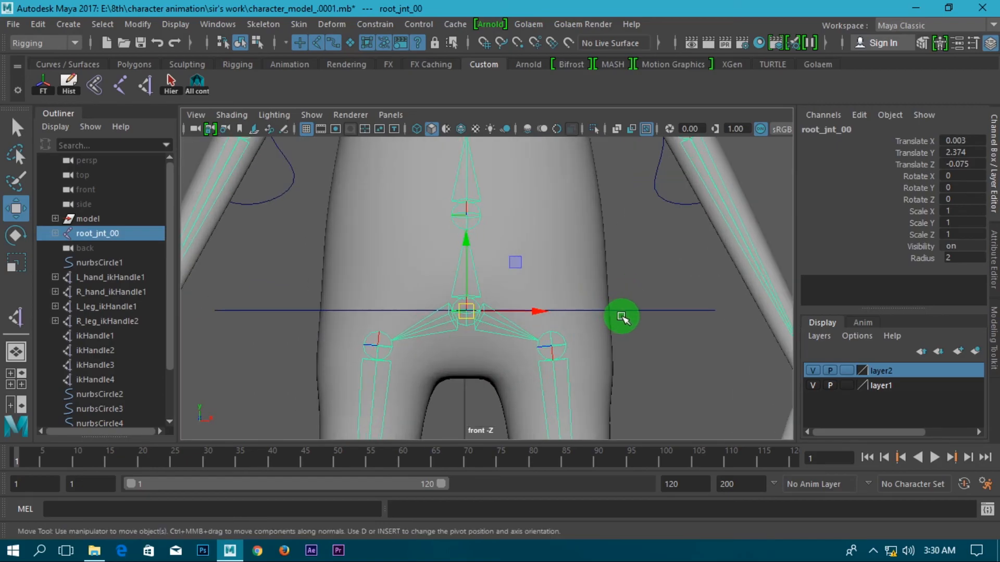
left_click(732, 364)
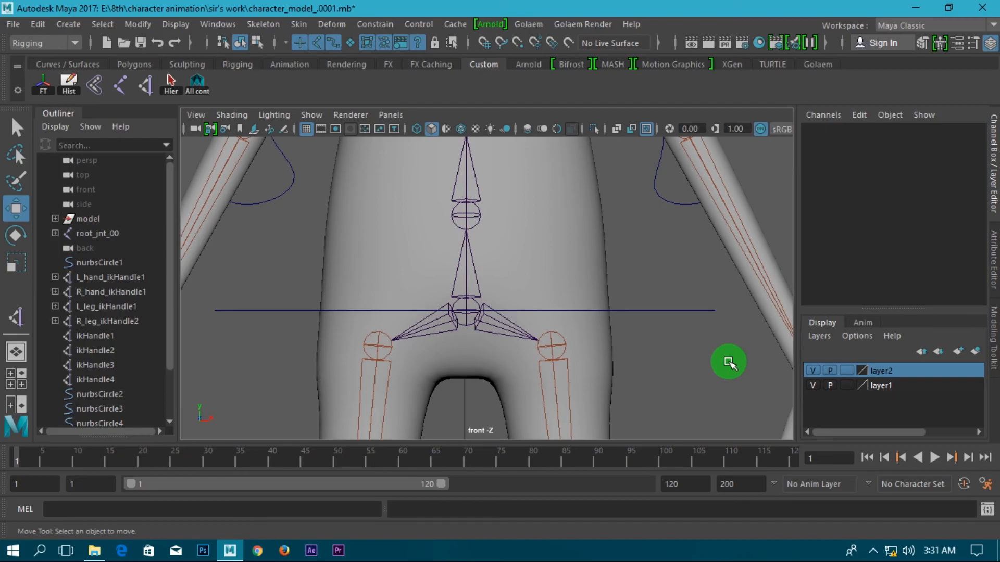
- Examine the hierarchy by selecting the root joint, right hand IK handle and Spine_jnt_01 in turn, and review the available constraint types
scroll(729, 363, "down", 4)
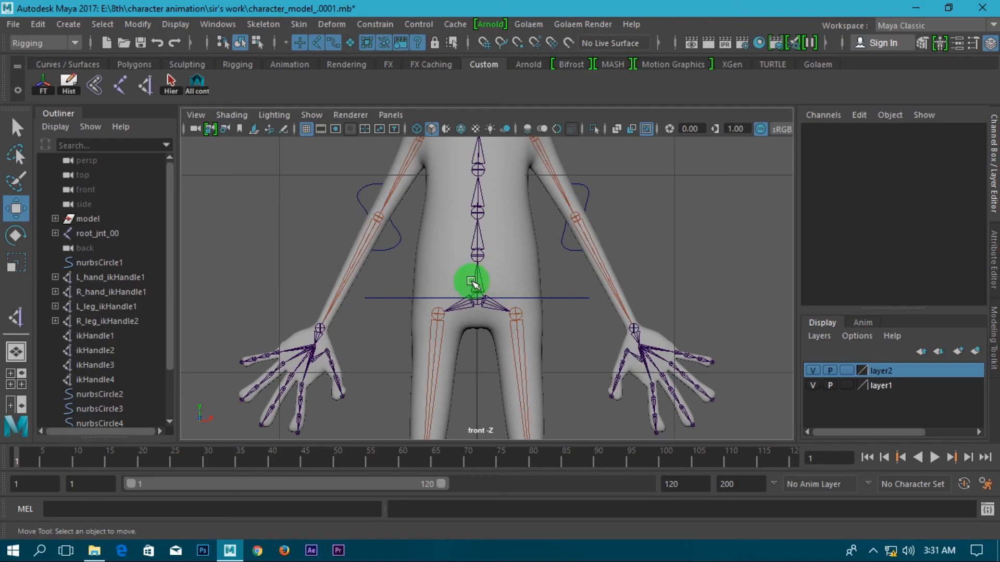
left_click(480, 284)
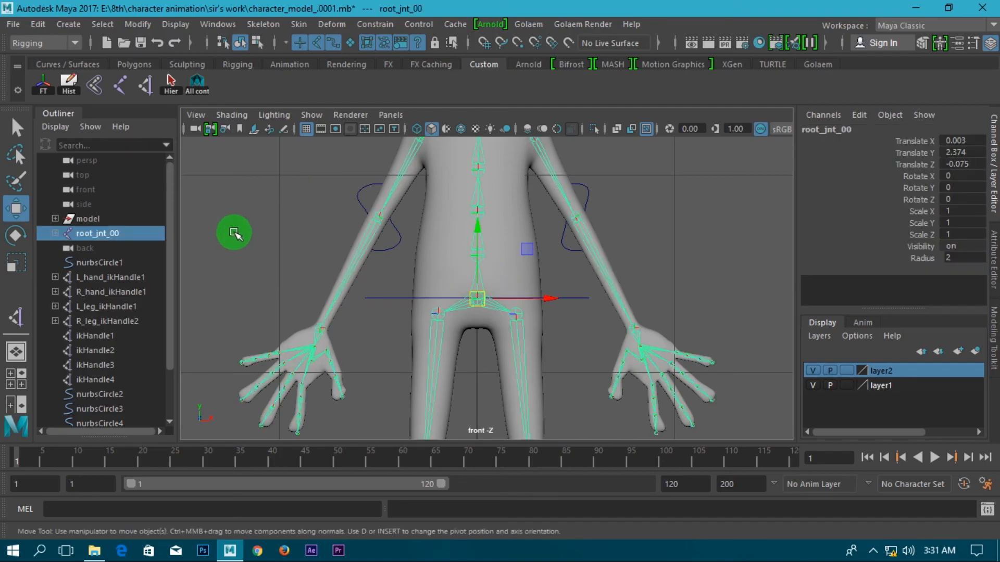
left_click(297, 217)
left_click(358, 252)
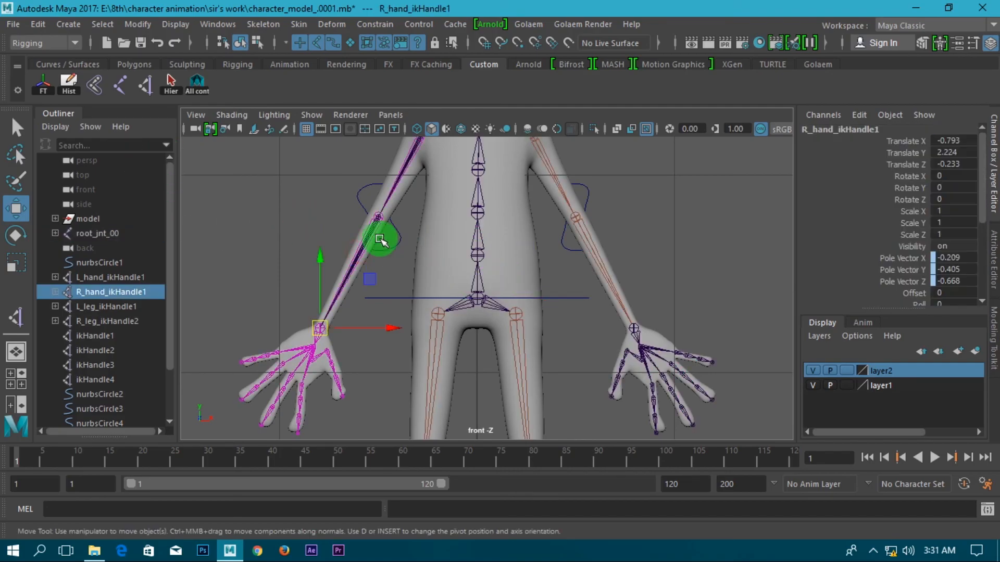
left_click(476, 248)
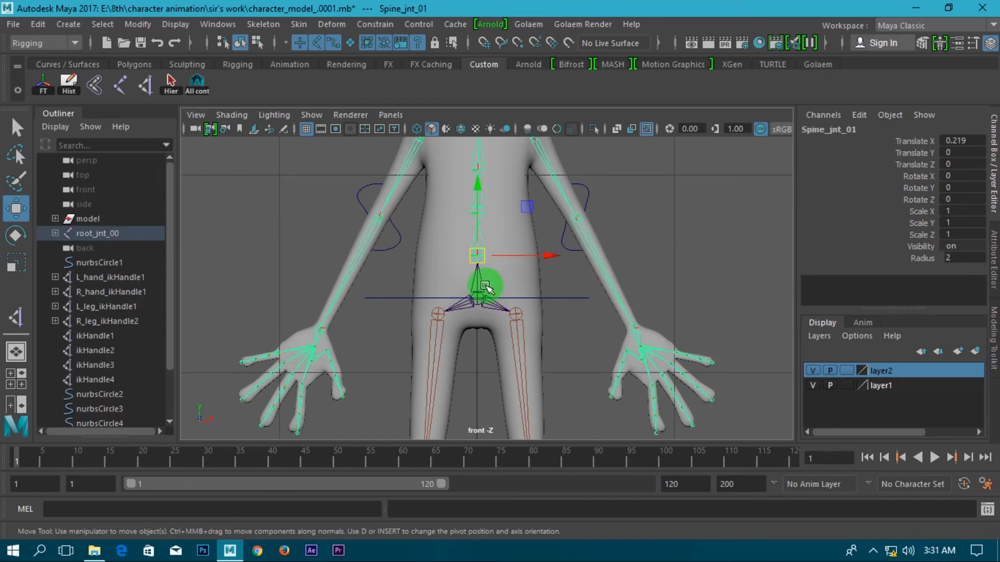
left_click(487, 285)
left_click(569, 335)
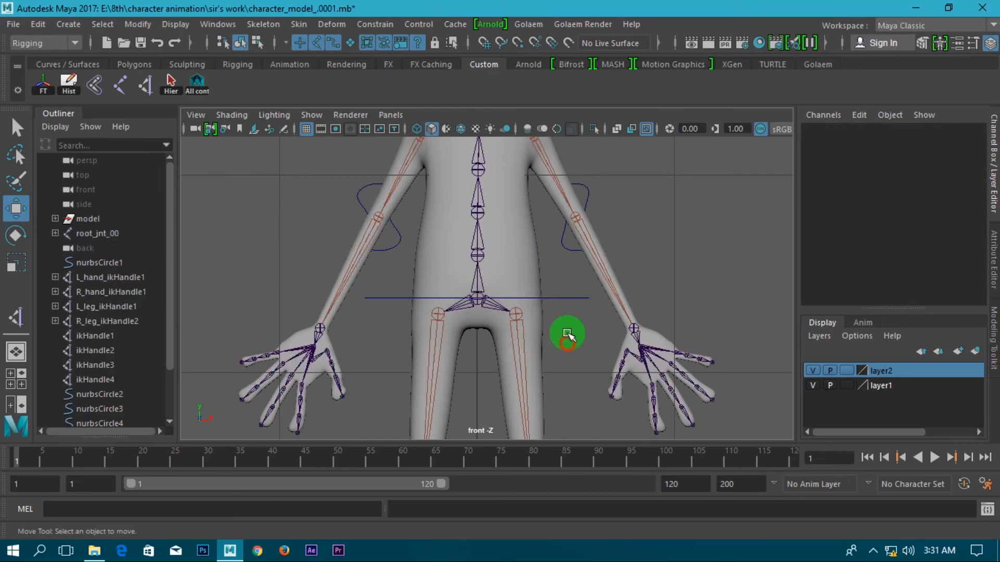
left_click(576, 298)
left_click(504, 313)
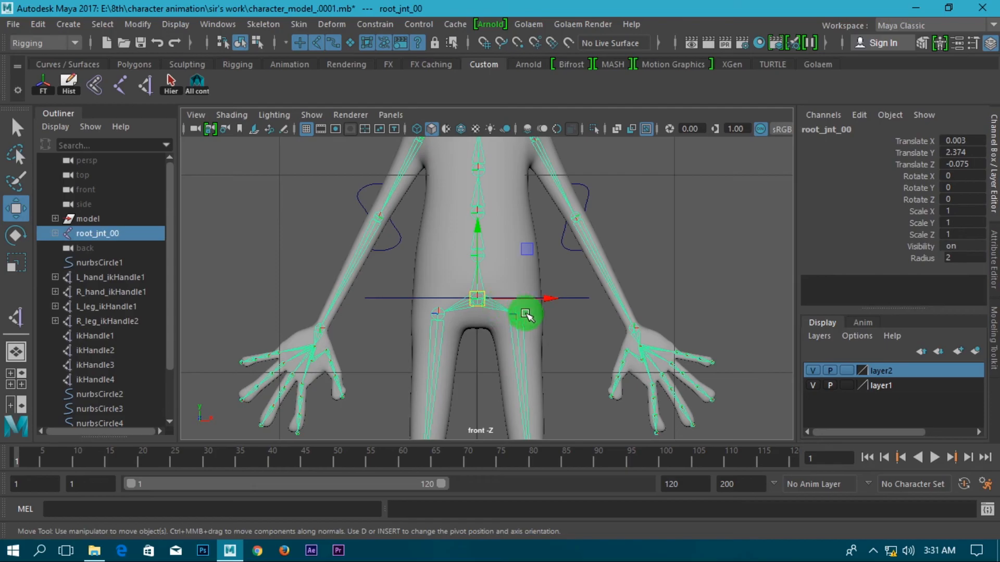
left_click(553, 322)
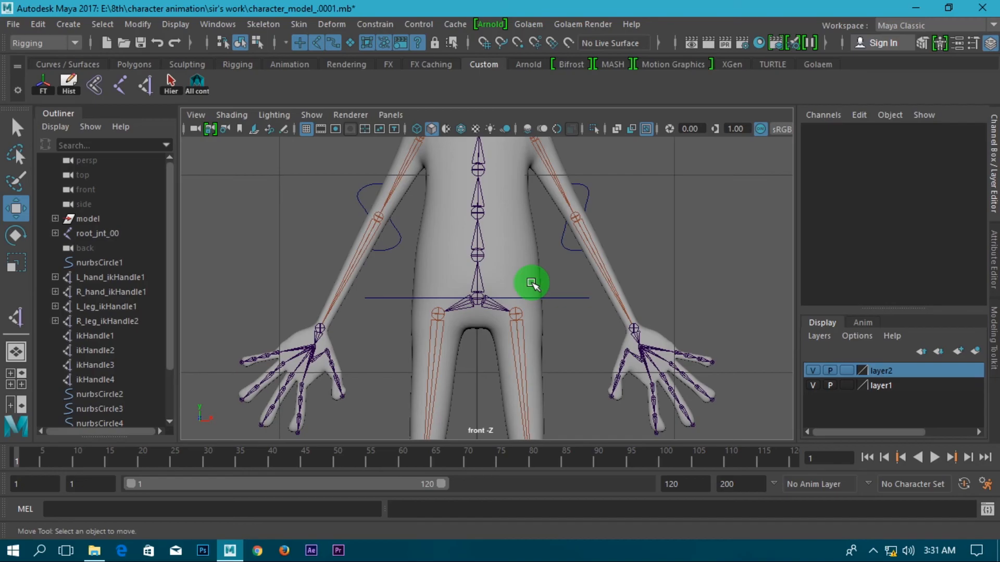
left_click(376, 24)
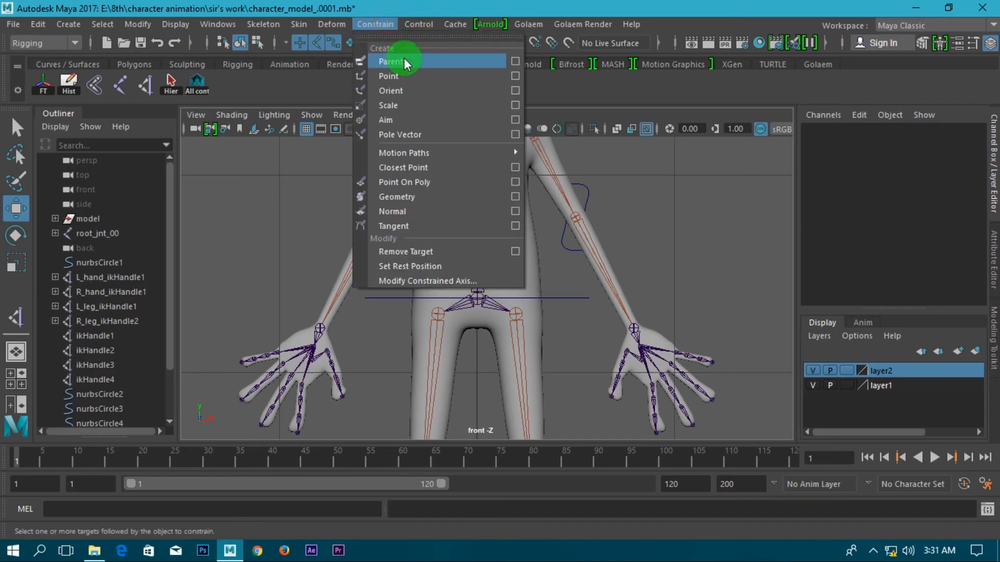
left_click(577, 333)
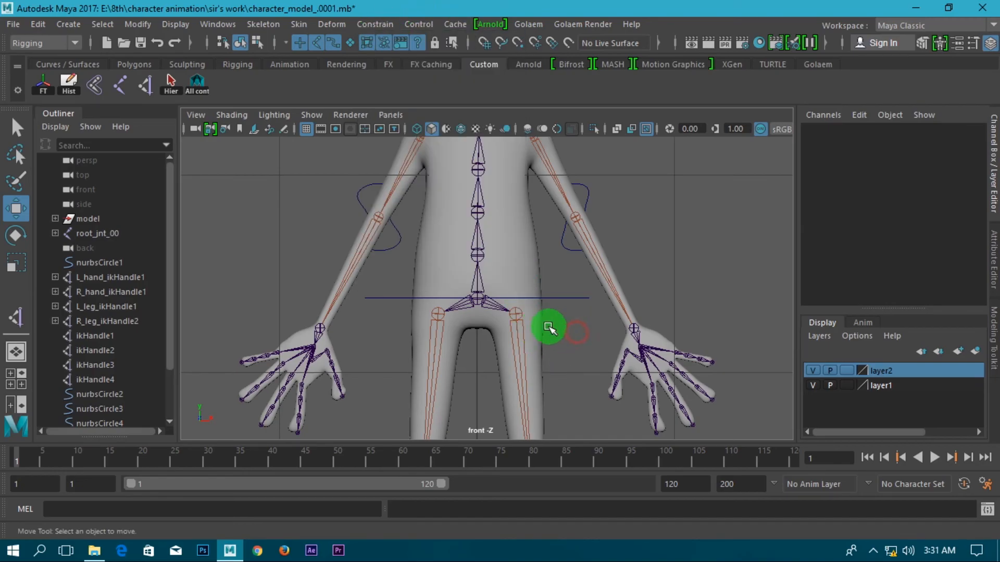
- Inspect the pelvis circle and the nurbsCircle2 elbow curve in turn, look up the Parent command for hierarchies, and clear the selection
scroll(549, 316, "up", 2)
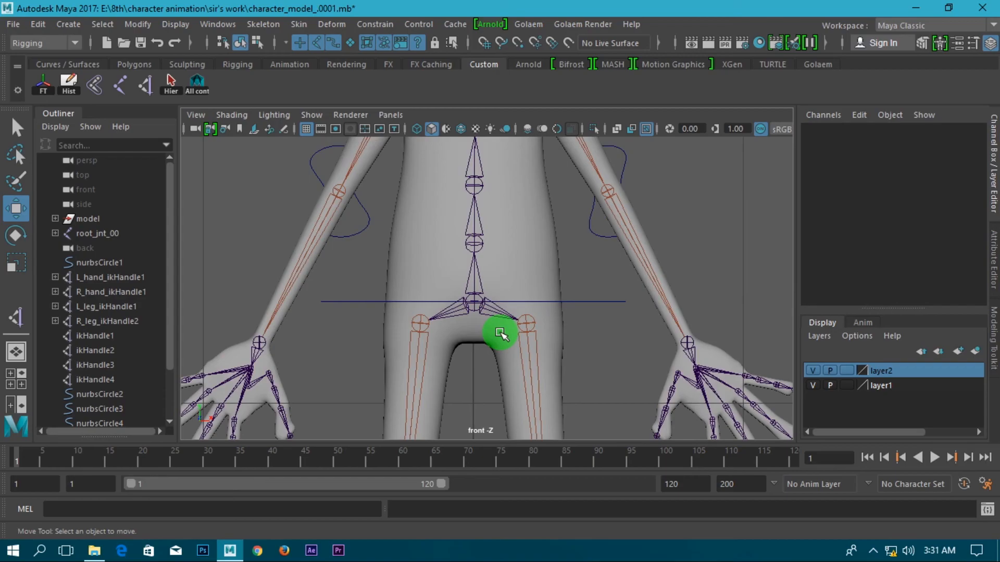
left_click(569, 301)
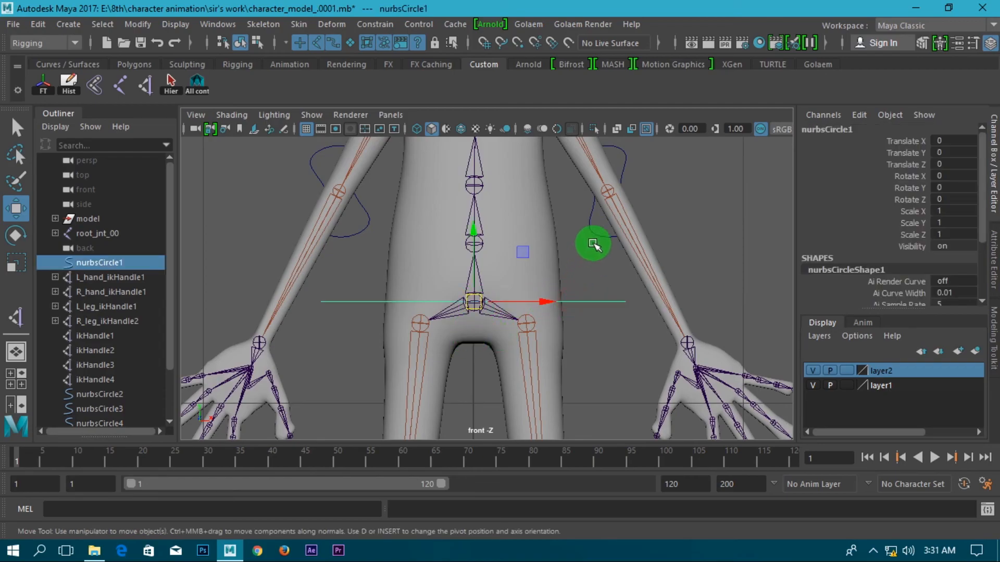
left_click(591, 226)
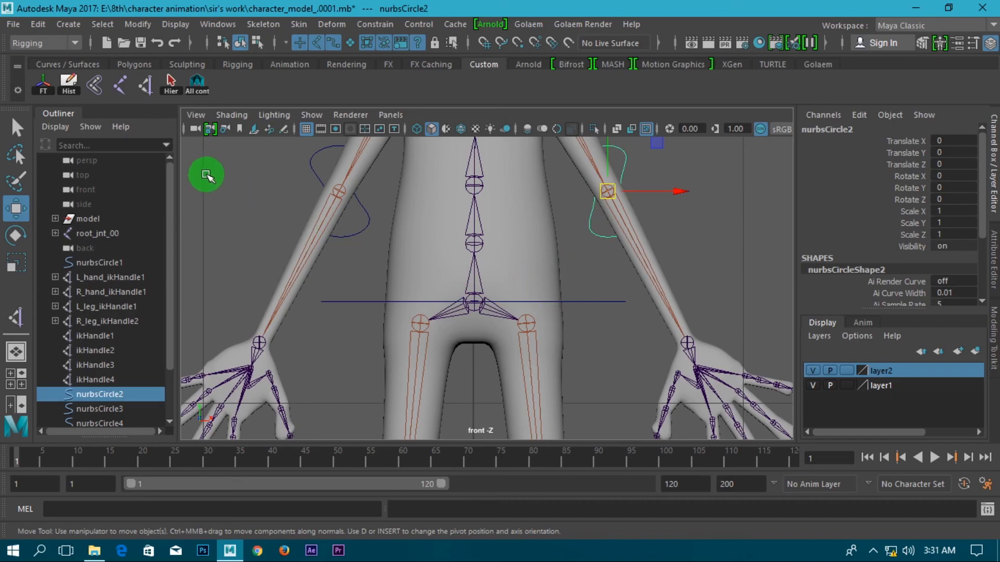
left_click(38, 24)
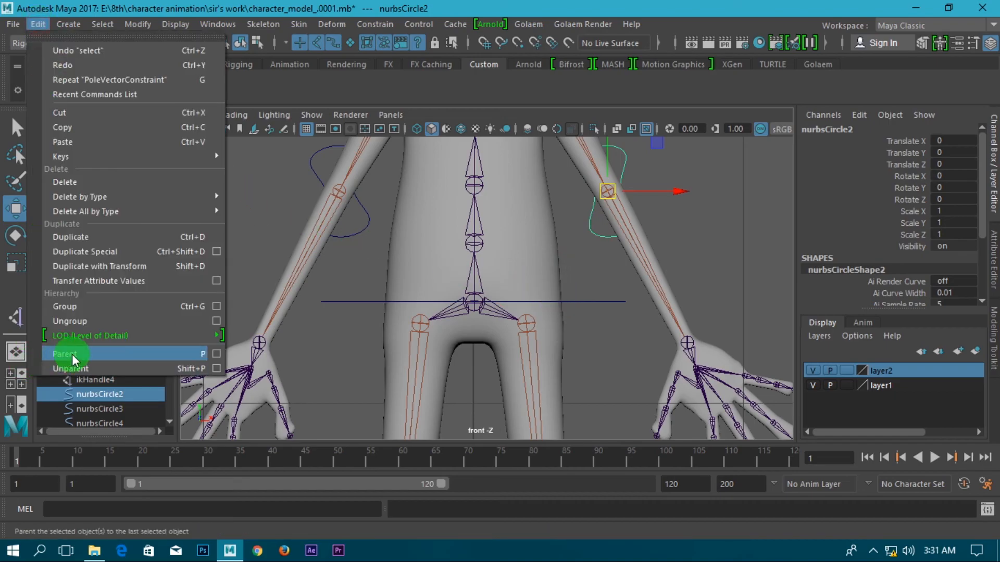
left_click(621, 349)
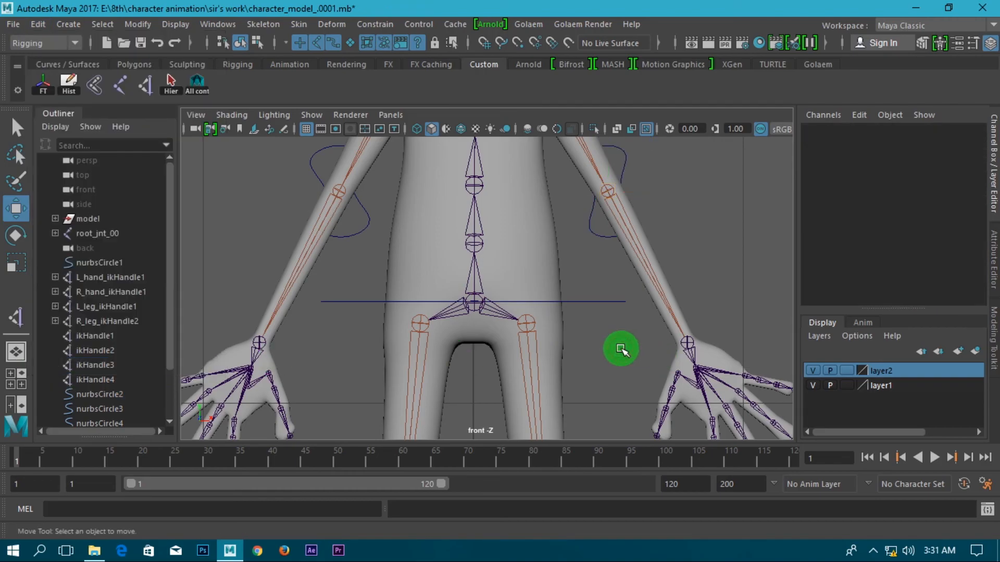
- Examine the root joint and pelvis circle up close, and review the available constraint types, including Parent
scroll(621, 349, "up", 3)
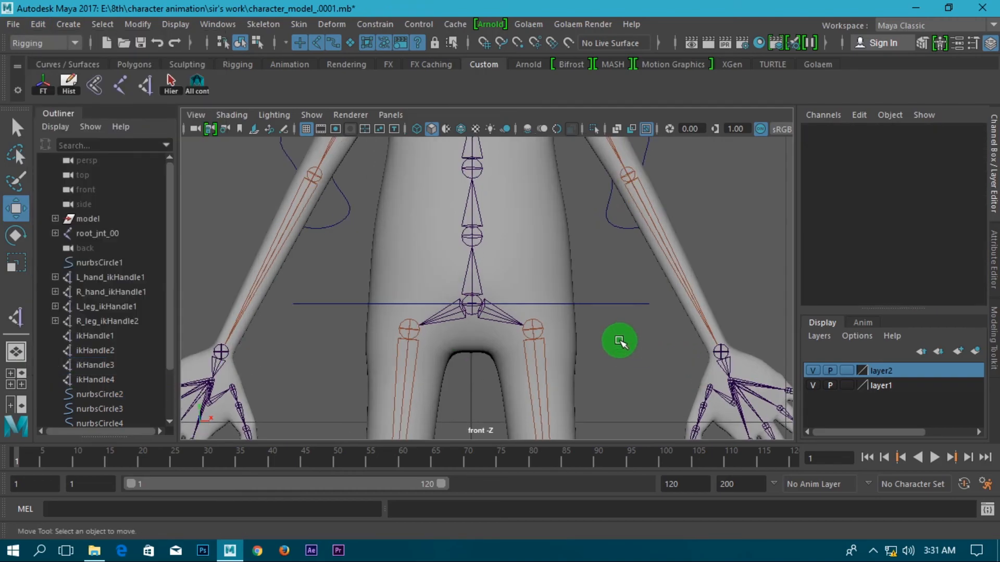
scroll(663, 359, "up", 3)
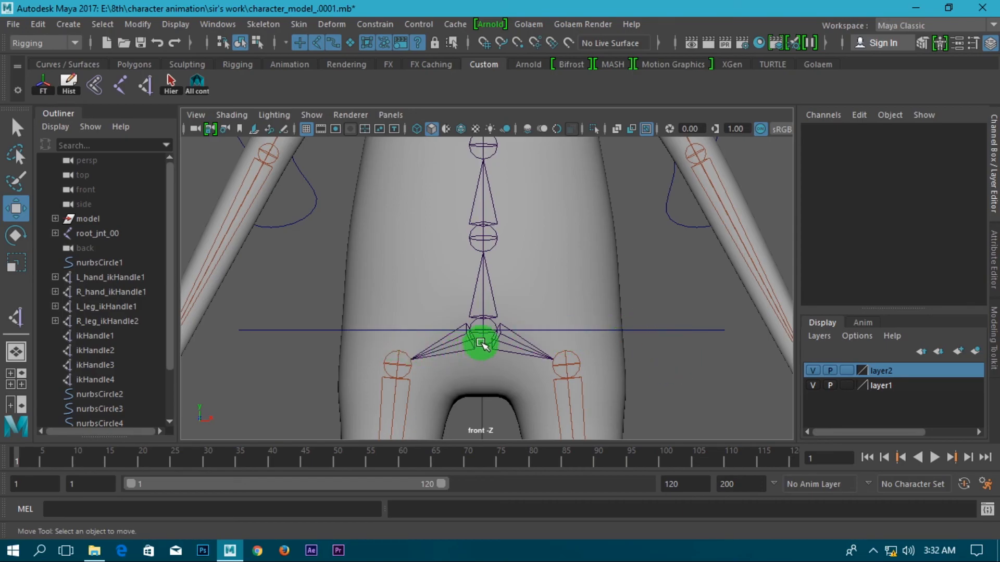
left_click(375, 24)
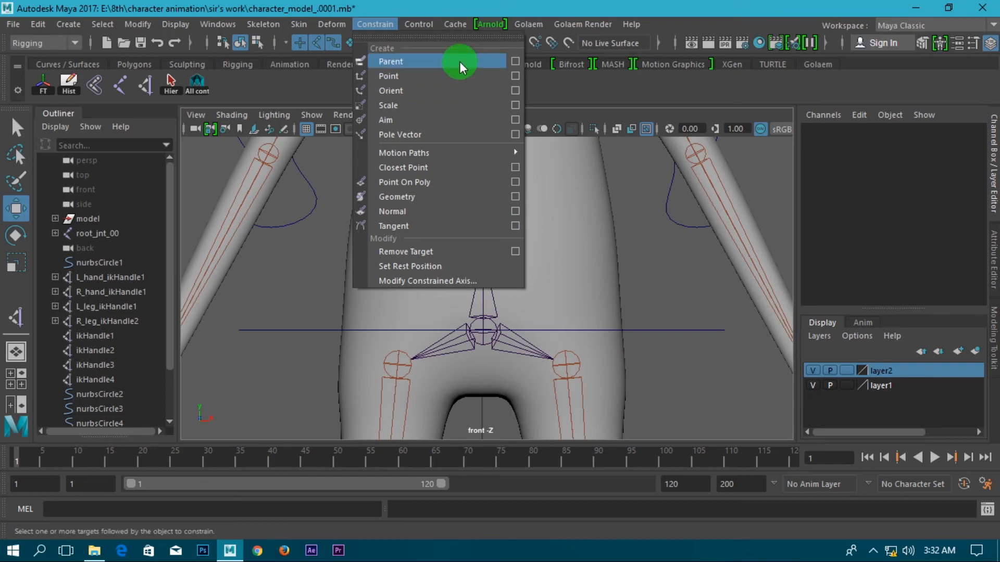
left_click(659, 370)
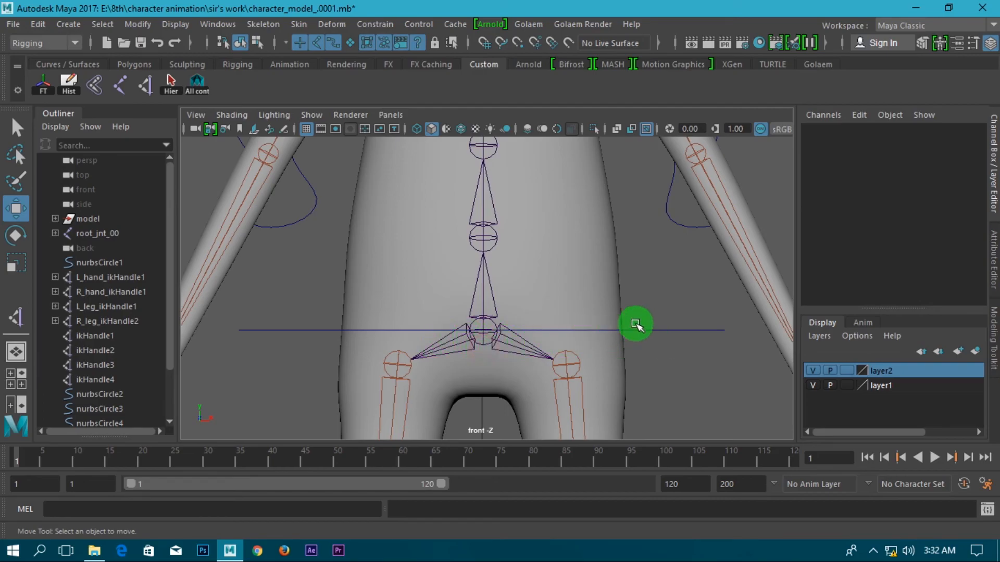
- Select the pelvis circle control nurbsCircle1 around the root joint
left_click(654, 330)
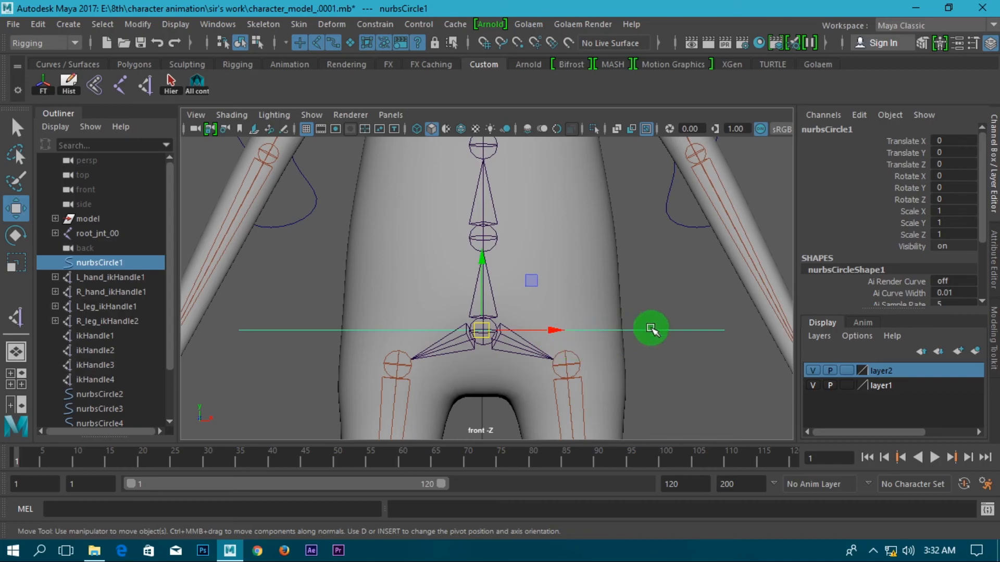
left_click(665, 348)
left_click(664, 329)
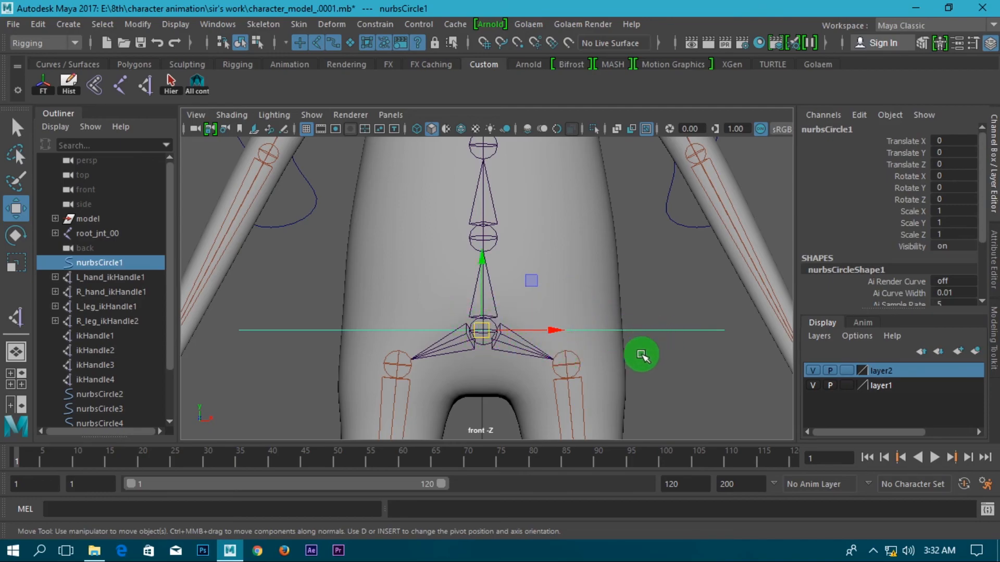
- Parent-constrain the joint root_jnt_00 to the hip control circle nurbsCircle1 with Maintain offset enabled on all translate and rotate axes
left_click(685, 371)
scroll(695, 355, "up", 2)
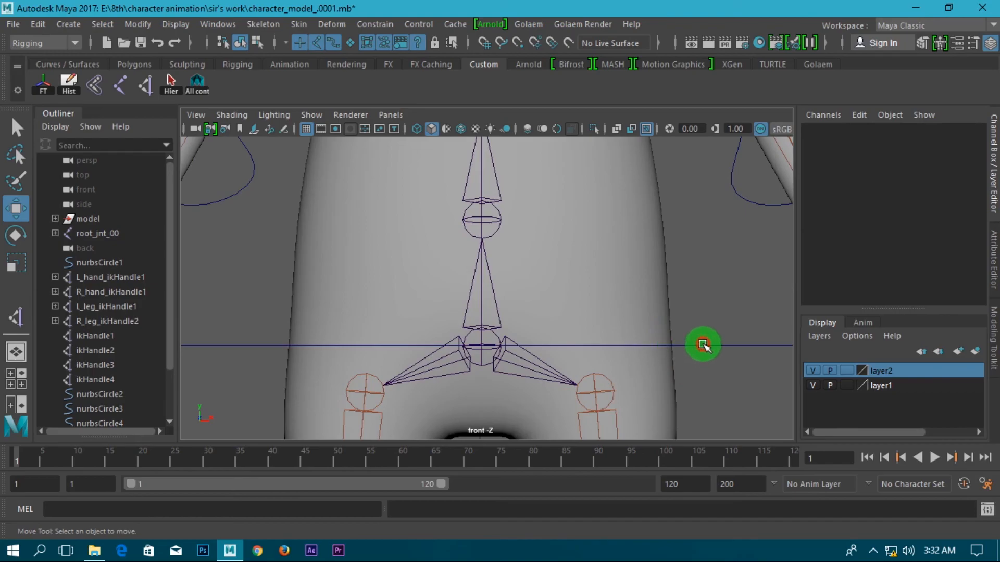
left_click(702, 345)
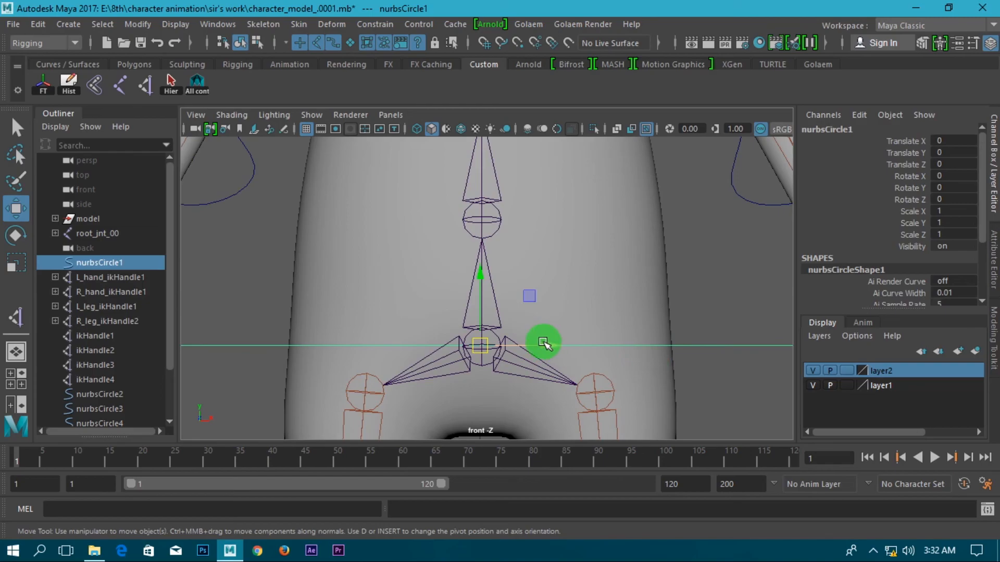
left_click(481, 365, "shift")
scroll(494, 365, "down", 2)
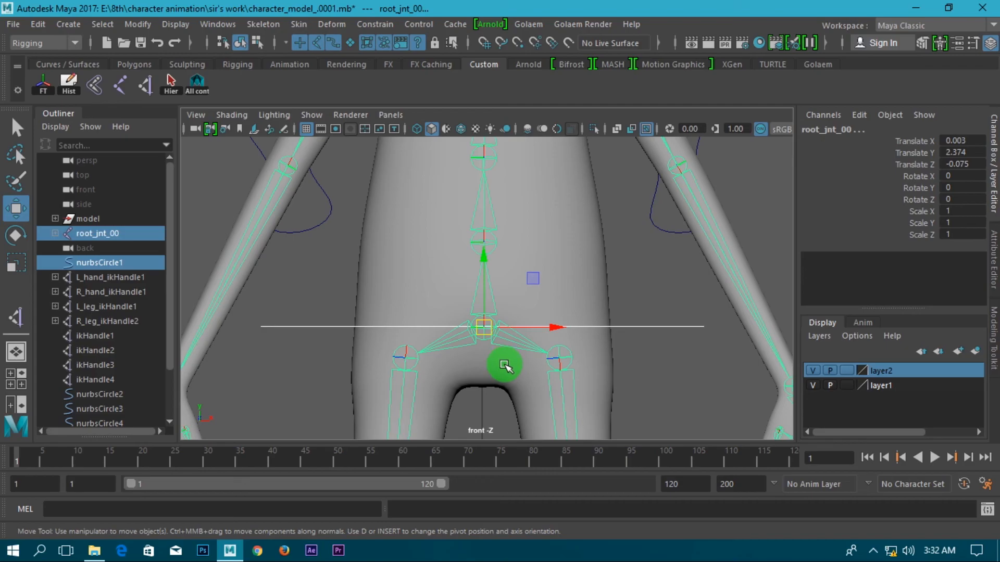
left_click(374, 24)
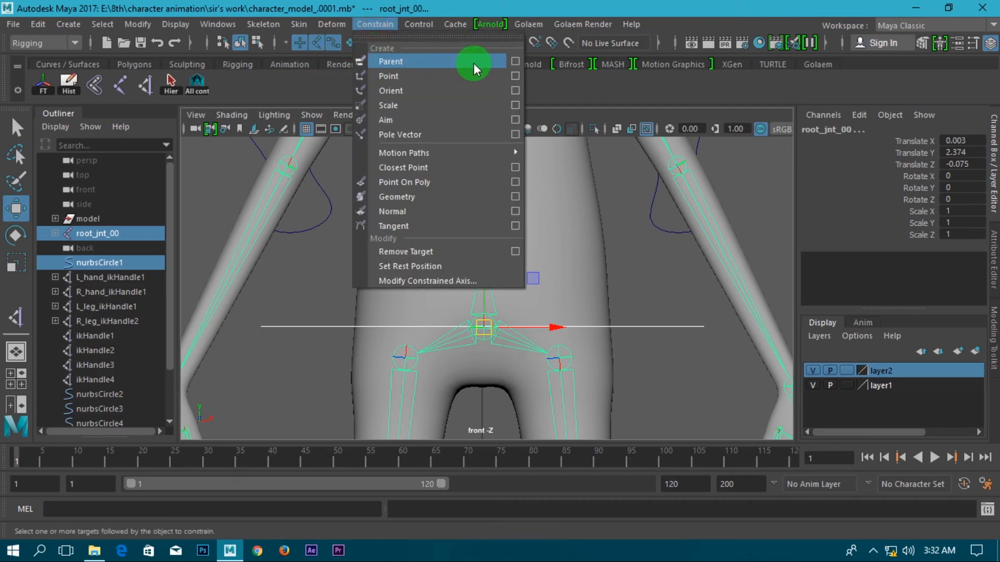
left_click(514, 63)
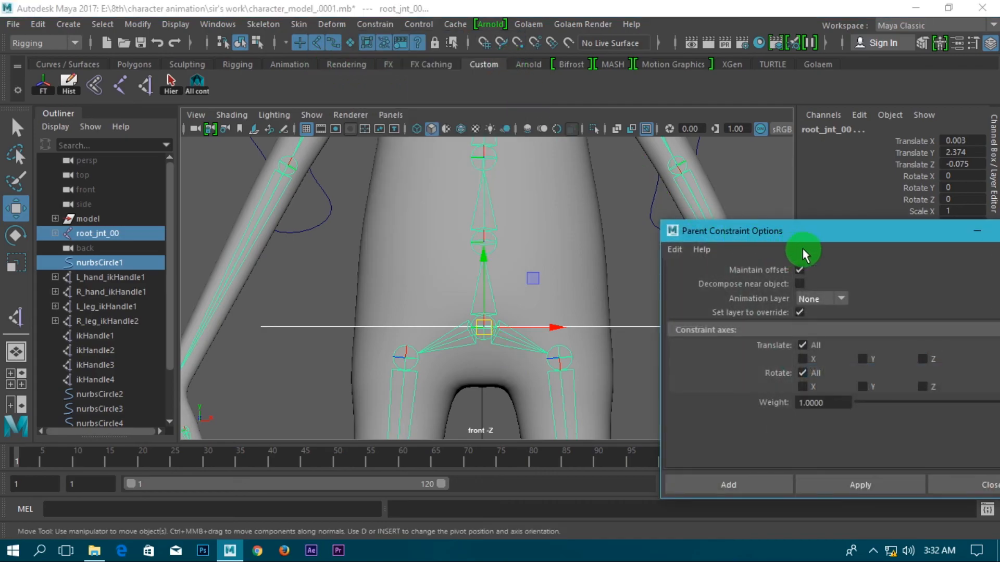
left_click_drag(799, 239, 741, 118)
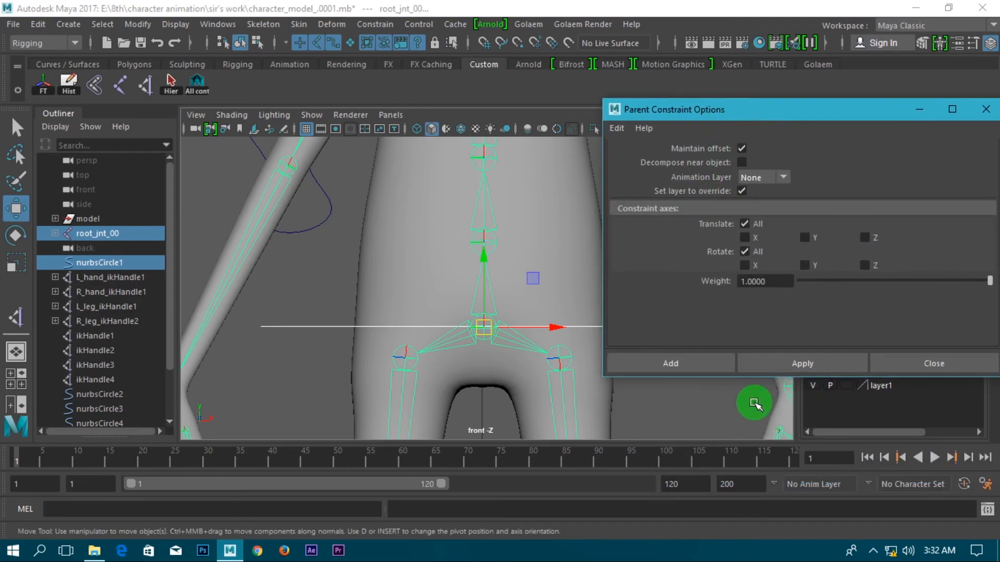
left_click(698, 366)
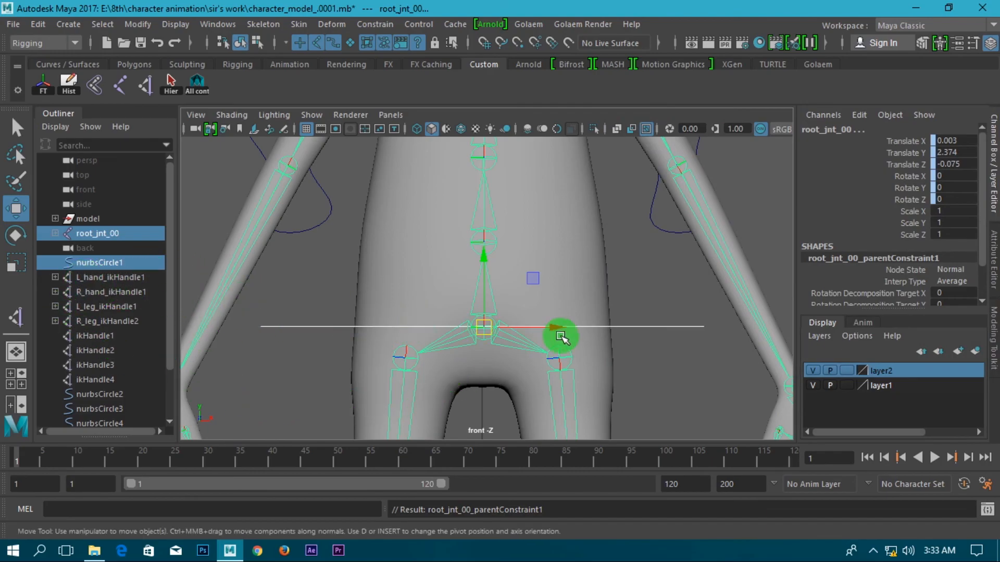
- Test the hip control circle by moving it, and undo the move
left_click(648, 293)
scroll(592, 338, "down", 5)
scroll(593, 340, "down", 1)
middle_click_drag(577, 347, 564, 245, "alt")
scroll(555, 221, "down", 2)
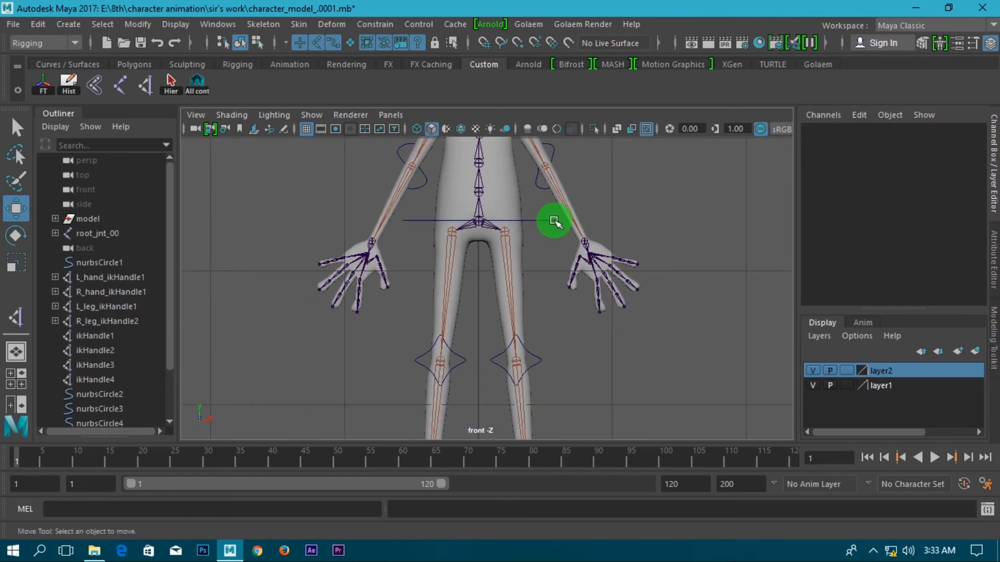
left_click(543, 221)
scroll(516, 226, "up", 1)
middle_click_drag(532, 233, 531, 331, "alt")
left_click_drag(535, 320, 559, 268)
key("ctrl+z")
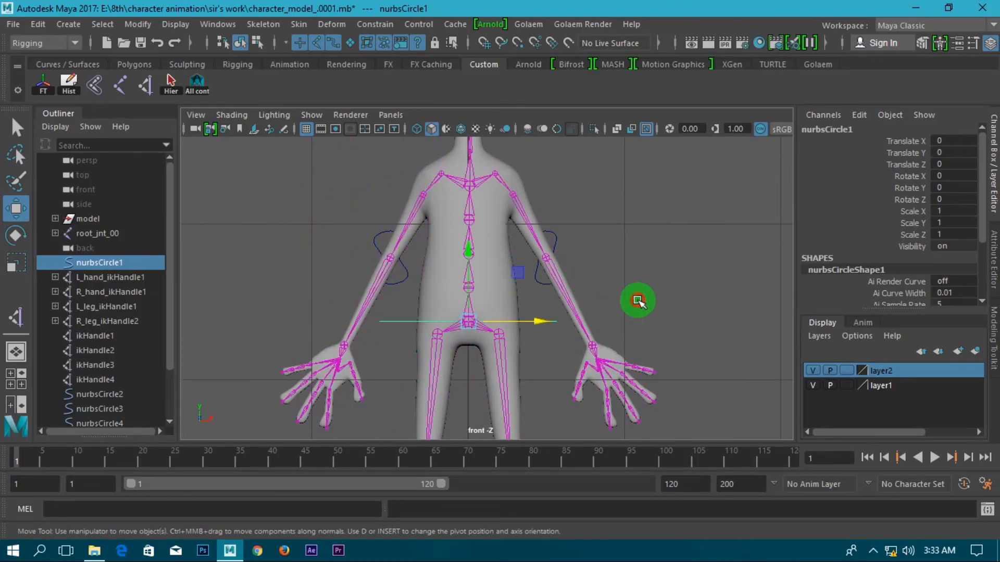
left_click(637, 299)
left_click(530, 452)
left_click_drag(527, 469, 15, 459)
- Show two views side by side and change the front view to the perspective camera, framed on the character's legs
middle_click_drag(356, 395, 402, 201, "alt")
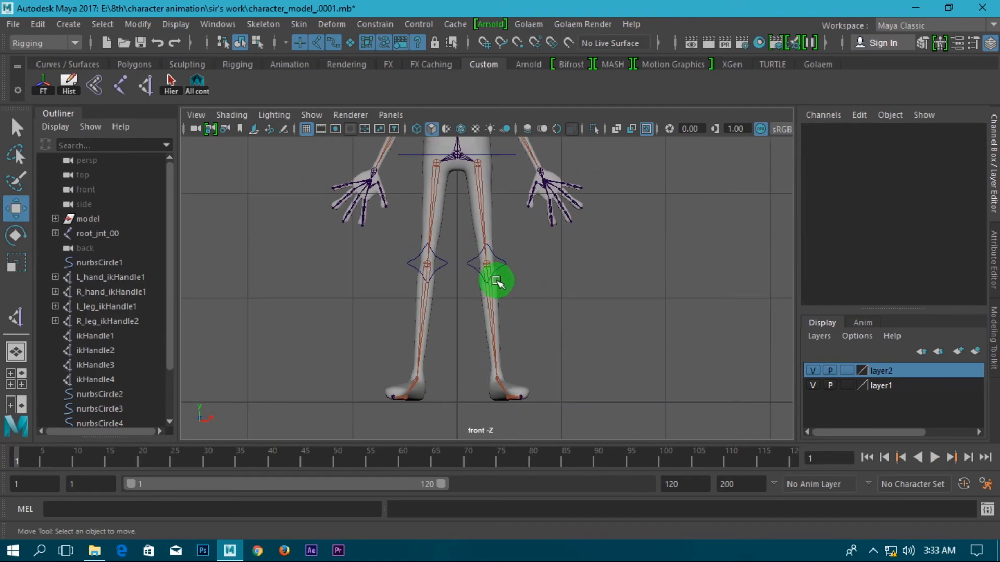
key("space")
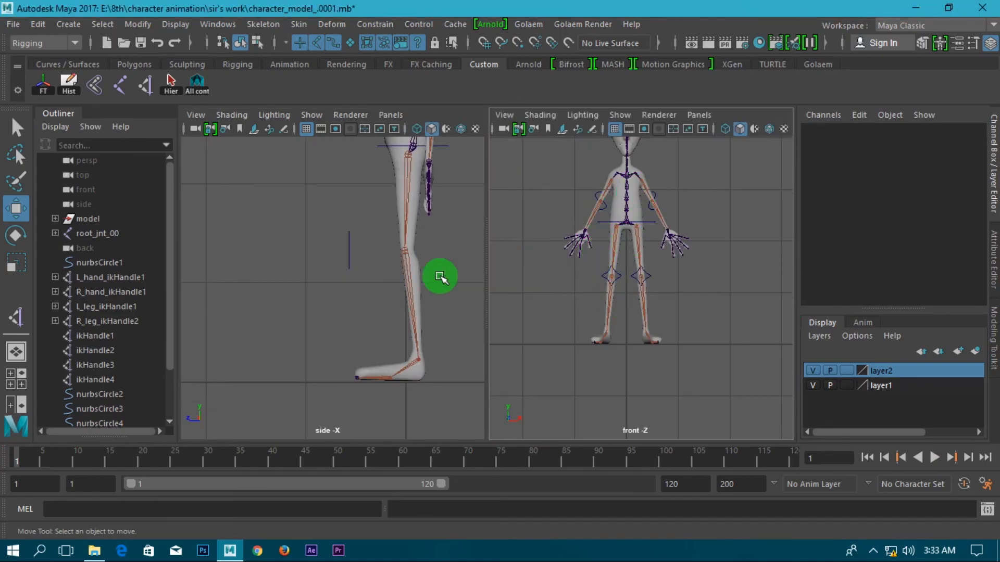
scroll(363, 290, "down", 5)
middle_click_drag(364, 288, 335, 327, "alt")
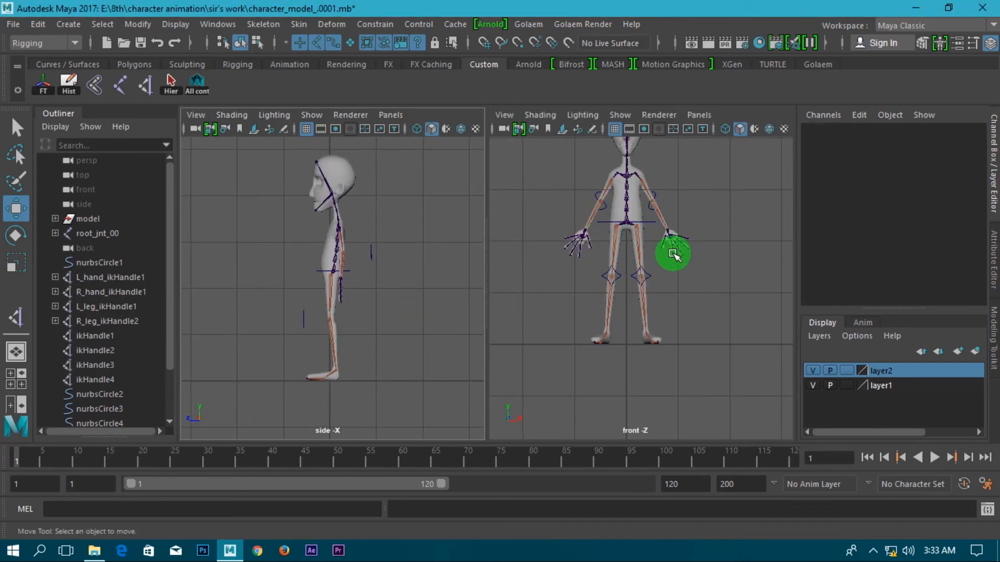
middle_click_drag(670, 261, 674, 279, "alt")
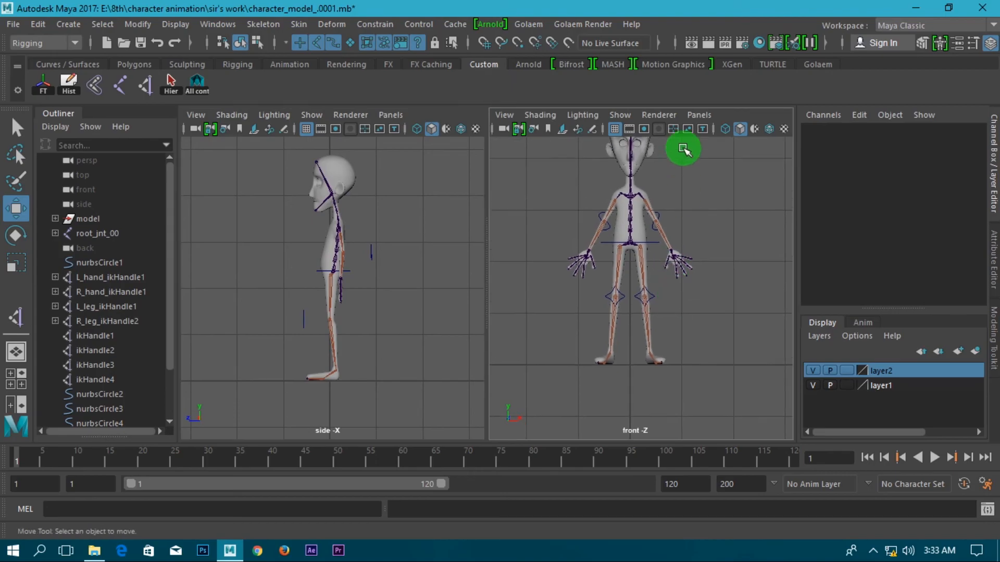
left_click(699, 115)
mouse_move(739, 130)
left_click(860, 136)
left_click_drag(688, 306, 708, 339, "alt")
scroll(722, 329, "up", 6)
middle_click_drag(708, 347, 554, 272, "alt")
scroll(553, 272, "down", 6)
left_click_drag(596, 319, 569, 299, "alt")
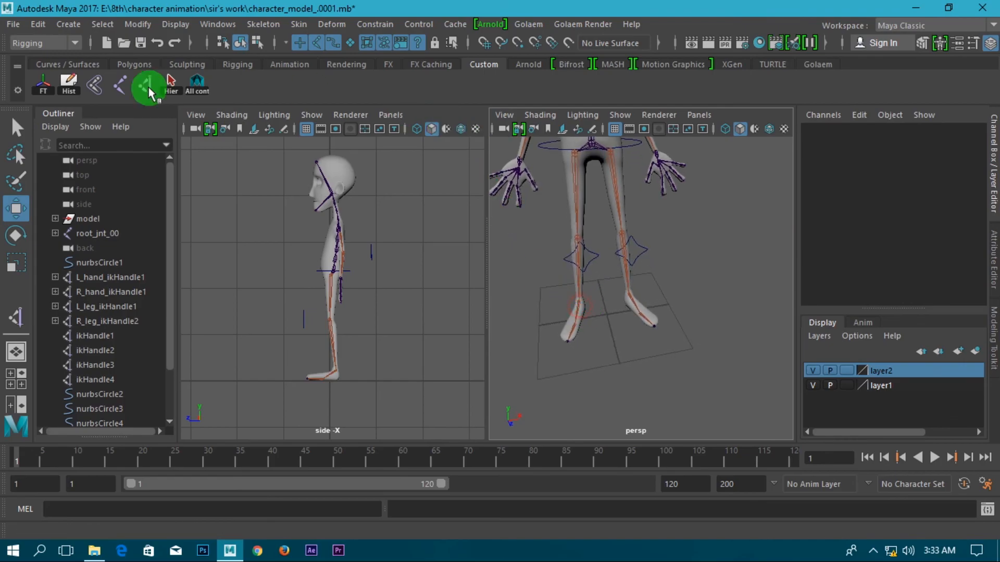
- Create a NURBS circle at the character's feet and scale it uniformly to about 0.32
left_click(99, 65)
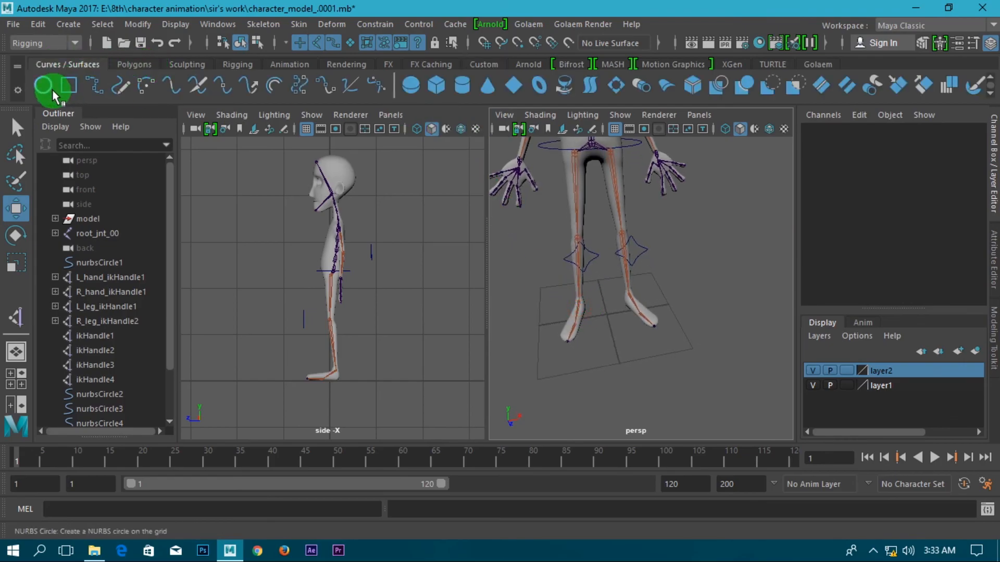
left_click(49, 88)
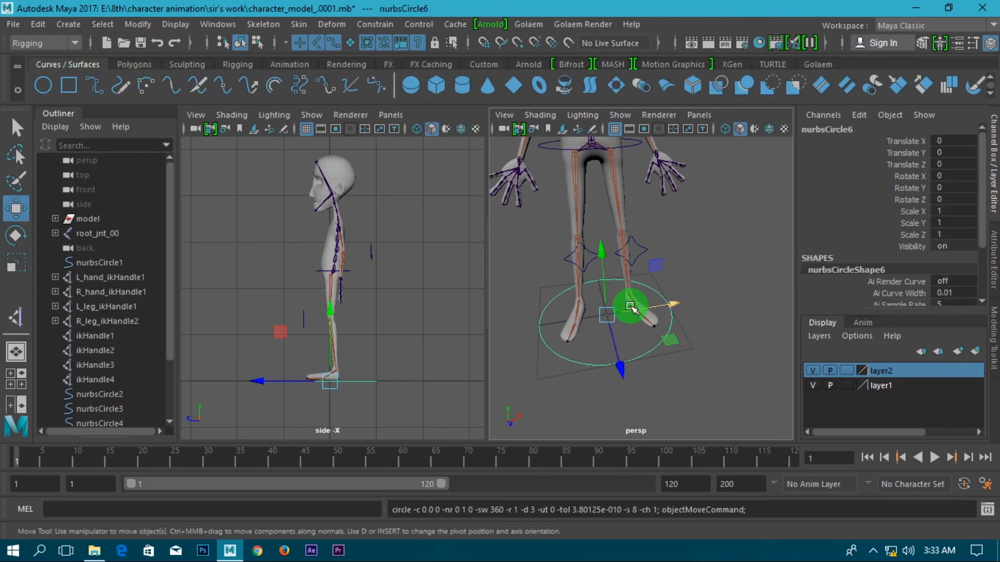
key("r")
left_click_drag(605, 314, 555, 303)
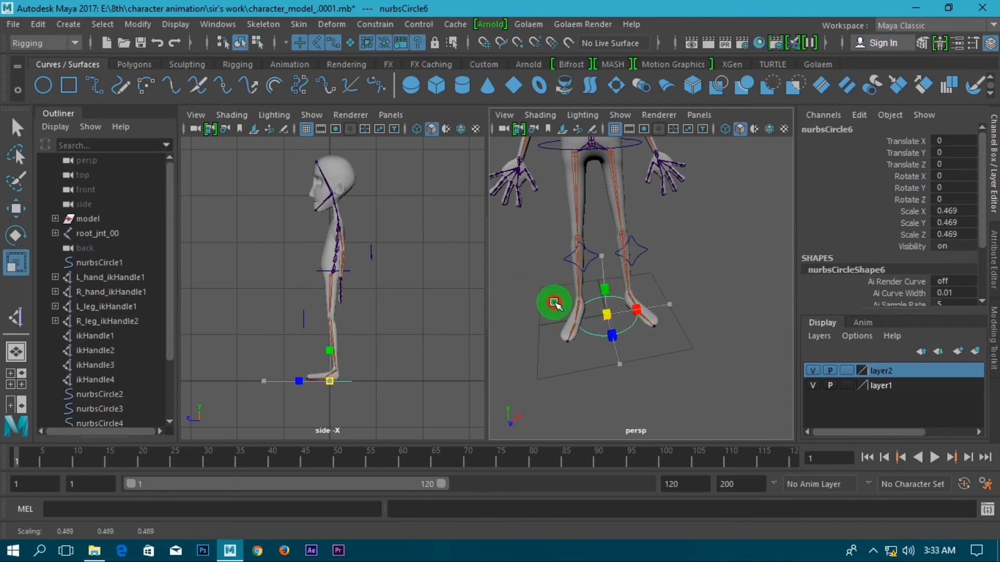
middle_click_drag(639, 365, 645, 388, "alt")
left_click_drag(595, 388, 563, 381, "alt")
scroll(616, 366, "up", 5)
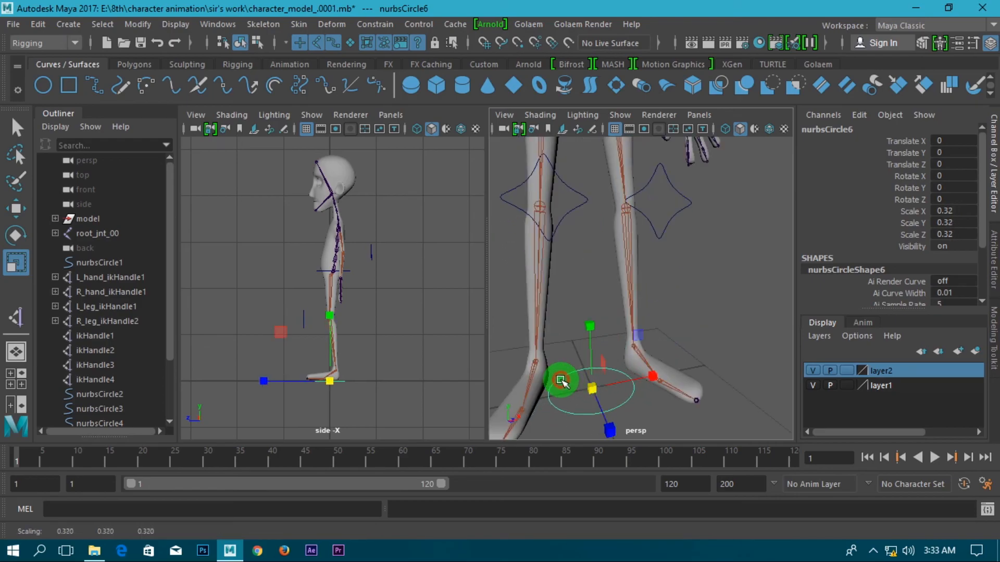
middle_click_drag(581, 406, 604, 366, "alt")
scroll(605, 366, "up", 4)
left_click_drag(605, 366, 564, 421, "alt")
scroll(603, 384, "down", 4)
middle_click_drag(603, 385, 627, 355, "alt")
left_click_drag(626, 354, 658, 335, "alt")
scroll(649, 341, "down", 4)
scroll(648, 341, "down", 4)
mouse_move(656, 307)
middle_mouse_down("alt")
mouse_move(663, 331)
mouse_move(657, 316)
middle_mouse_up("alt")
scroll(652, 335, "up", 4)
- Move the new circle around the left knee at about X 0.287, Y 1.359 and scale it uniformly to about 0.208
key("w")
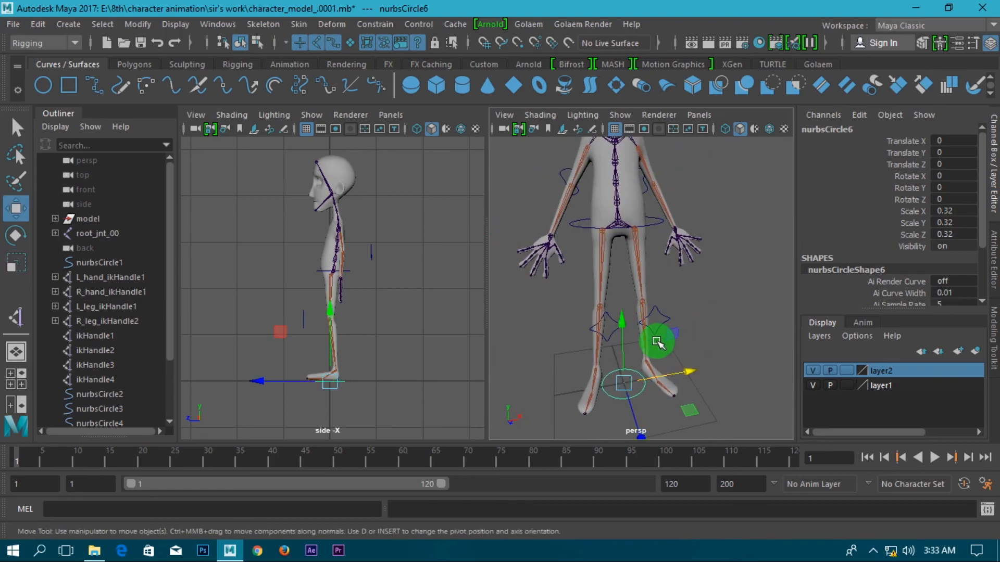
left_click_drag(626, 322, 641, 239)
left_click_drag(671, 313, 669, 283, "alt")
left_click_drag(661, 294, 750, 310, "alt")
scroll(599, 314, "up", 5)
scroll(613, 317, "down", 4)
key("r")
left_click_drag(626, 308, 604, 305)
key("w")
left_click_drag(669, 307, 679, 307)
mouse_move(645, 350)
left_mouse_down("alt")
mouse_move(721, 335)
mouse_move(647, 342)
left_mouse_up("alt")
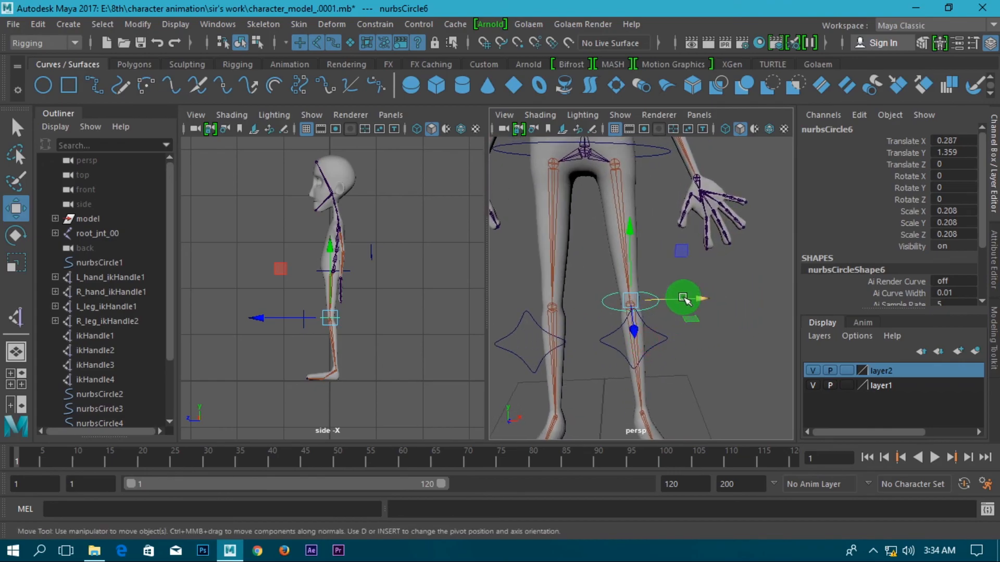
- Duplicate the knee circle onto the right knee at Translate X -0.287 and lower the copy to about Y 1.318
left_click_drag(683, 299, 645, 300)
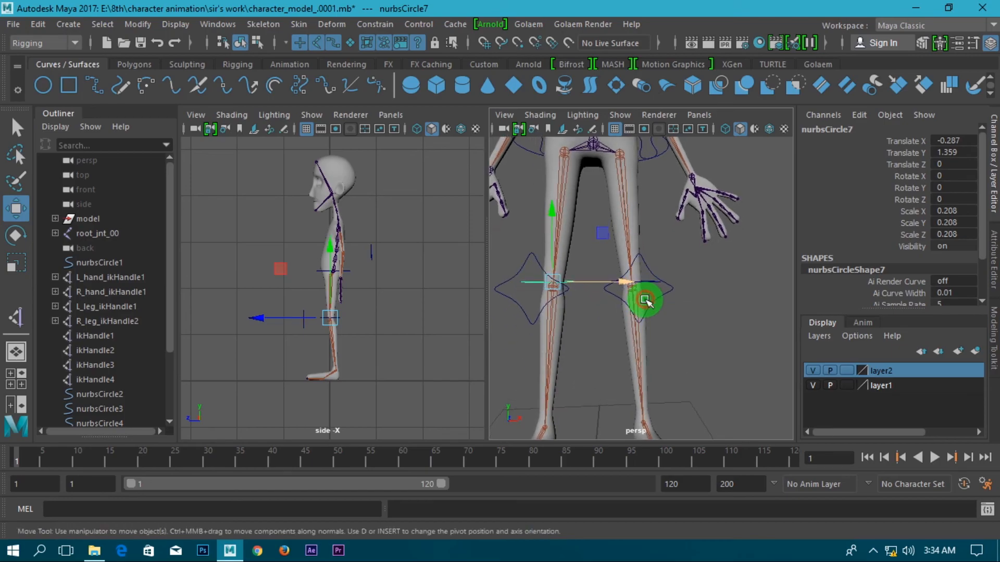
left_click_drag(556, 242, 556, 246)
left_click_drag(730, 280, 736, 322, "alt")
left_click_drag(665, 368, 691, 332, "alt")
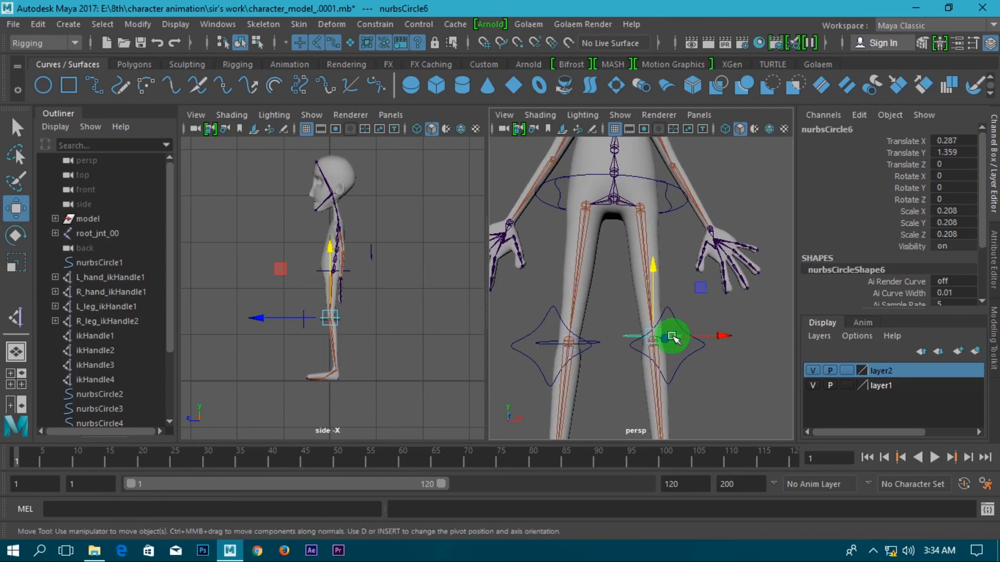
- Replace the left knee circle with a duplicate of the right knee circle moved to about Translate X 0.284
left_click(661, 338)
left_click(601, 344)
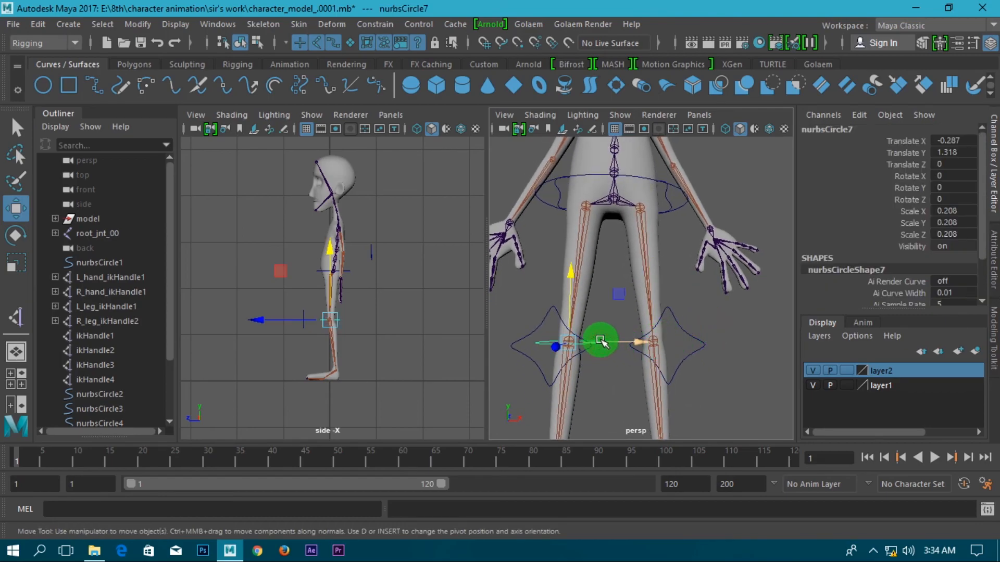
left_click_drag(614, 344, 696, 340)
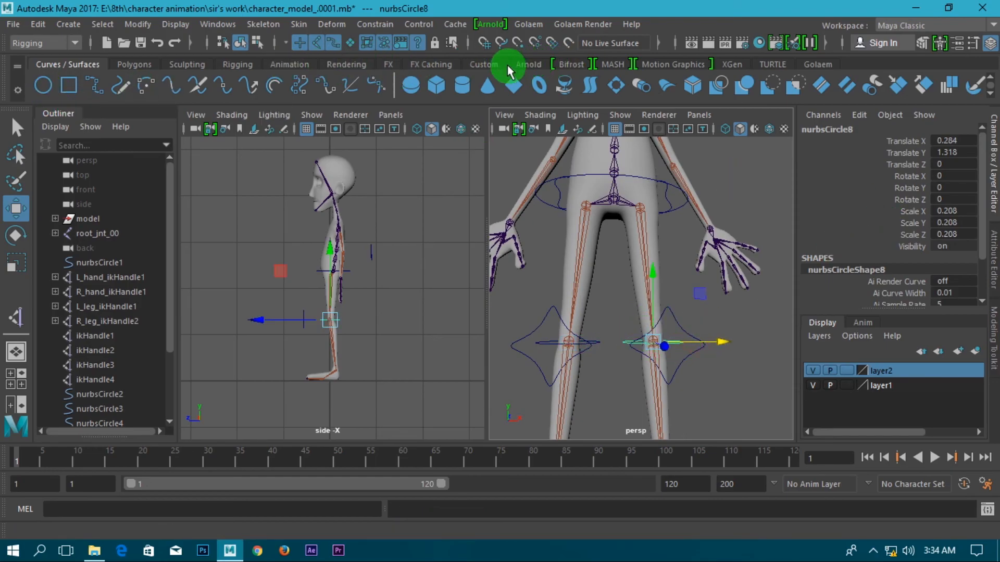
- Freeze the transformations of the left and right knee circles
left_click(484, 64)
left_click(42, 83)
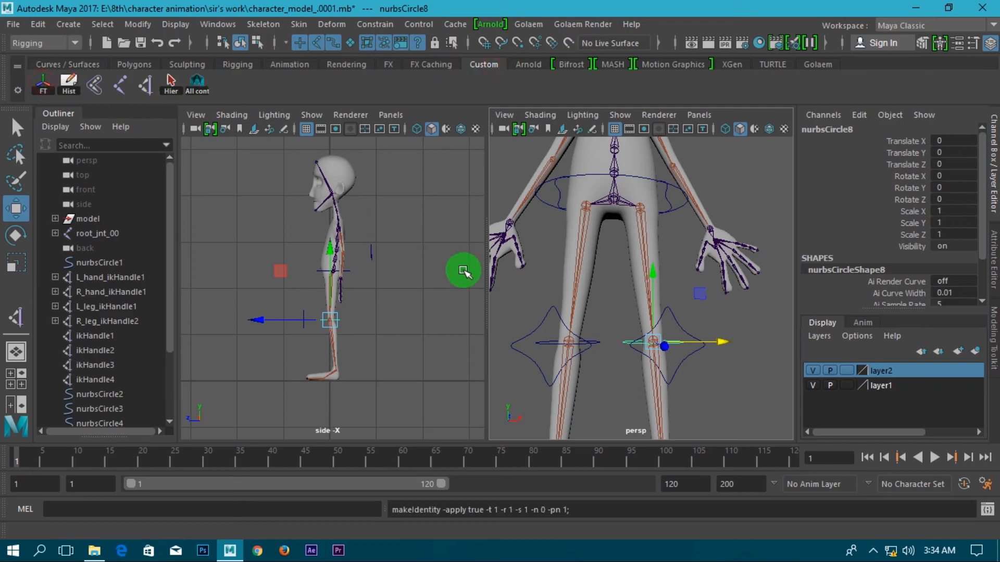
left_click(729, 328)
left_click(573, 351)
left_click(552, 343)
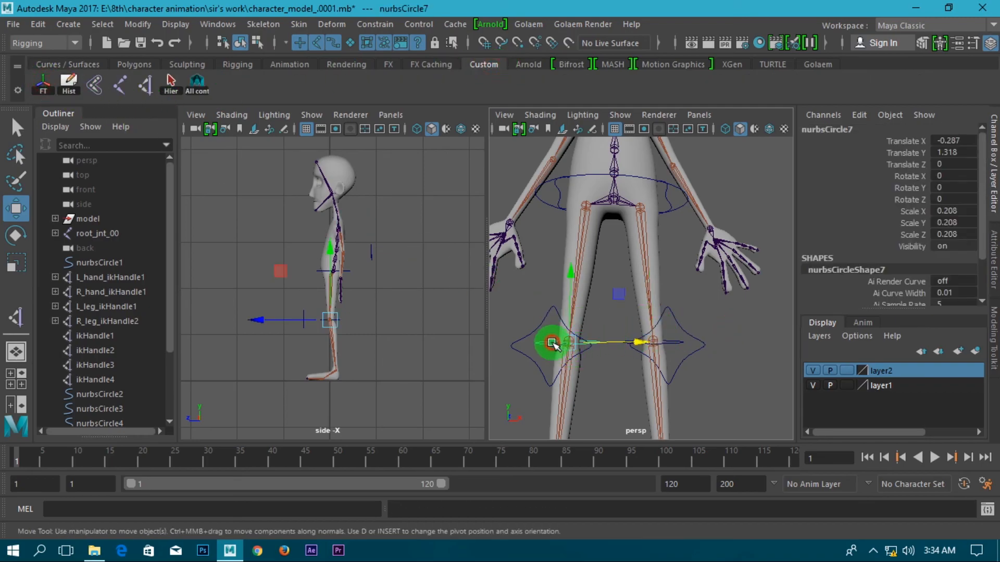
left_click(42, 84)
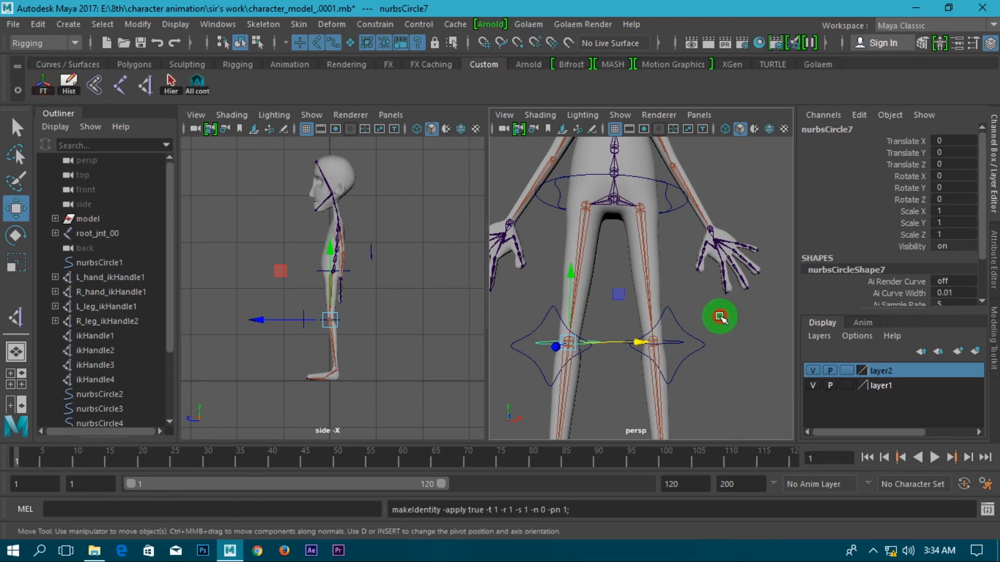
left_click(720, 317)
- Parent-constrain the right knee joint R_knee_jnt_02 to the right knee circle nurbsCircle7
left_click_drag(631, 335, 682, 275, "alt")
left_click_drag(672, 310, 706, 234, "alt")
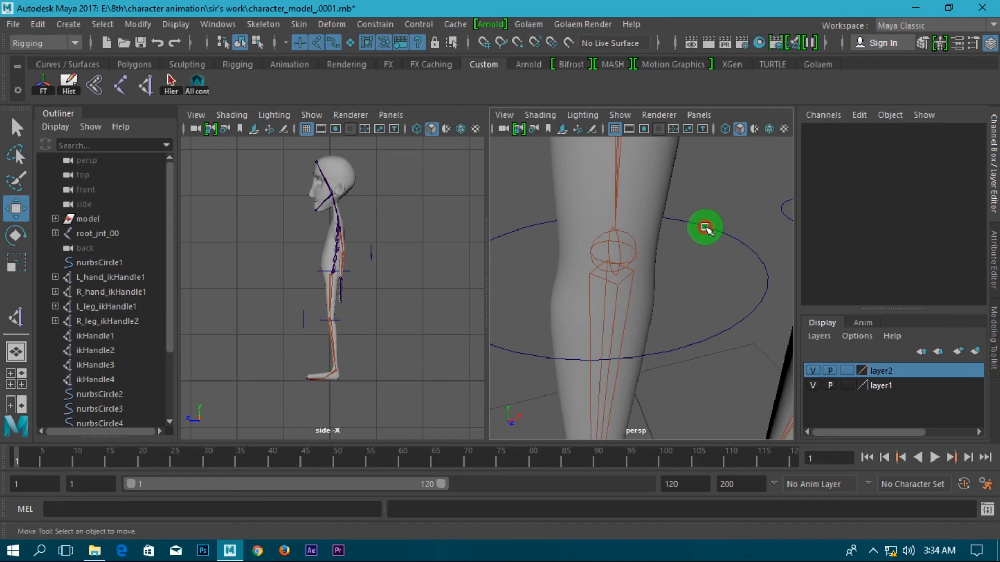
left_click(706, 228)
key("f")
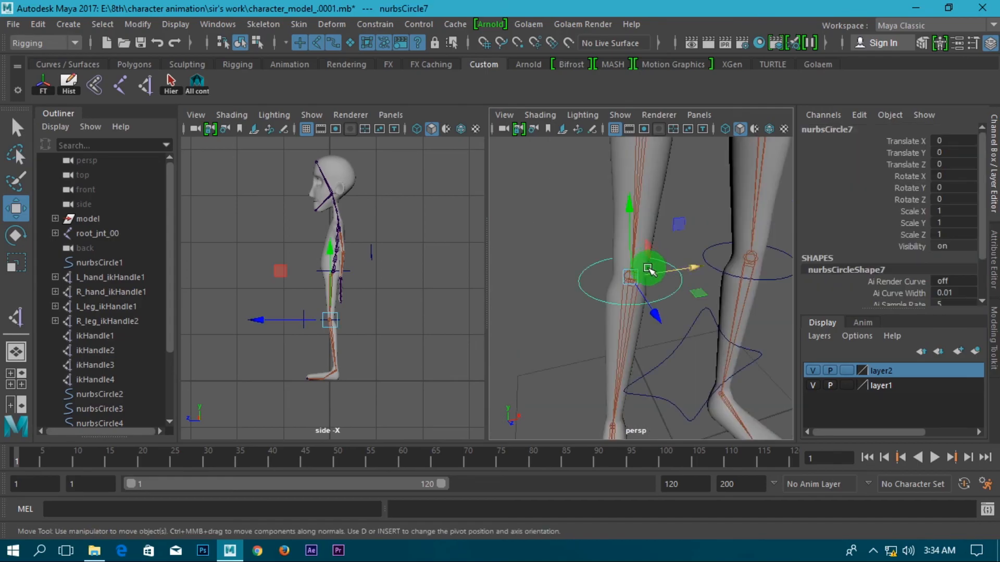
right_click_drag(649, 280, 514, 267, "shift")
right_click_drag(514, 267, 651, 294, "alt")
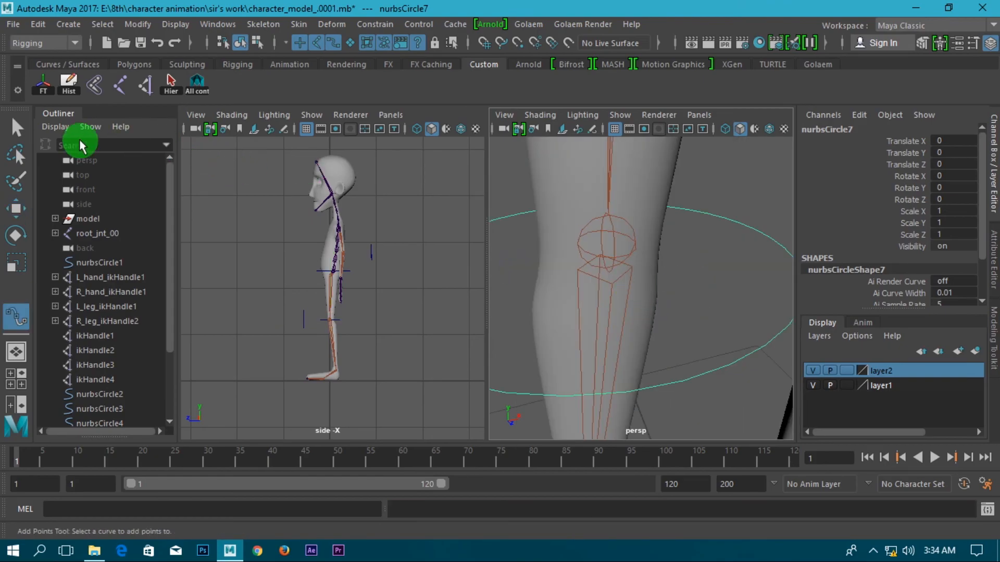
left_click(17, 128)
left_click(679, 188)
left_click(691, 209)
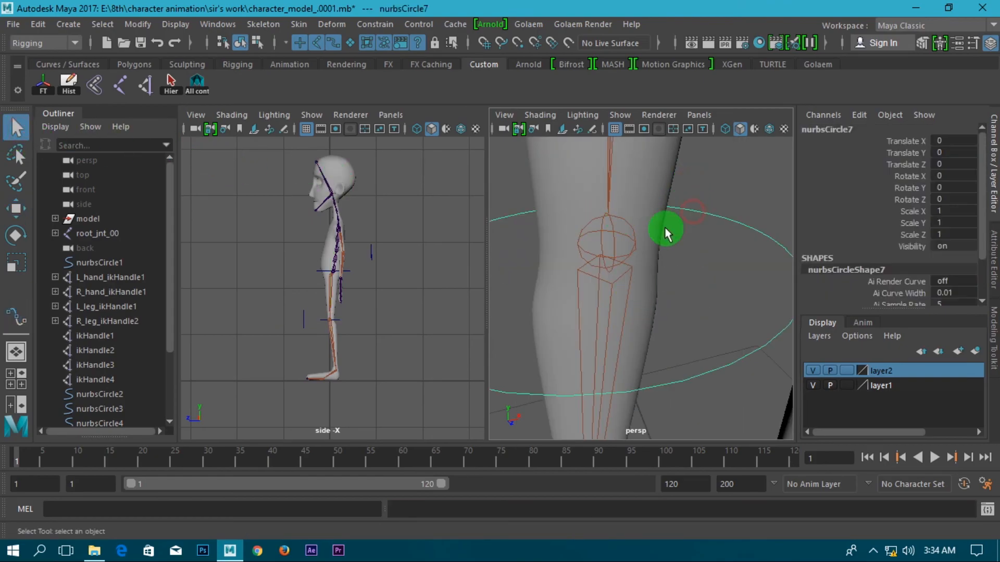
left_click(611, 255)
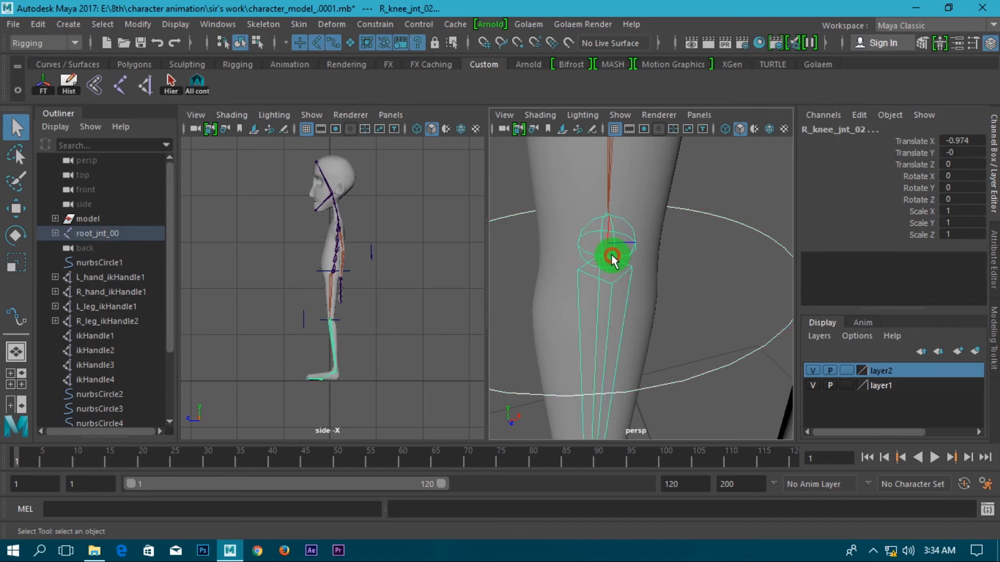
scroll(611, 254, "down", 5)
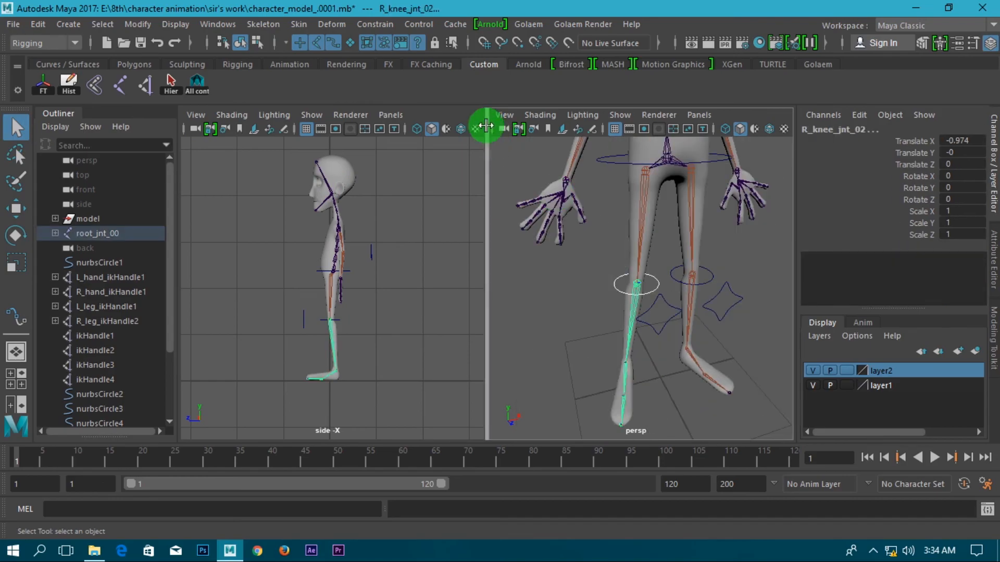
left_click(386, 25)
left_click(390, 61)
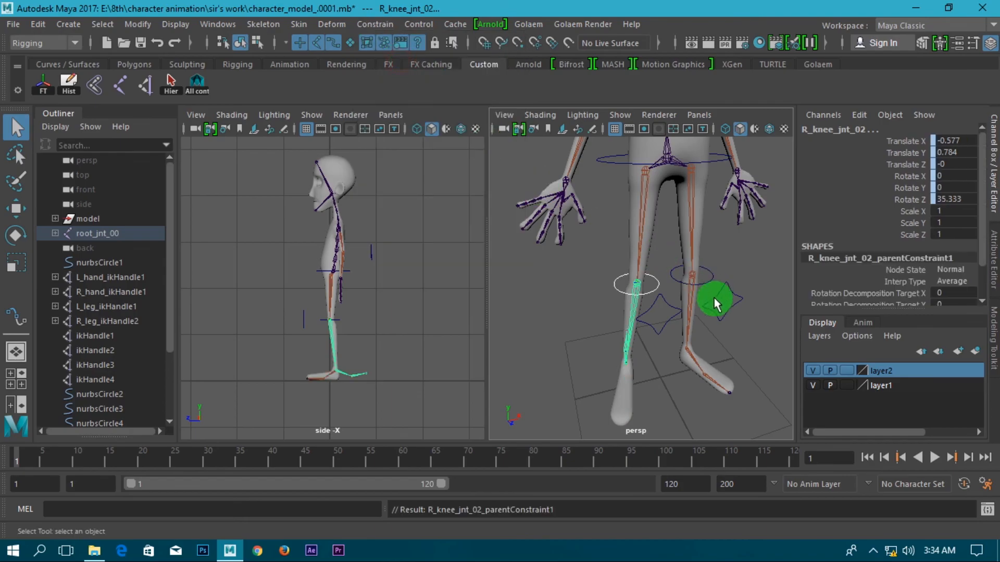
middle_click_drag(714, 293, 653, 342, "alt")
mouse_move(653, 342)
left_mouse_down("alt")
mouse_move(630, 330)
mouse_move(654, 336)
left_mouse_up("alt")
left_click(706, 247)
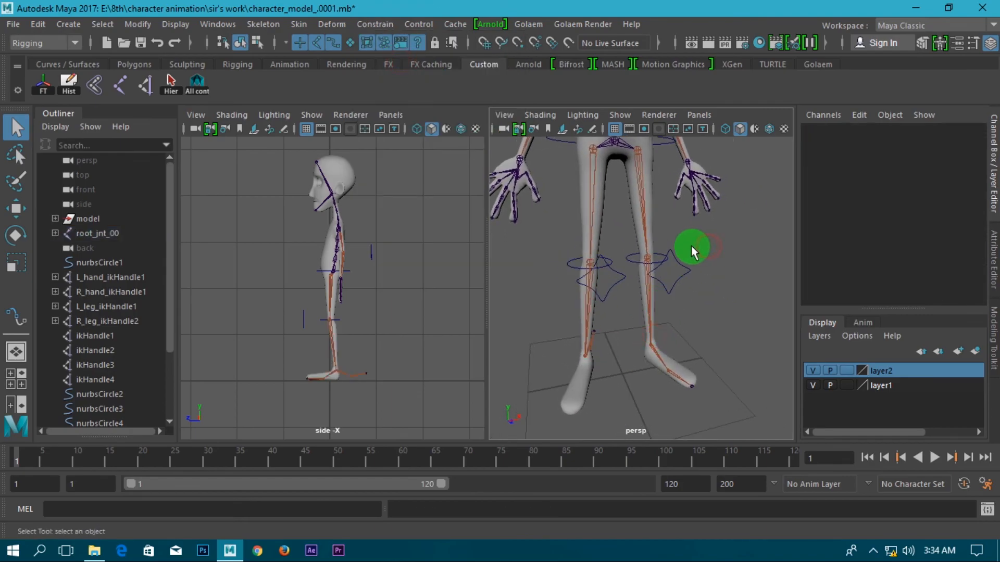
- Parent-constrain the left knee joint L_knee_jnt_02 to the left knee circle
scroll(691, 247, "up", 5)
left_click(672, 230)
scroll(671, 228, "up", 5)
scroll(672, 228, "down", 5)
middle_click_drag(671, 228, 672, 251, "alt")
left_click(654, 242, "shift")
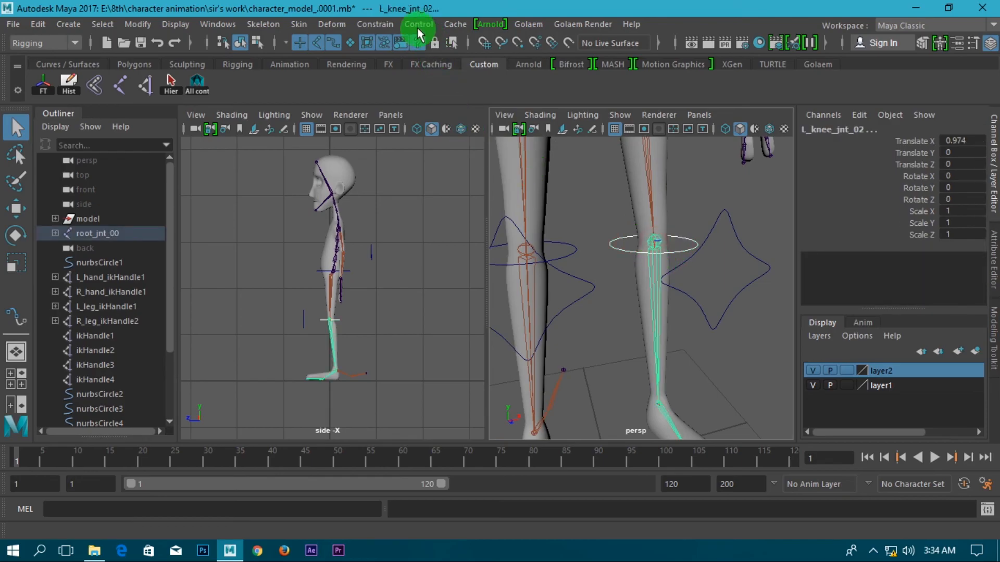
left_click(385, 24)
left_click(403, 61)
scroll(628, 218, "down", 5)
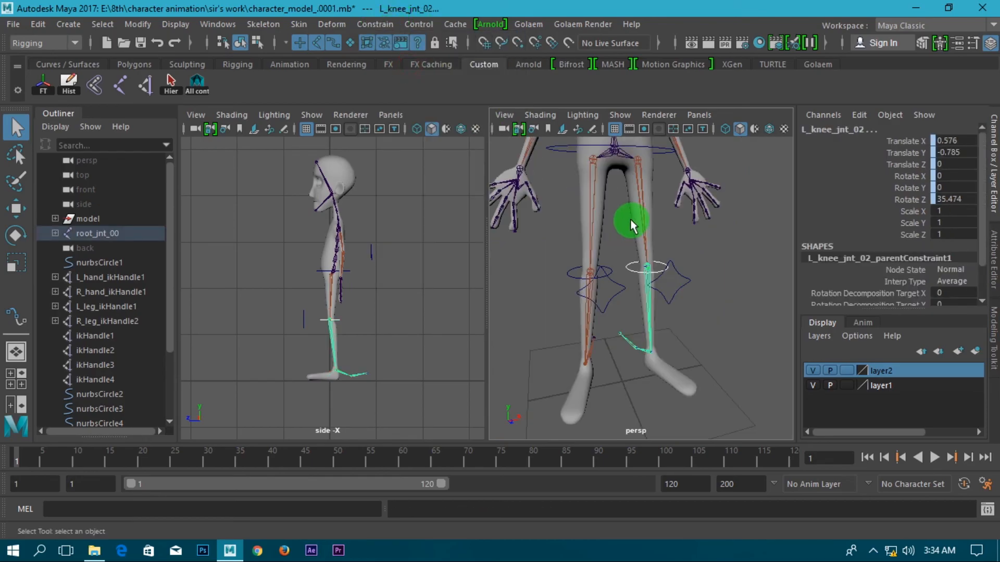
left_click_drag(658, 337, 611, 354, "alt")
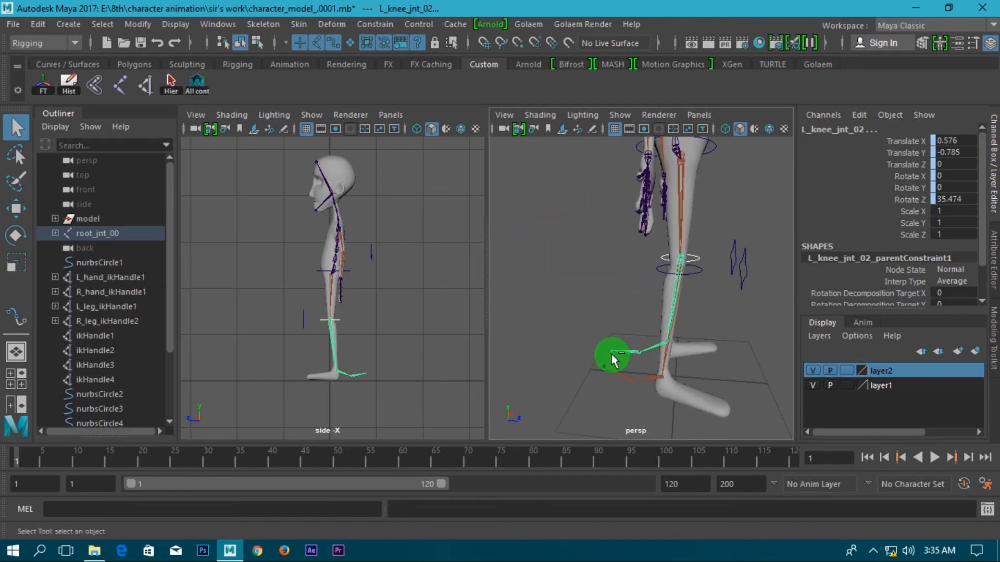
- Undo the parent constraints on the left and right knee joints
key("ctrl+z")
key("ctrl+z")
key("ctrl+z")
key("ctrl+z")
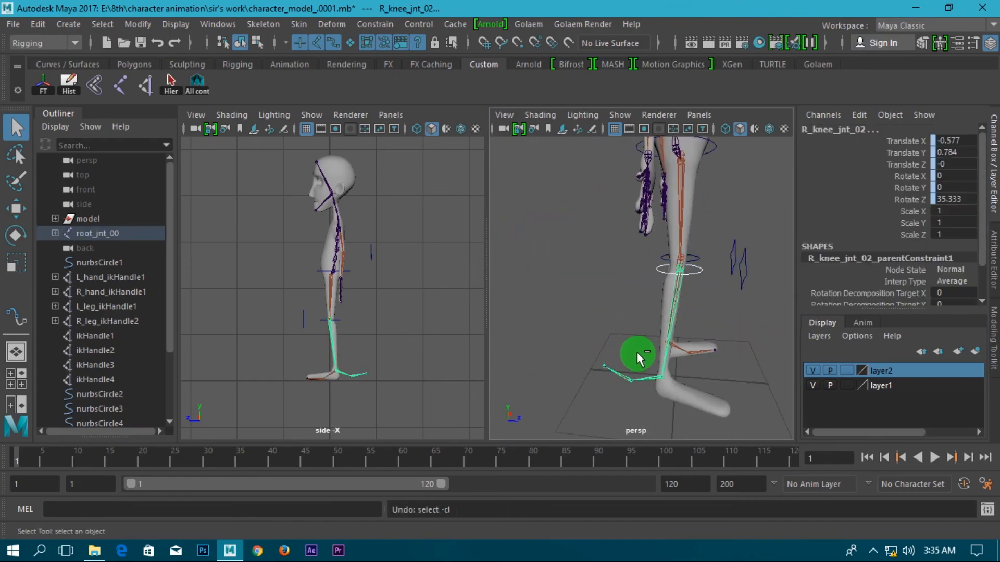
key("ctrl+z")
- Create a new NURBS circle on the grid around the feet
left_click_drag(686, 351, 612, 332, "alt")
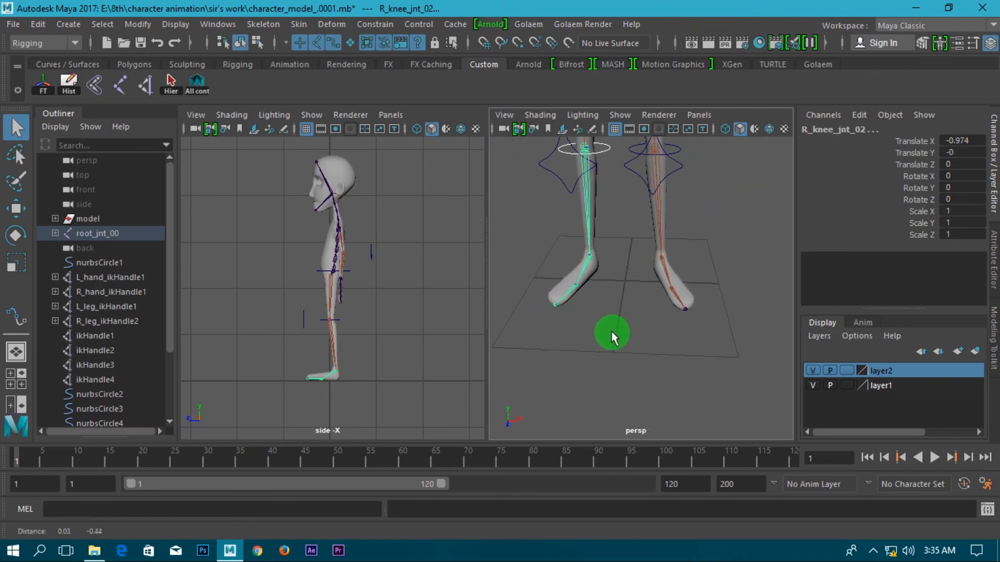
left_click(129, 65)
left_click(84, 64)
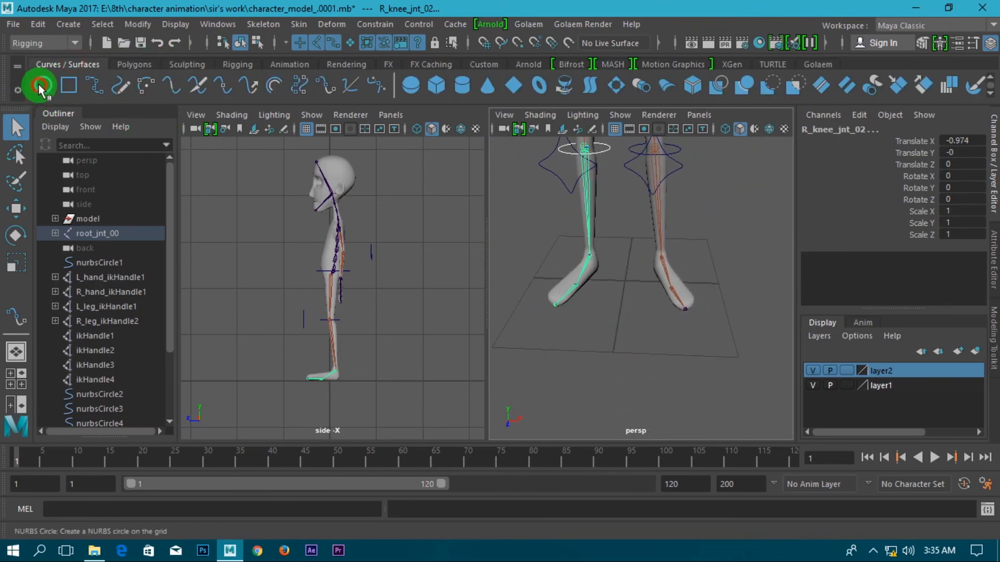
left_click(39, 85)
middle_click_drag(632, 295, 633, 328, "alt")
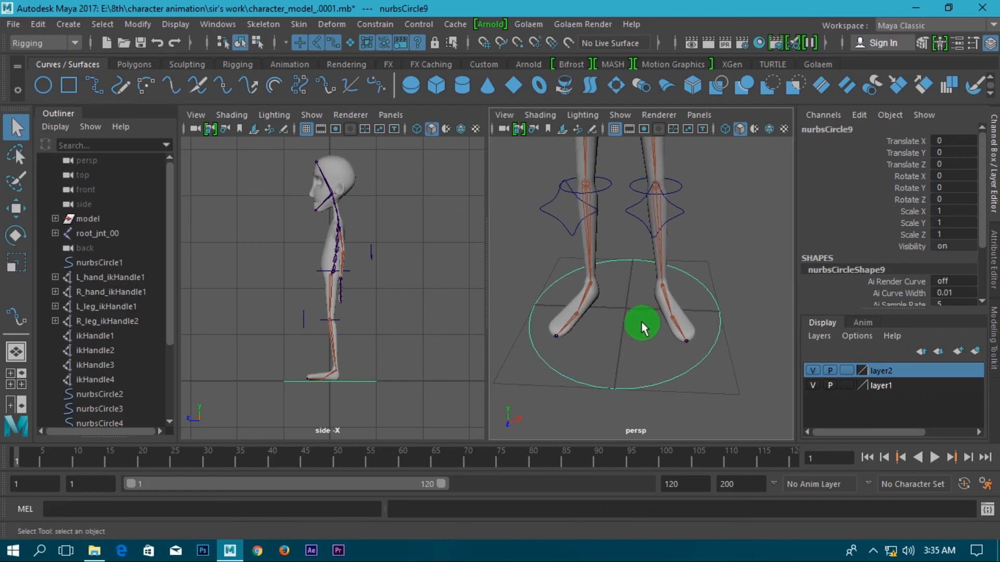
- Narrow the circle to about Scale X 0.363 and Z 0.715, placing it at the right foot with Translate X -0.545 and Rotate Y -15.592
key("r")
left_click_drag(689, 312, 652, 314)
left_click_drag(619, 362, 632, 342)
key("w")
left_click_drag(663, 310, 628, 385)
key("e")
key("w")
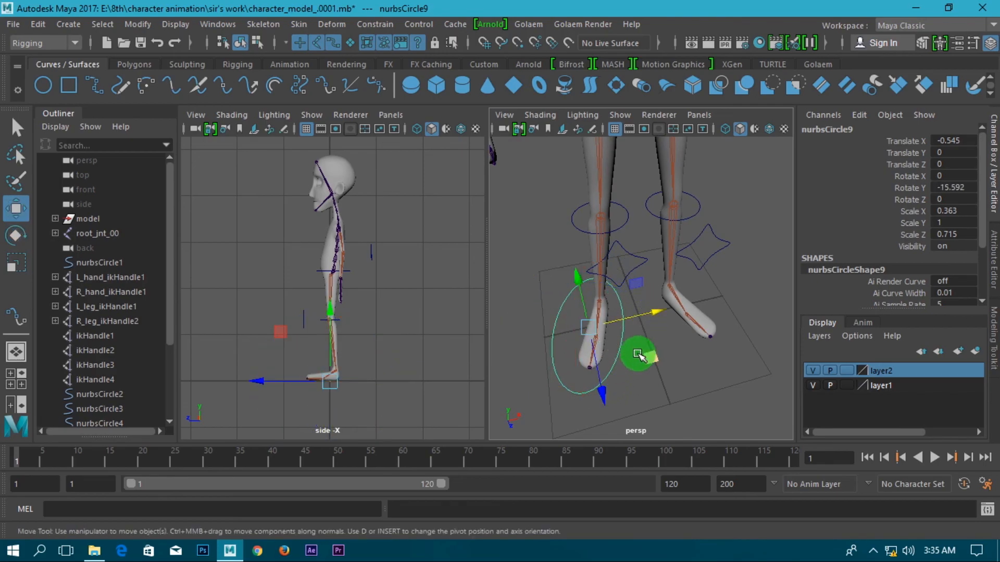
- Shrink the right foot circle to about Scale X 0.28 and Z 0.553, move it to Translate X -0.496, Z 0.073, and freeze its transformations
left_click_drag(639, 314, 608, 362)
key("r")
key("w")
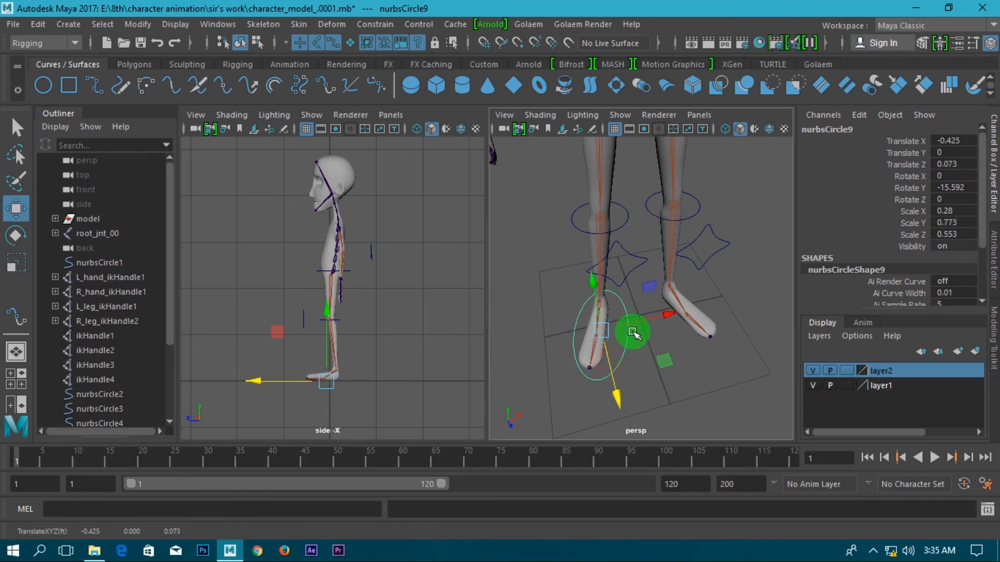
left_click_drag(633, 330, 521, 292, "alt")
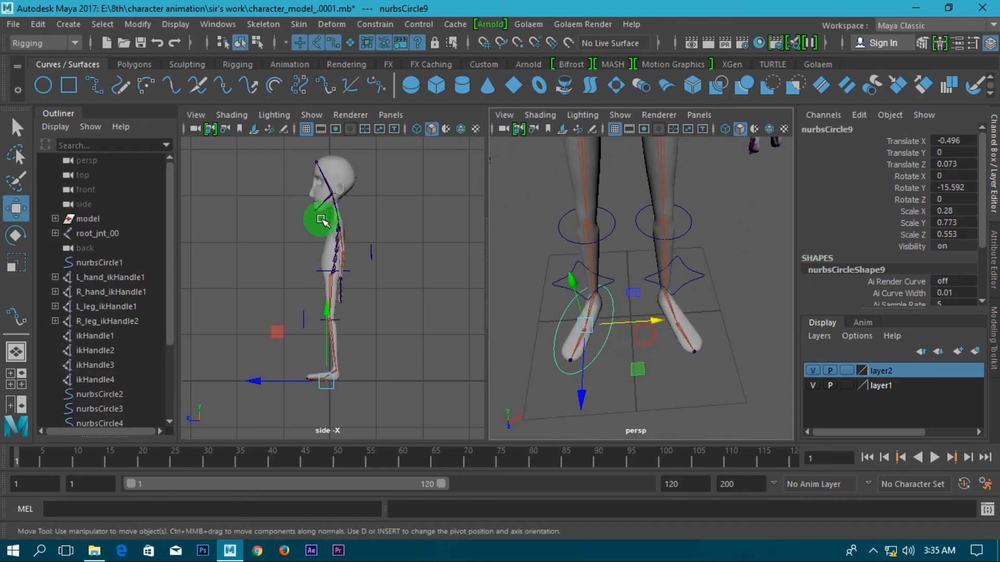
left_click(483, 64)
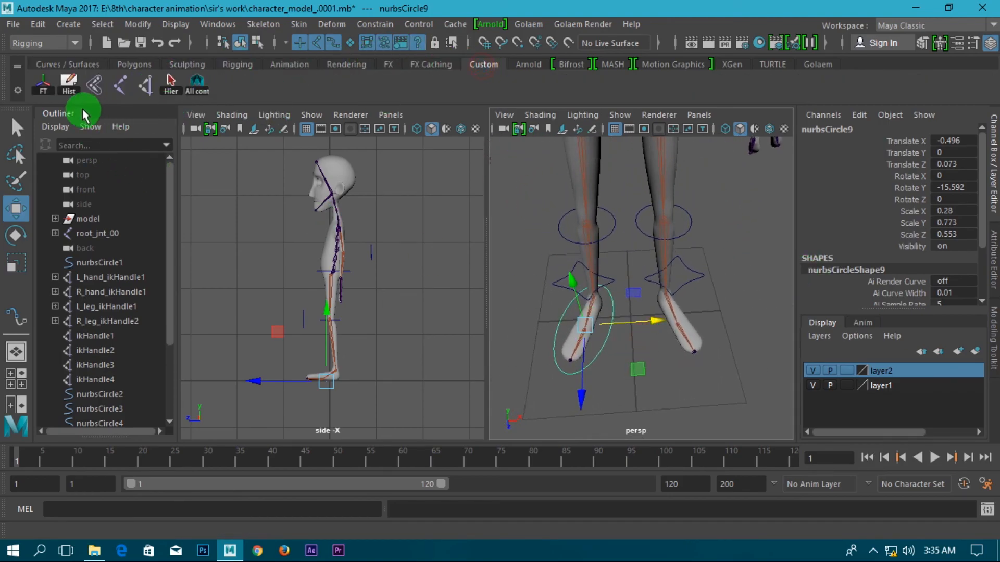
left_click(44, 84)
- Parent-constrain the right ankle IK handle R_leg_ikHandle2 to the right foot circle nurbsCircle9
scroll(665, 338, "down", 5)
scroll(664, 338, "up", 9)
middle_click_drag(654, 341, 703, 296, "alt")
left_click_drag(672, 357, 625, 321, "alt")
left_click(738, 313)
left_click(677, 384)
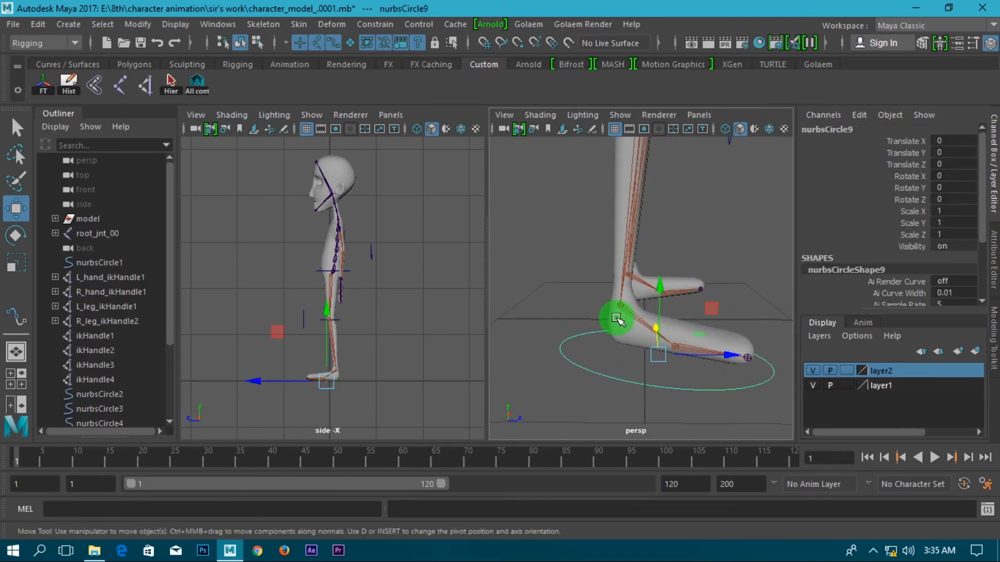
scroll(625, 321, "up", 5)
scroll(613, 347, "up", 3)
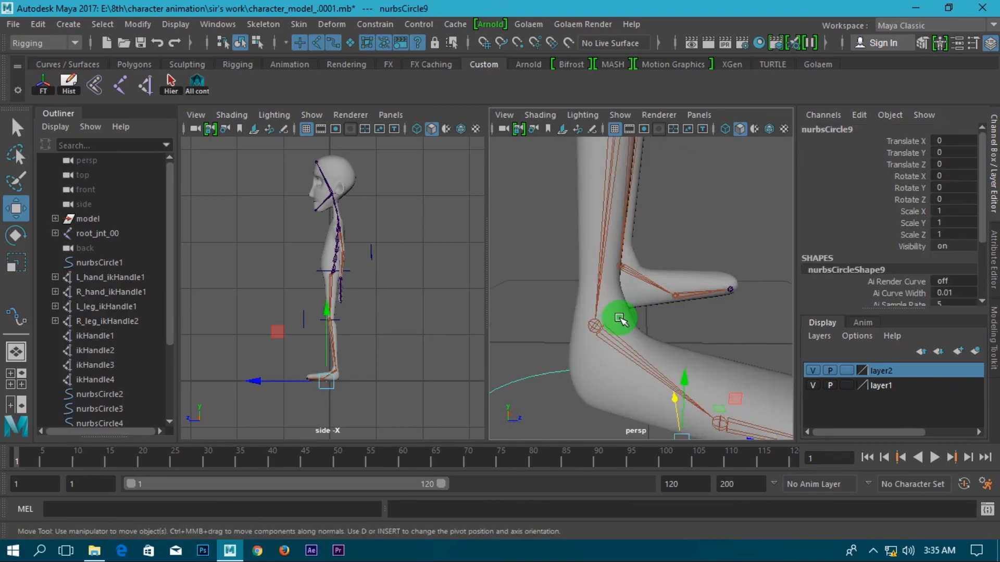
left_click(601, 324)
scroll(614, 323, "down", 5)
middle_click_drag(631, 335, 606, 335, "alt")
scroll(607, 315, "up", 3)
left_click(718, 319)
scroll(632, 318, "up", 5)
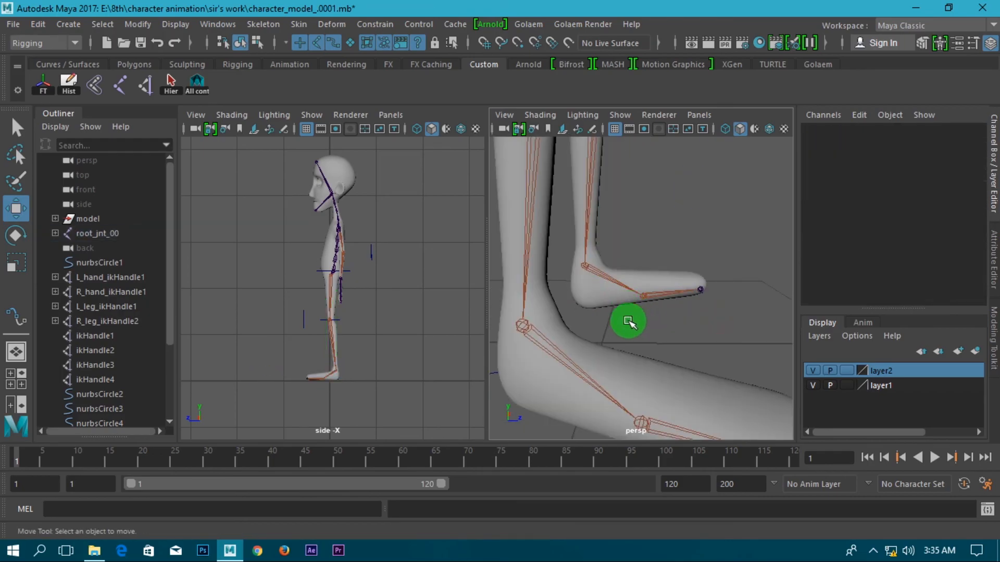
left_click(527, 328)
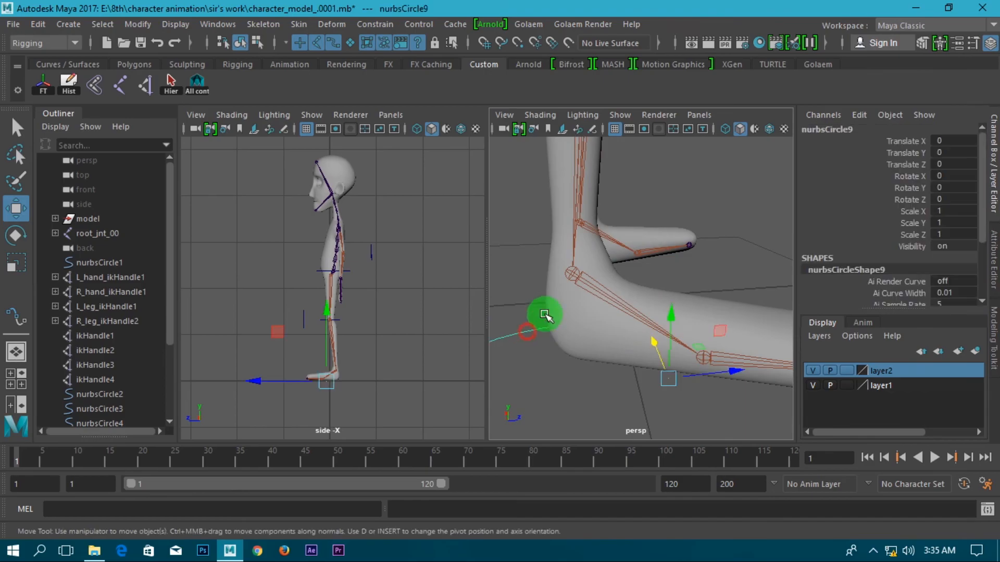
left_click(572, 273)
scroll(603, 285, "down", 4)
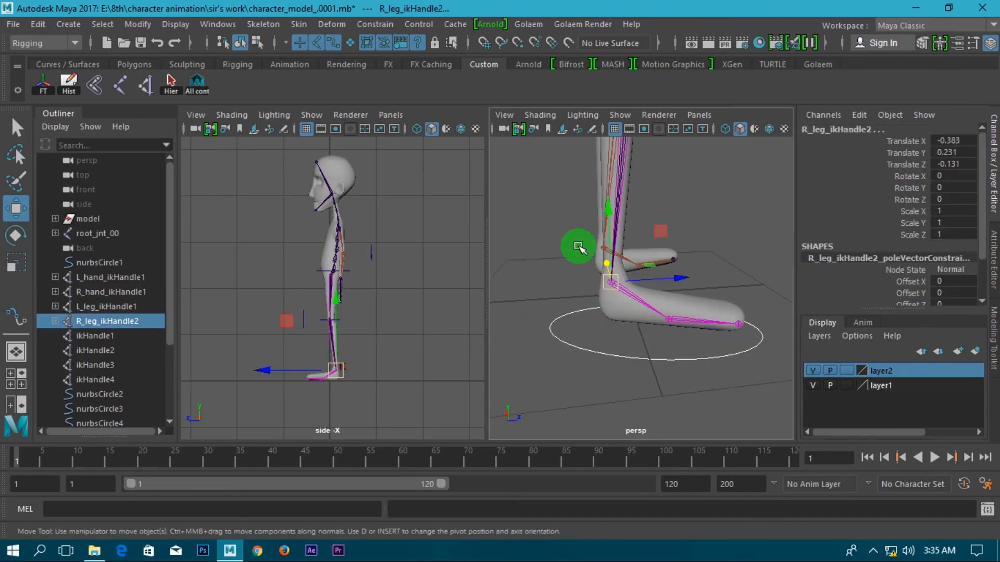
left_click_drag(379, 23, 391, 62)
- Duplicate the right foot circle onto the left foot at Translate X 1.055 and freeze the copy's transformations
left_click_drag(688, 290, 647, 350, "alt")
left_click(584, 375)
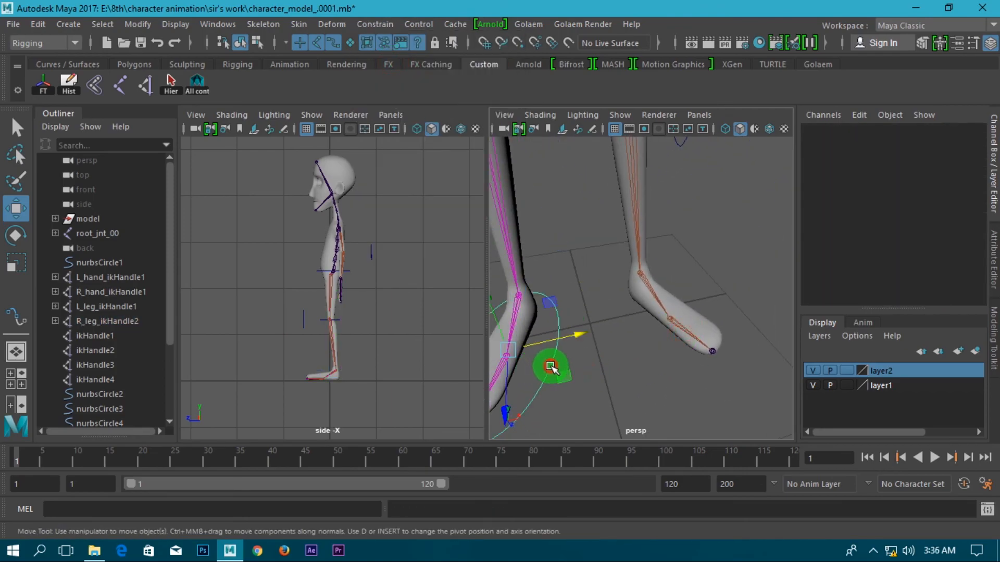
left_click(551, 368)
left_click_drag(569, 338, 713, 281)
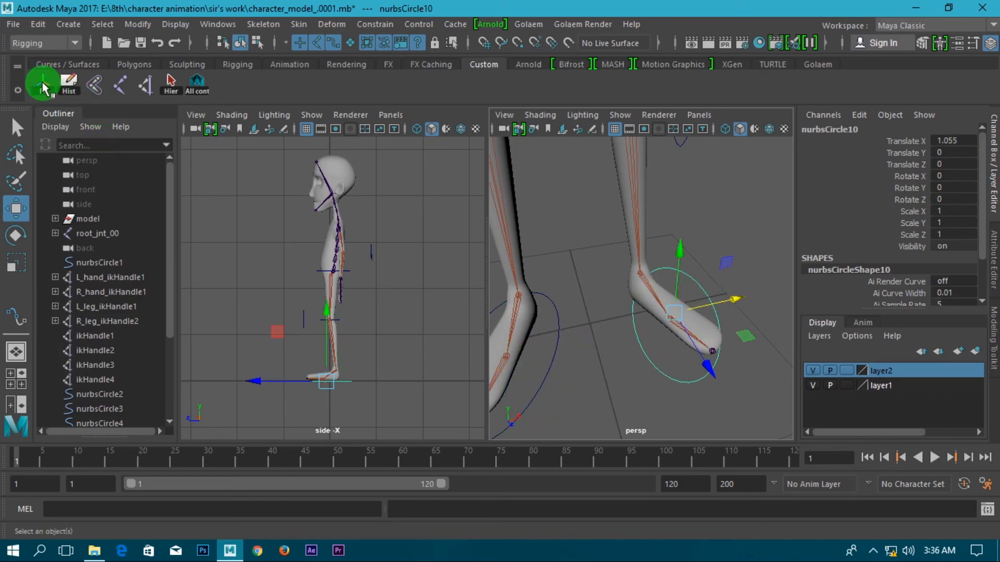
middle_click_drag(631, 365, 643, 320, "alt")
scroll(643, 323, "down", 4)
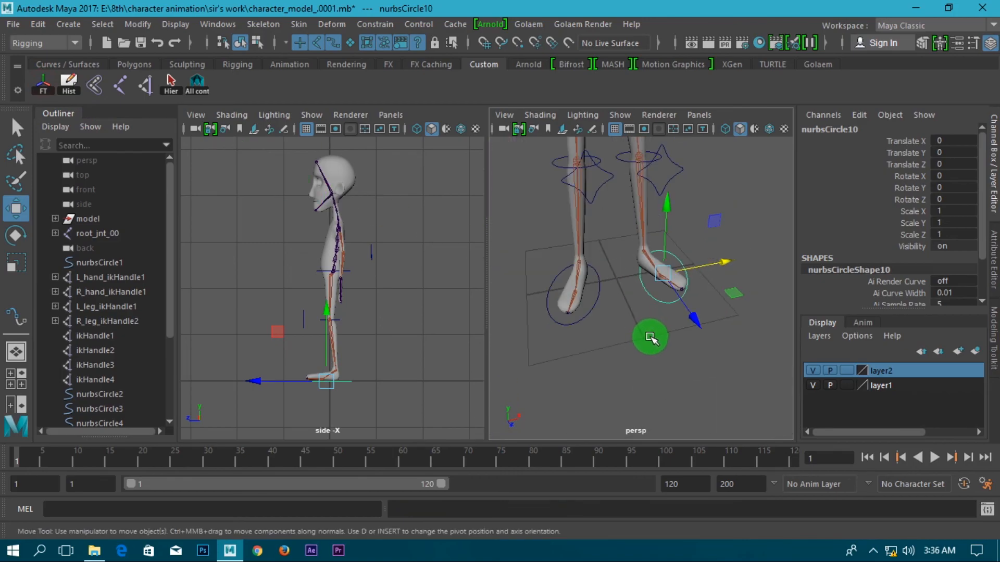
- Test the right foot control by moving its circle, and undo the move
left_click(602, 300)
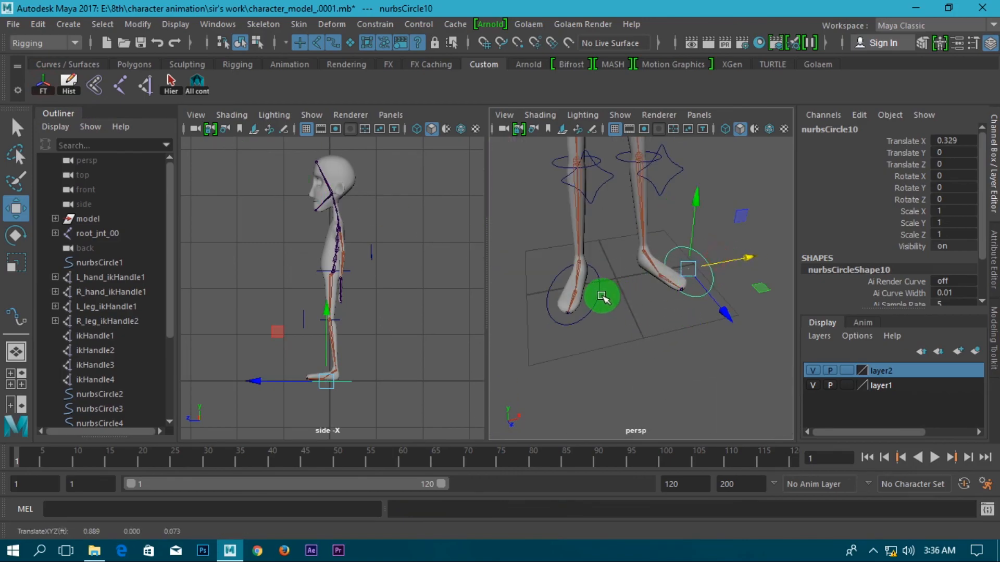
left_click_drag(599, 290, 641, 281)
key("ctrl+z")
scroll(627, 377, "up", 4)
left_click_drag(681, 295, 657, 292, "alt")
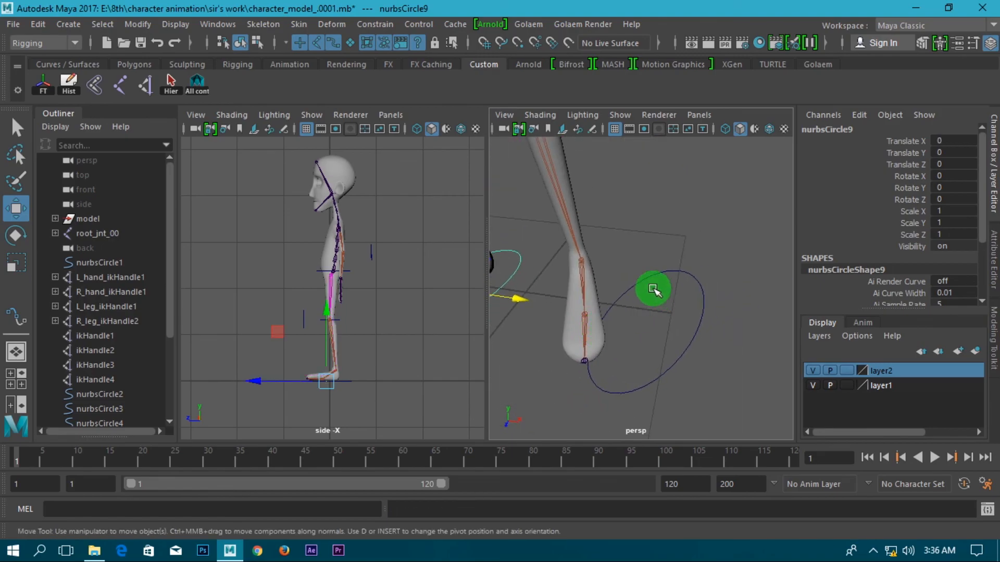
- Rotate and move the left foot circle to fit around the left foot, then freeze its transformations and delete its construction history
left_click(640, 280)
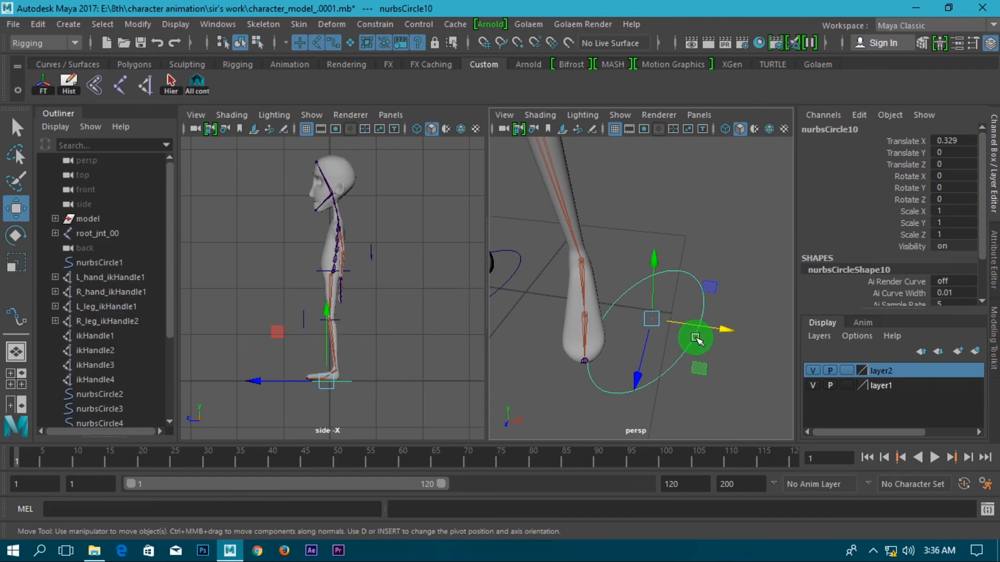
key("e")
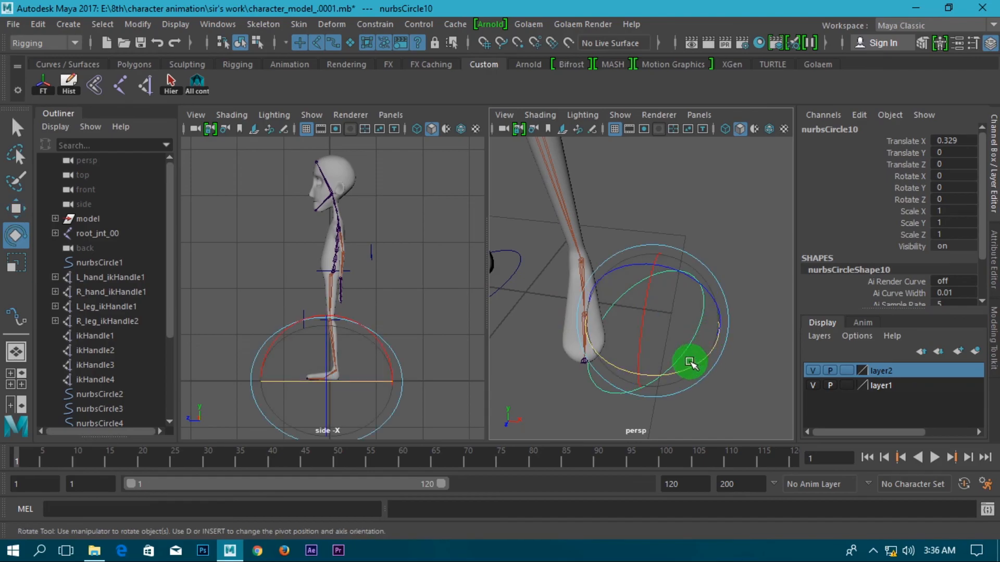
left_click_drag(688, 370, 625, 313)
key("w")
left_click_drag(624, 312, 511, 259, "alt")
left_click(70, 86)
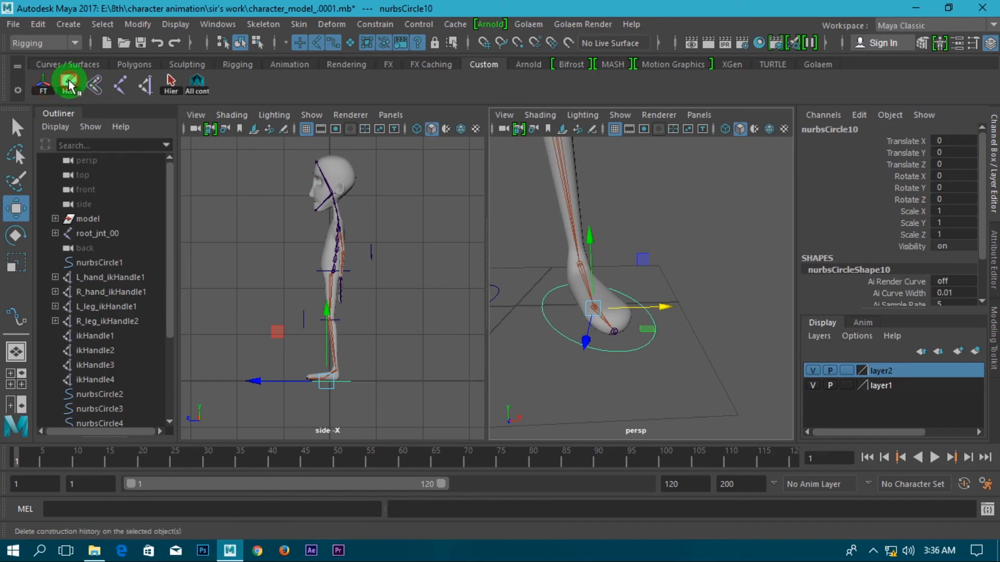
- Parent-constrain the left ankle IK handle L_leg_ikHandle1 to the left foot circle nurbsCircle10
scroll(584, 324, "down", 5)
left_click(646, 369)
left_click_drag(646, 369, 650, 337, "alt")
scroll(618, 361, "up", 5)
left_click(659, 335)
scroll(668, 305, "up", 4)
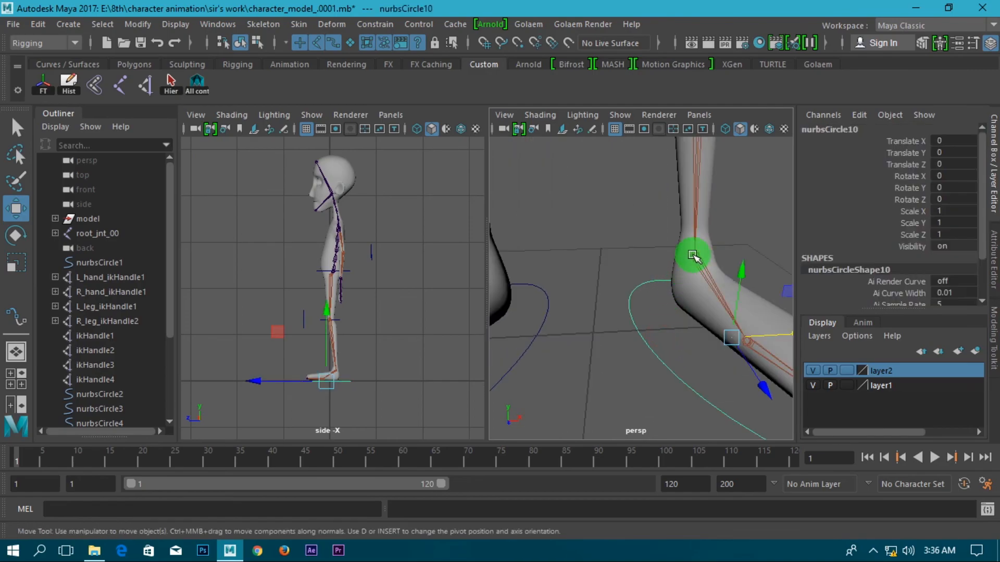
left_click(692, 255, "shift")
scroll(702, 273, "down", 4)
left_click_drag(680, 280, 667, 301, "alt")
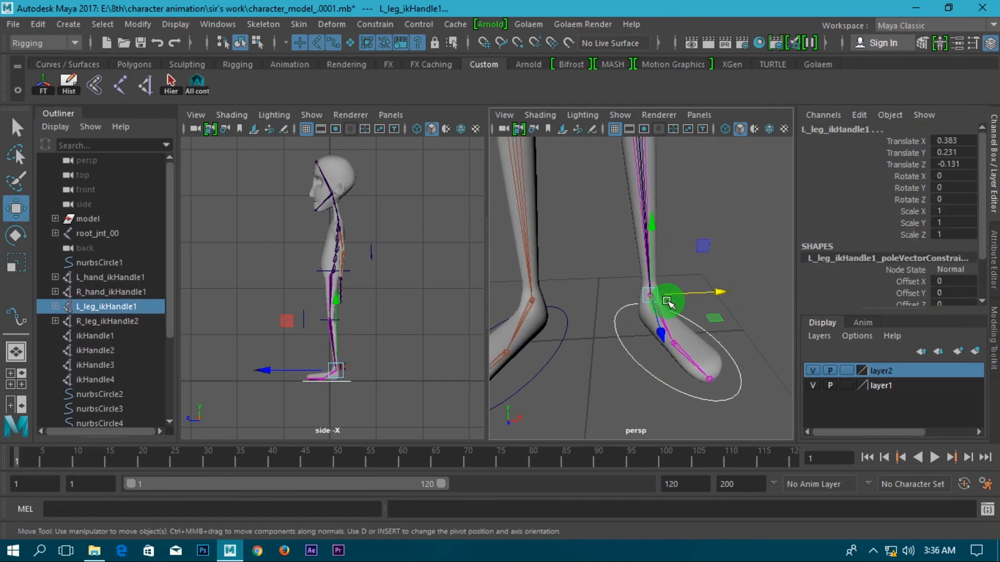
left_click(375, 25)
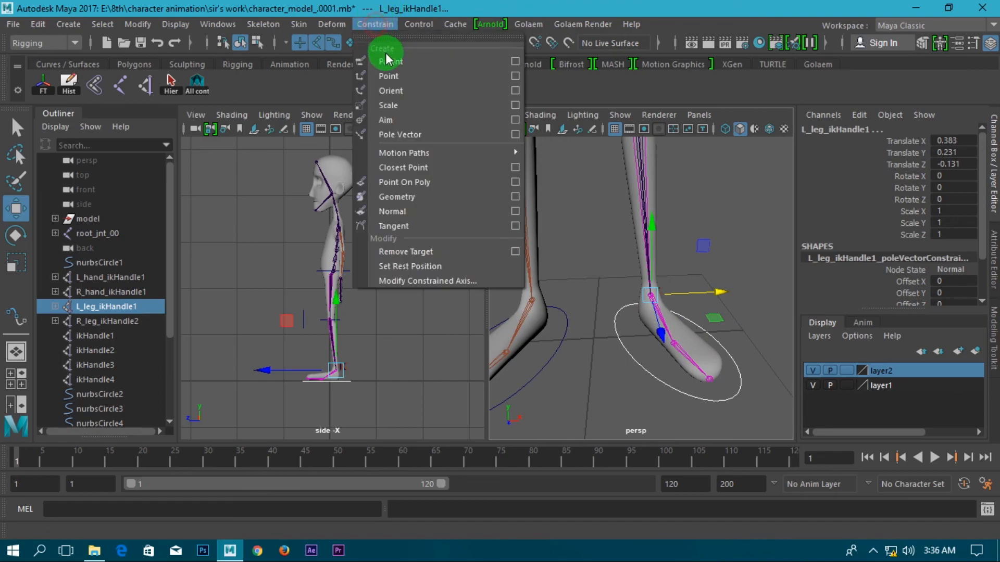
left_click(384, 63)
- Test the left foot control by moving its circle, and undo the move
right_click_drag(709, 350, 665, 374, "alt")
mouse_move(658, 337)
middle_mouse_down("alt")
mouse_move(657, 382)
mouse_move(663, 338)
middle_mouse_up("alt")
left_click(688, 381)
scroll(685, 380, "up", 4)
right_click_drag(662, 338, 650, 371, "alt")
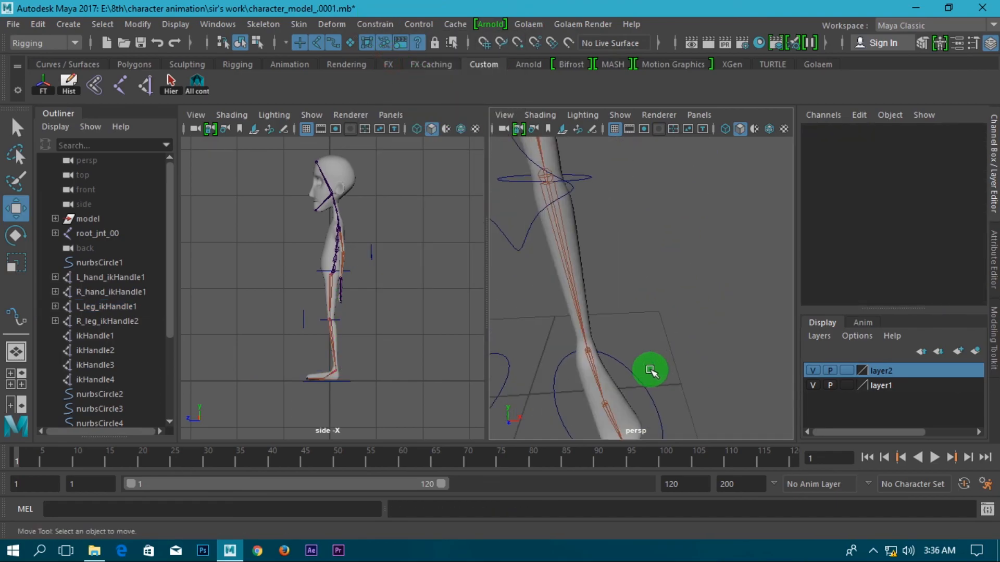
left_click(652, 387)
mouse_move(656, 395)
left_mouse_down()
mouse_move(754, 368)
mouse_move(655, 377)
left_mouse_up()
key("ctrl+z")
- Parent-constrain the right knee joint R_knee_jnt_02 to the right knee circle nurbsCircle7
scroll(684, 315, "down", 5)
left_click_drag(660, 309, 641, 289, "alt")
scroll(563, 258, "up", 6)
middle_click_drag(588, 266, 745, 279, "alt")
scroll(725, 284, "down", 5)
middle_click_drag(650, 292, 739, 256, "alt")
left_click_drag(579, 338, 655, 331, "alt")
scroll(655, 334, "up", 3)
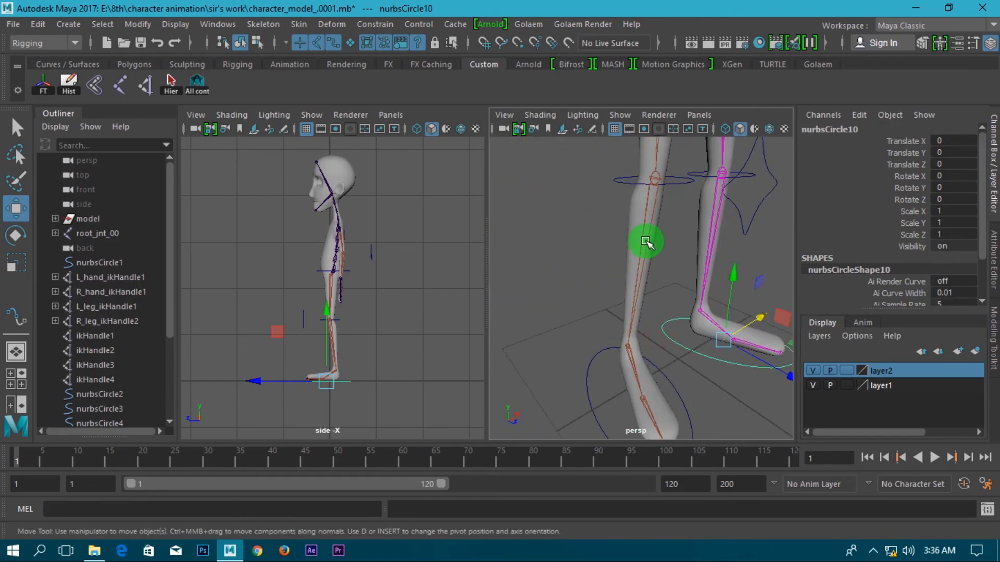
left_click(624, 187)
left_click(645, 179)
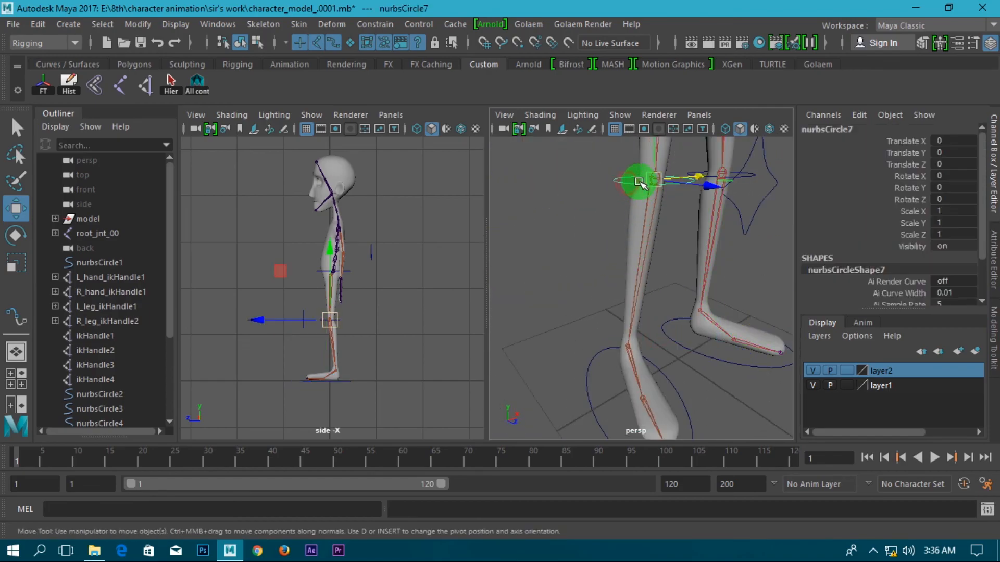
scroll(651, 178, "up", 3)
middle_click_drag(651, 179, 678, 347, "alt")
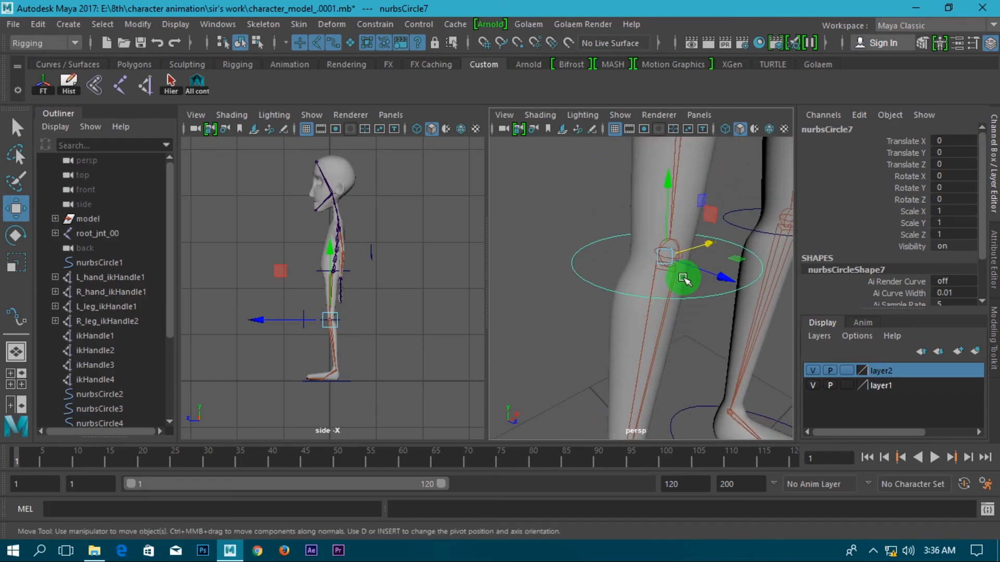
scroll(685, 245, "up", 4)
scroll(689, 250, "down", 7)
scroll(679, 255, "up", 3)
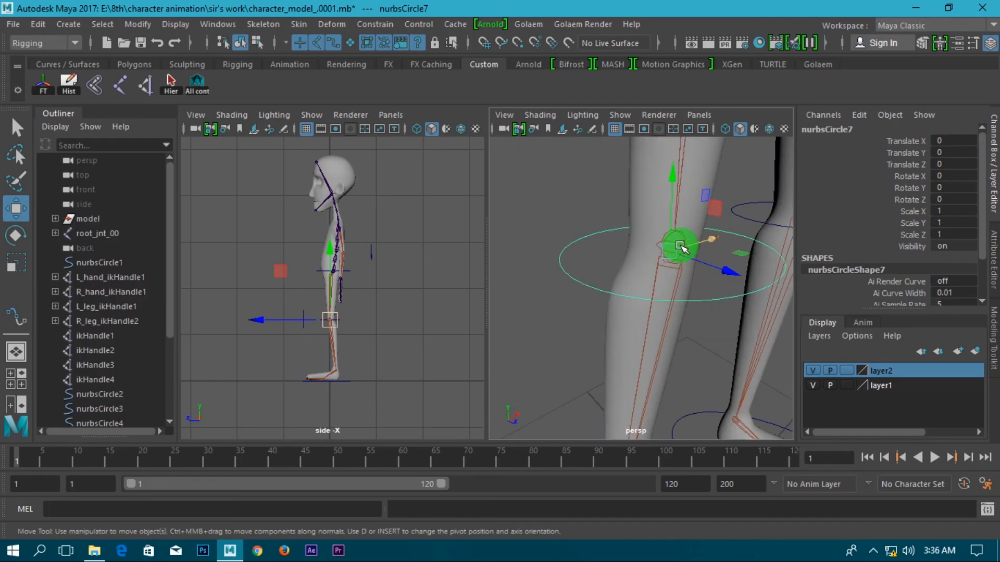
left_click(680, 270, "shift")
scroll(698, 266, "down", 7)
middle_click_drag(698, 328, 684, 292, "alt")
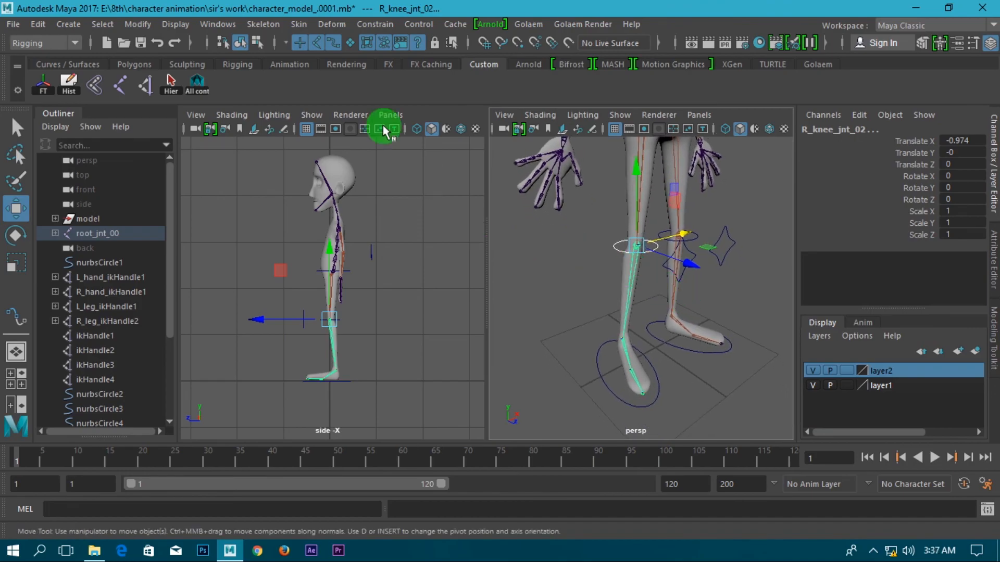
left_click(396, 24)
left_click(430, 62)
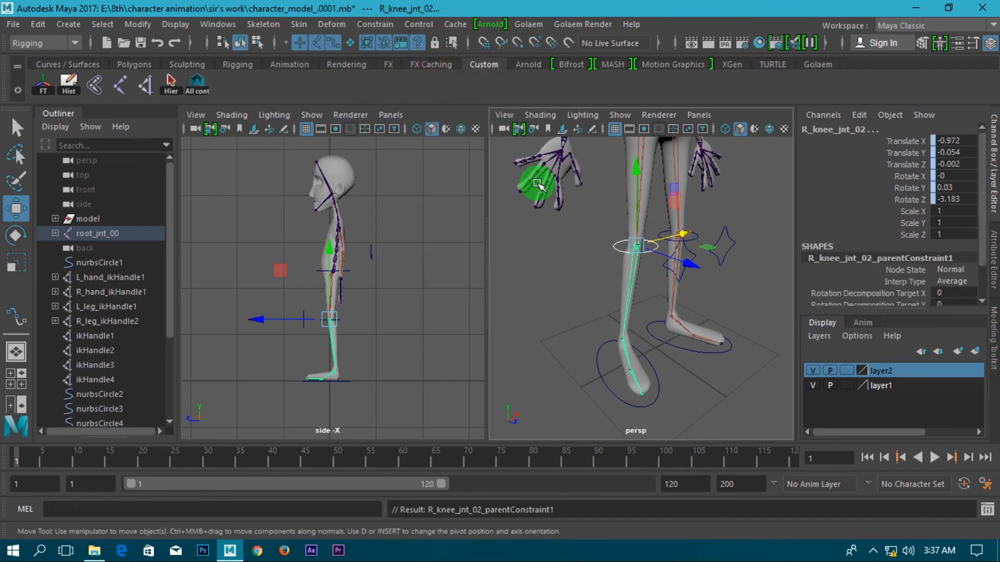
left_click_drag(673, 399, 598, 409, "alt")
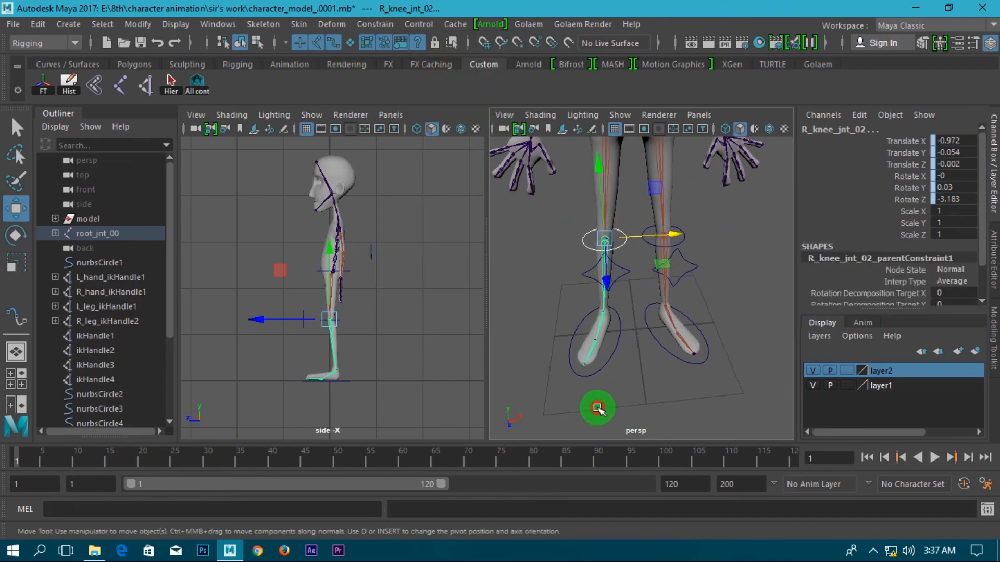
- Parent-constrain the left knee joint L_knee_jnt_02 to the left knee circle nurbsCircle8, then clear the selection
scroll(594, 358, "up", 5)
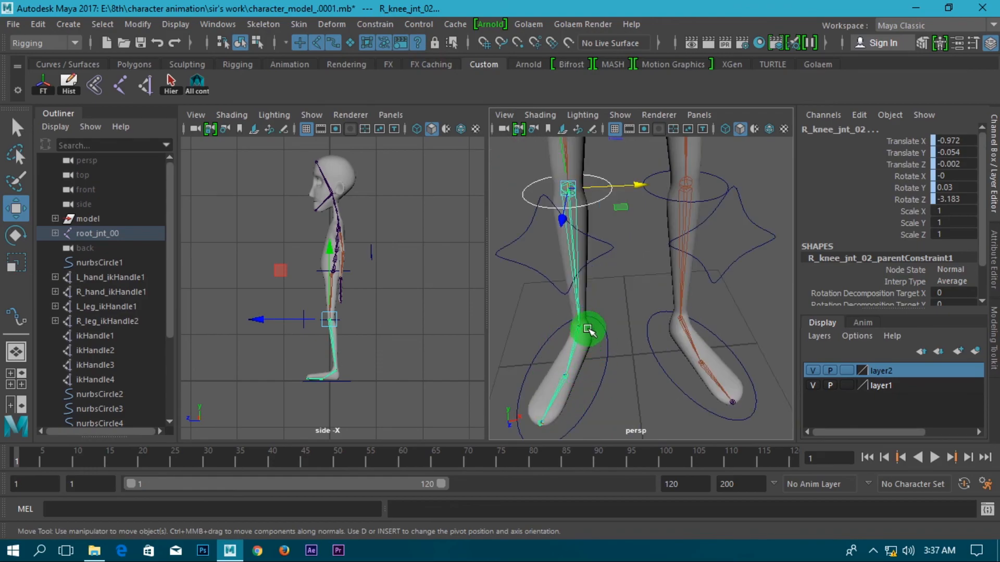
left_click_drag(651, 318, 592, 362, "alt")
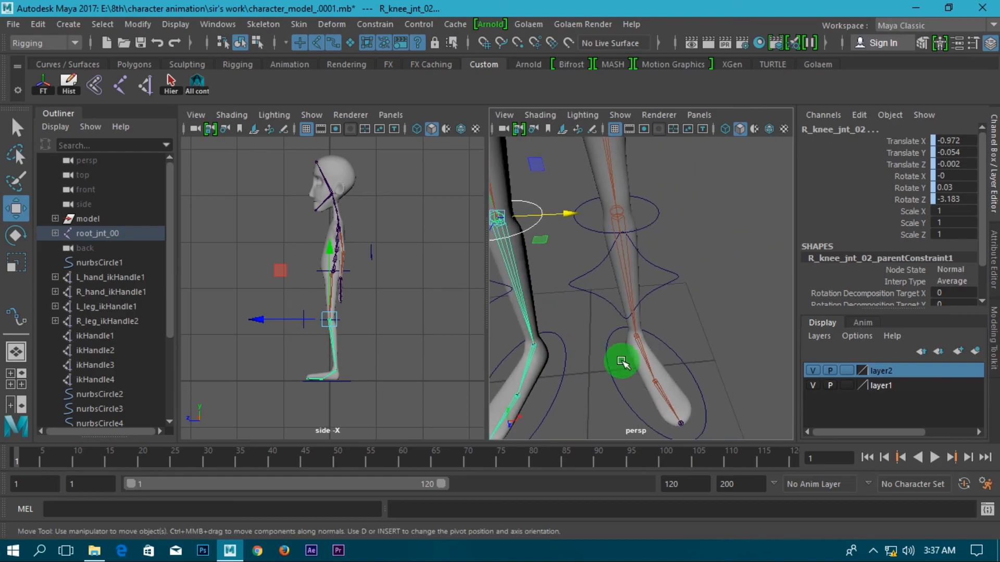
left_click_drag(786, 370, 659, 250, "alt")
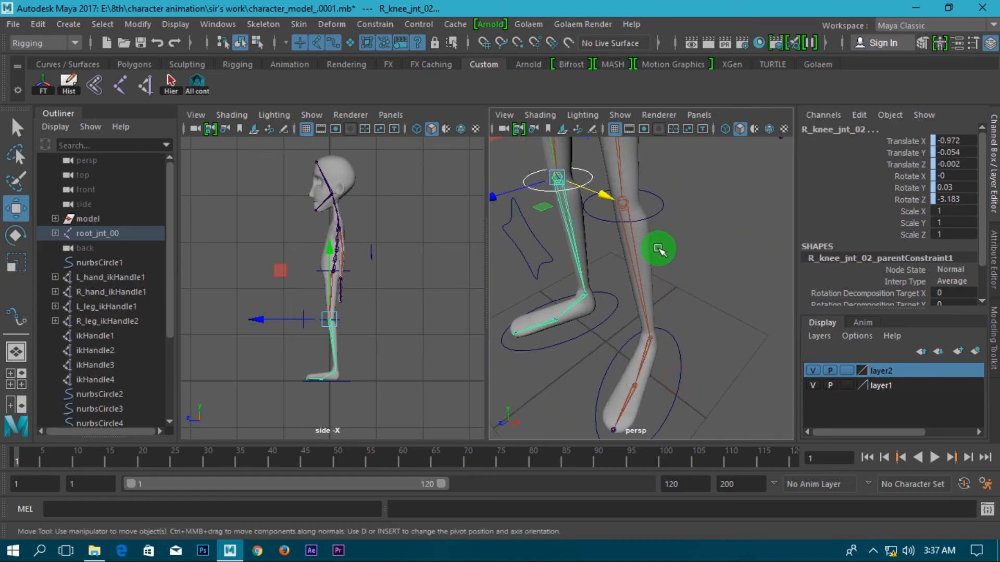
left_click(652, 217)
scroll(652, 214, "up", 4)
middle_click_drag(669, 209, 679, 291, "alt")
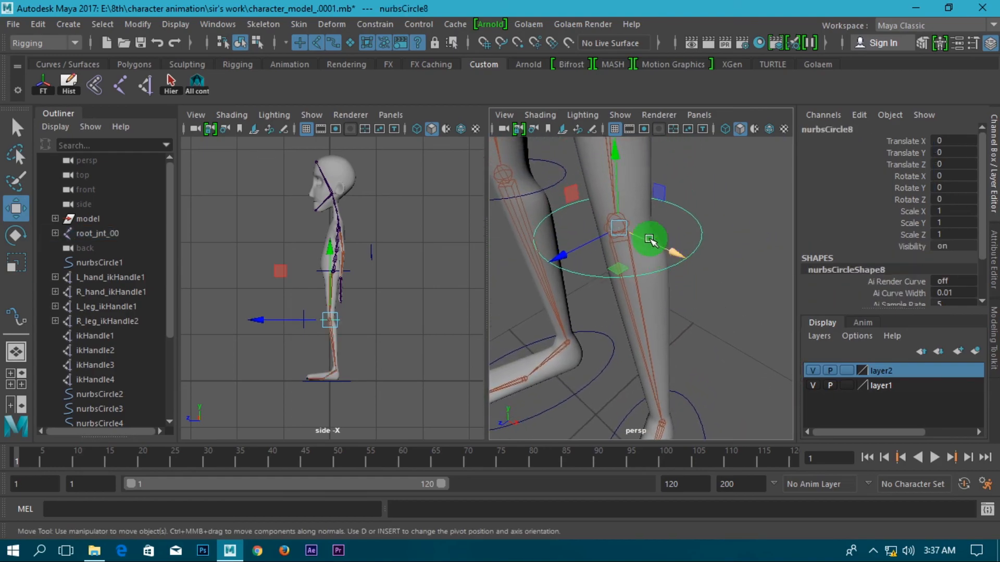
left_click_drag(614, 224, 611, 221)
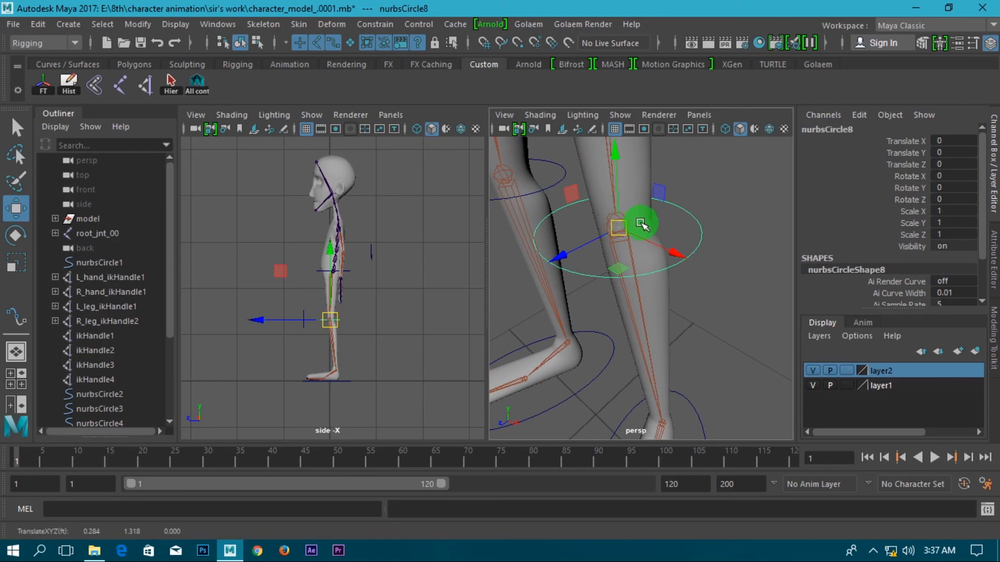
scroll(622, 227, "up", 5)
middle_click_drag(624, 179, 642, 251, "alt")
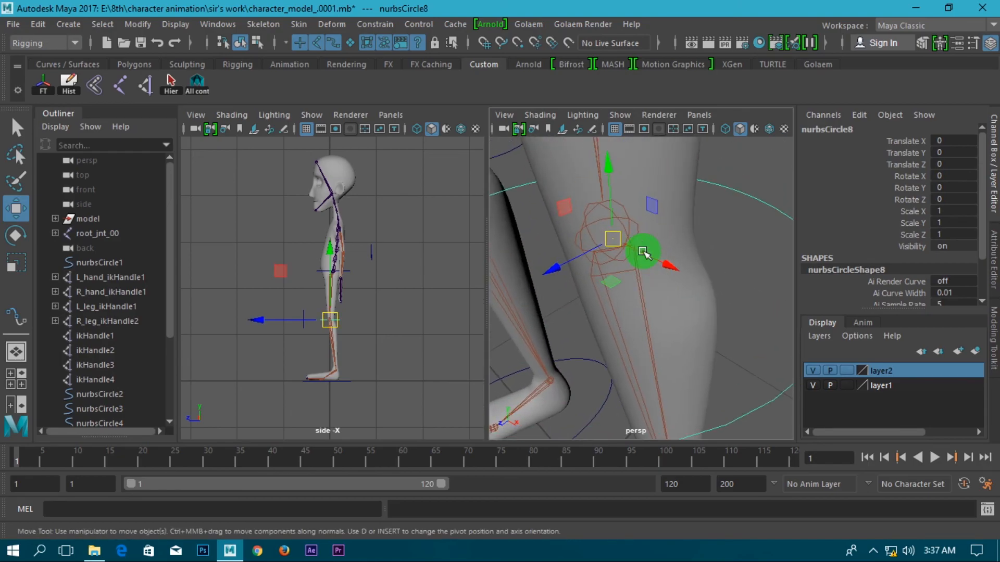
left_click(584, 217, "shift")
scroll(591, 223, "down", 7)
left_click_drag(678, 272, 707, 248, "alt")
left_click(375, 24)
left_click(418, 63)
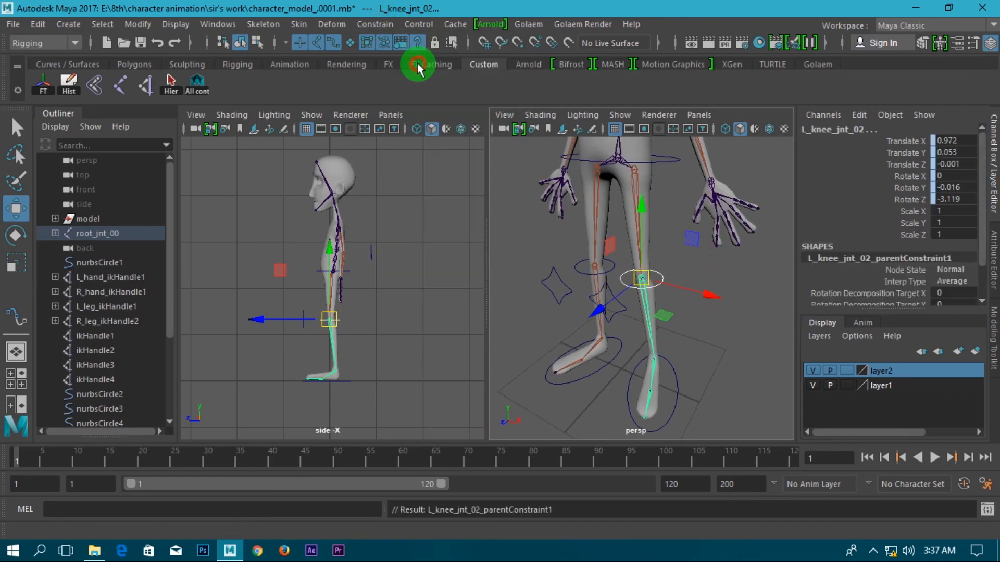
left_click(729, 316)
- Examine the rig from the front, checking the shoulder and arm joints and the existing hip, knee and foot controls
scroll(719, 314, "down", 6)
scroll(666, 303, "up", 6)
scroll(669, 306, "down", 5)
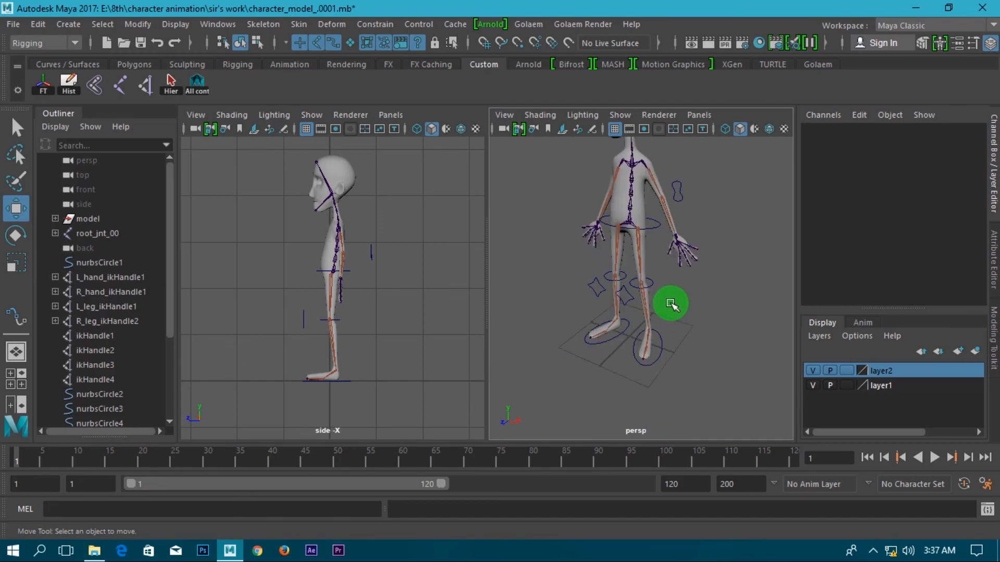
left_click_drag(670, 273, 728, 312, "alt")
middle_click_drag(710, 295, 707, 266, "alt")
scroll(679, 333, "up", 5)
scroll(679, 332, "up", 3)
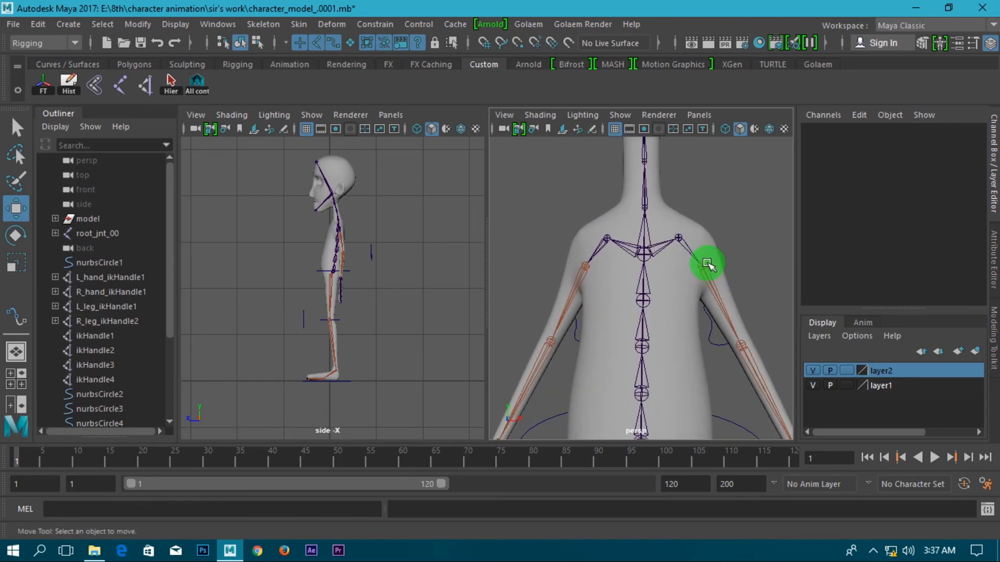
scroll(686, 293, "down", 4)
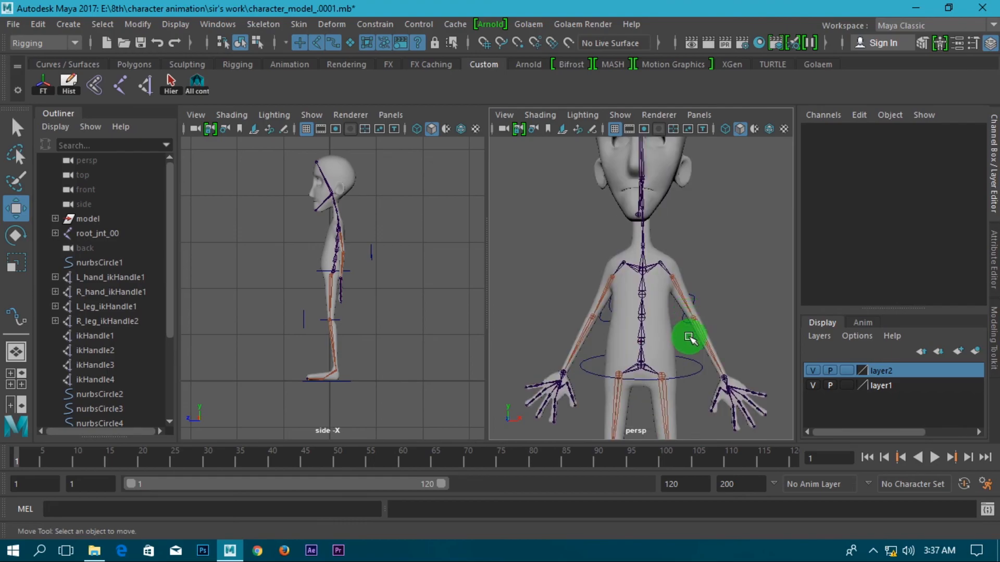
middle_click_drag(690, 380, 695, 178, "alt")
scroll(693, 198, "down", 4)
middle_click_drag(682, 335, 675, 298, "alt")
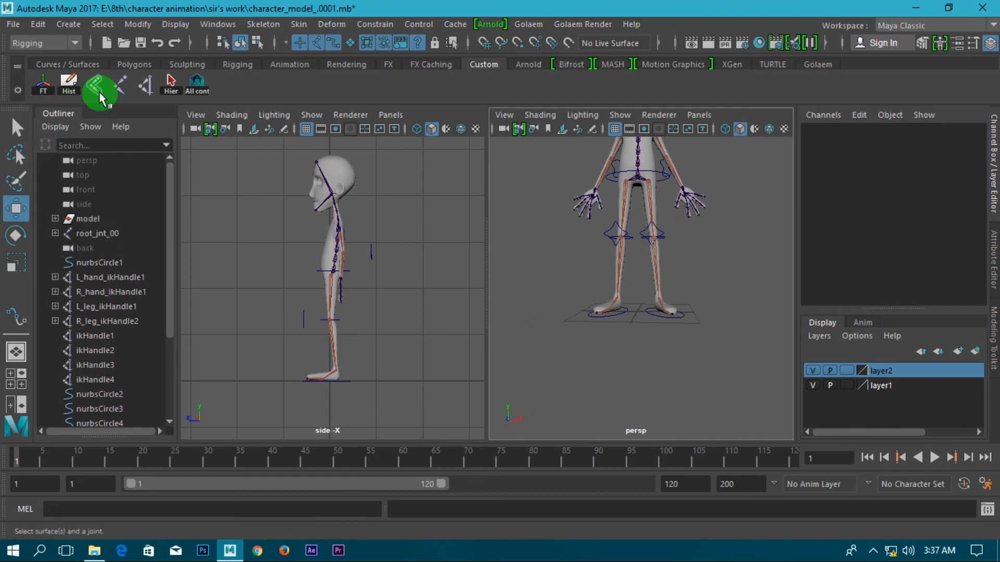
- Create a NURBS circle and set its Rotate X and Rotate Y to 90
left_click(84, 64)
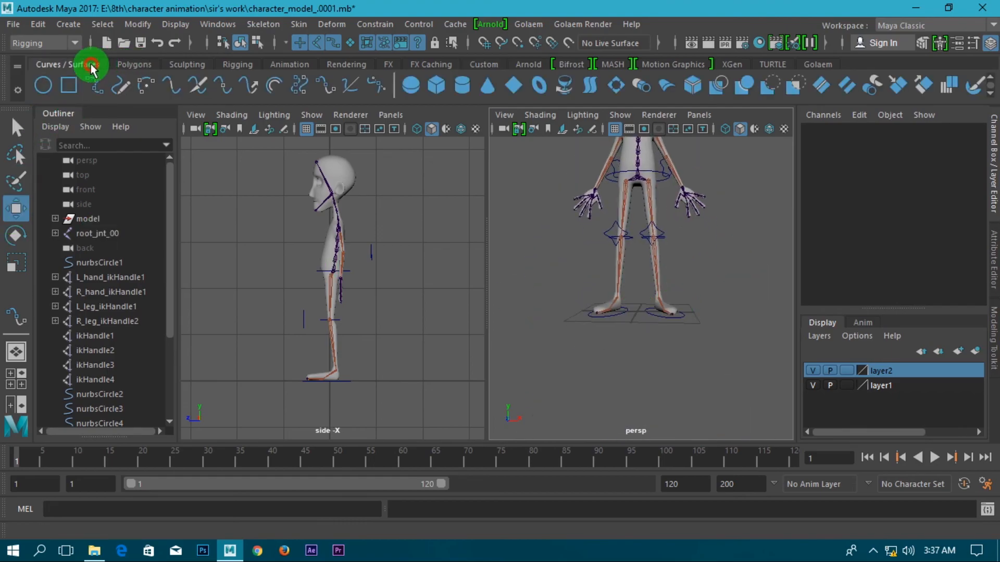
left_click(45, 86)
scroll(641, 346, "up", 4)
scroll(635, 330, "down", 5)
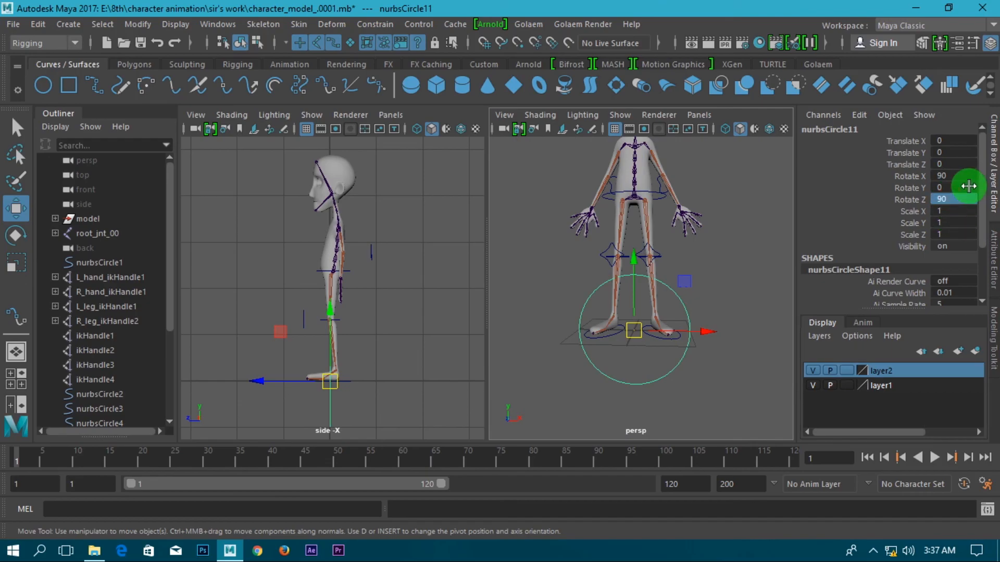
left_click_drag(713, 380, 642, 397, "alt")
key("ctrl+z")
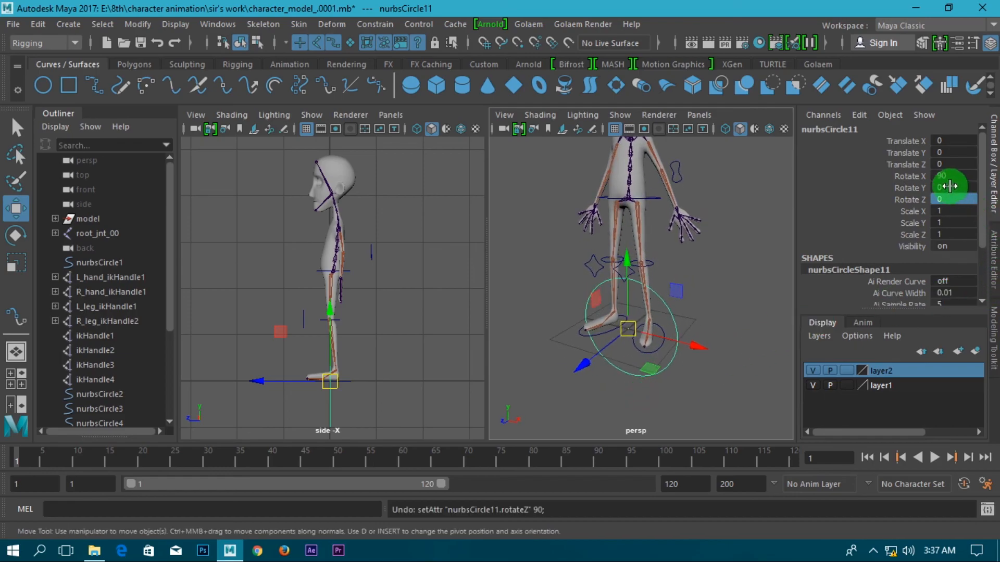
key("Return")
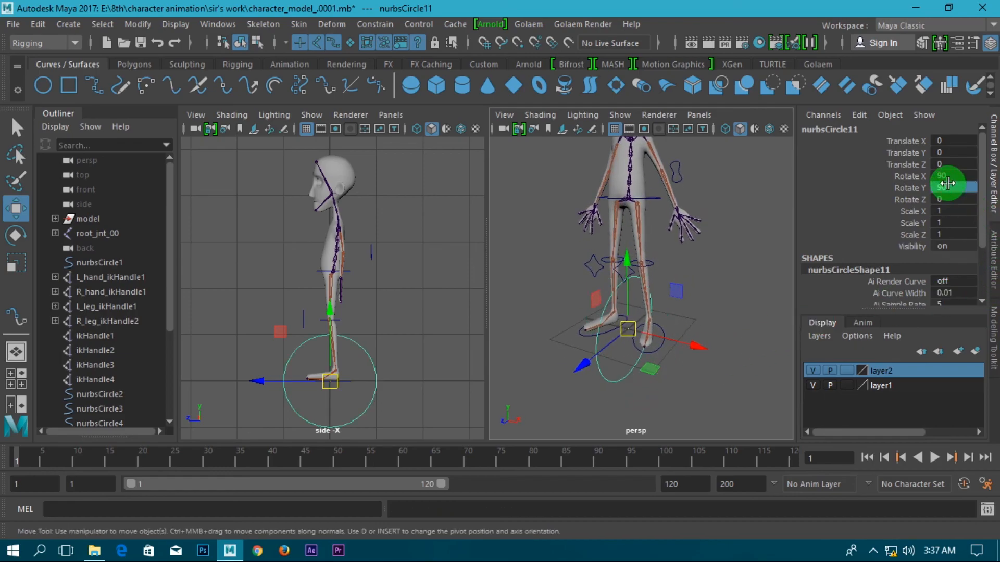
- Move the new circle up to the left shoulder area and scale it uniformly to about 0.258
left_click_drag(651, 347, 714, 341, "alt")
left_click(627, 266)
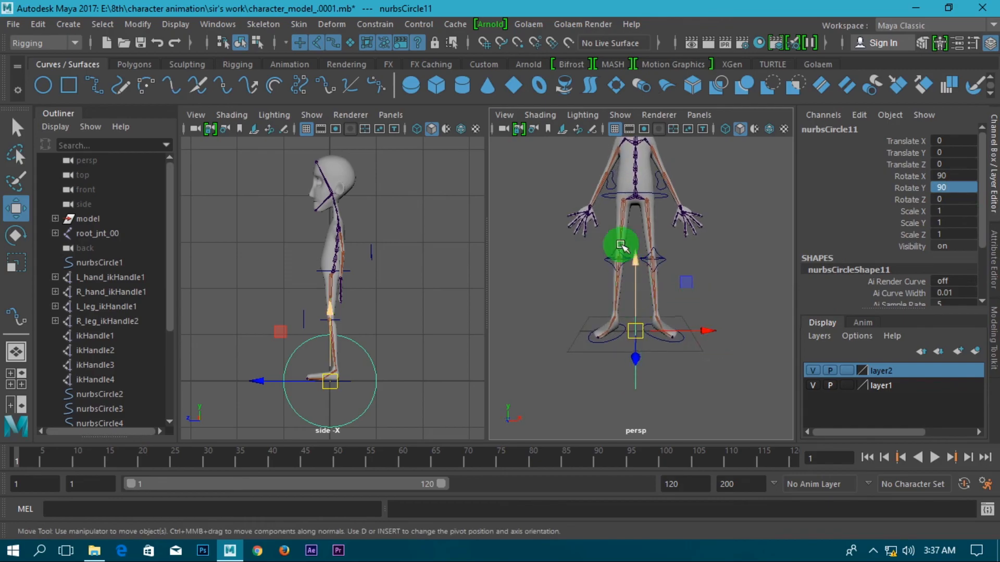
left_click_drag(634, 262, 623, 109)
middle_click_drag(699, 252, 717, 402, "alt")
left_click_drag(651, 295, 658, 220)
scroll(699, 306, "up", 5)
scroll(701, 308, "down", 1)
middle_click_drag(701, 308, 654, 317, "alt")
left_click_drag(674, 254, 703, 260)
left_click_drag(727, 355, 631, 364, "alt")
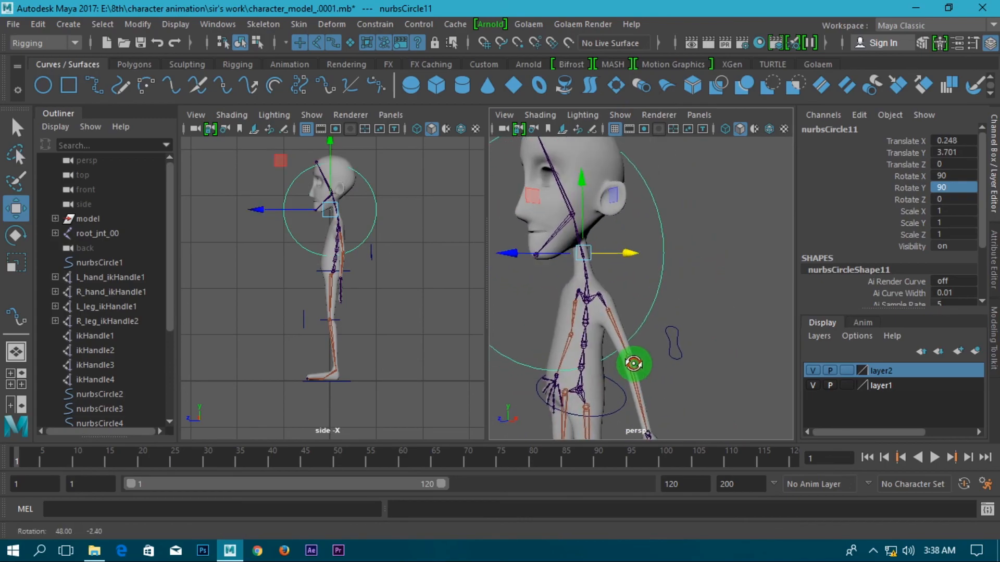
left_click_drag(580, 219, 598, 335)
left_click_drag(675, 401, 666, 373, "alt")
key("r")
left_click_drag(612, 334, 500, 275)
- Shift the circle around the left upper arm, to about X 0.302, Y 3.156, Z -0.231
left_click_drag(665, 346, 752, 284, "alt")
scroll(729, 305, "up", 8)
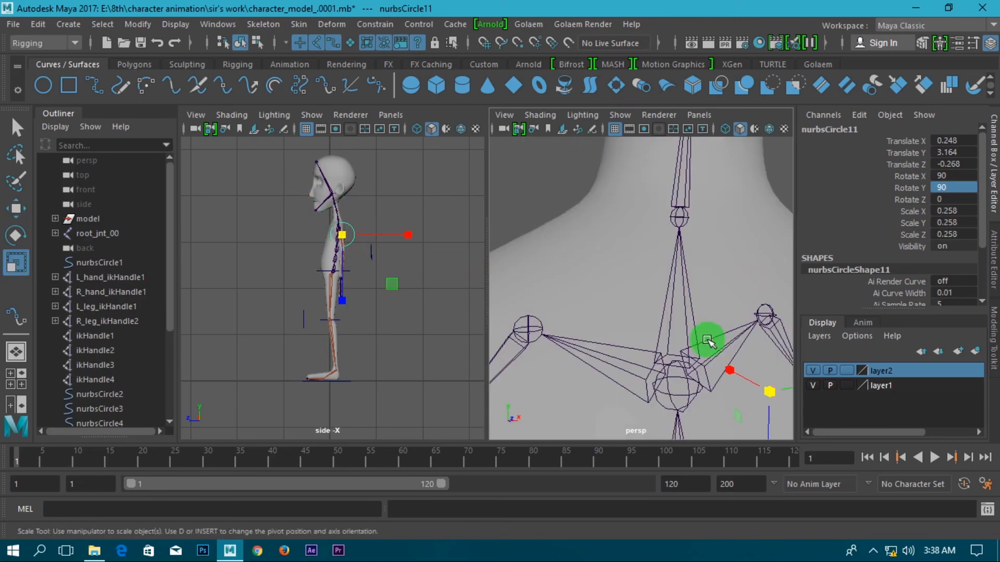
middle_click_drag(739, 380, 649, 404, "alt")
left_click_drag(650, 404, 621, 402, "alt")
middle_click_drag(621, 402, 642, 334, "alt")
left_click_drag(641, 333, 645, 308, "alt")
scroll(589, 351, "down", 8)
scroll(716, 327, "up", 7)
left_click_drag(716, 328, 562, 351, "alt")
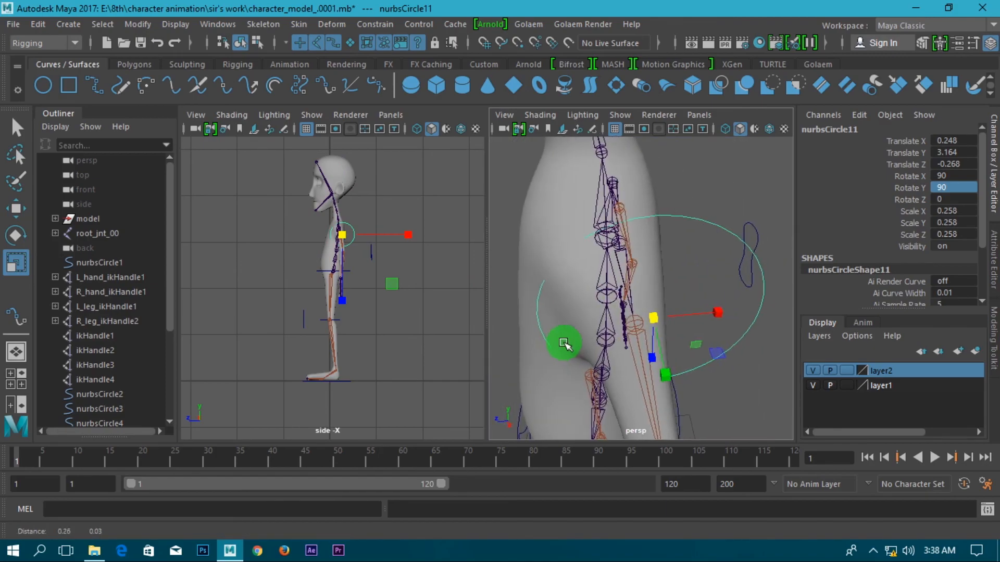
key("w")
left_click_drag(609, 321, 593, 323)
left_click_drag(653, 346, 721, 197, "alt")
left_click_drag(697, 247, 719, 245)
left_click_drag(728, 319, 704, 254, "alt")
left_click_drag(663, 313, 555, 313, "alt")
left_click_drag(553, 260, 714, 259)
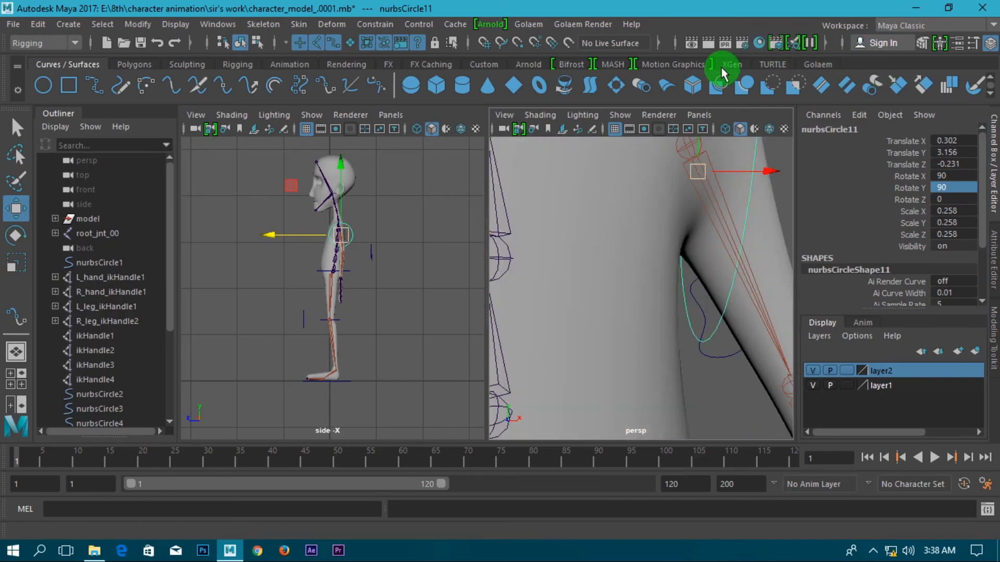
- Switch the perspective viewport to the orthographic front view and widen it
left_click(707, 114)
mouse_move(798, 157)
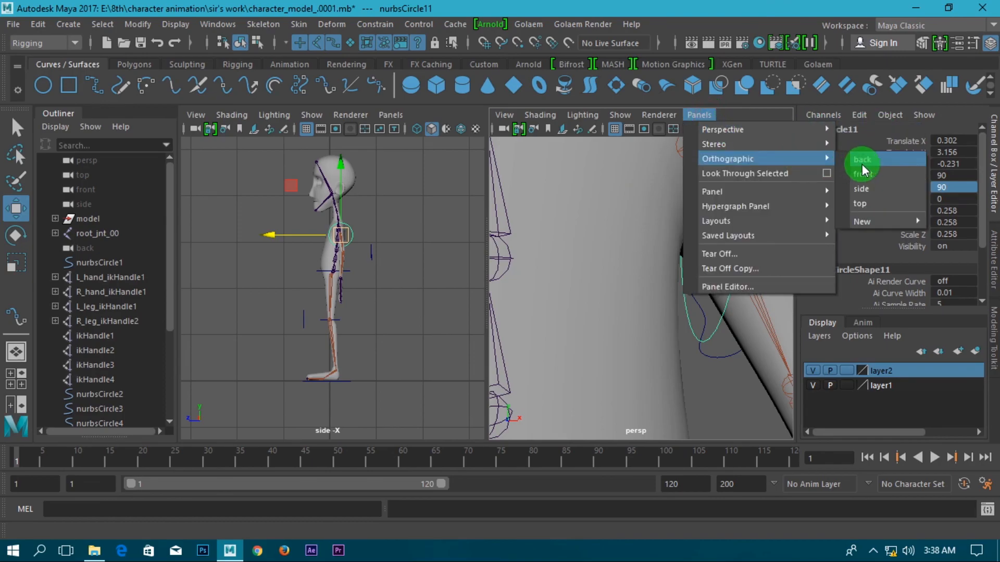
left_click(871, 173)
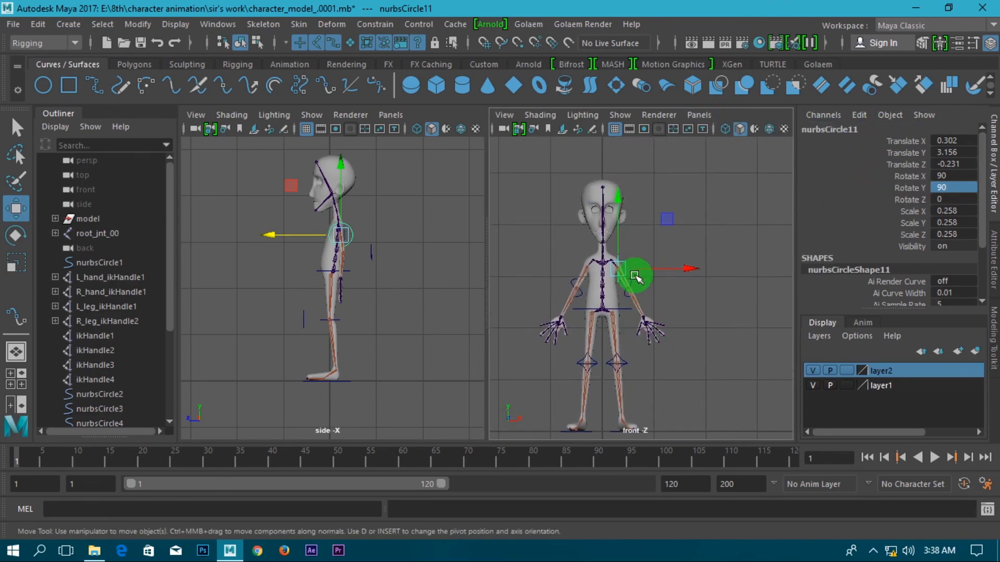
scroll(626, 268, "up", 5)
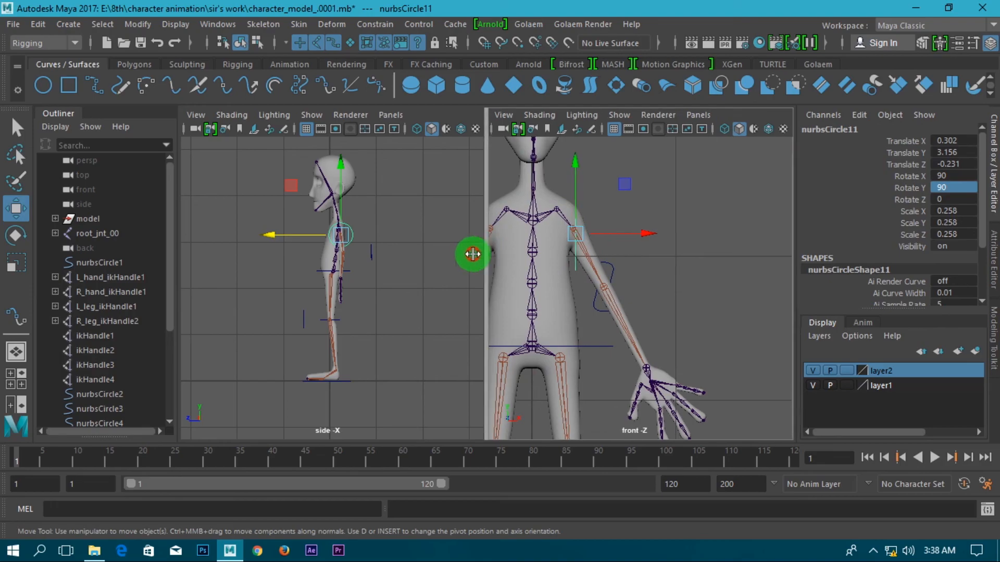
left_click_drag(486, 252, 399, 257)
- Align the circle with the left upper arm joint in the front view, at about X 0.287, Y 3.188
scroll(640, 170, "up", 5)
middle_click_drag(544, 246, 665, 391, "alt")
scroll(526, 277, "up", 2)
left_click_drag(515, 254, 547, 264)
scroll(555, 268, "down", 6)
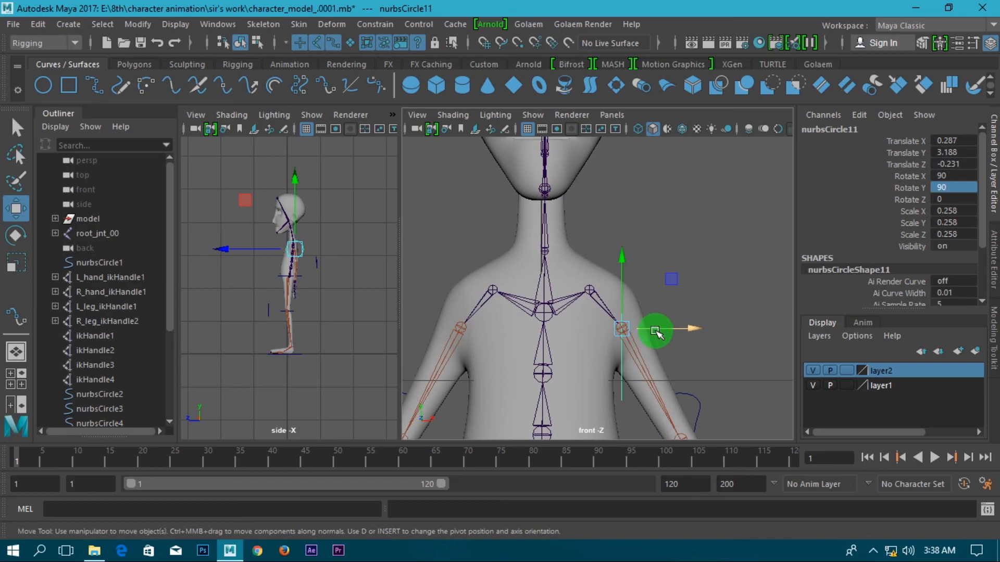
- Duplicate the left arm circle onto the right upper arm joint and freeze the transformations of both circles
left_click_drag(657, 326, 633, 334)
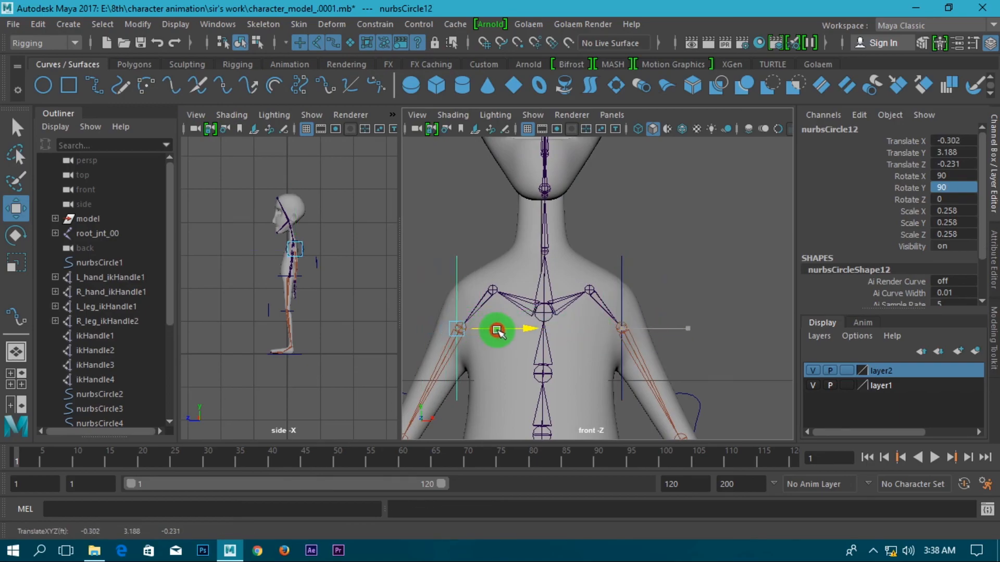
left_click(622, 263)
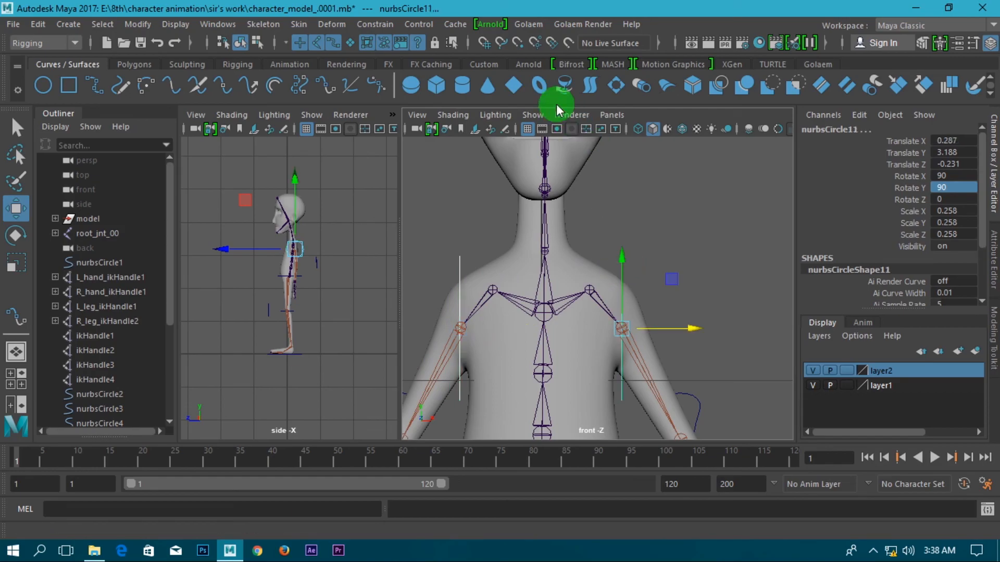
left_click(484, 64)
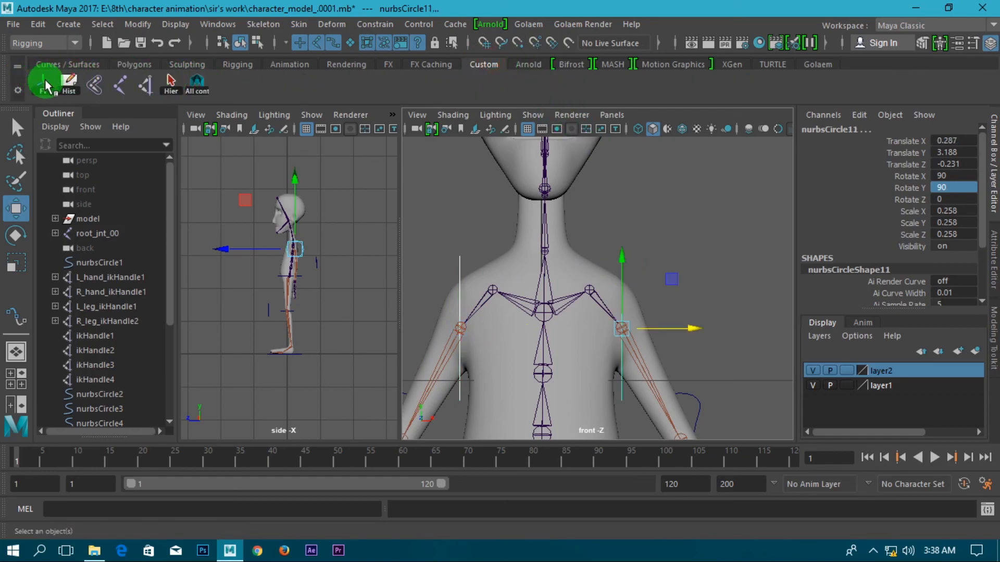
left_click(655, 229)
left_click(622, 266)
left_click(459, 274)
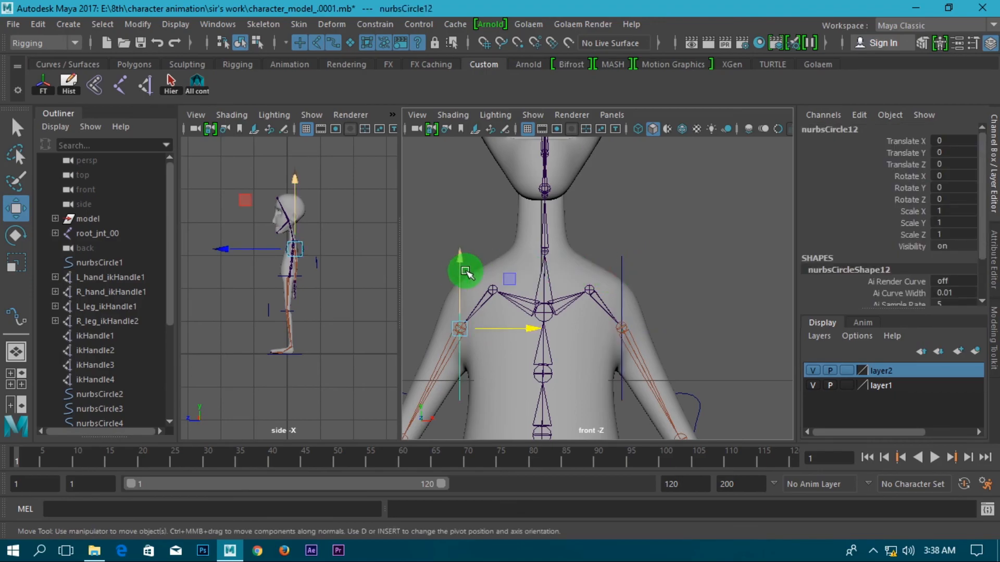
left_click(461, 210)
scroll(588, 311, "down", 3)
middle_click_drag(706, 280, 701, 230, "alt")
scroll(667, 241, "down", 2)
middle_click_drag(658, 257, 618, 297, "alt")
scroll(618, 298, "up", 6)
scroll(651, 197, "up", 2)
middle_click_drag(620, 337, 636, 276, "alt")
scroll(651, 198, "down", 2)
left_click(599, 217)
right_click_drag(614, 241, 699, 263, "alt")
middle_click_drag(699, 263, 696, 223, "alt")
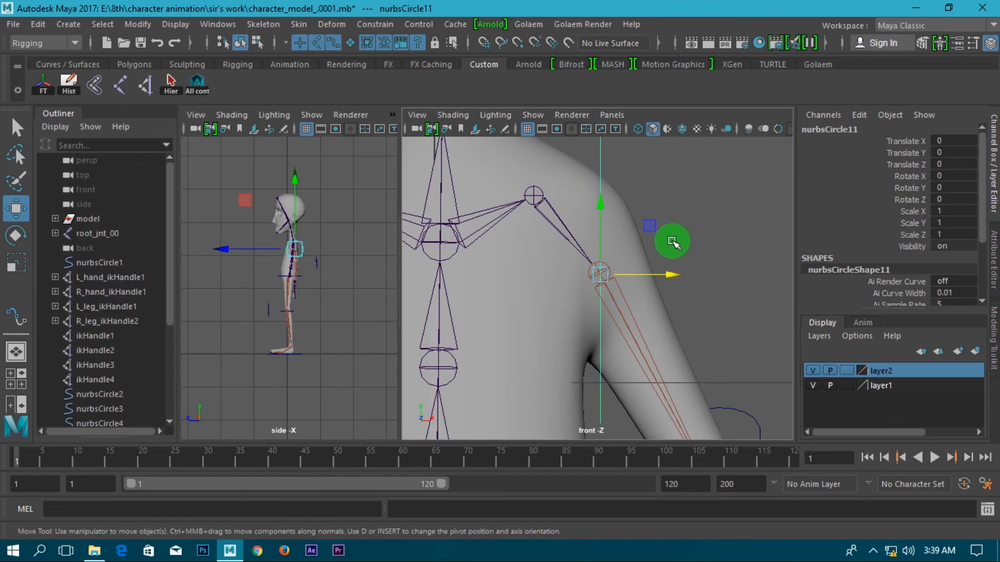
scroll(646, 248, "up", 2)
left_click_drag(611, 266, 614, 267)
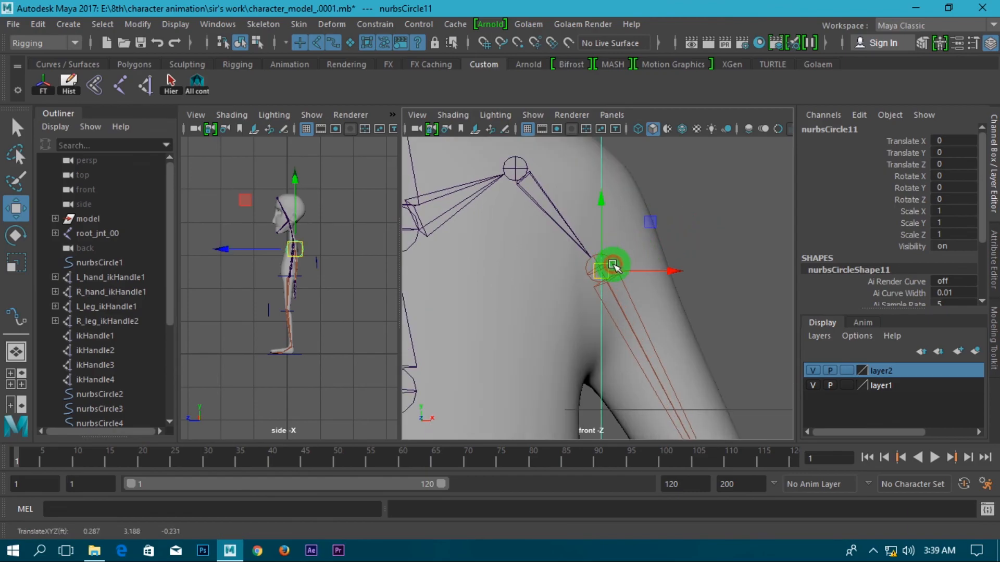
scroll(657, 243, "up", 3)
left_click(729, 225)
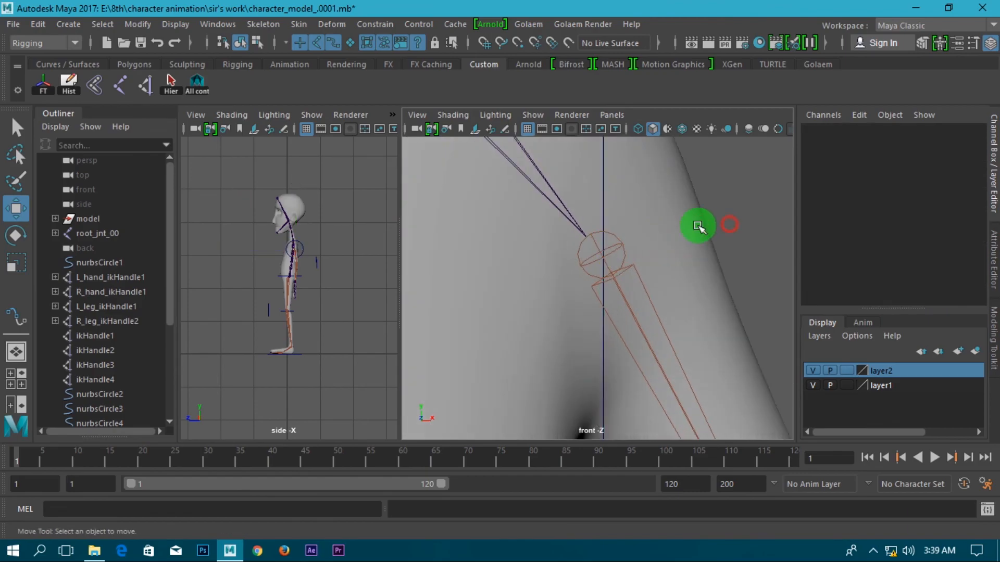
- Parent-constrain the left upper arm joint L_arm_jnt_01 to its circle nurbsCircle11
left_click(604, 195)
scroll(622, 271, "up", 4)
middle_click_drag(639, 213, 613, 246, "alt")
left_click(614, 233)
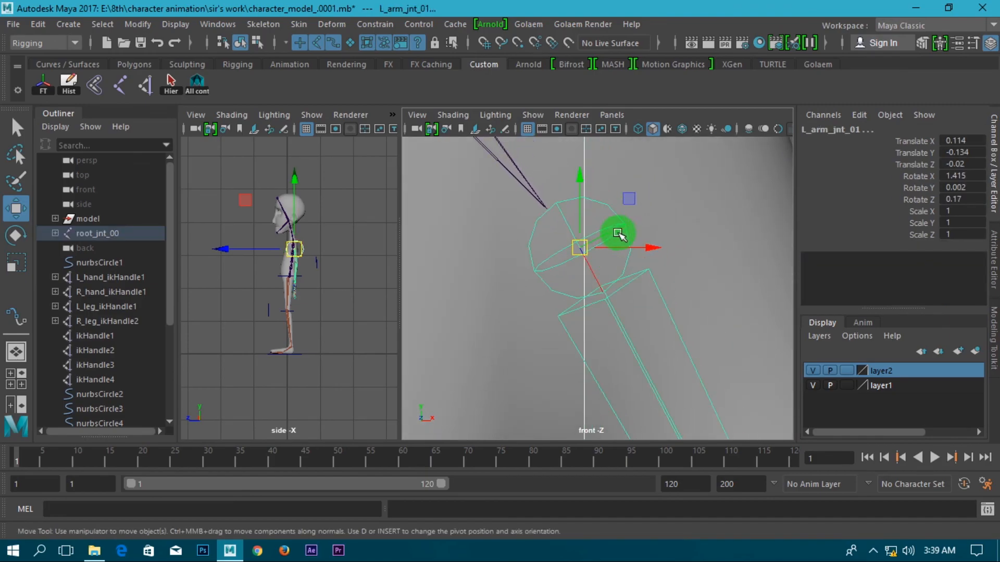
scroll(627, 232, "down", 6)
left_click(379, 24)
left_click(405, 60)
- Parent-constrain the right upper arm joint R_arm_jnt_01 to its circle nurbsCircle12
scroll(489, 262, "up", 3)
middle_click_drag(479, 280, 610, 259, "alt")
left_click(511, 252)
scroll(560, 265, "up", 2)
left_click(584, 183)
scroll(587, 279, "up", 8)
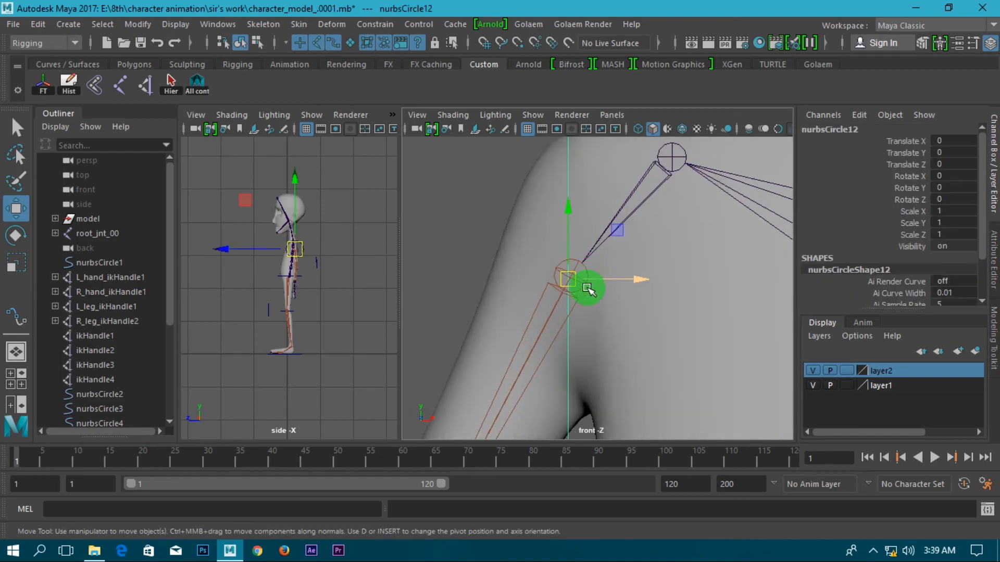
left_click(565, 286)
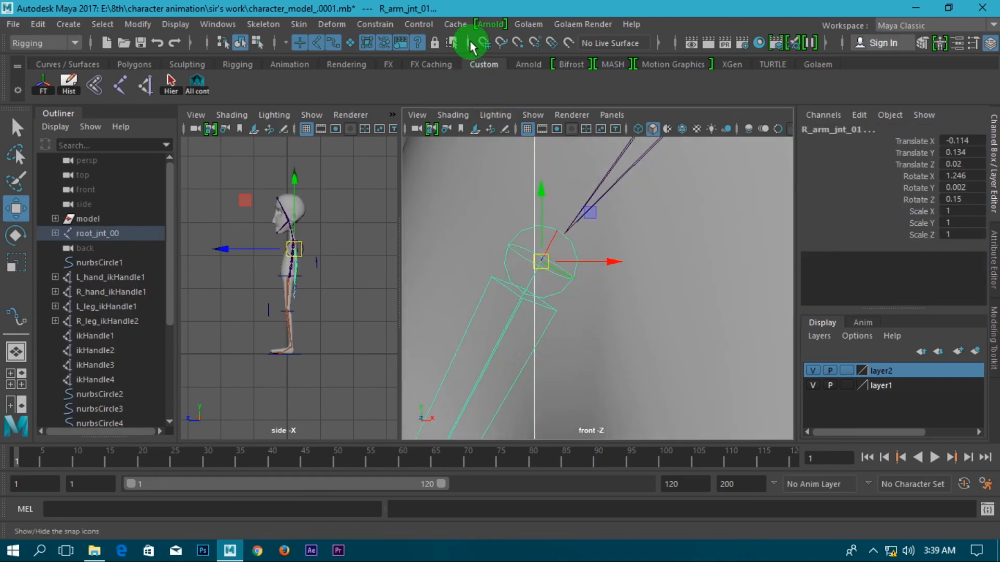
left_click(397, 25)
left_click(404, 59)
scroll(577, 300, "down", 5)
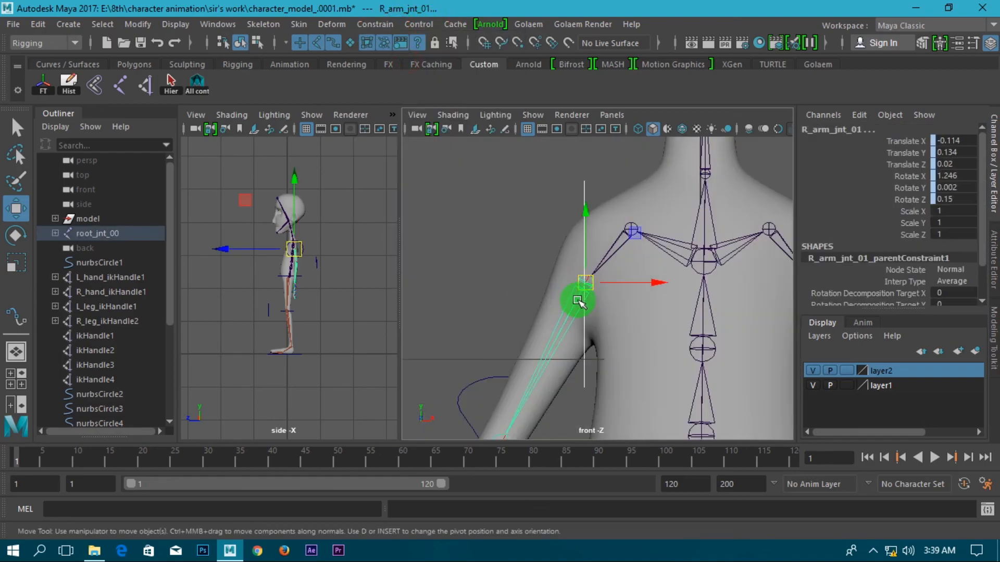
scroll(578, 302, "down", 2)
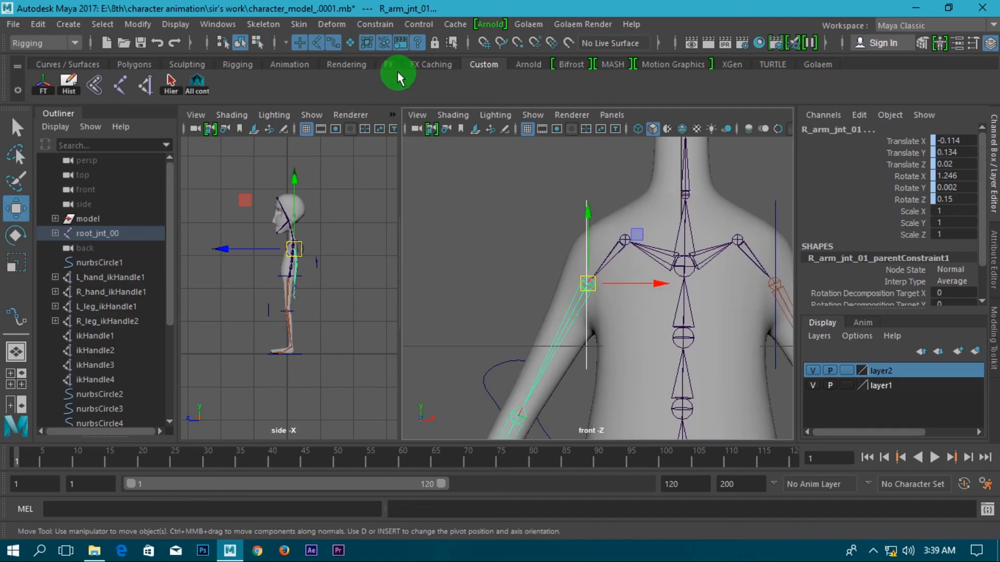
left_click(376, 25)
left_click(392, 62)
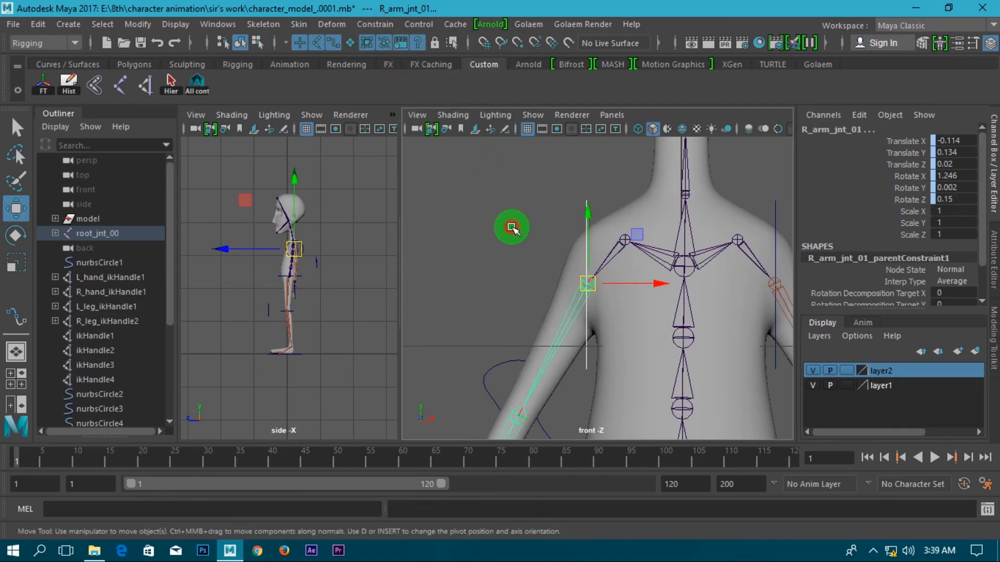
left_click(513, 230)
scroll(542, 283, "down", 6)
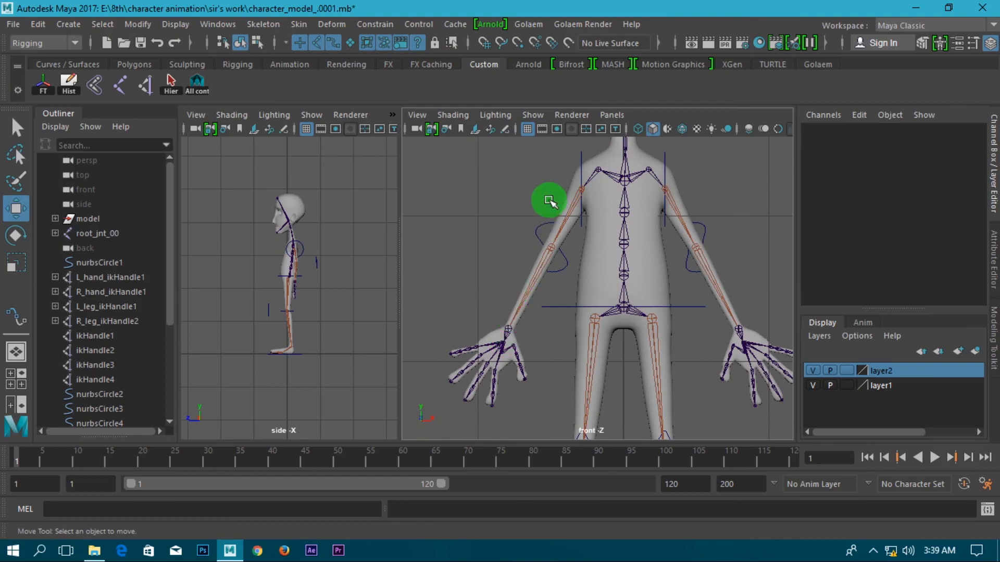
- Test the right upper arm control nurbsCircle12 by rotating it about -73.74° in Z, undo the rotation and clear the selection
middle_click_drag(533, 224, 569, 290, "alt")
left_click(510, 377)
left_click(612, 209)
left_click(582, 203)
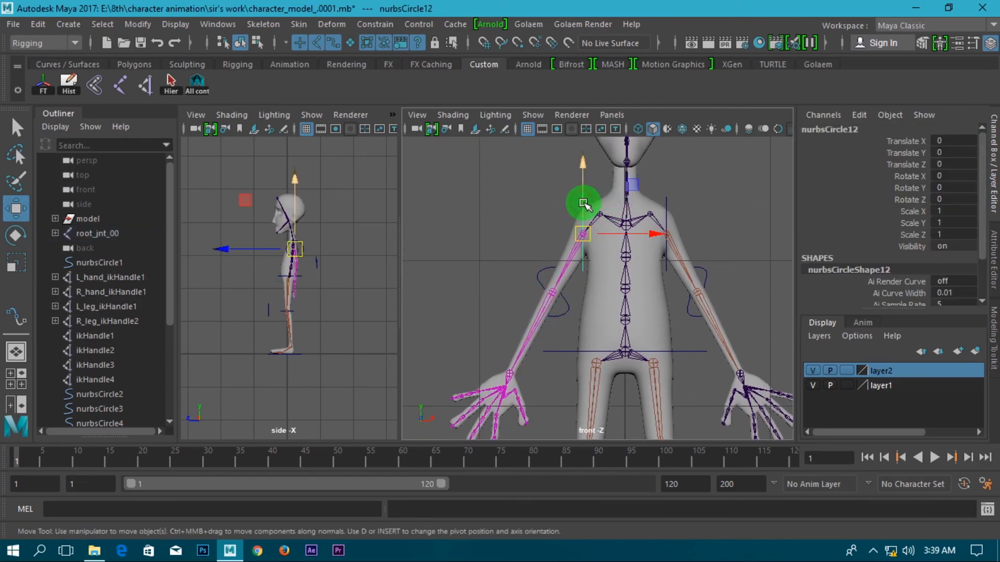
key("e")
left_click_drag(587, 161, 666, 214)
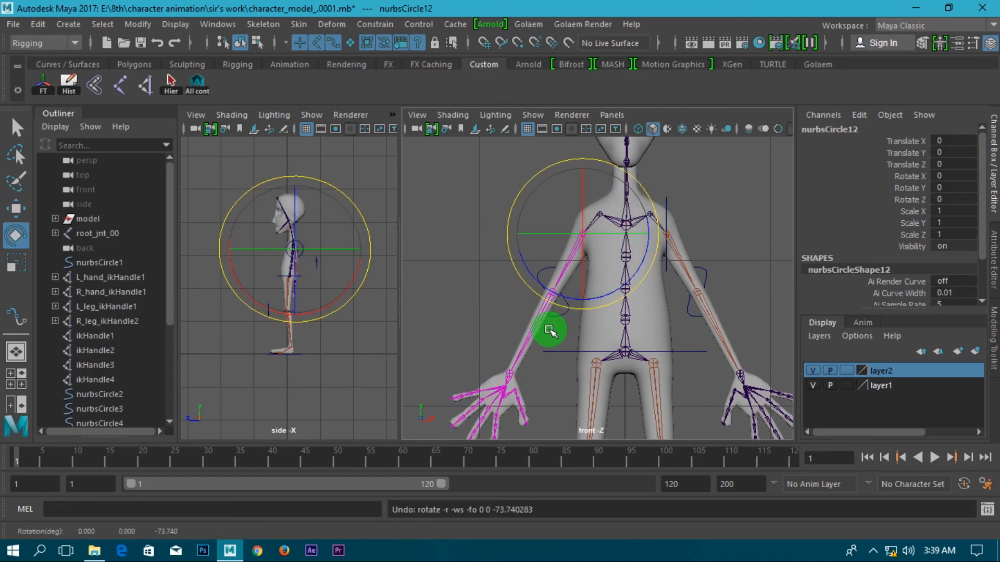
left_click(509, 379)
left_click(482, 281)
- Examine the rig's control circles and joints in the front view, from the arms down to the knees and feet
scroll(627, 352, "down", 2)
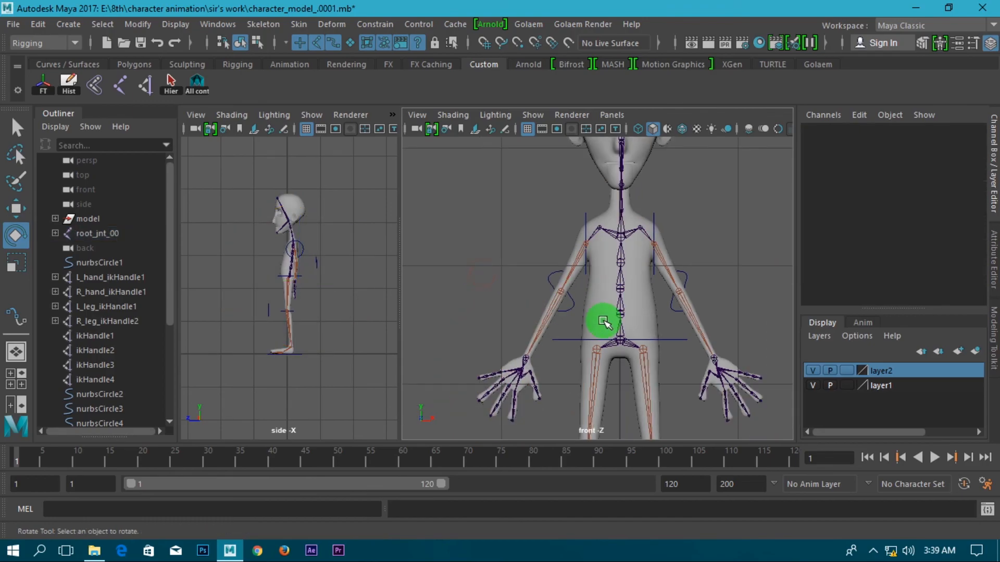
middle_click_drag(626, 352, 586, 266, "alt")
scroll(639, 267, "up", 5)
middle_click_drag(696, 312, 627, 329, "alt")
scroll(627, 329, "down", 4)
middle_click_drag(683, 312, 666, 209, "alt")
scroll(673, 211, "down", 3)
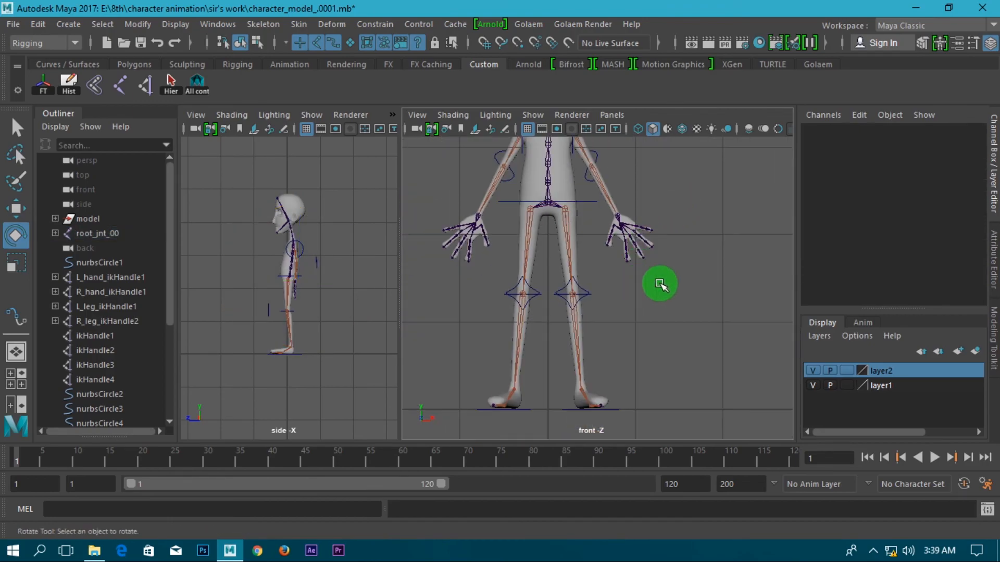
middle_click_drag(657, 278, 676, 210, "alt")
left_click_drag(671, 265, 662, 256, "alt")
scroll(660, 209, "up", 4)
scroll(659, 209, "up", 2)
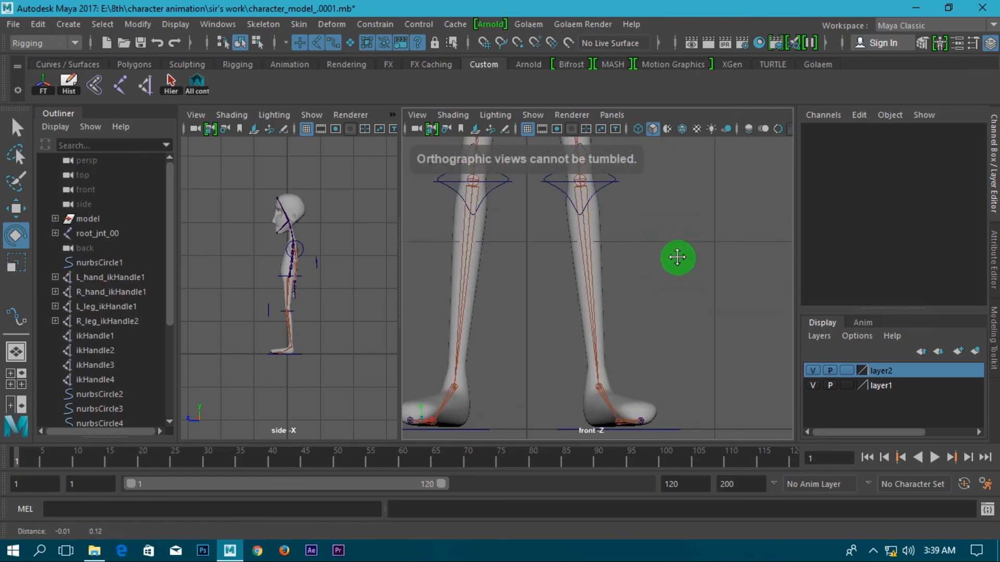
middle_click_drag(683, 178, 670, 377, "alt")
scroll(669, 279, "up", 2)
middle_click_drag(673, 266, 672, 337, "alt")
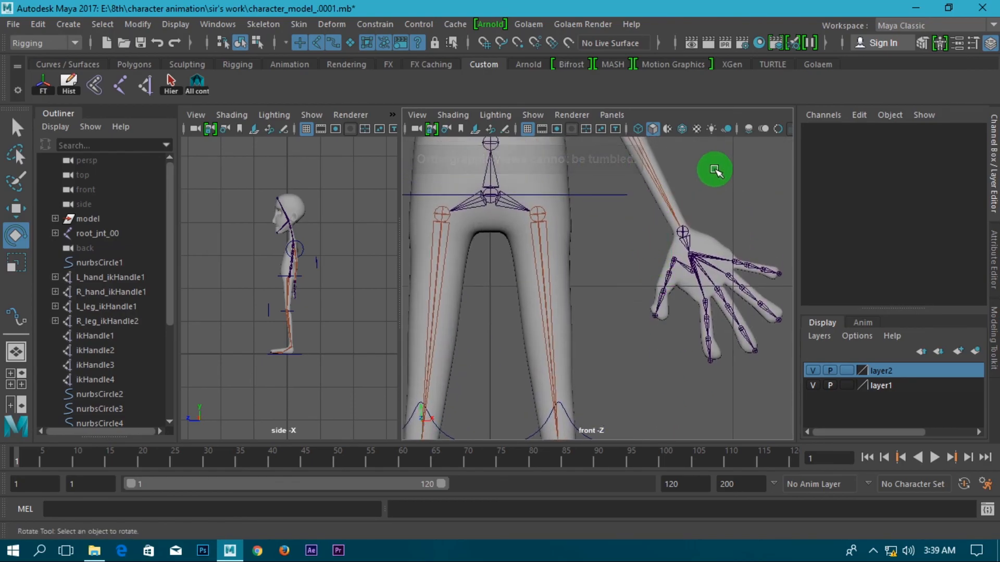
- Switch the front view to the persp camera, maximize it and frame the feet with their control circles
left_click(611, 111)
mouse_move(636, 132)
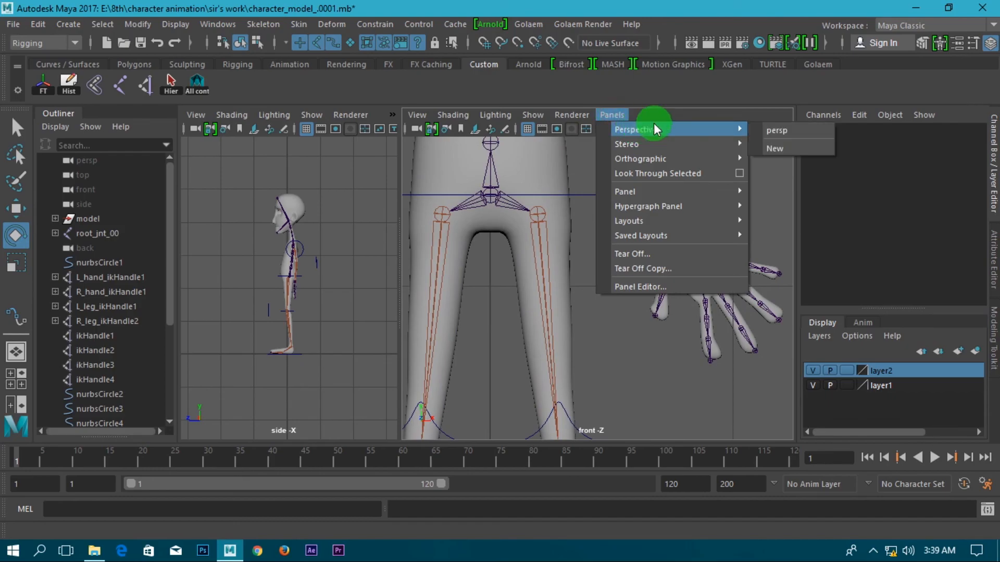
left_click(787, 130)
scroll(698, 209, "down", 10)
middle_click_drag(579, 325, 623, 240, "alt")
key("space")
left_click_drag(518, 349, 660, 237, "alt")
scroll(553, 348, "down", 3)
middle_click_drag(546, 216, 596, 375, "alt")
scroll(547, 349, "up", 7)
left_click_drag(597, 375, 555, 376, "alt")
middle_click_drag(594, 366, 550, 236, "alt")
left_click_drag(569, 313, 580, 314, "alt")
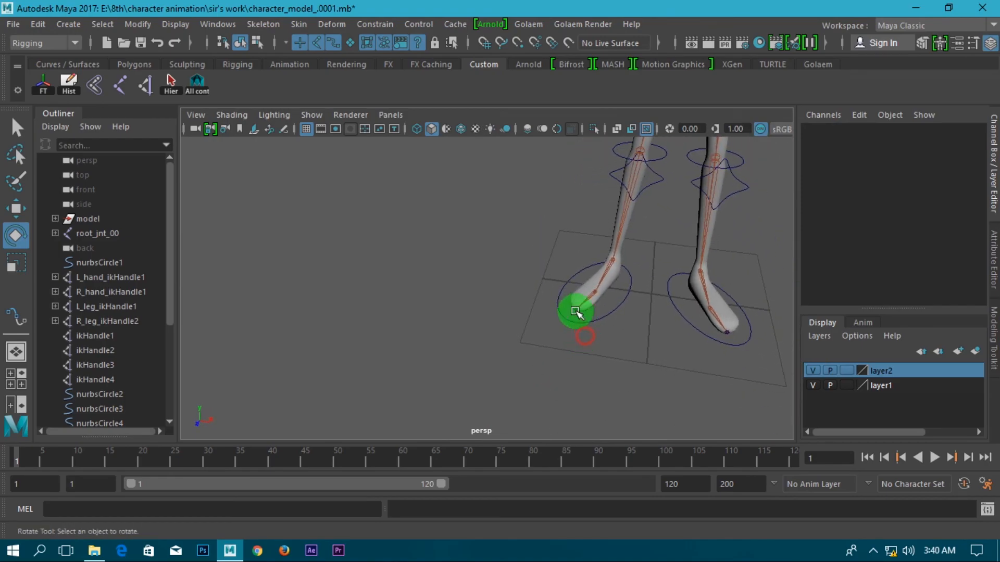
- Create a polygon cube and move it beside the character's feet, at about X -2.315
left_click(136, 64)
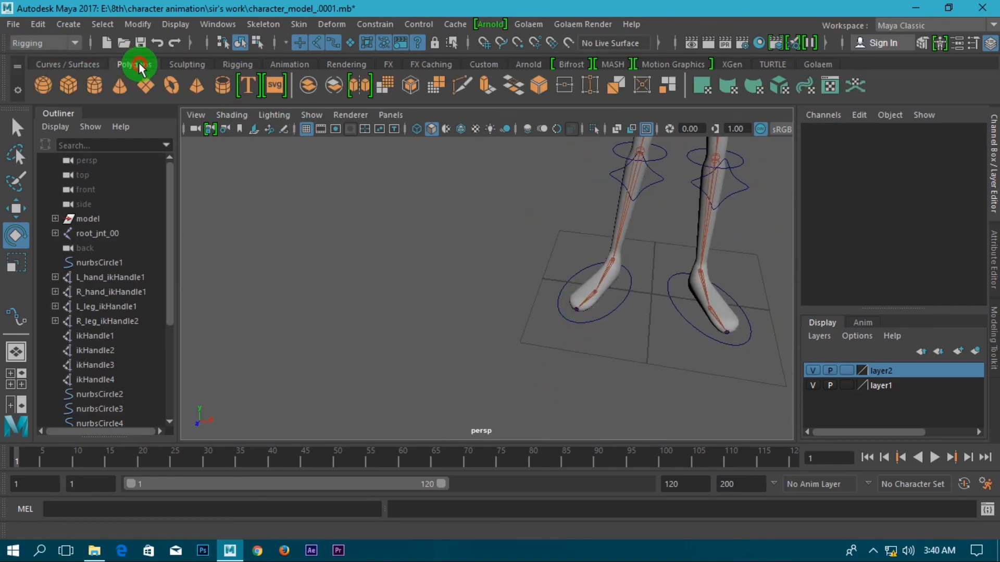
left_click(67, 87)
middle_click_drag(553, 267, 496, 281, "alt")
key("w")
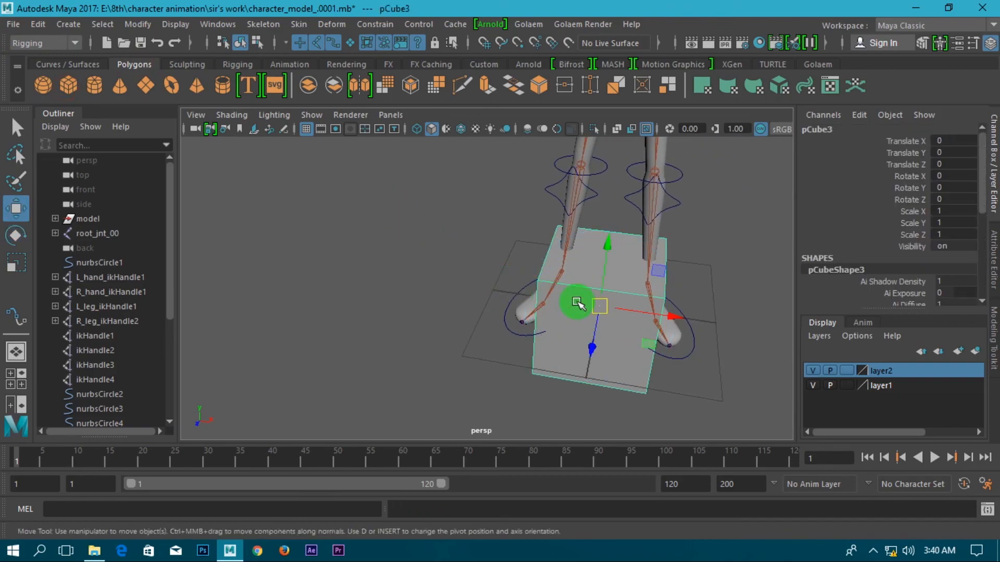
left_click_drag(643, 325, 258, 173)
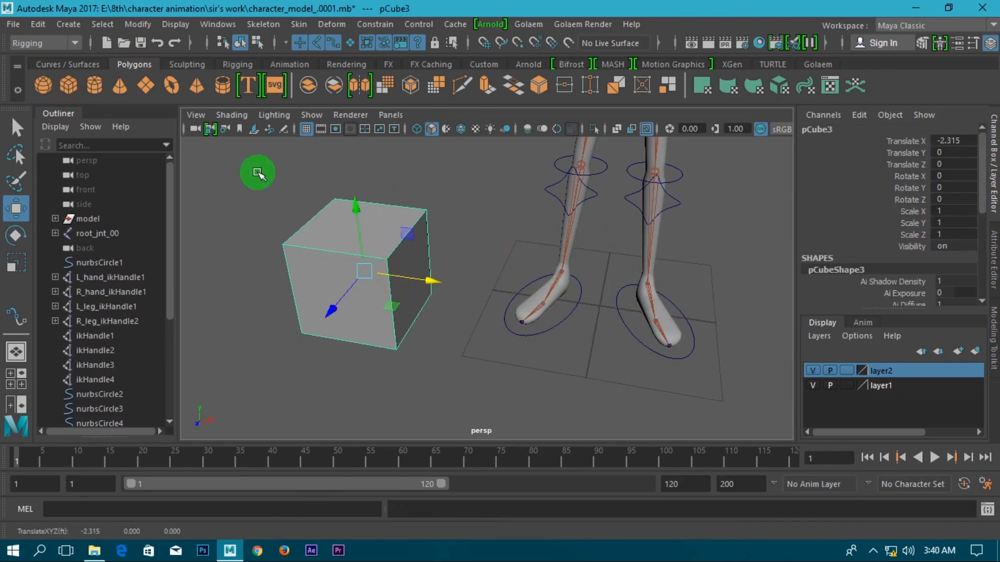
left_click_drag(418, 248, 511, 206, "alt")
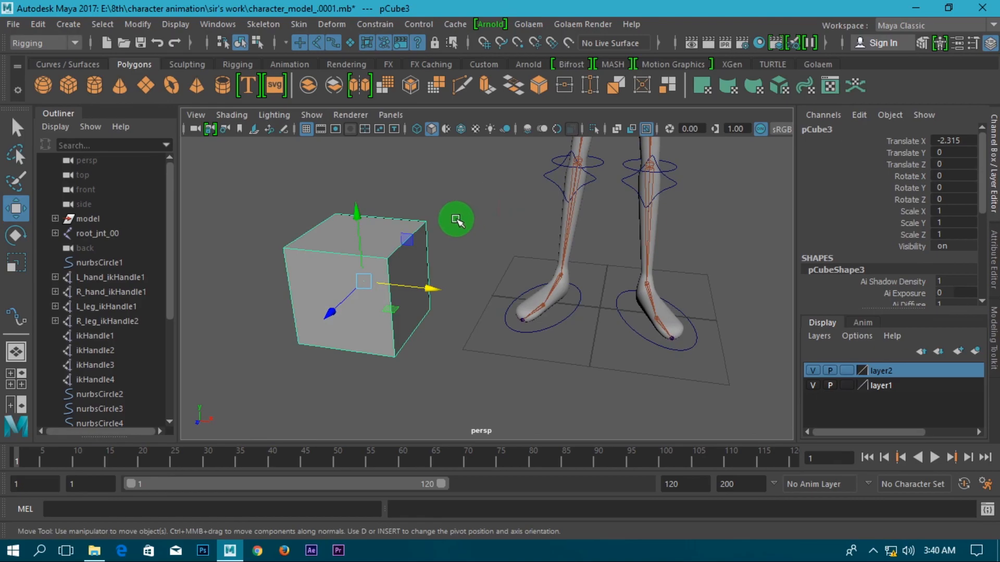
- Display wireframe edges over the smooth-shaded models and deselect the cube
left_click(420, 128)
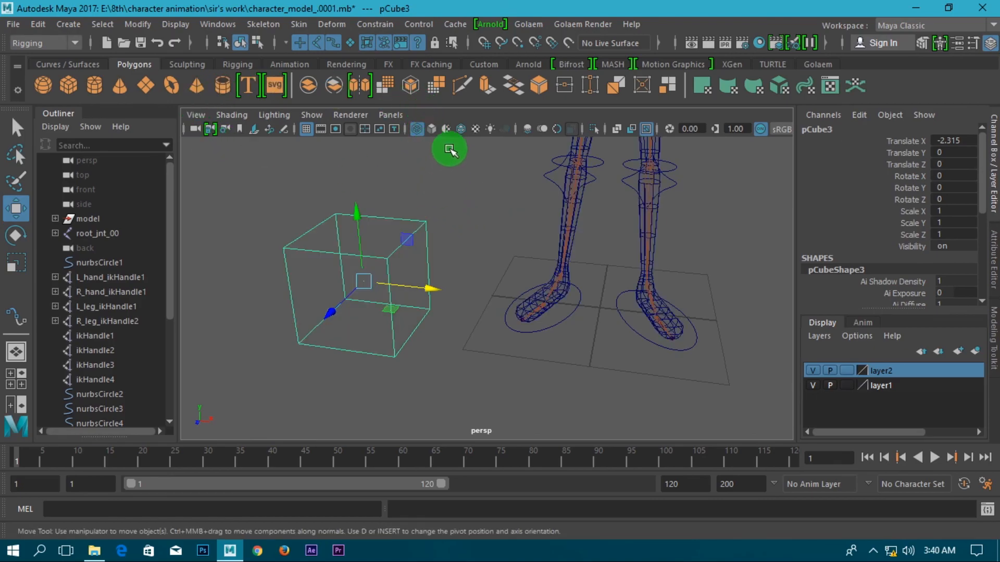
left_click(460, 130)
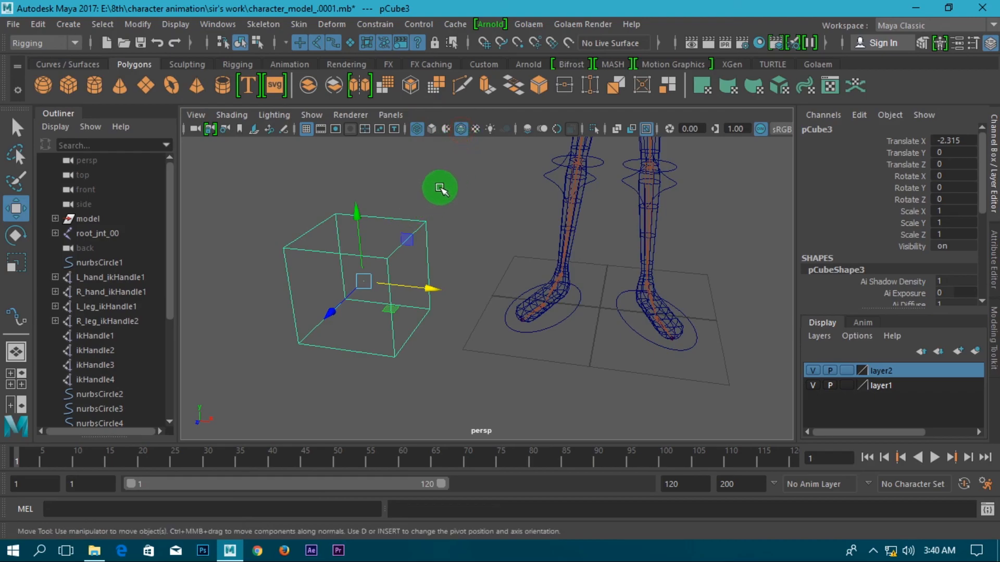
left_click(432, 129)
scroll(458, 234, "up", 2)
left_click(469, 219)
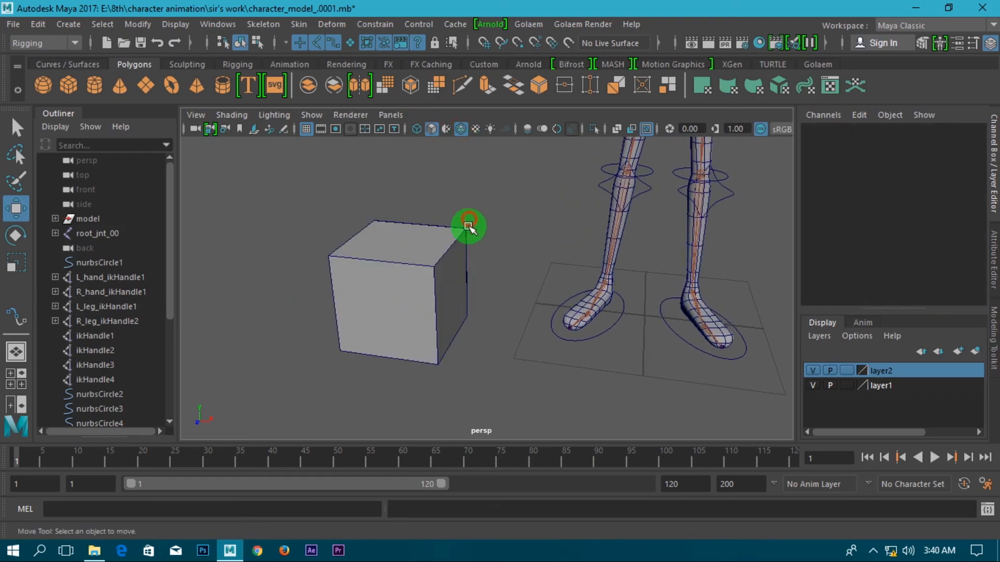
- Turn on X-ray shading so the cube's hidden edges and corners can be seen through its faces
scroll(449, 272, "up", 1)
middle_click_drag(449, 272, 491, 267, "alt")
scroll(420, 237, "up", 2)
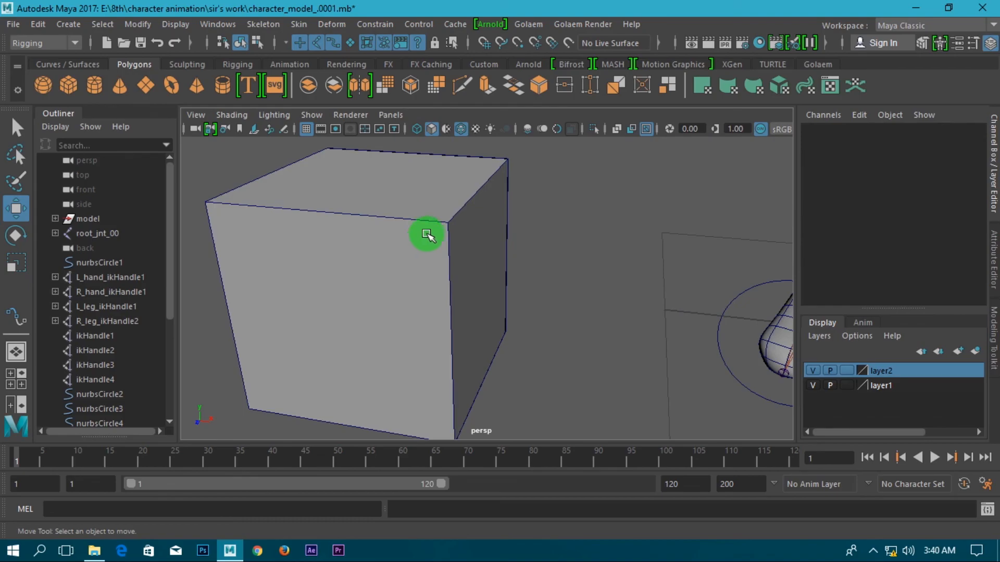
left_click(617, 129)
scroll(509, 269, "down", 2)
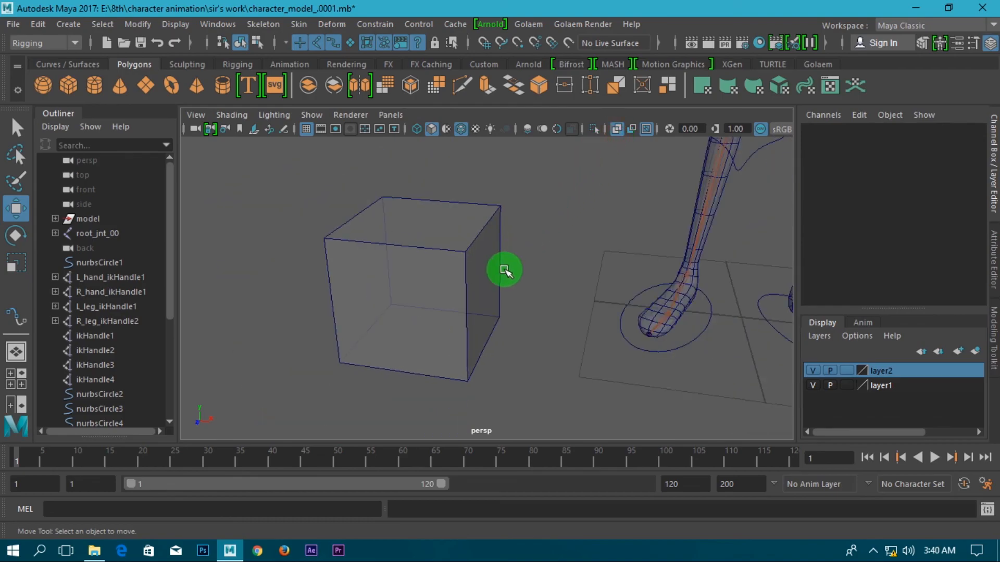
mouse_move(536, 265)
left_mouse_down("alt")
mouse_move(478, 270)
mouse_move(548, 263)
left_mouse_up("alt")
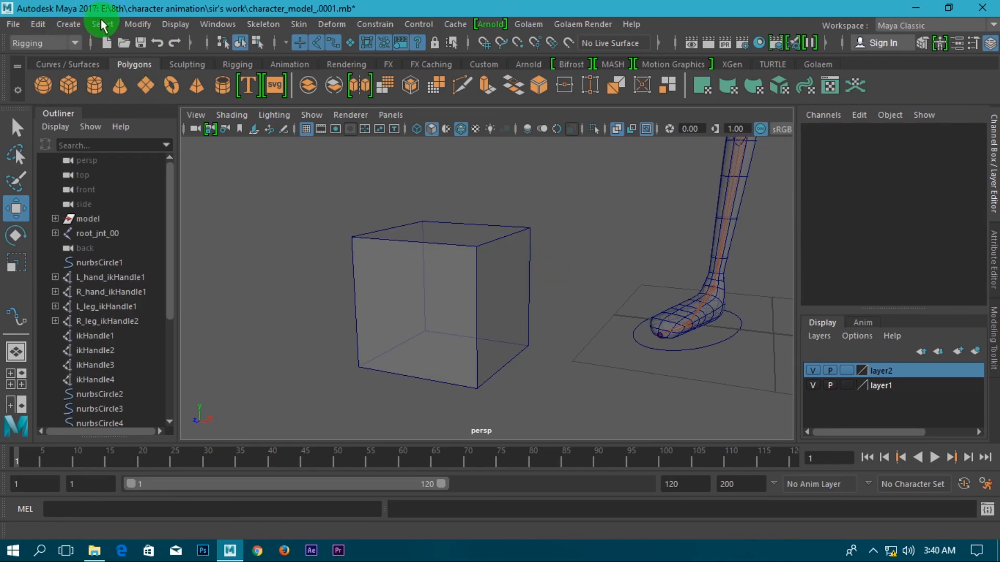
- Clear the command history in the Script Editor and close the editor
left_click(69, 23)
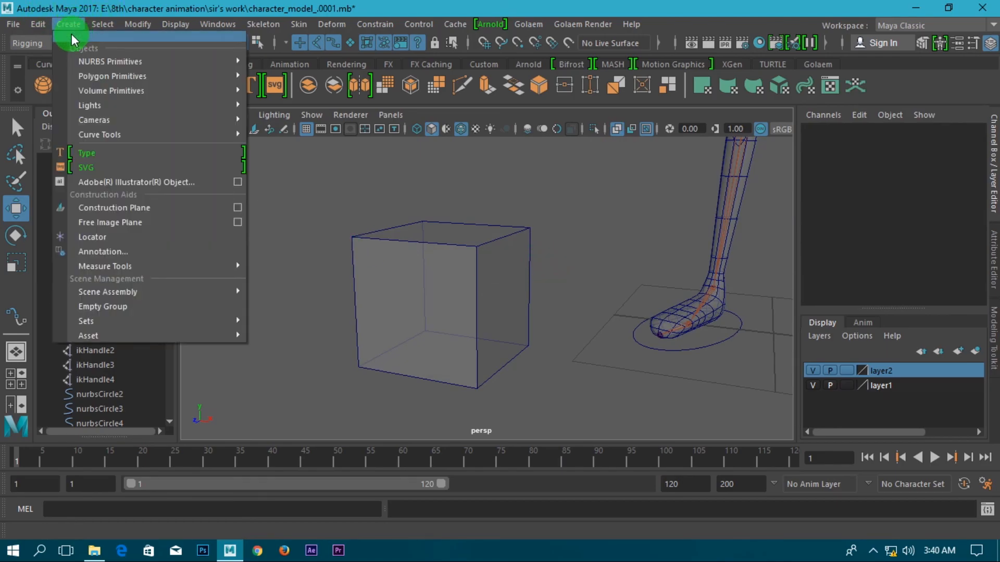
left_click(542, 205)
left_click(979, 511)
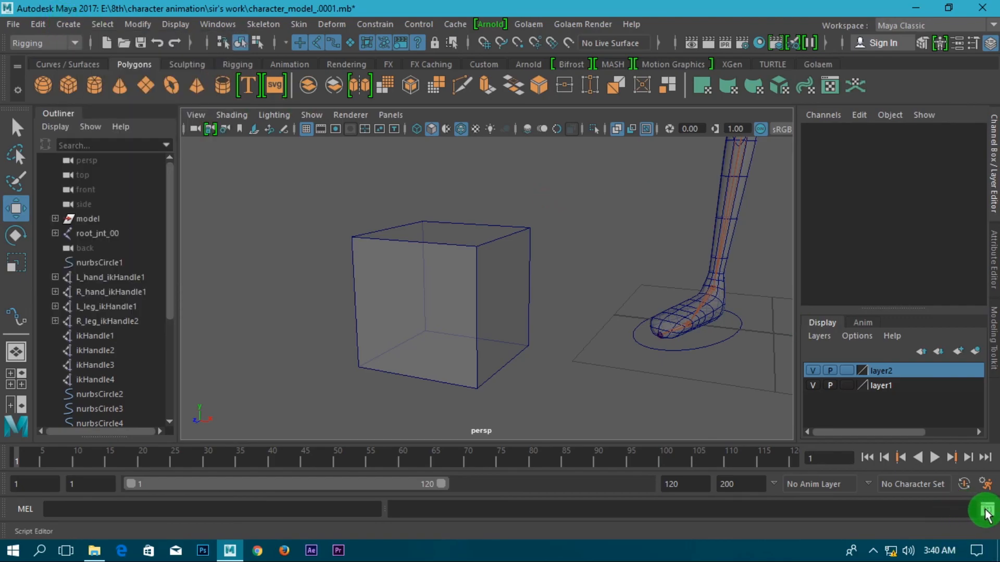
left_click(285, 158)
left_click_drag(286, 157, 315, 27)
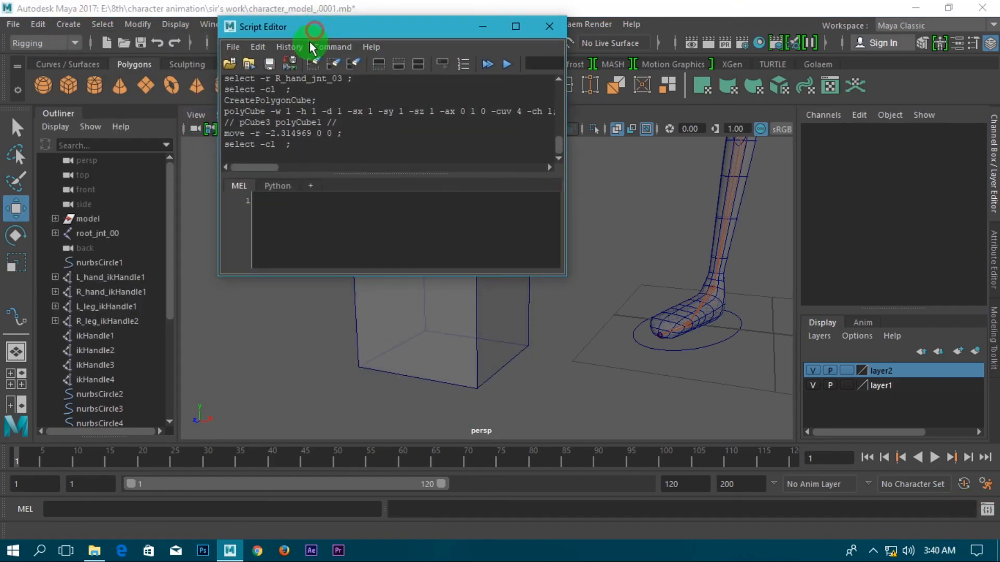
left_click(353, 65)
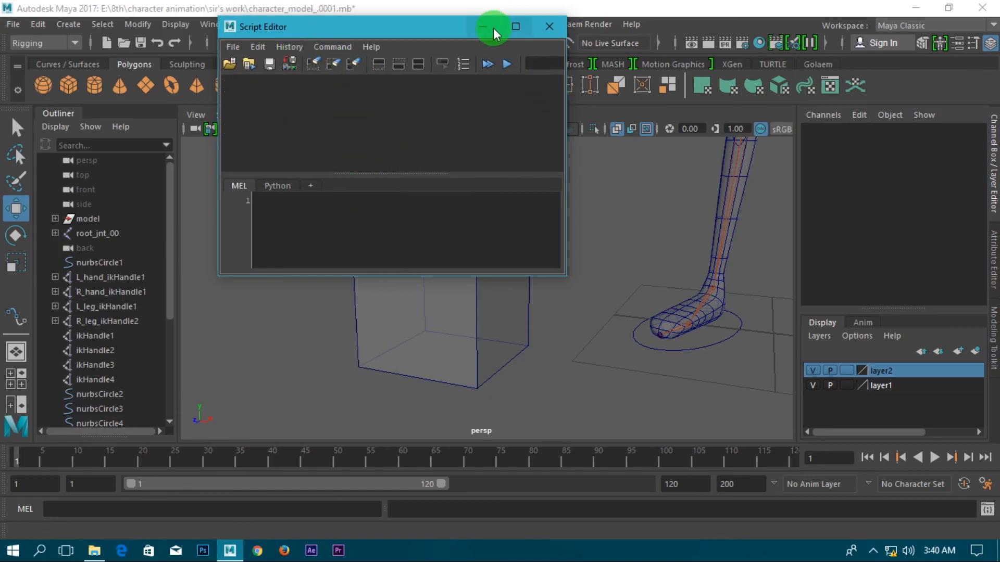
left_click(551, 27)
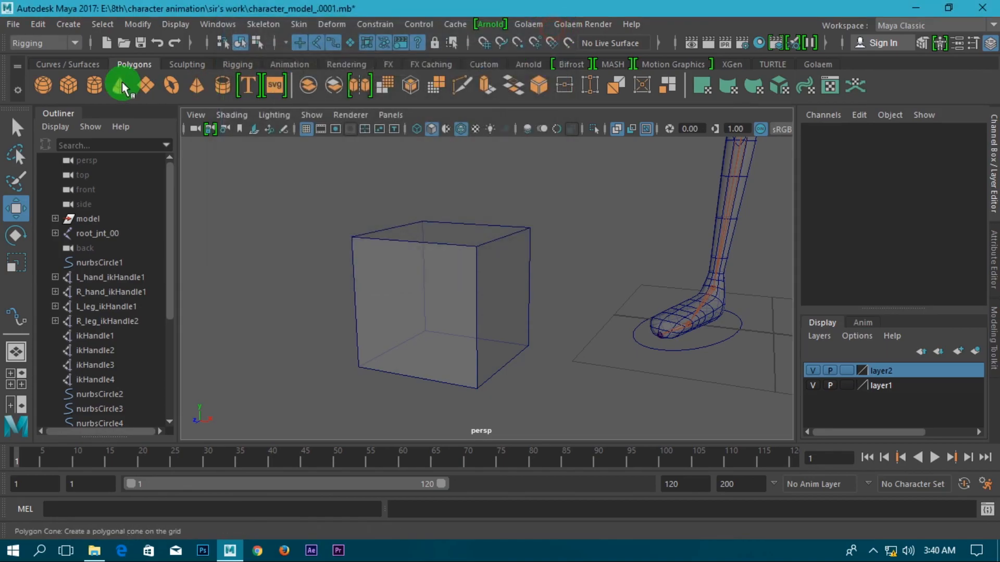
- Check that the CV Curve Tool's curve degree is 1 Linear and close its settings
left_click(82, 24)
mouse_move(177, 134)
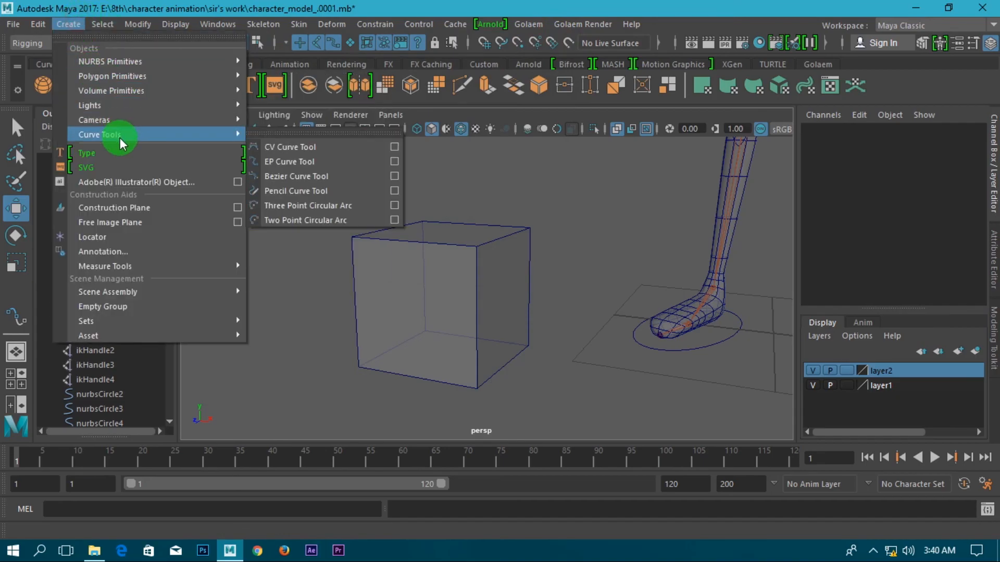
left_click(394, 147)
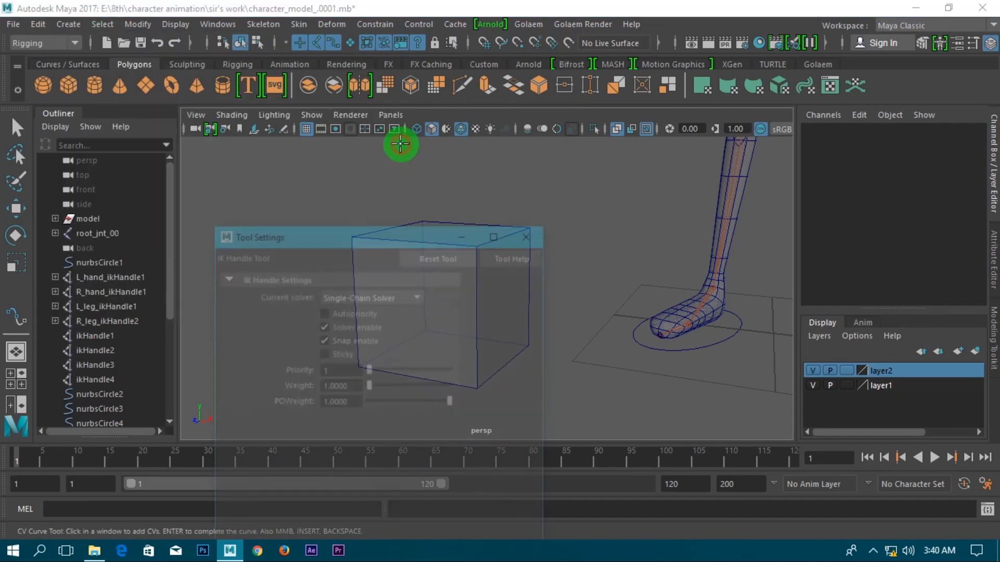
left_click(530, 229)
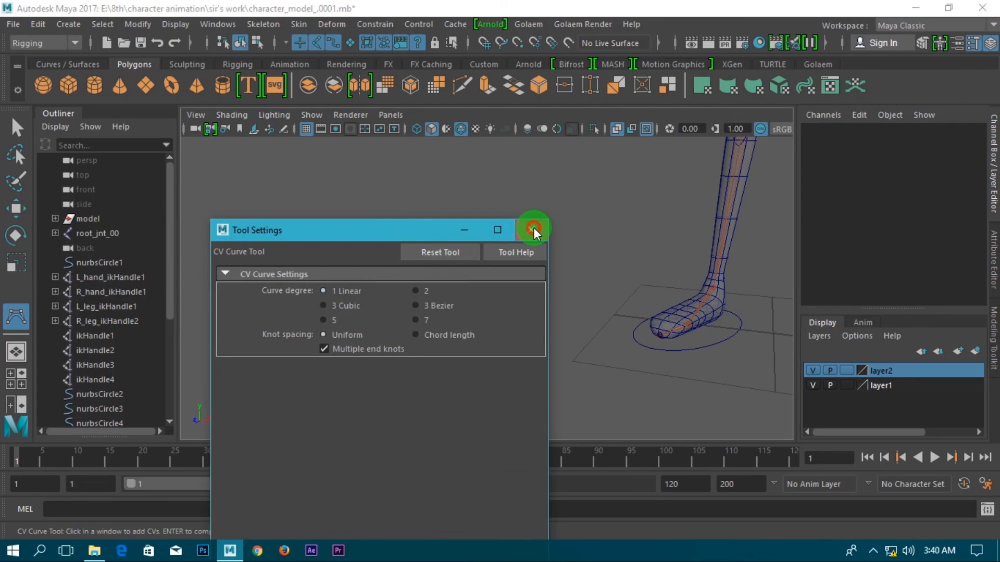
- Start the CV Curve Tool and trace the cube's top edges with CVs snapped to its corners
left_click(56, 25)
mouse_move(209, 134)
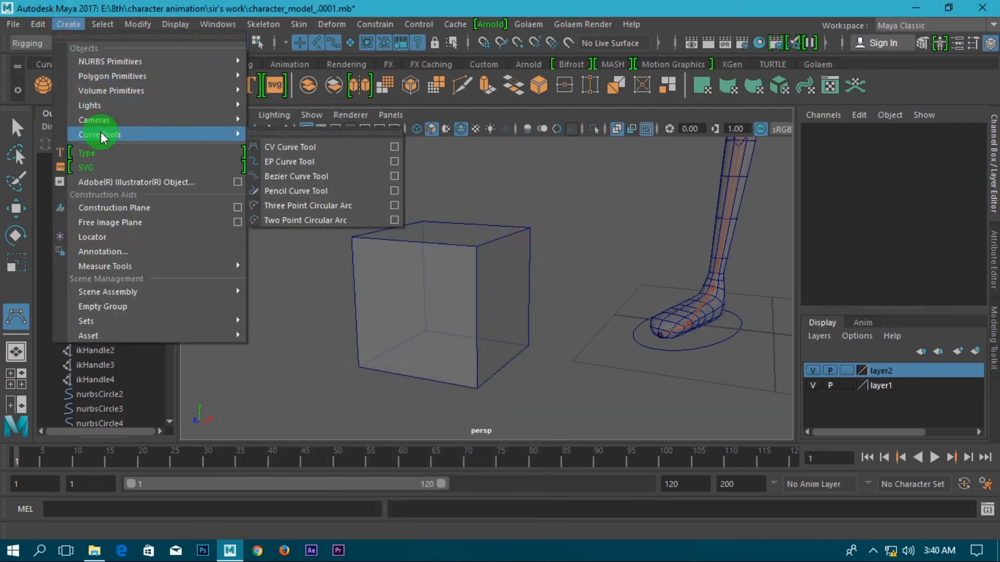
left_click(325, 148)
middle_click_drag(503, 271, 494, 309, "alt")
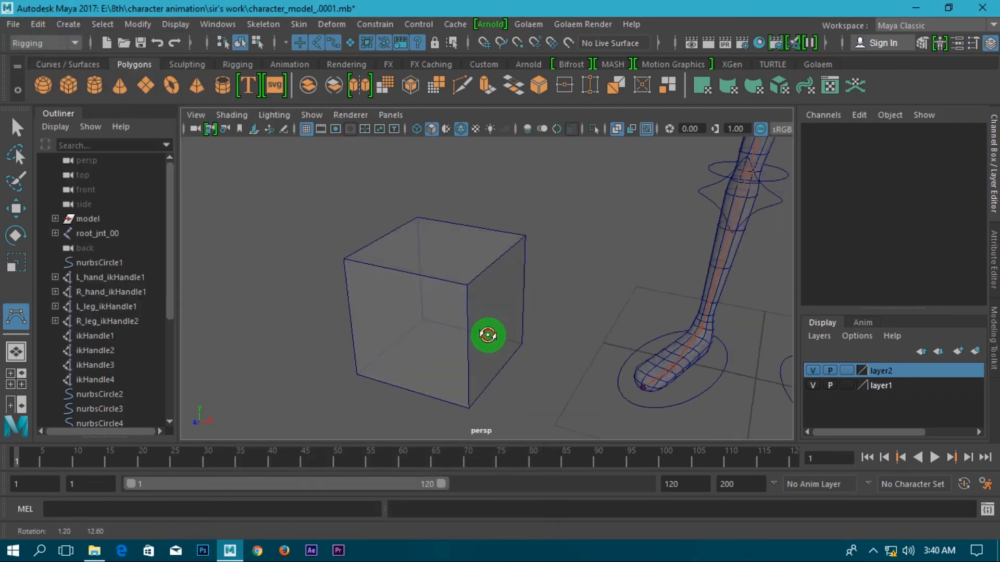
left_click_drag(487, 322, 488, 343, "alt")
right_click_drag(432, 236, 480, 227, "alt")
middle_click_drag(480, 226, 489, 259, "alt")
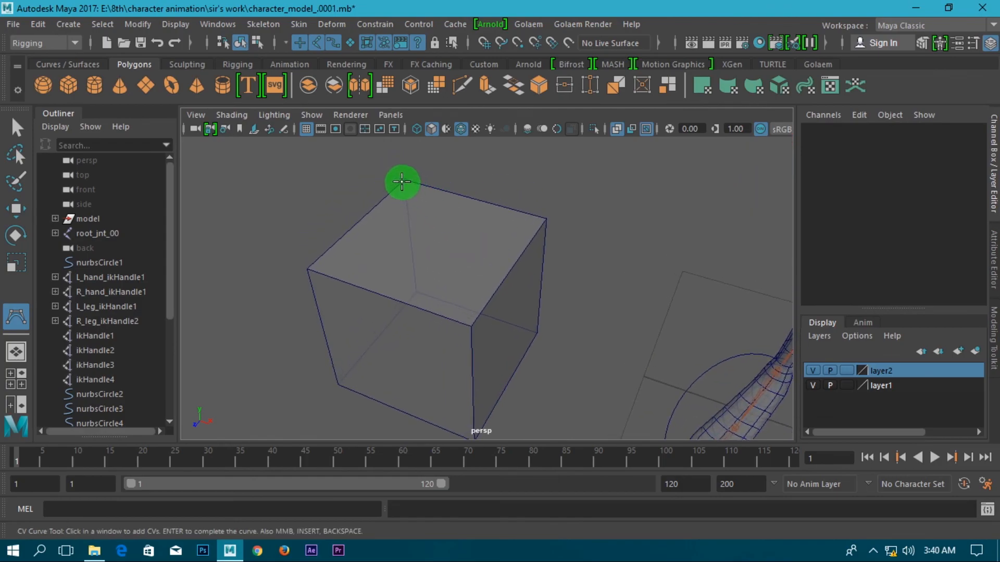
left_click_drag(550, 247, 571, 223, "alt")
middle_click_drag(574, 308, 650, 214, "alt")
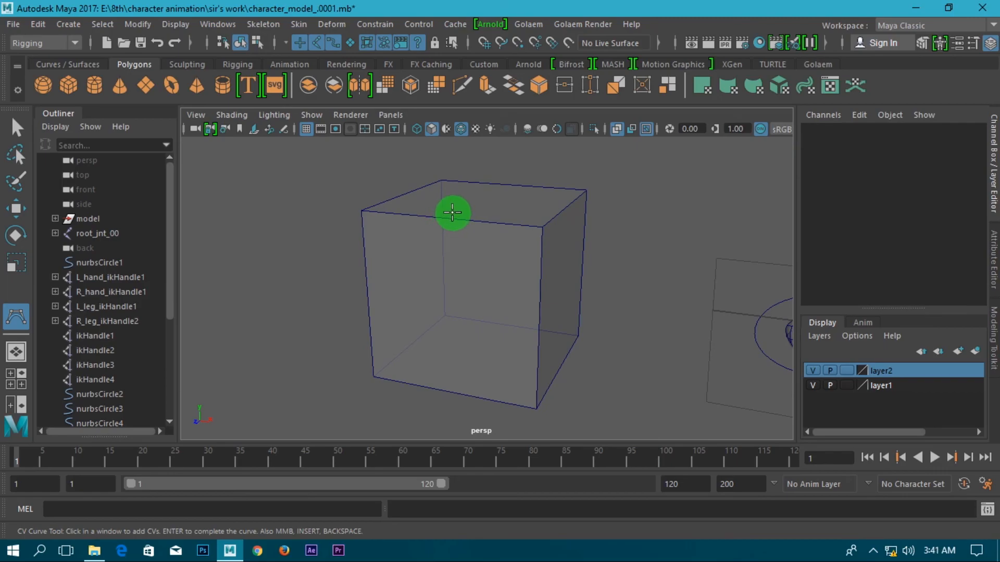
left_click(441, 181)
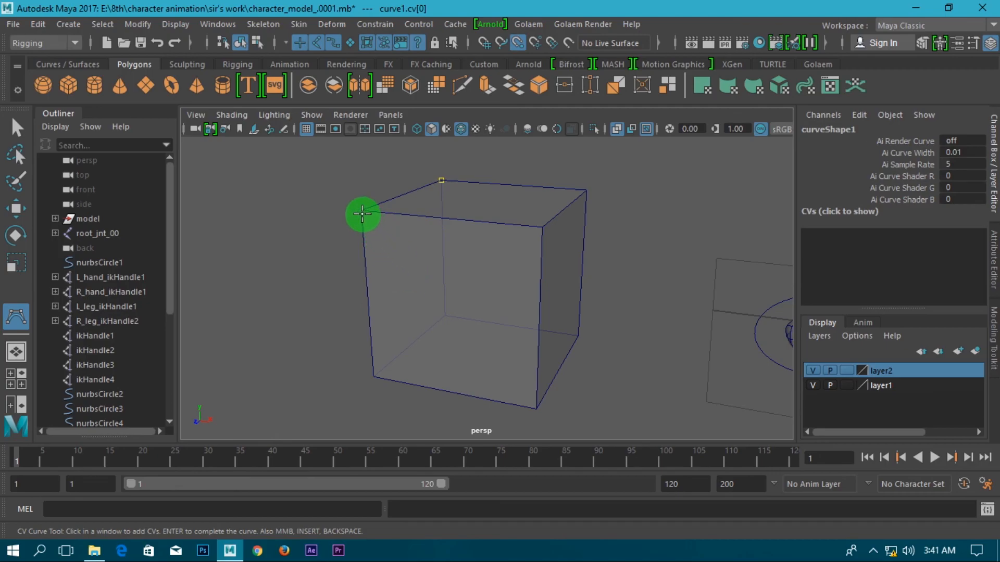
left_click(361, 210)
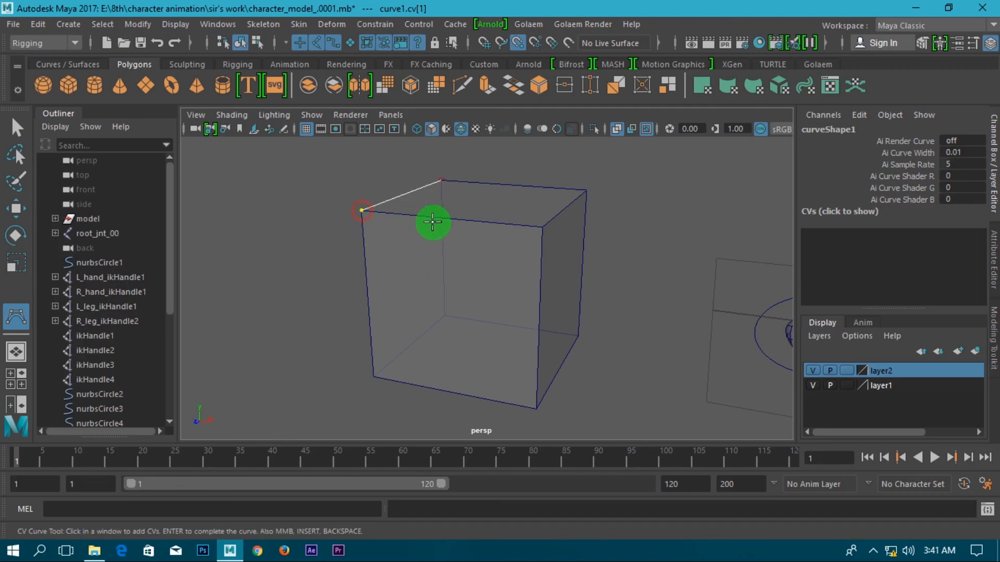
left_click(542, 227)
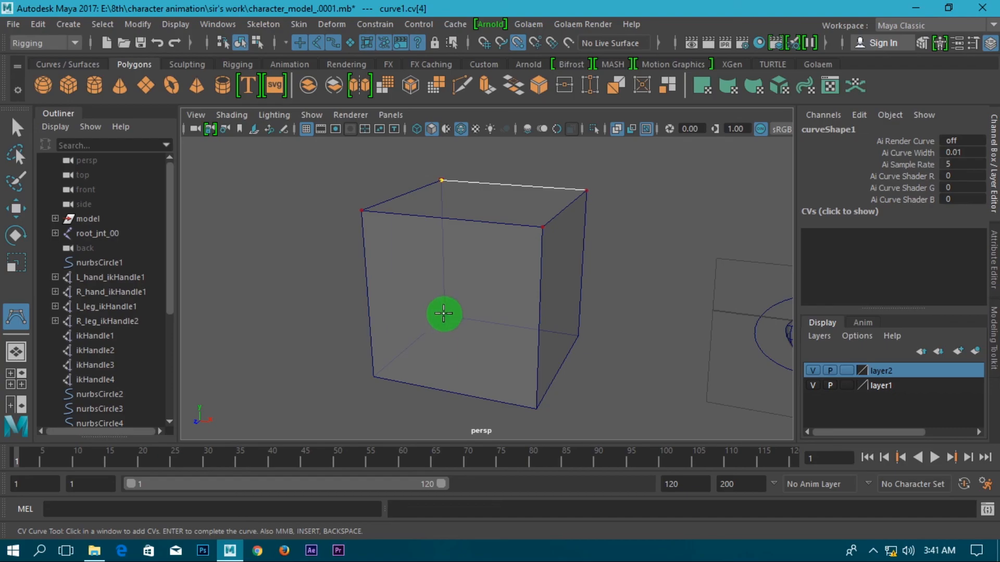
- Continue the curve along the cube's bottom and vertical edges through every corner, and finish it at the upper back corner
left_click(577, 336)
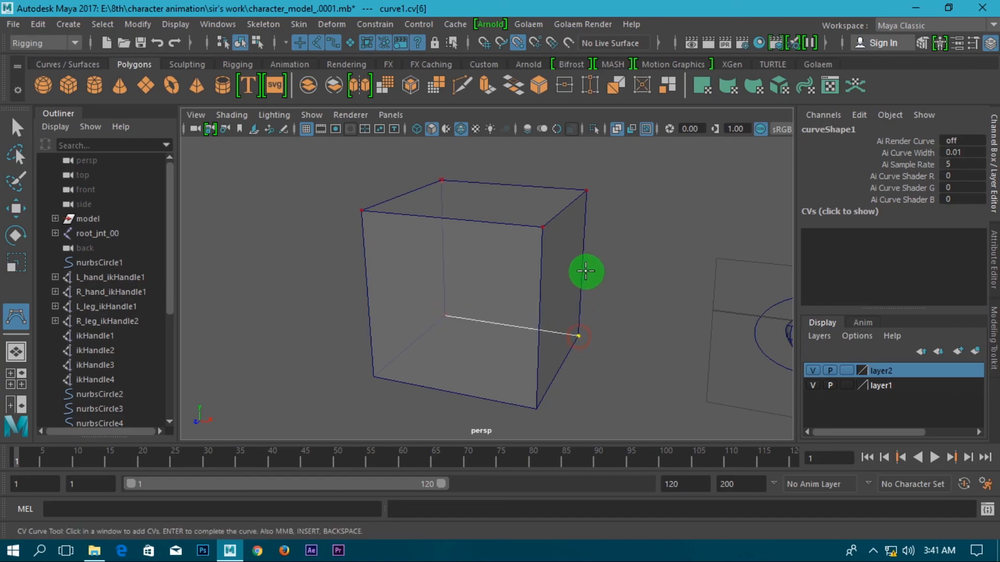
left_click(586, 191)
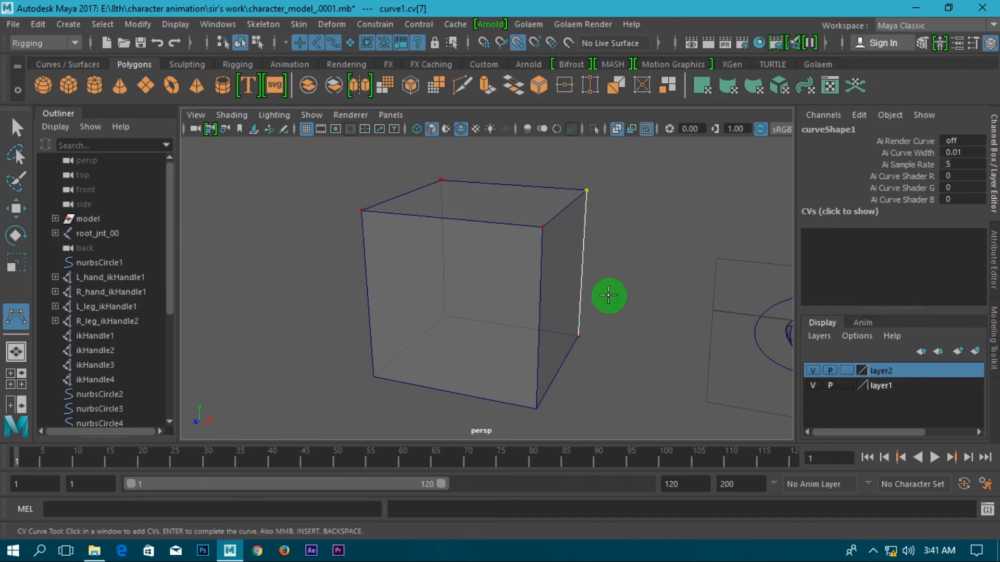
left_click(579, 338)
left_click(537, 409)
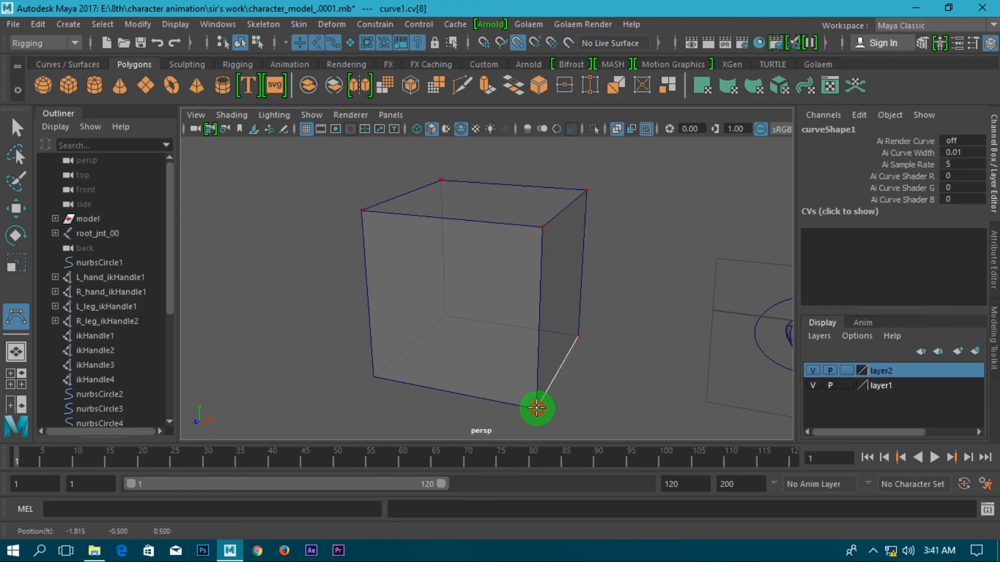
left_click(542, 227)
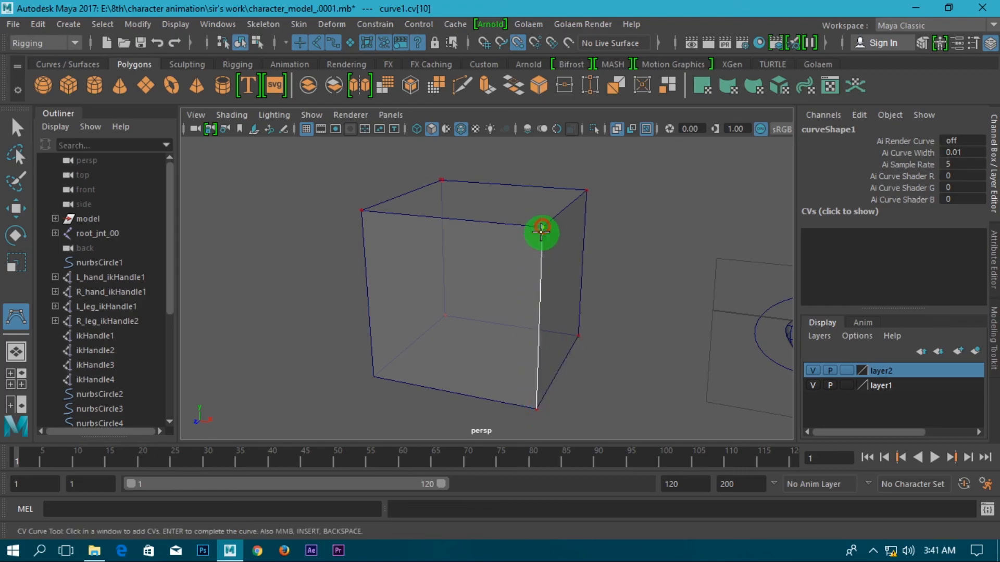
left_click(536, 408)
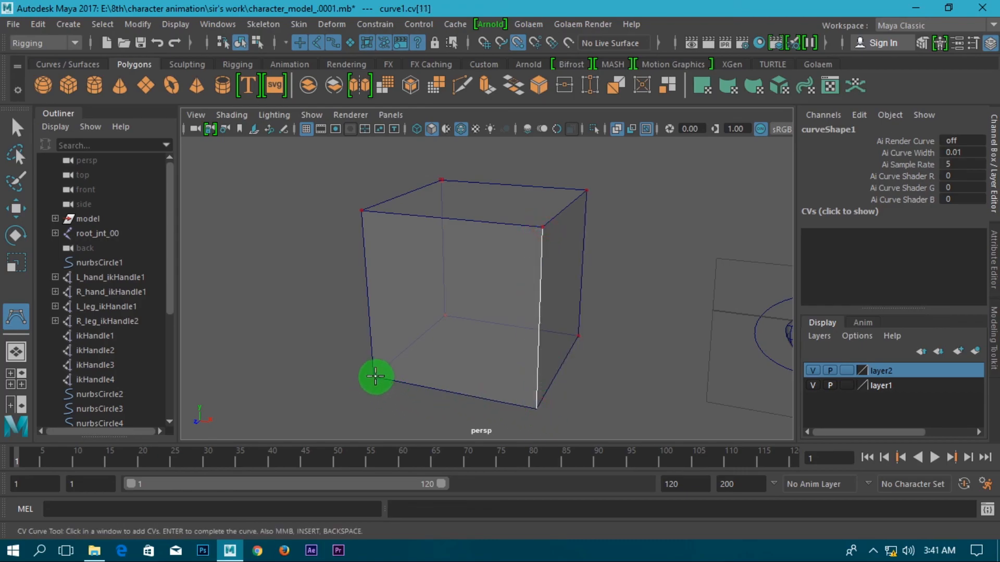
left_click(361, 211)
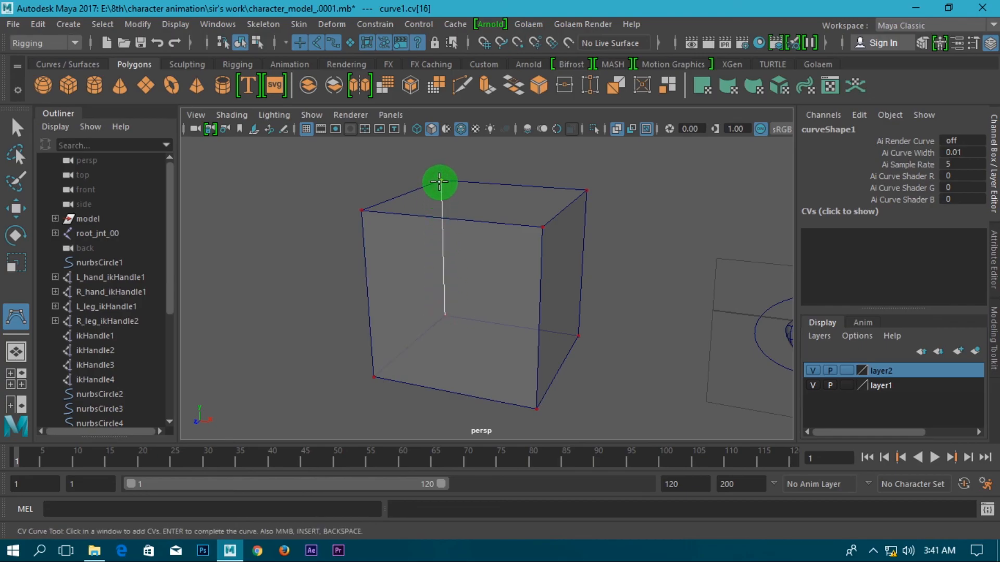
left_click(16, 132)
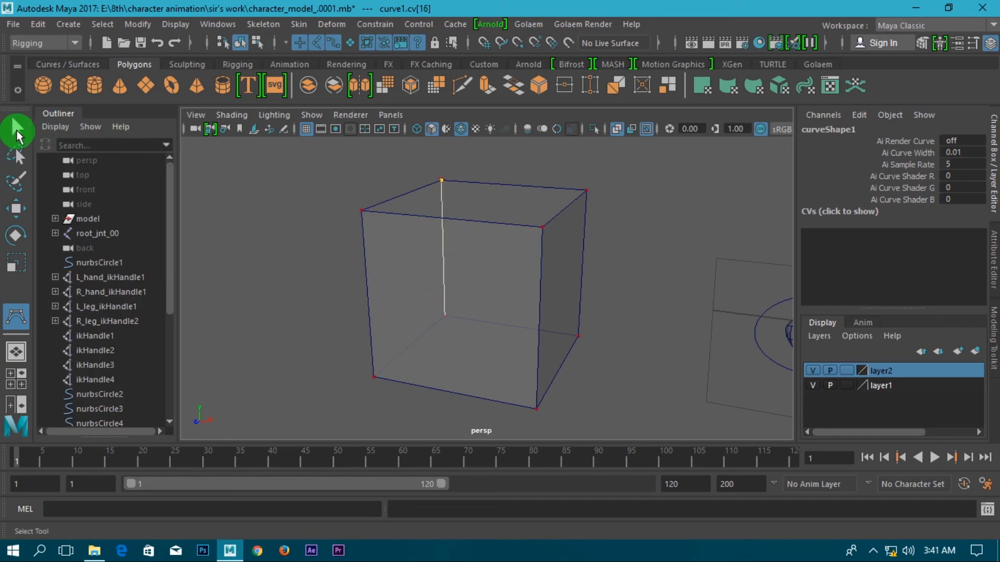
left_click(630, 264)
- Try to select the polygon cube enclosed by the traced curve with the Move tool
left_click(469, 300)
left_click_drag(527, 310, 497, 323, "alt")
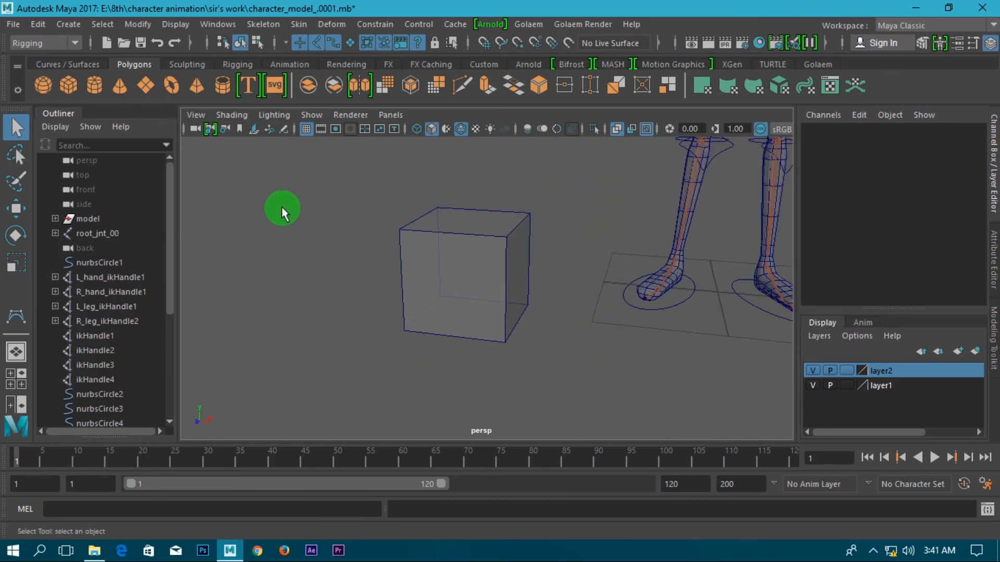
key("w")
left_click(465, 300)
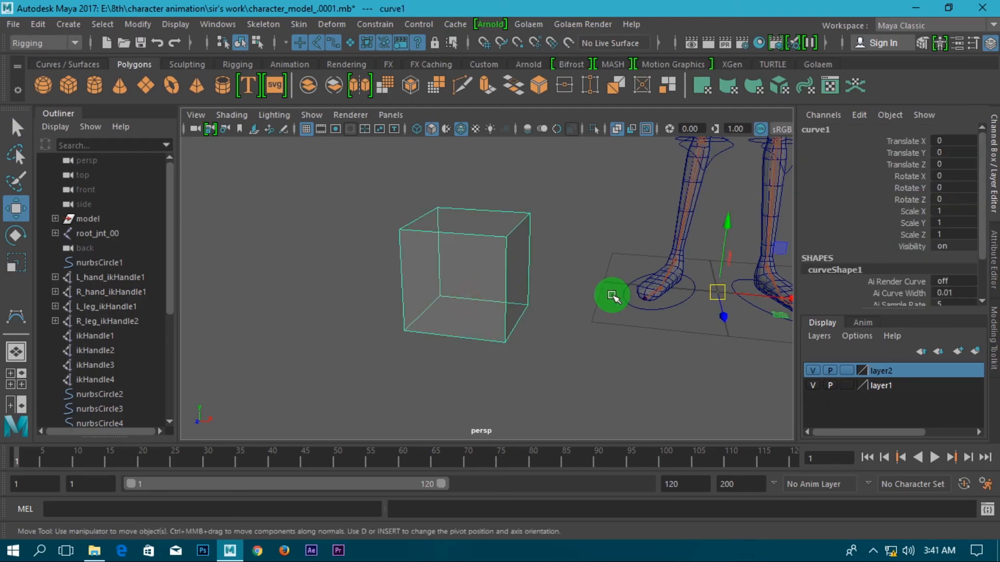
left_click(546, 280)
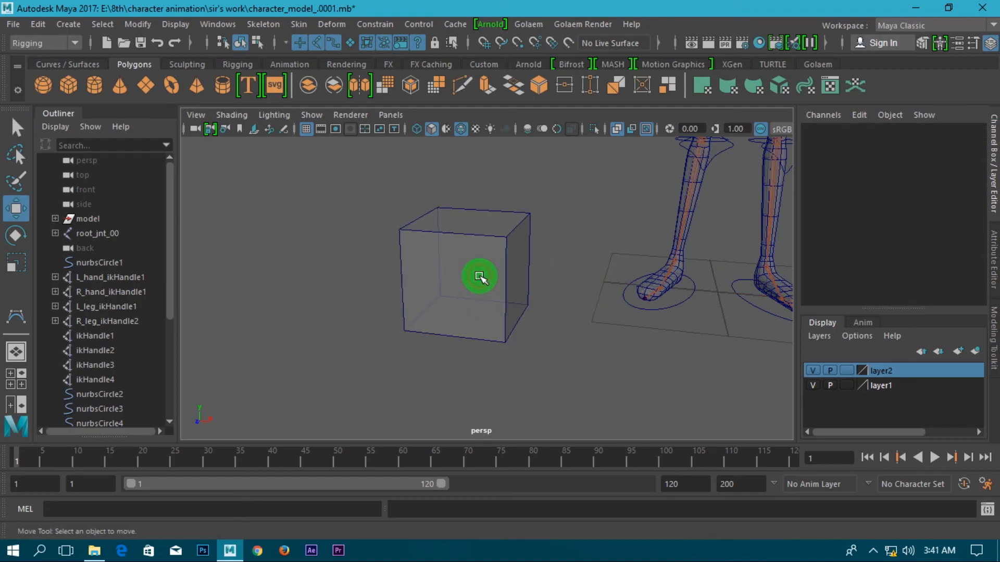
left_click(480, 295)
left_click(515, 206)
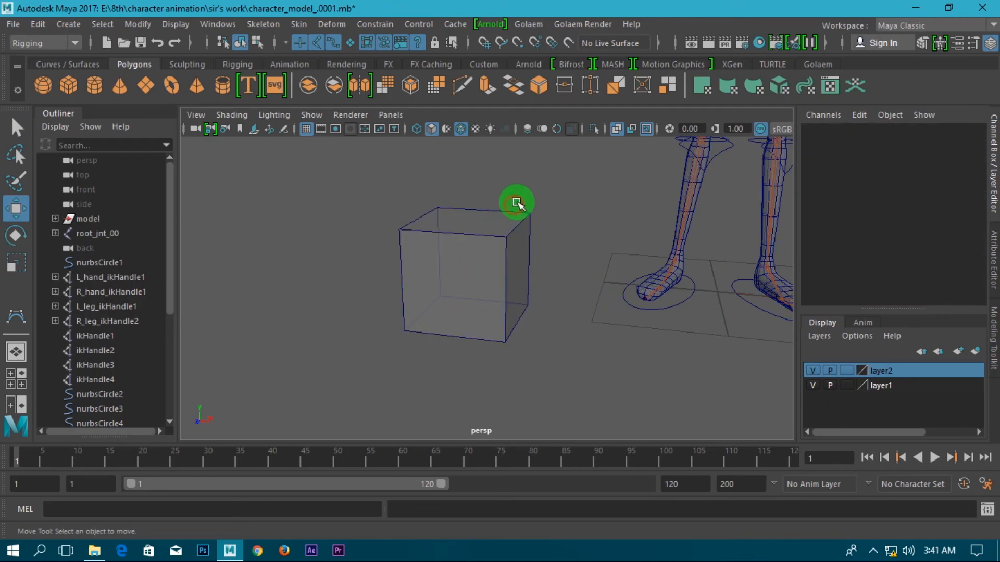
- Turn off the wireframe overlay and X-ray shading so the models display as solid surfaces
left_click(460, 129)
left_click(433, 129)
left_click(433, 128)
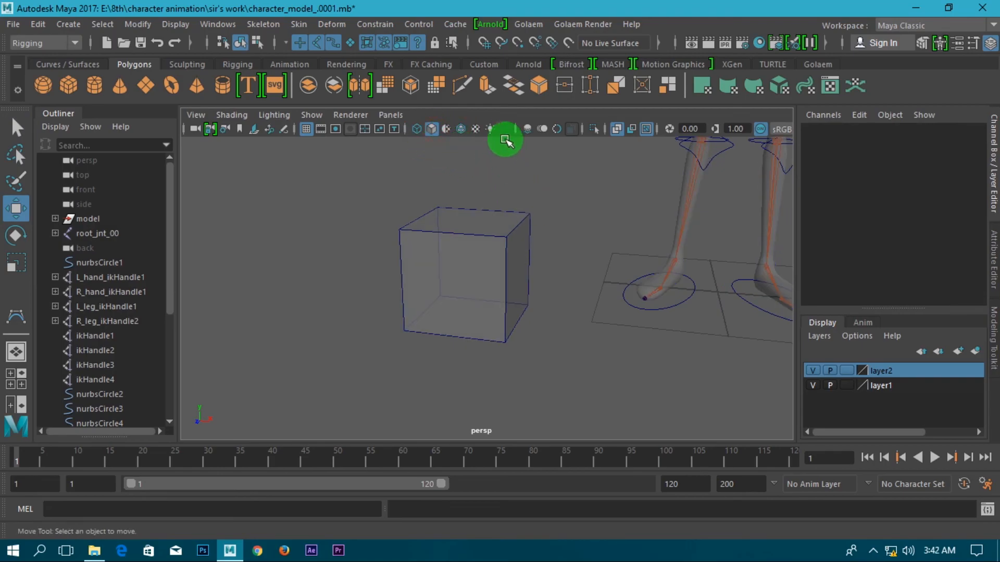
scroll(559, 224, "down", 5)
left_click_drag(560, 292, 641, 268, "alt")
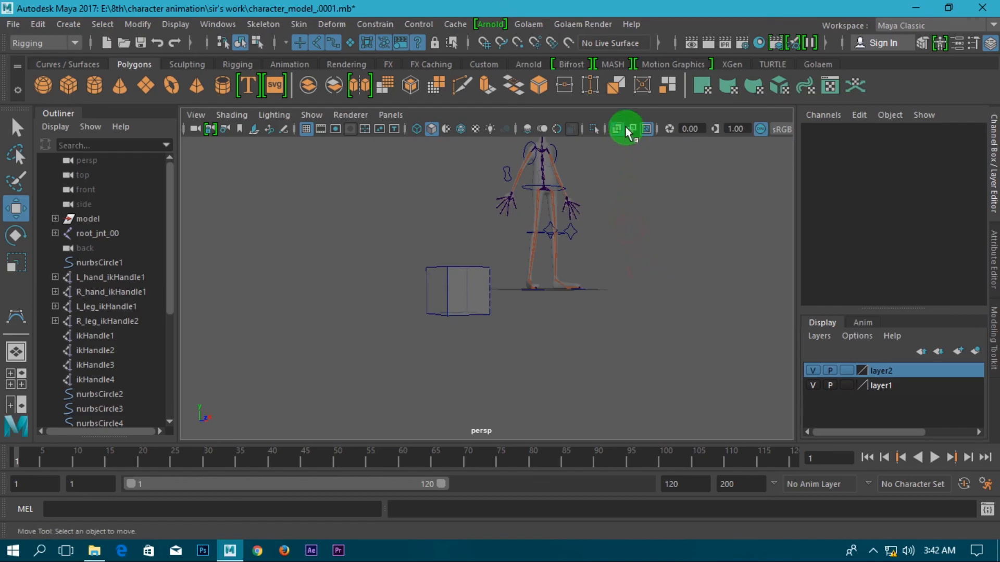
left_click(616, 130)
mouse_move(584, 317)
left_mouse_down("alt")
mouse_move(474, 348)
mouse_move(429, 346)
left_mouse_up("alt")
scroll(496, 300, "up", 6)
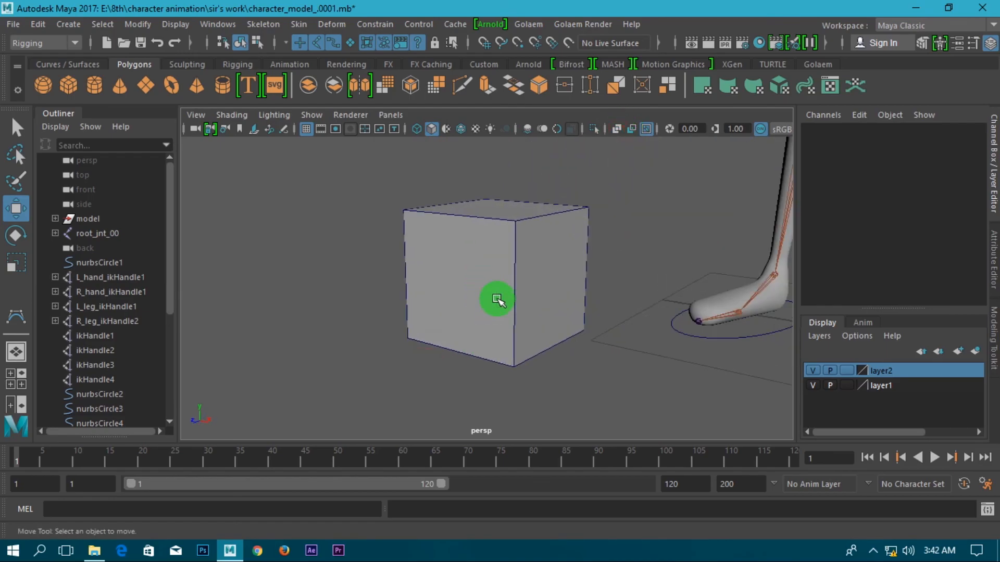
- Enable selection of surface objects and delete the polygon cube inside the traced curve
scroll(467, 287, "down", 5)
left_click(623, 223)
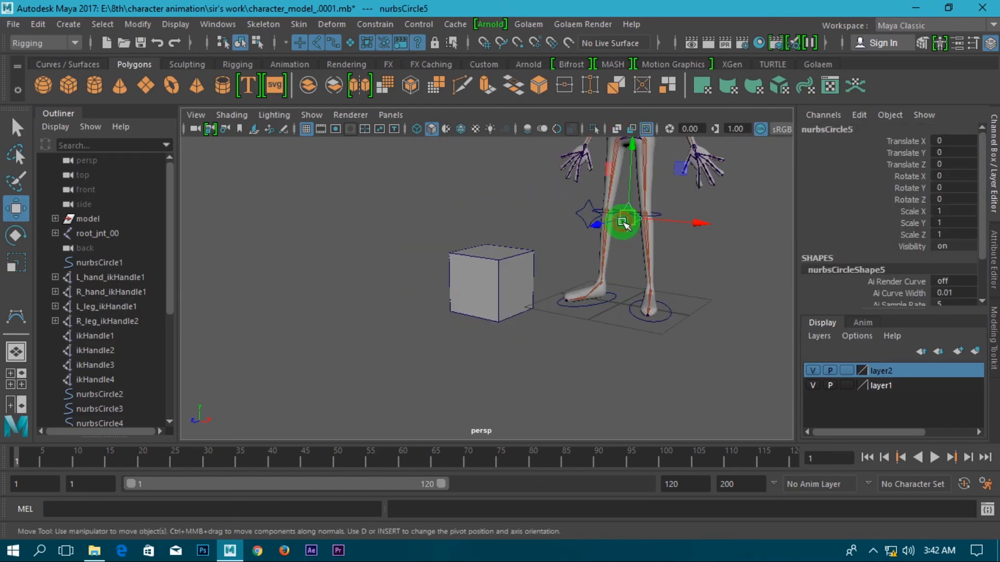
left_click(492, 287)
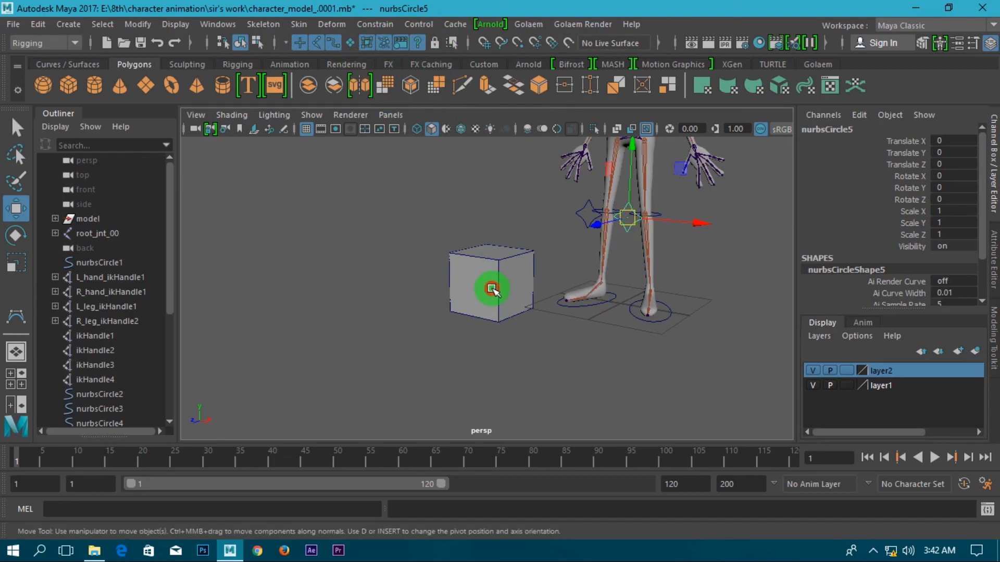
scroll(424, 236, "up", 3)
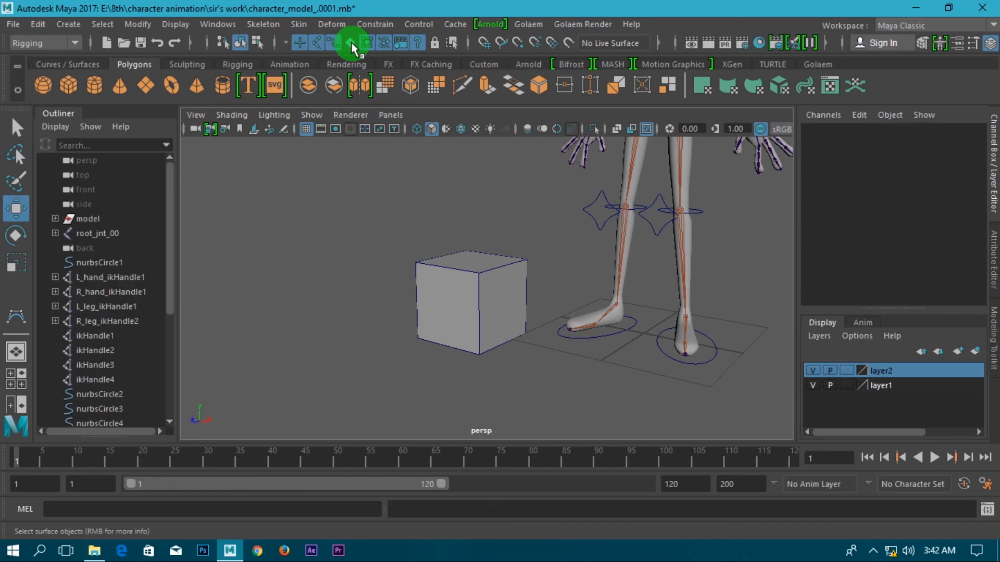
scroll(487, 257, "up", 2)
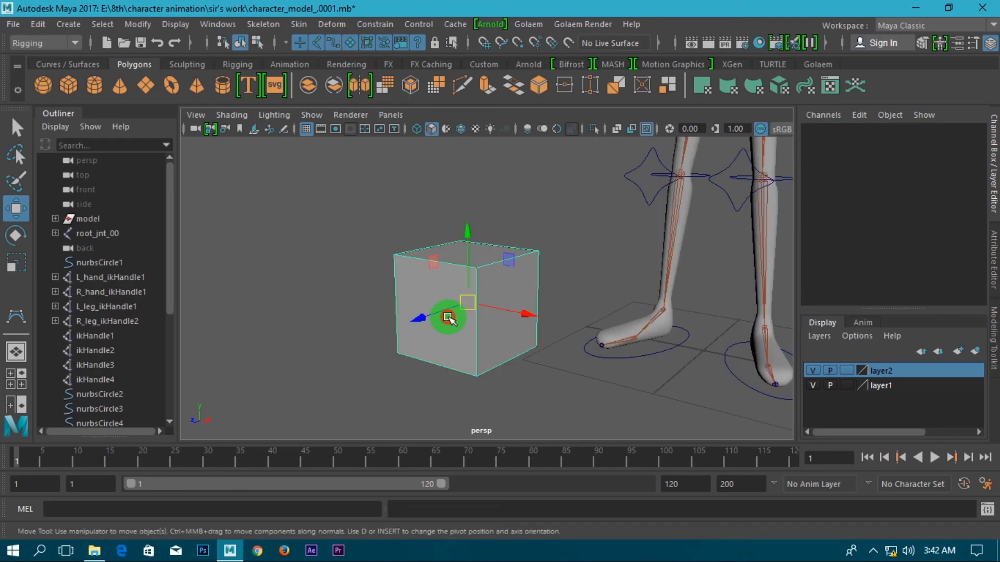
left_click(448, 317)
key("Delete")
- Select the remaining cube-shaped curve and inspect it from several angles
scroll(459, 312, "down", 2)
left_click_drag(455, 315, 521, 312, "alt")
scroll(446, 315, "up", 4)
middle_click_drag(446, 314, 511, 271, "alt")
left_click_drag(521, 344, 459, 361, "alt")
left_click_drag(416, 238, 698, 430)
left_click_drag(598, 396, 529, 322, "alt")
scroll(586, 345, "down", 4)
middle_click_drag(587, 346, 517, 352, "alt")
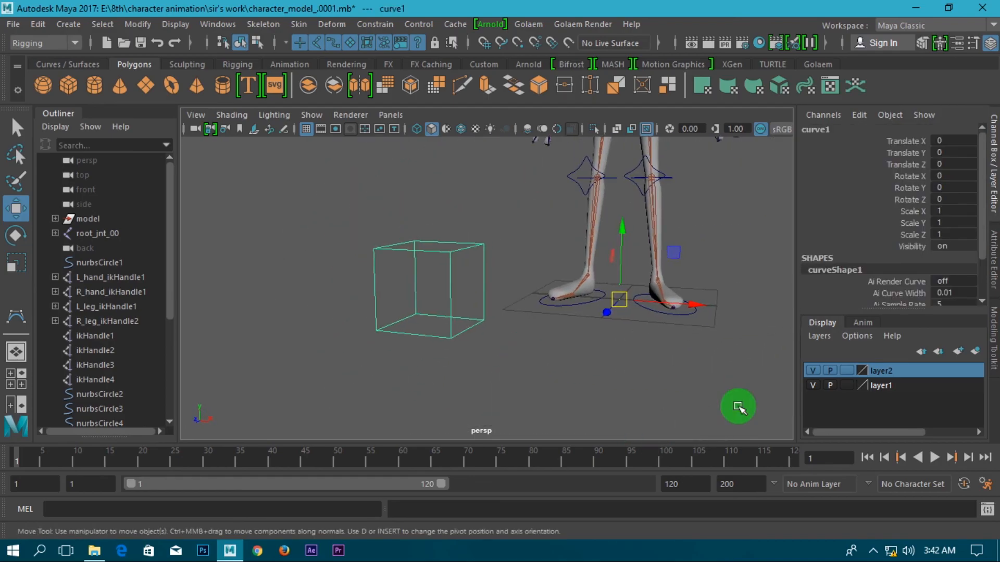
- Copy the "curve -d 1" command from the Script Editor history, clear the history, and paste the command into the MEL input
left_click(987, 510)
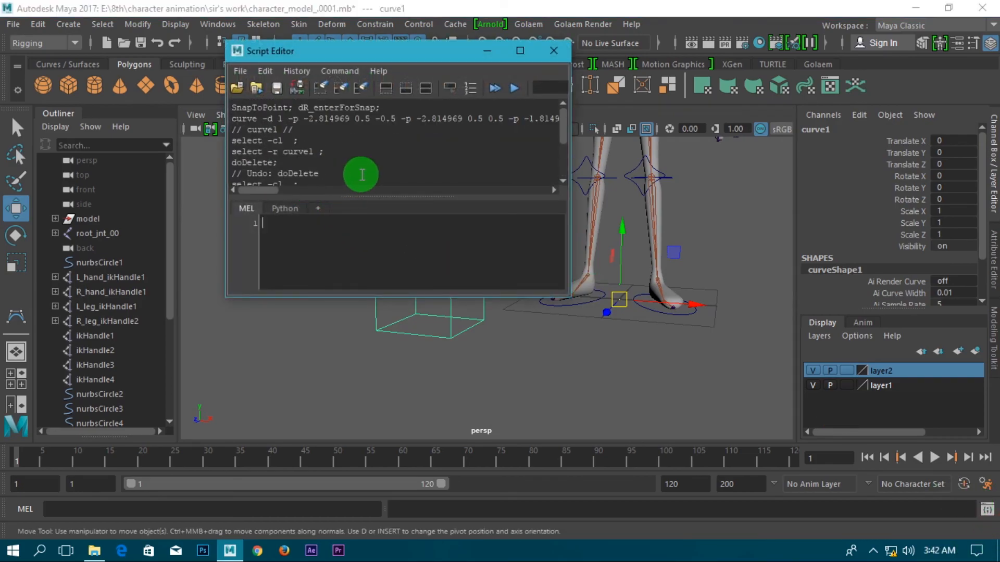
left_click(521, 52)
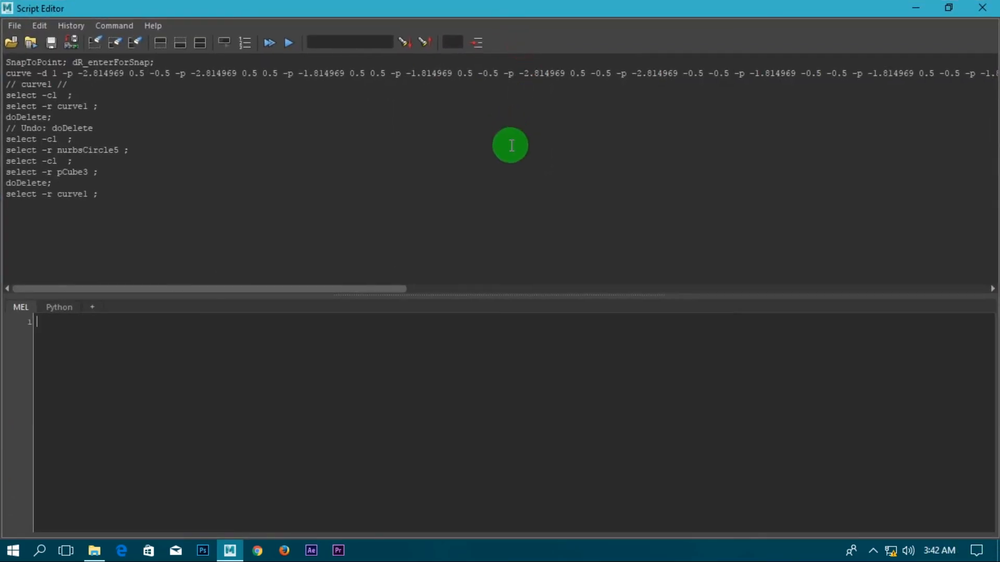
triple_click(462, 76)
key("ctrl+c")
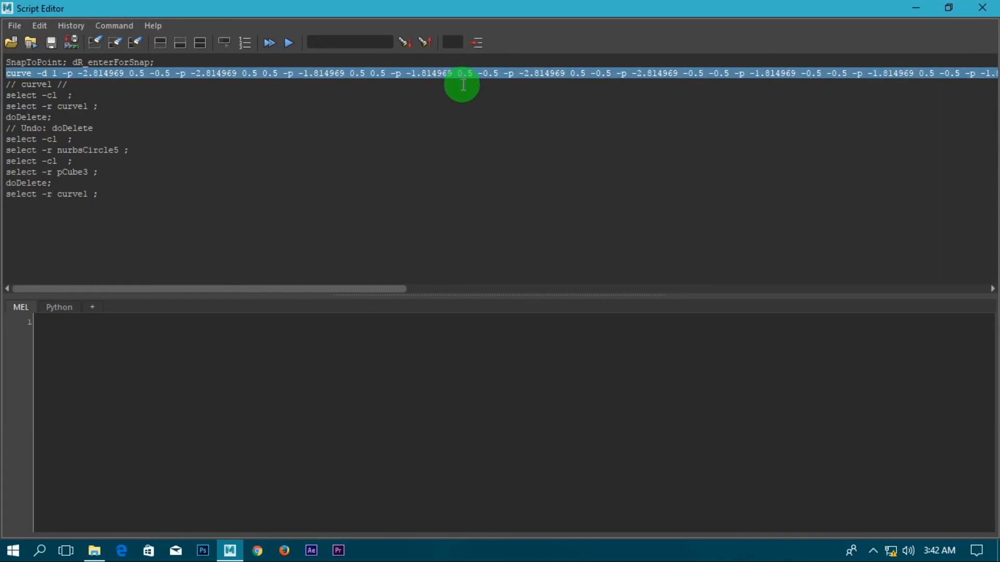
left_click(134, 47)
left_click(115, 346)
key("ctrl+v")
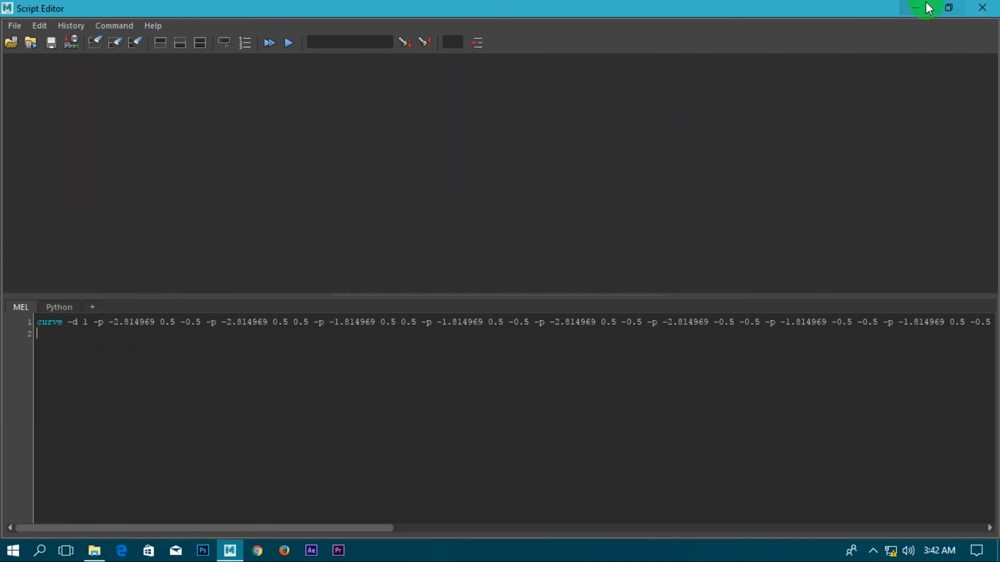
key("ctrl+v")
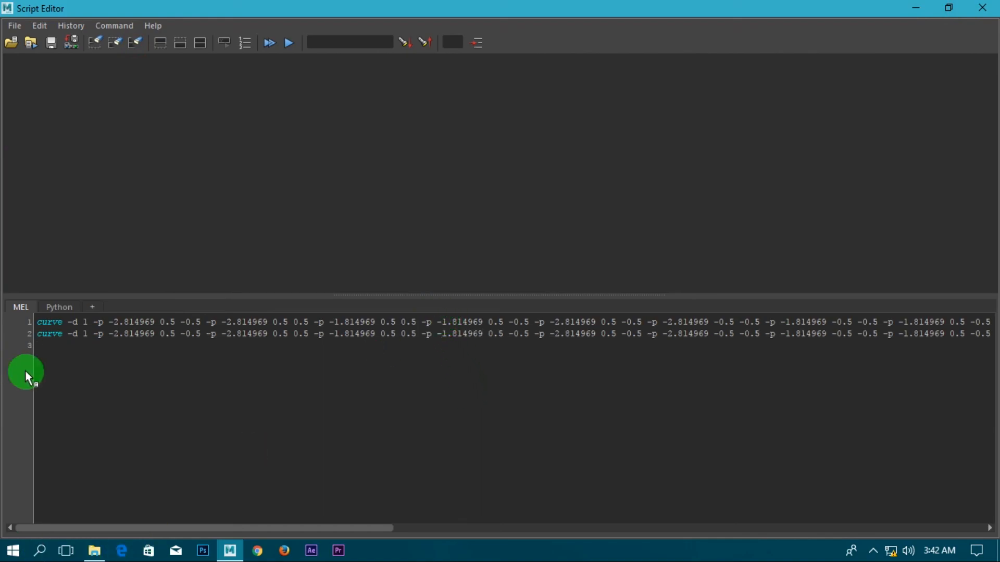
left_click(915, 12)
- Move the cube-shaped curve about 0.8 units along X and undo the move
scroll(602, 278, "down", 5)
left_click_drag(500, 317, 509, 360, "alt")
right_click_drag(509, 360, 463, 325, "alt")
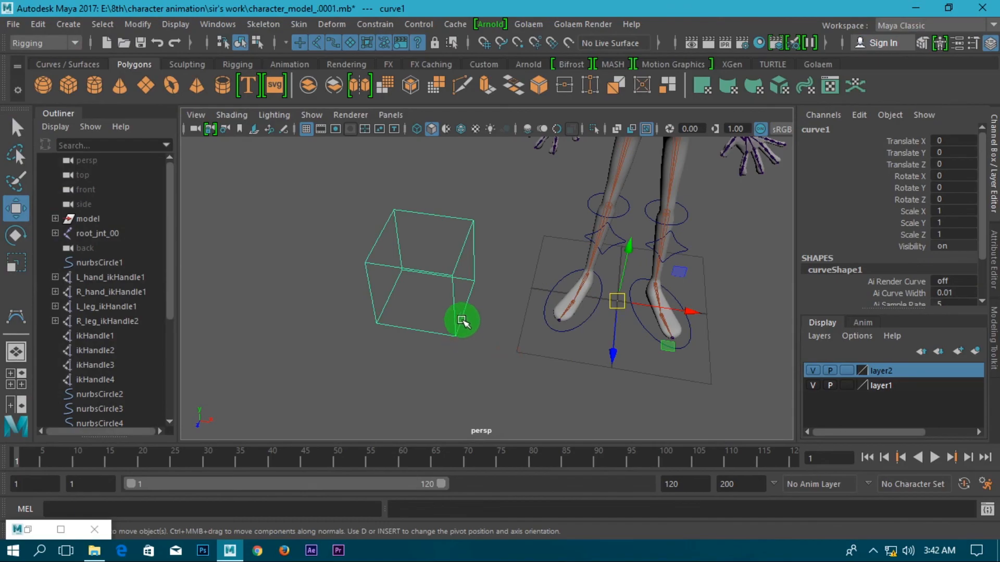
left_click_drag(690, 310, 760, 313)
key("ctrl+z")
- Remove the duplicate curve command in the Script Editor and clear both its history and MEL input
left_click(987, 510)
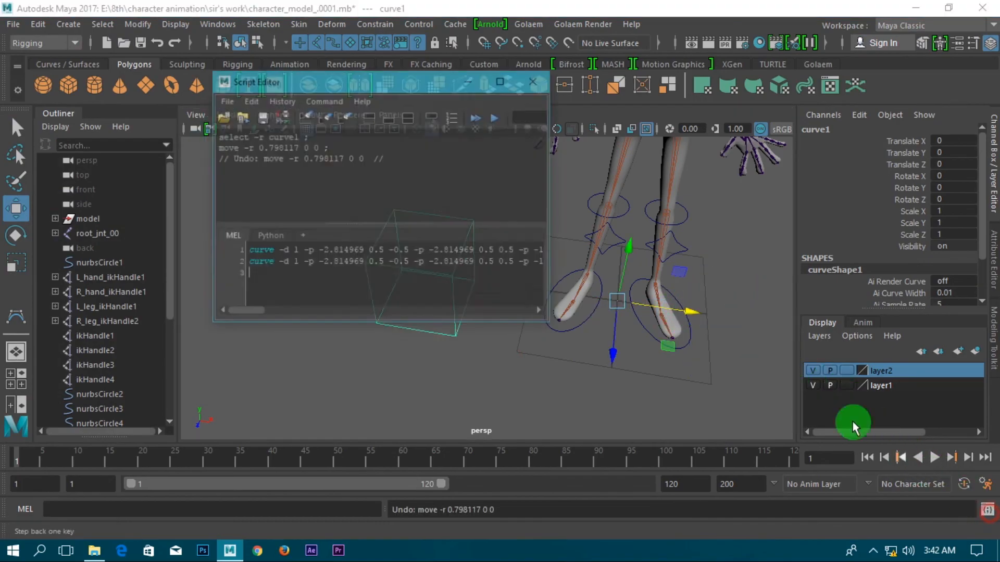
key("ctrl+z")
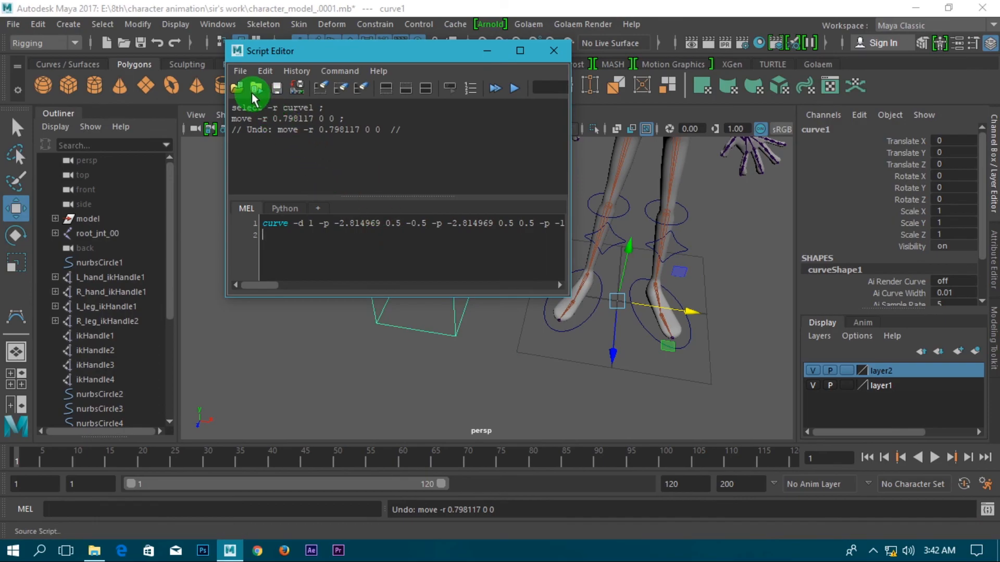
left_click(360, 89)
left_click(350, 261)
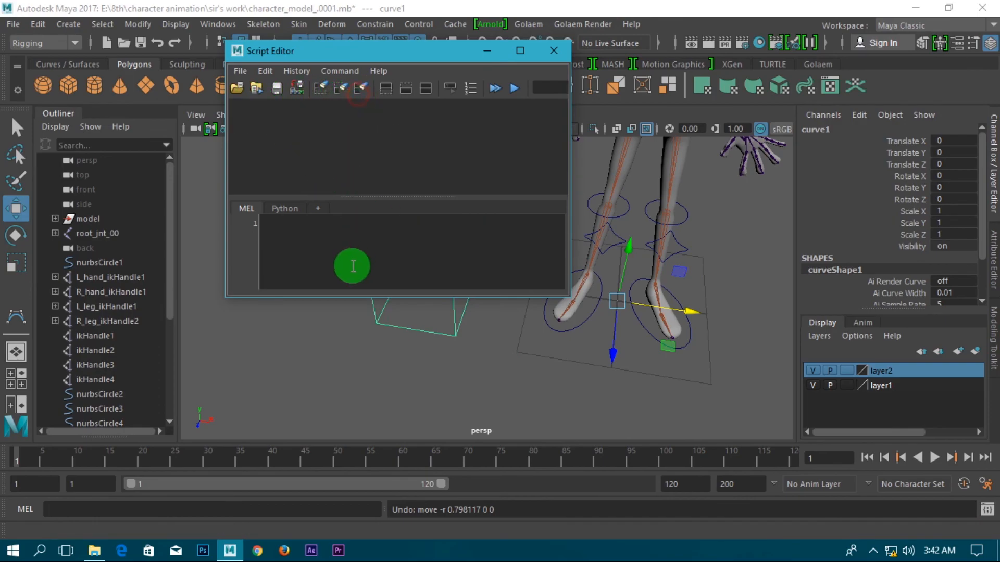
- Cancel the Student Version File prompt, clear the Script Editor history and input, and close the Script Editor
left_click(529, 290)
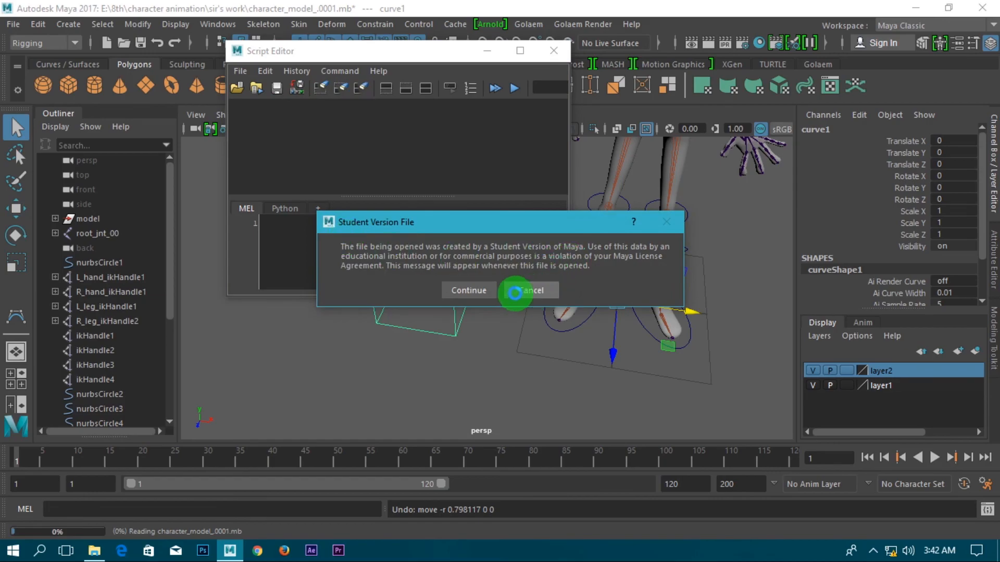
left_click(341, 229)
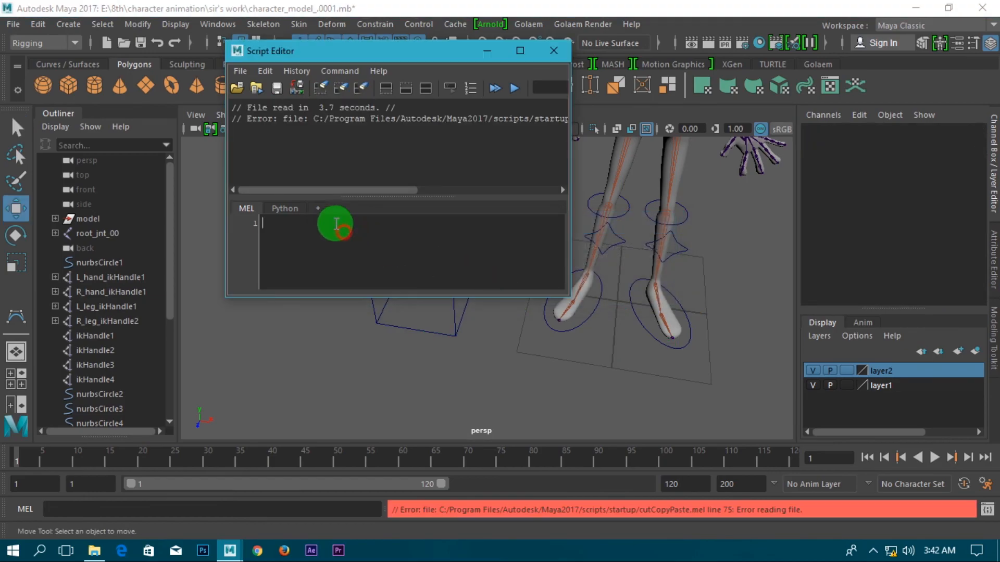
left_click(361, 88)
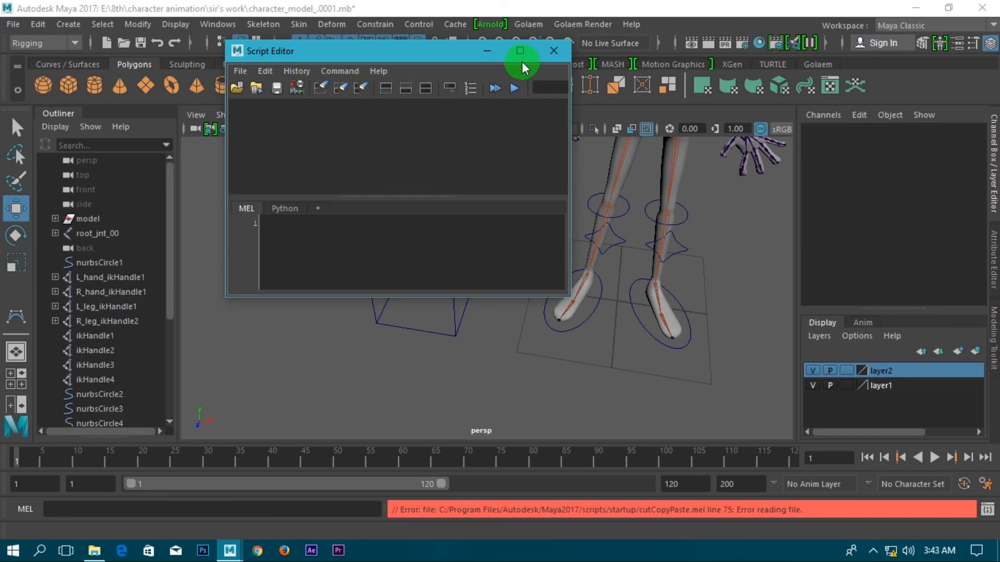
left_click(554, 51)
- Duplicate the cube-shaped curve and move the copy to about 3.163 on Translate X
left_click(25, 119)
left_click_drag(214, 208, 510, 318, "alt")
left_click(473, 287)
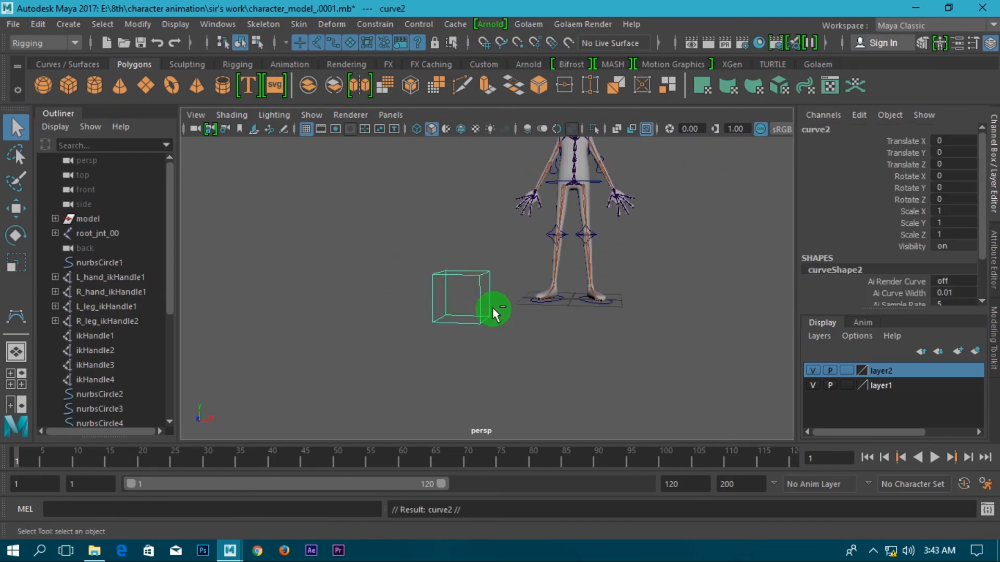
key("w")
left_click_drag(585, 301, 774, 283)
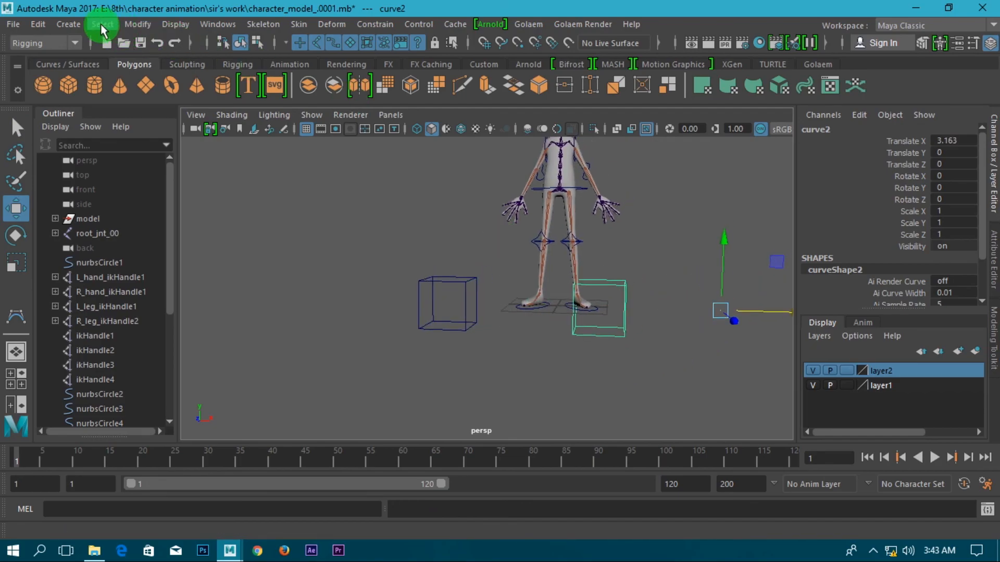
- Center the pivot of the duplicated cube curve and raise it to about 2.156 on Translate Y, near the left hand
left_click(101, 24)
mouse_move(138, 24)
left_click(189, 130)
middle_click_drag(551, 309, 475, 326, "alt")
right_click_drag(476, 326, 568, 378, "alt")
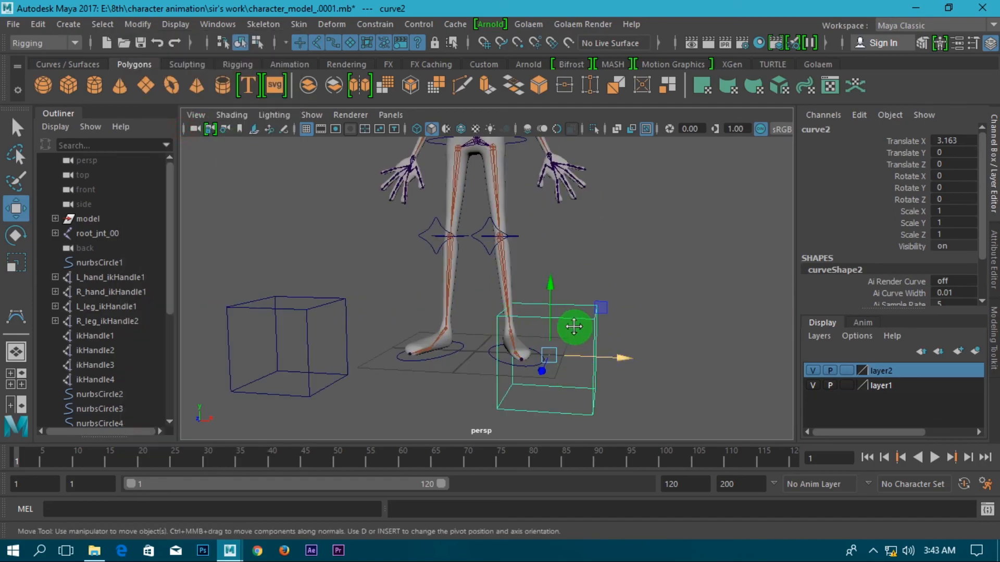
middle_click_drag(570, 324, 540, 334, "alt")
left_click_drag(521, 304, 548, 130)
middle_click_drag(549, 130, 633, 328, "alt")
- In the orthographic front view, align the cube curve with the left wrist joint at about Translate X 3.112 and Y 2.219
left_click(406, 119)
mouse_move(415, 134)
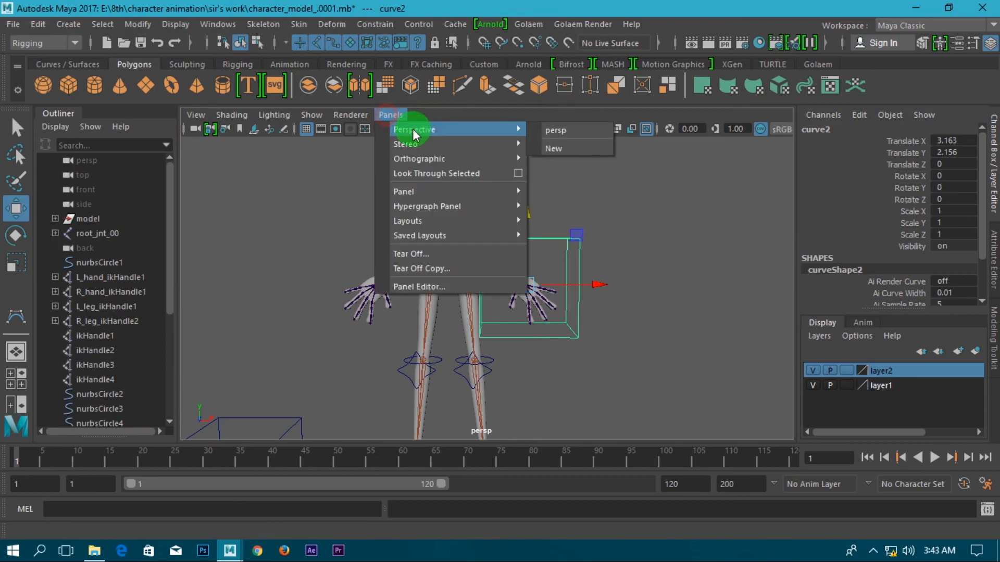
mouse_move(446, 159)
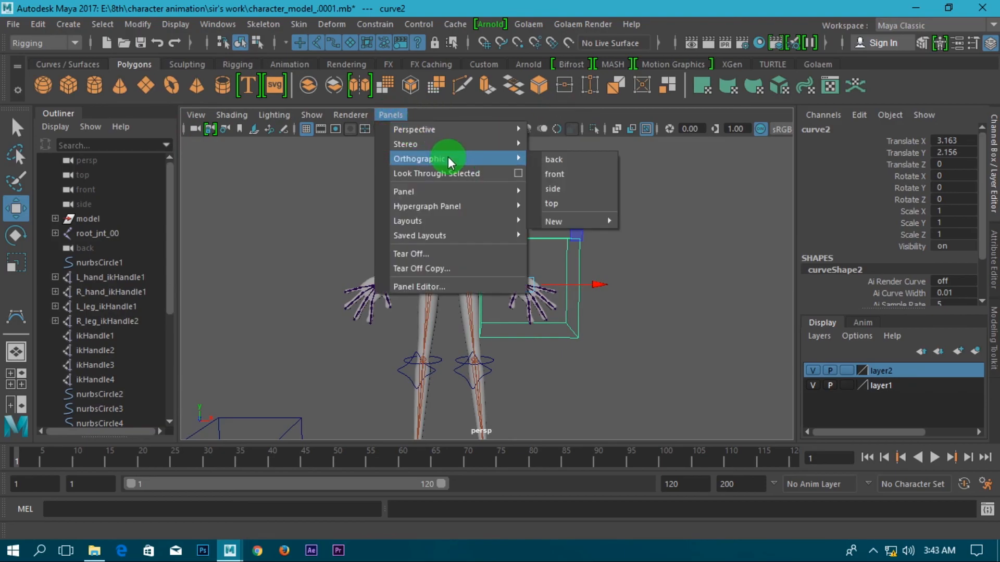
left_click(569, 177)
middle_click_drag(629, 301, 493, 315, "alt")
scroll(471, 341, "down", 4)
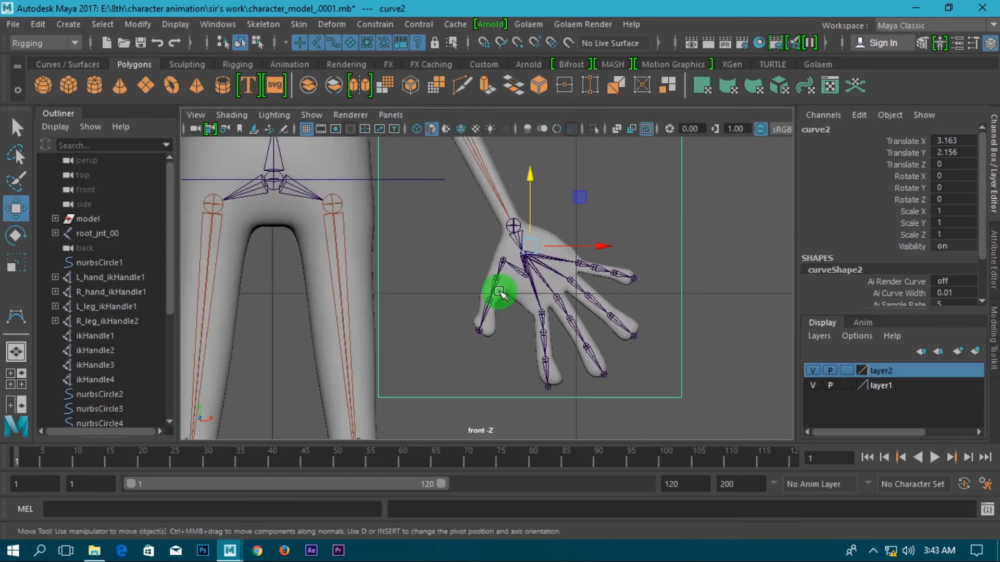
left_click_drag(529, 206, 384, 152)
- Scale the left wrist's cube curve uniformly to about 0.512
key("r")
middle_click_drag(516, 211, 508, 311, "alt")
scroll(508, 311, "down", 2)
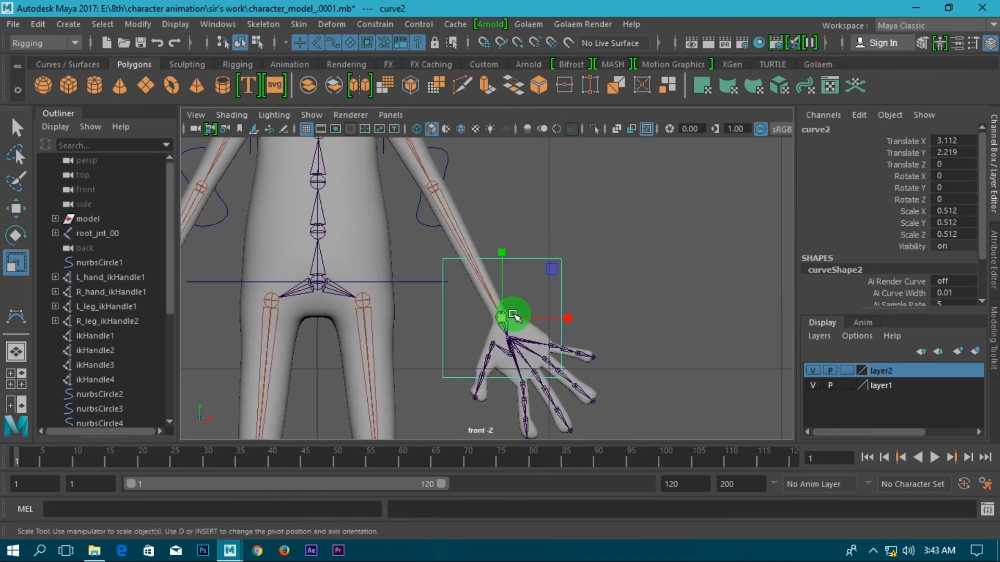
scroll(509, 312, "down", 4)
left_click_drag(546, 346, 489, 339, "alt")
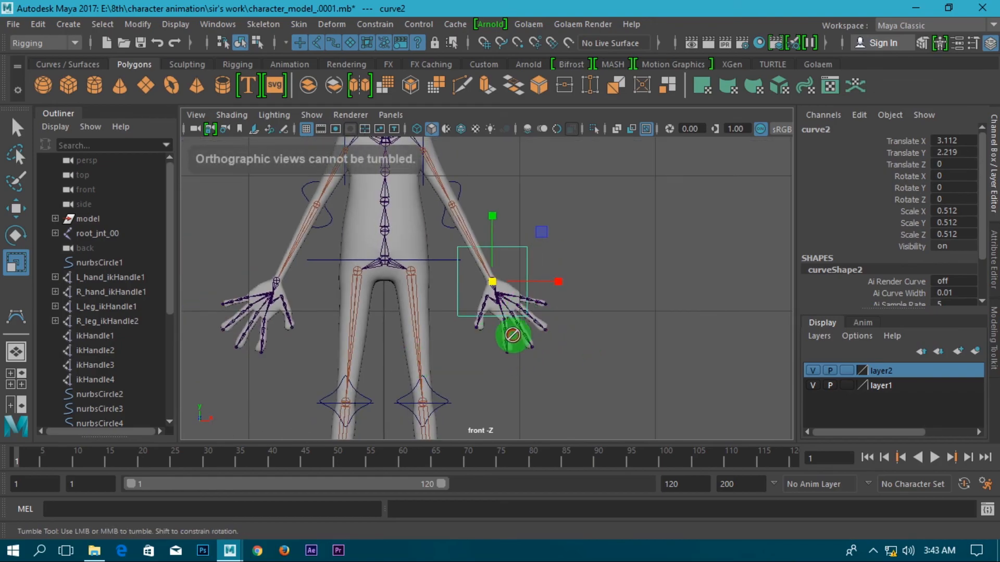
- Try stretching the left wrist's cube curve to about 0.643 on Scale Y and undo the scaling
scroll(500, 264, "up", 5)
left_click_drag(476, 222, 475, 202)
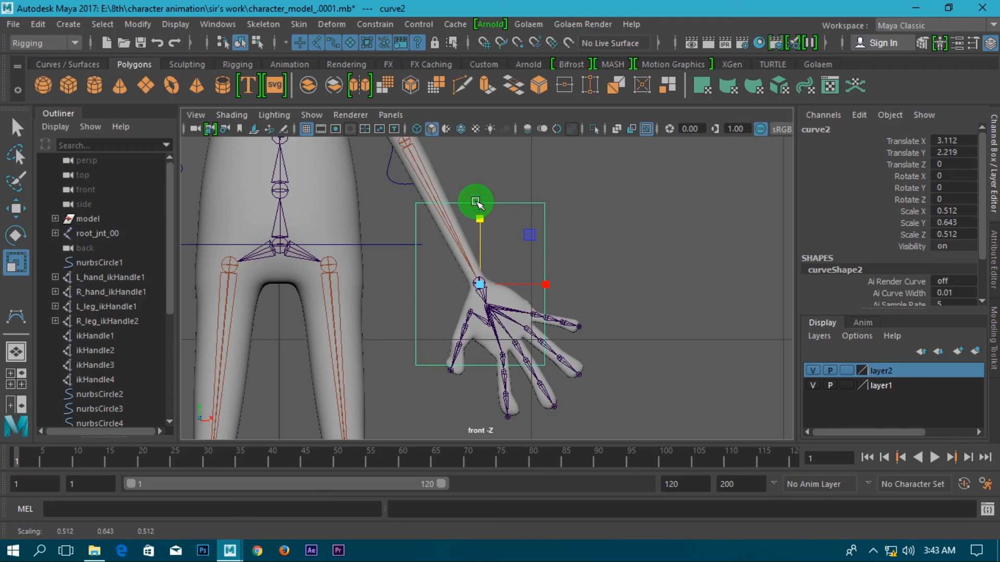
key("ctrl+z")
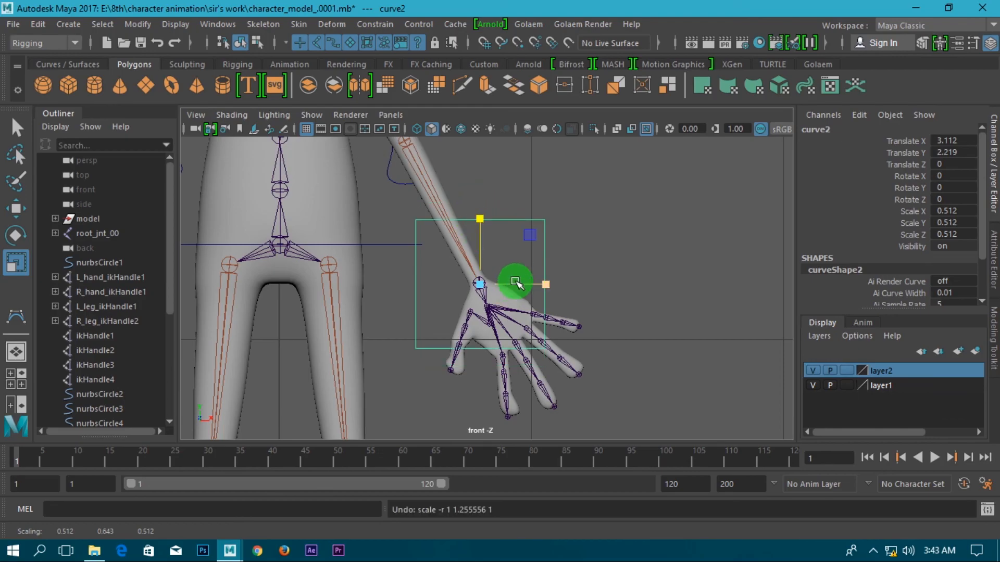
- Duplicate the left wrist's cube curve and move the copy along X to the right wrist joint, at about Translate X 1.52
middle_click_drag(536, 312, 668, 331, "alt")
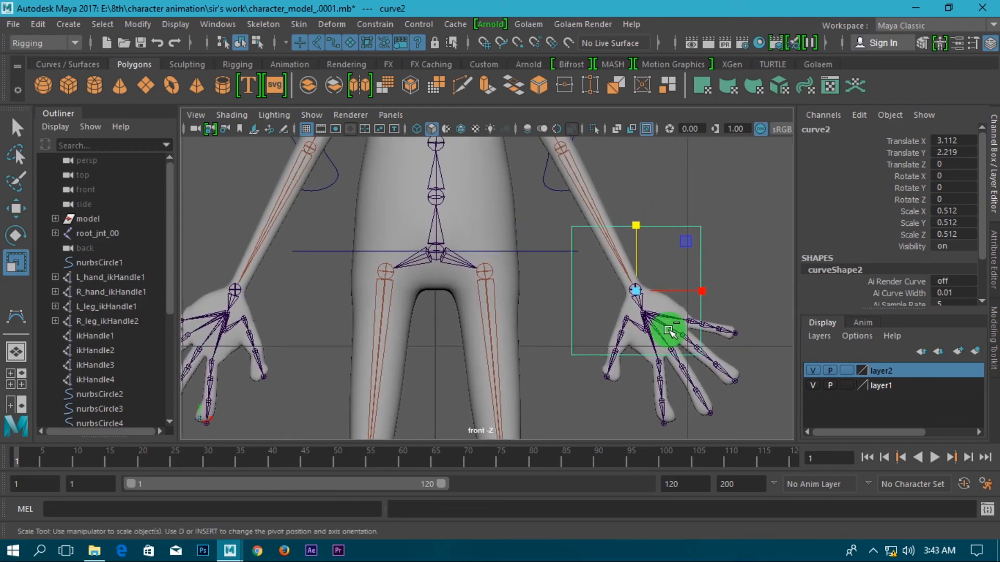
key("w")
left_click_drag(698, 290, 294, 311)
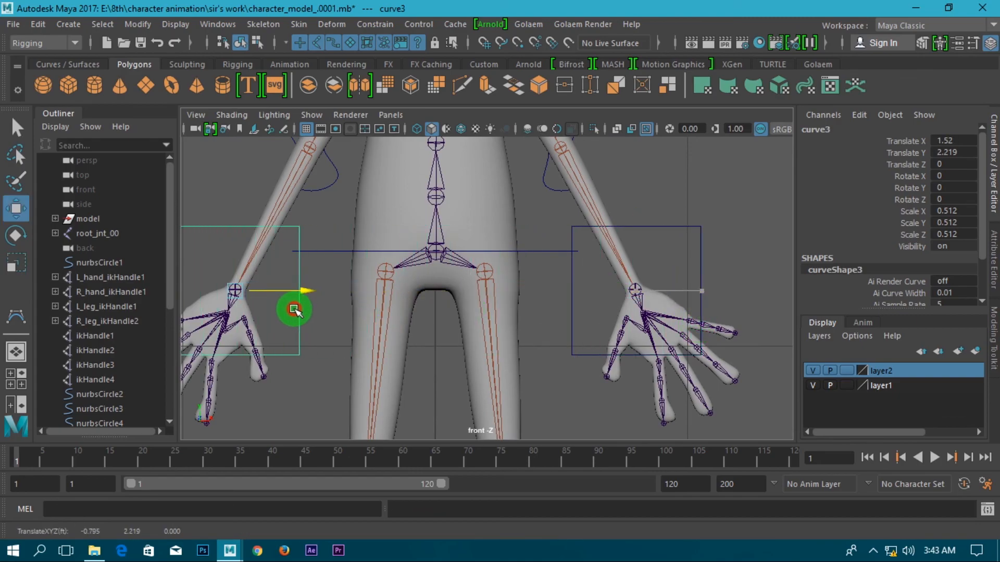
- Parent-constrain L_hand_ikHandle1 to the cube curve at the left wrist and clear the selection
scroll(331, 307, "down", 2)
left_click(679, 234)
scroll(680, 232, "up", 2)
middle_click_drag(670, 246, 592, 265, "alt")
left_click(592, 256)
scroll(589, 292, "up", 4)
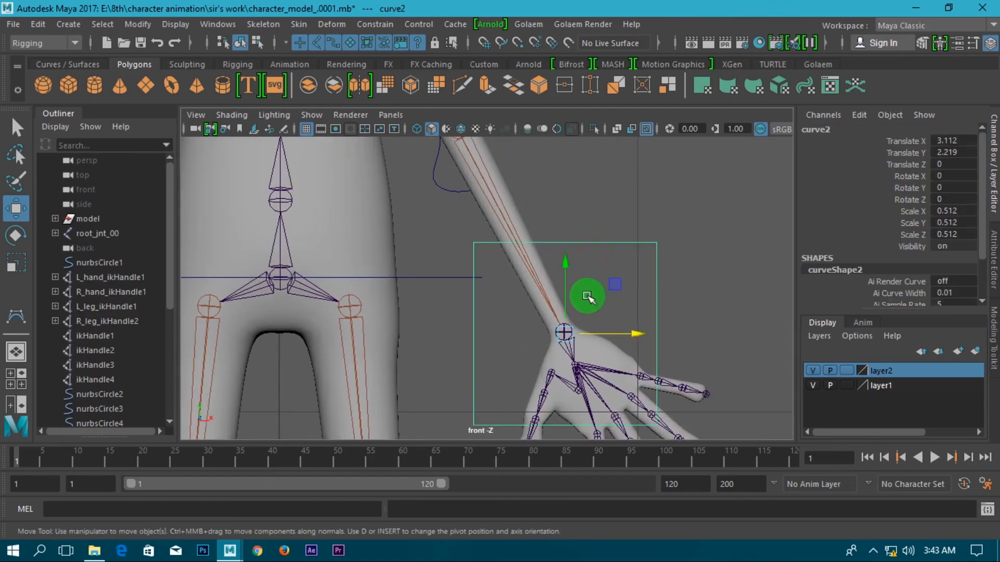
middle_click_drag(630, 368, 533, 352, "alt")
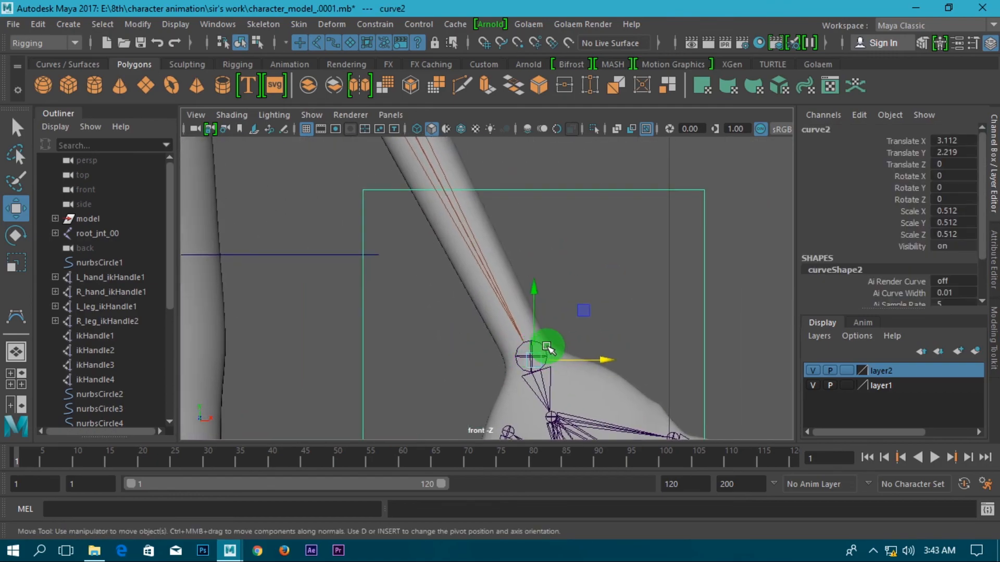
left_click(527, 344)
scroll(553, 346, "down", 6)
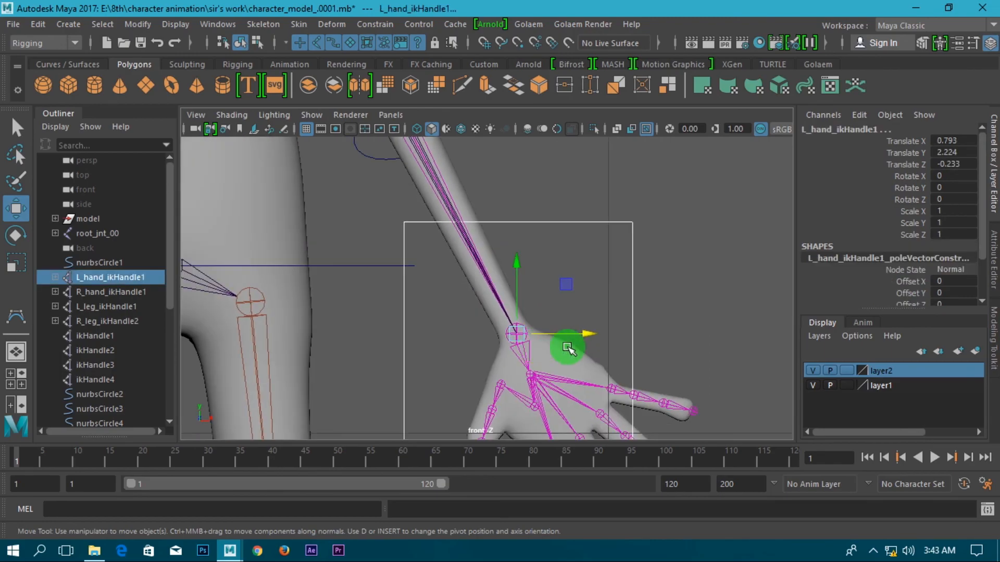
left_click(376, 25)
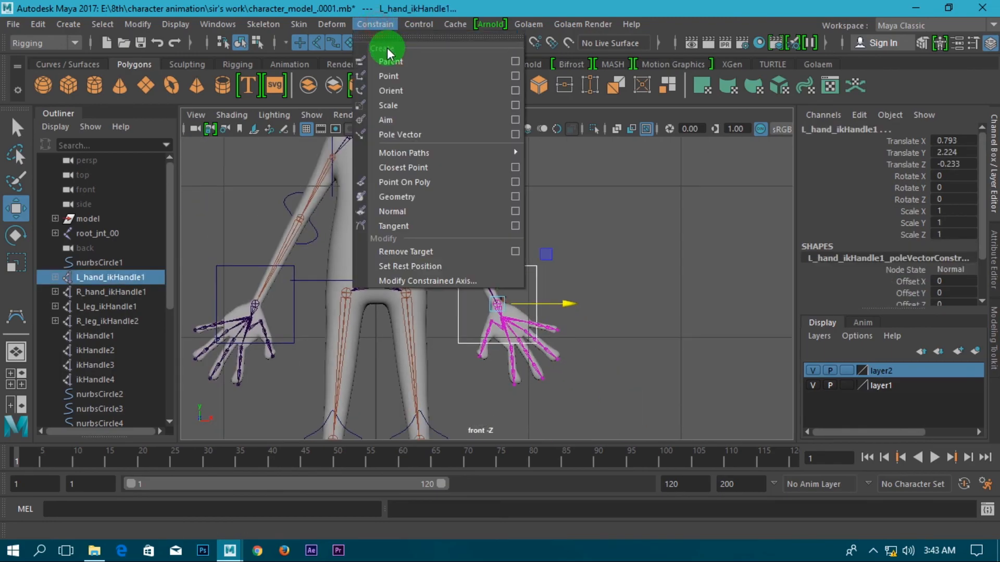
left_click(393, 61)
scroll(584, 282, "down", 3)
middle_click_drag(577, 356, 719, 338, "alt")
left_click(641, 382)
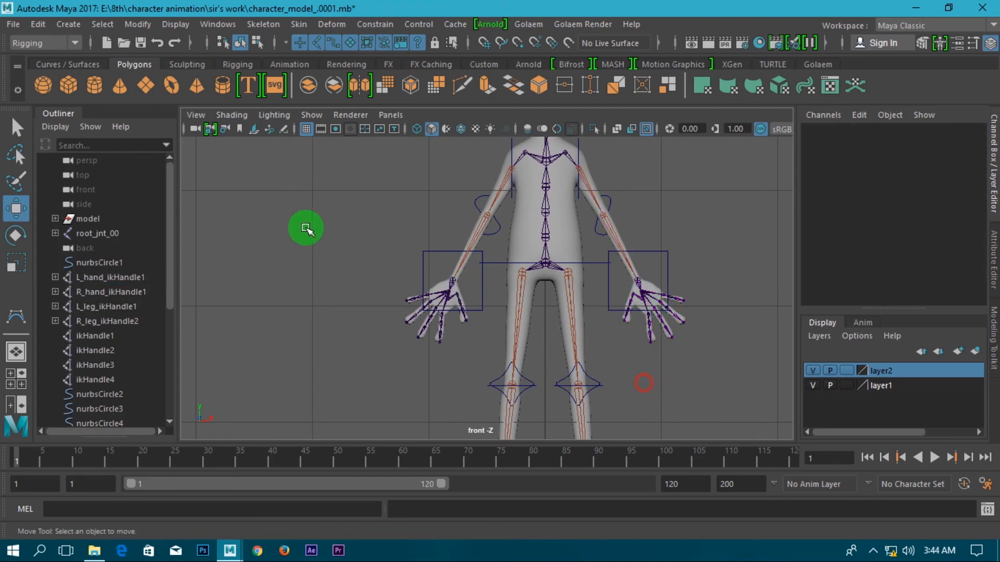
- Try parent-constraining the joint R_hand_jnt_03 to the right wrist's cube curve and undo the constraint
scroll(461, 288, "up", 4)
left_click(414, 217)
scroll(428, 280, "up", 6)
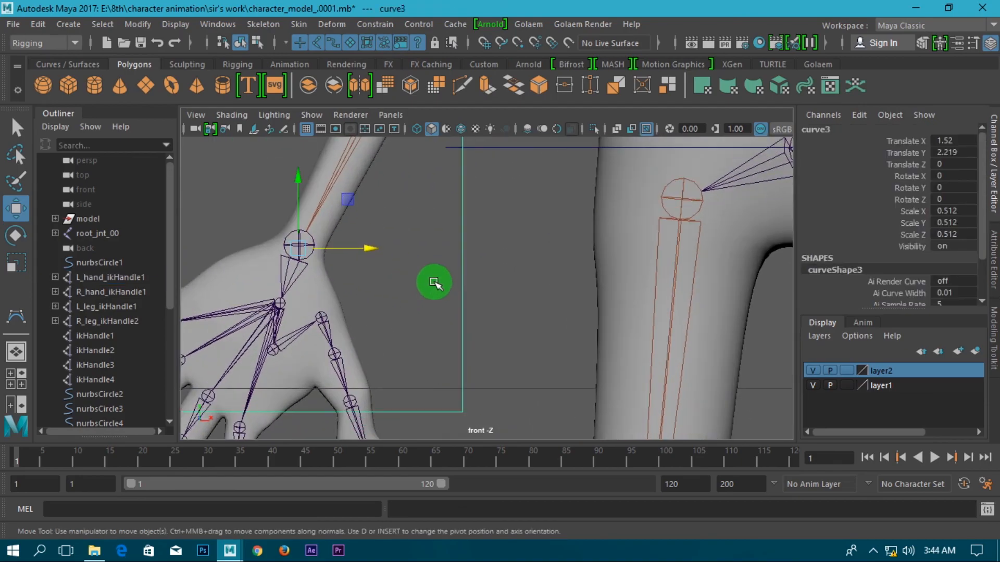
left_click(346, 323)
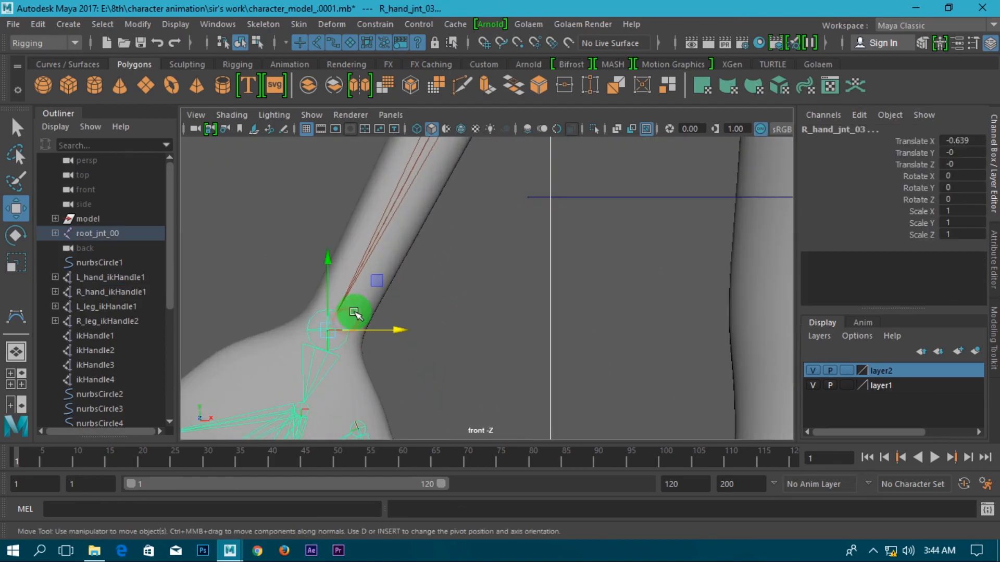
scroll(375, 239, "down", 5)
left_click(384, 25)
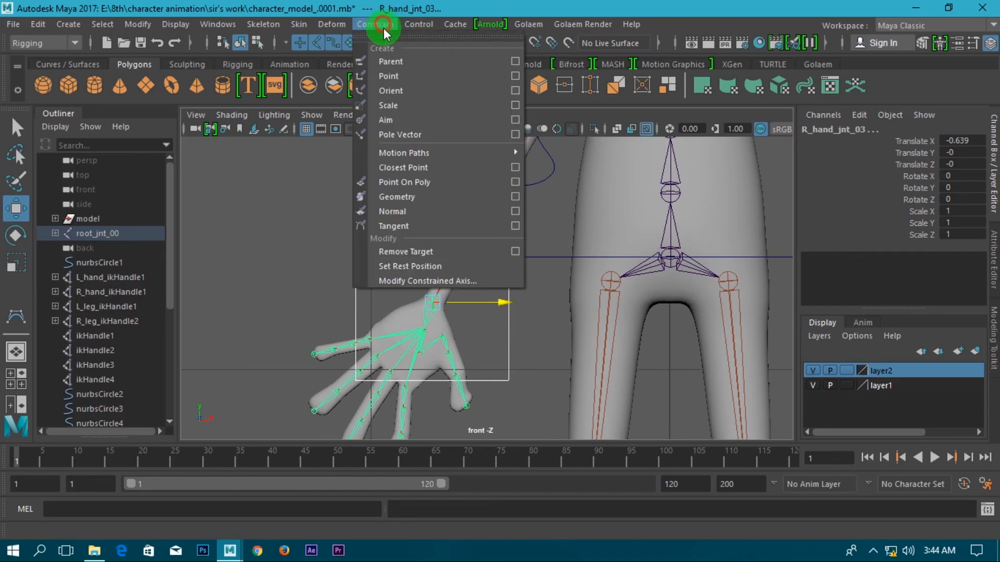
left_click(403, 61)
scroll(479, 218, "down", 4)
middle_click_drag(643, 316, 493, 321, "alt")
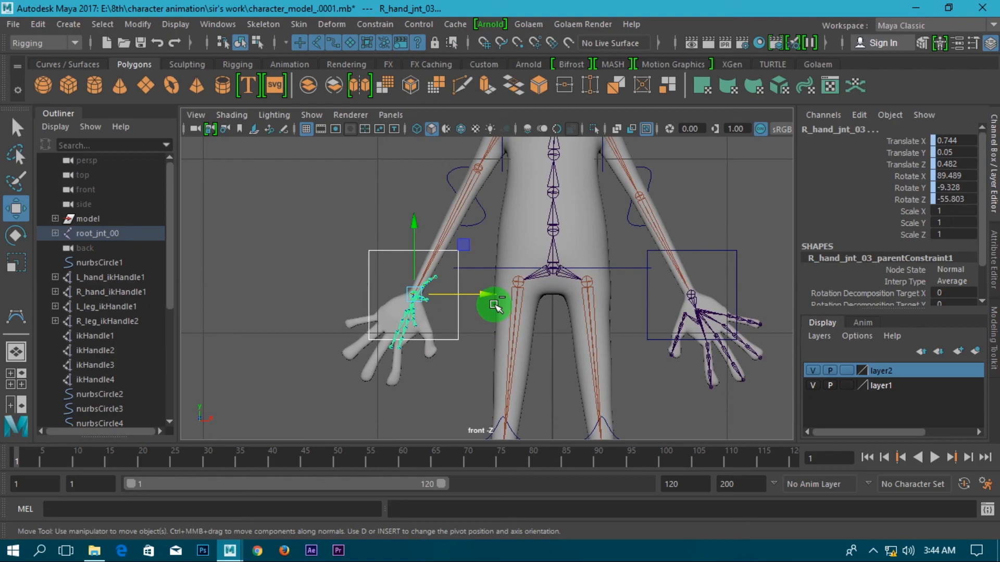
key("ctrl+z")
- Parent-constrain R_hand_ikHandle1 to the cube curve at the right wrist and clear the selection
left_click(458, 294)
scroll(475, 276, "up", 6)
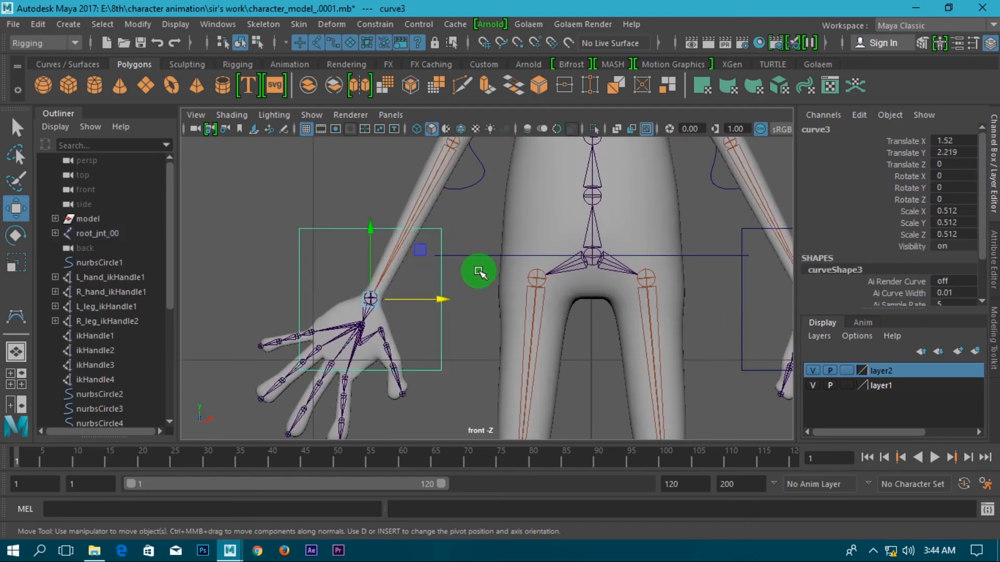
left_click(491, 231)
left_click(443, 204)
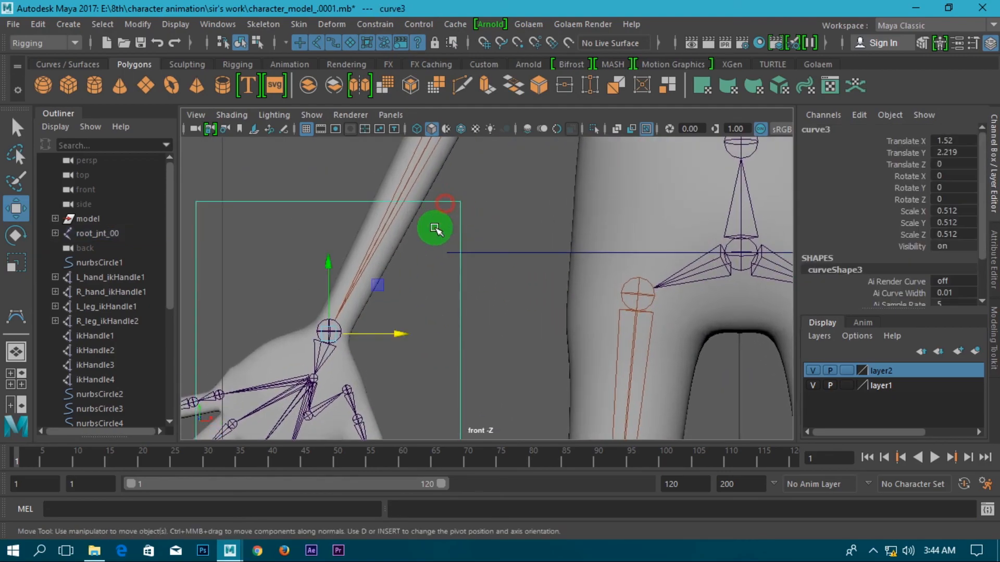
scroll(440, 211, "up", 3)
left_click(280, 328, "shift")
scroll(291, 325, "down", 2)
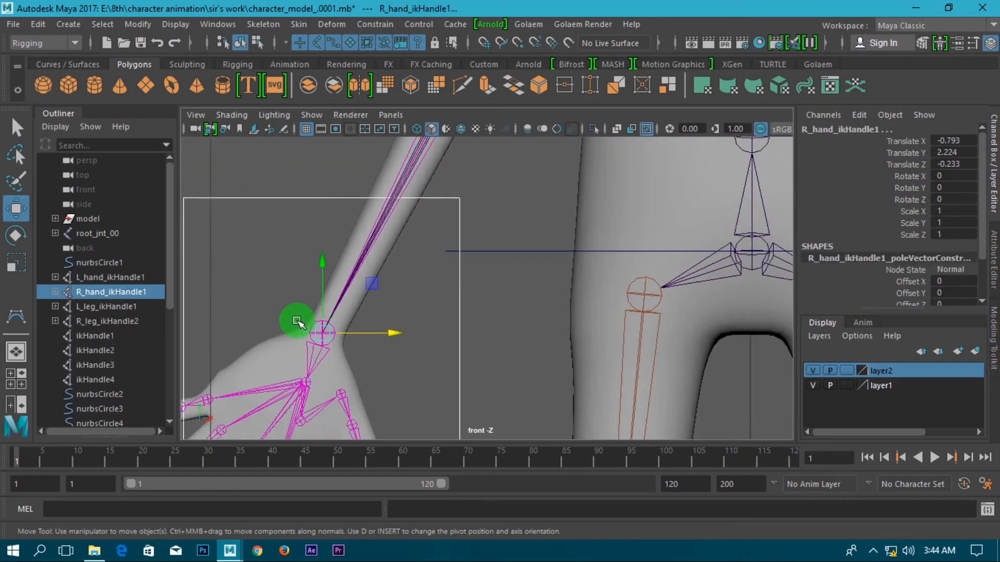
left_click(202, 64)
scroll(437, 280, "down", 4)
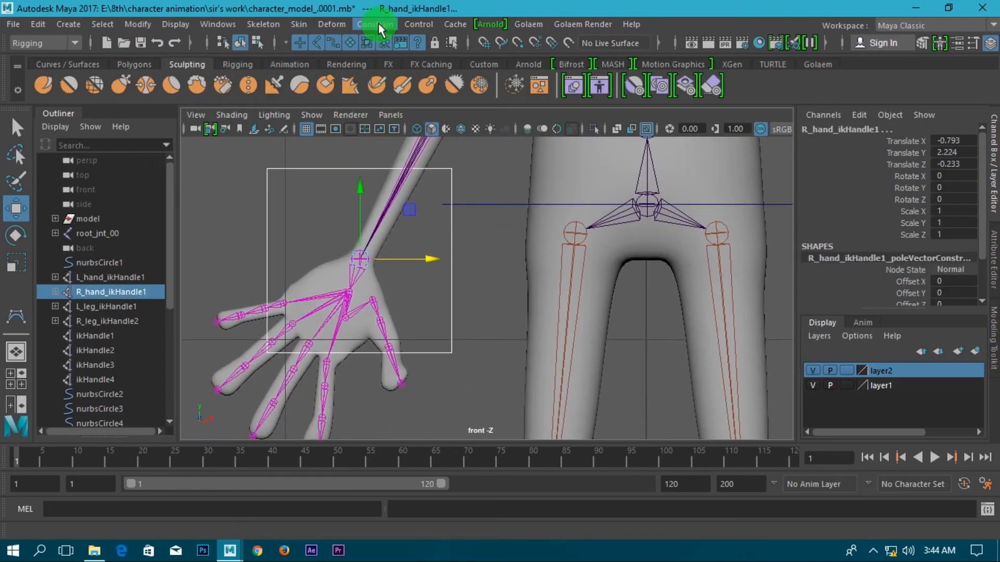
left_click(375, 24)
left_click(390, 62)
scroll(469, 306, "down", 3)
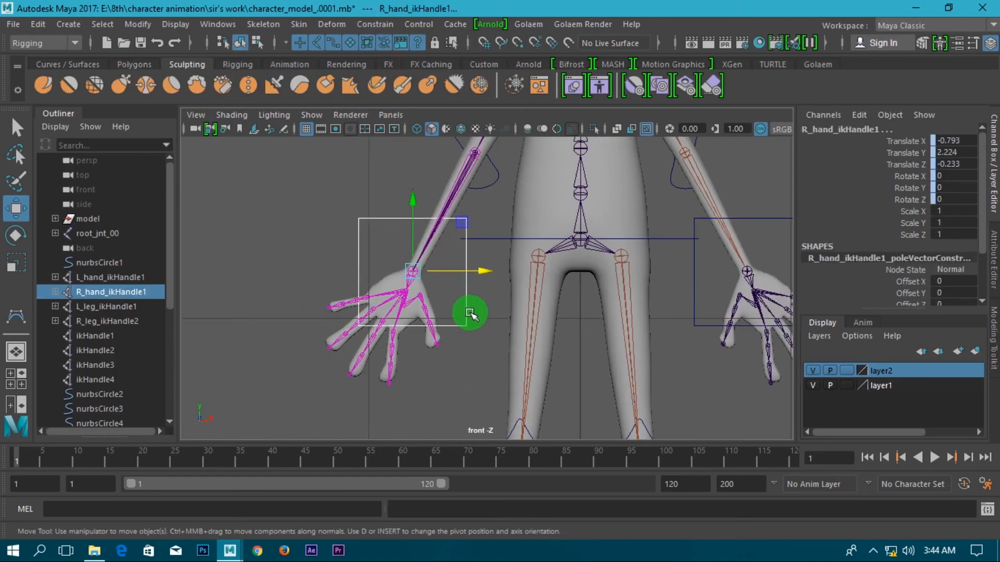
left_click(509, 330)
- Test the left hand control by moving its cube curve about 0.5 along X, undo the move, and deselect the curve
scroll(557, 359, "down", 2)
middle_click_drag(557, 359, 478, 371, "alt")
scroll(625, 312, "up", 1)
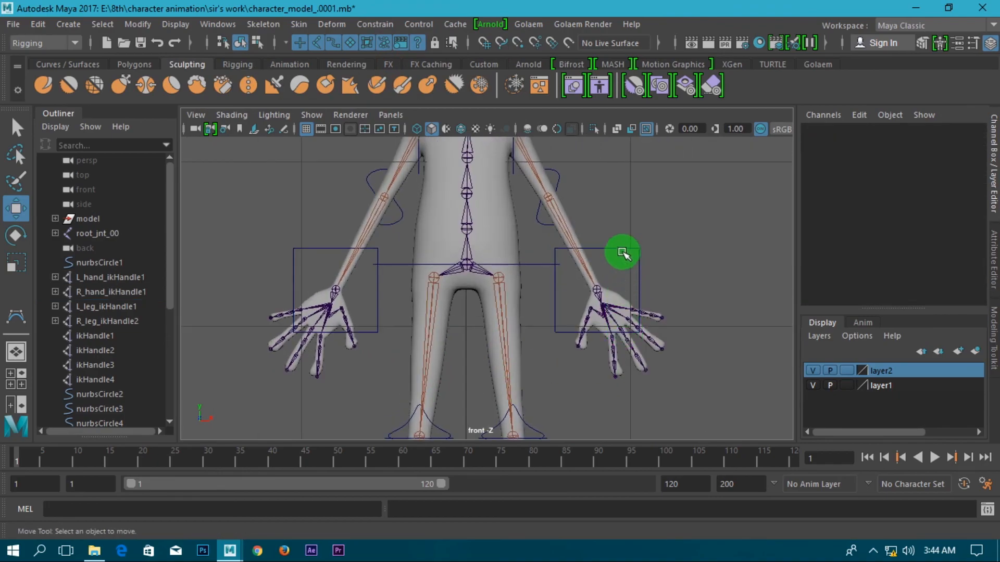
left_click(619, 249)
left_click_drag(647, 284, 732, 313)
key("ctrl+z")
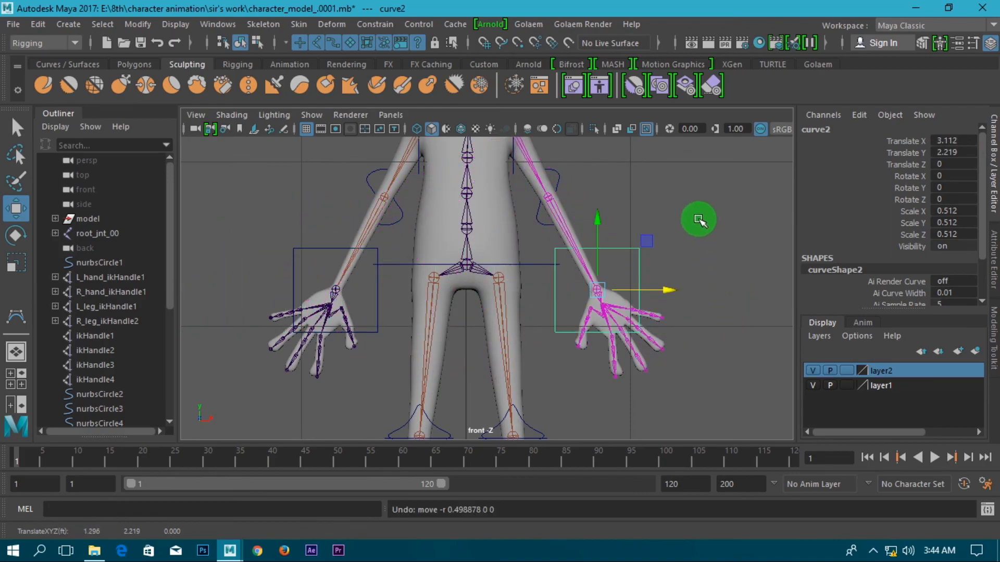
left_click(703, 202)
middle_click_drag(625, 276, 596, 340, "alt")
scroll(608, 357, "down", 1)
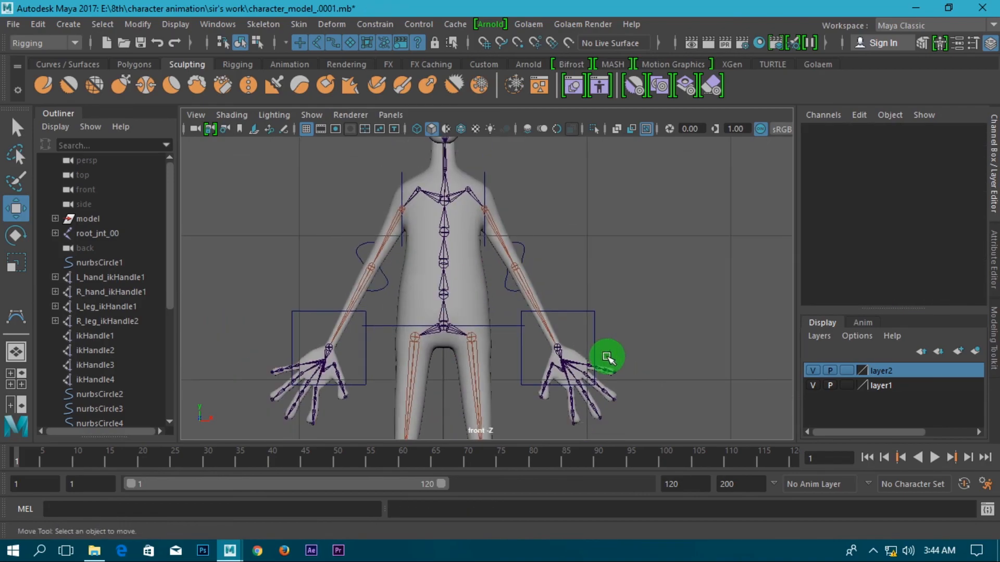
- Select the left wrist's cube curve, bring up the side-by-side view layout, and switch the front view to the persp camera
left_click(576, 310)
scroll(599, 308, "down", 2)
key("space")
scroll(608, 291, "down", 3)
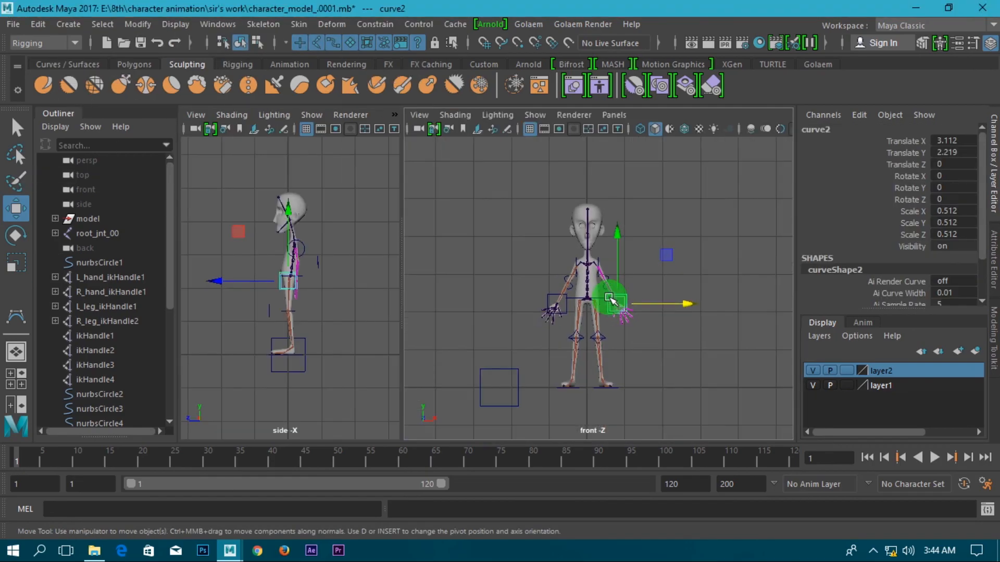
left_click(614, 114)
mouse_move(635, 130)
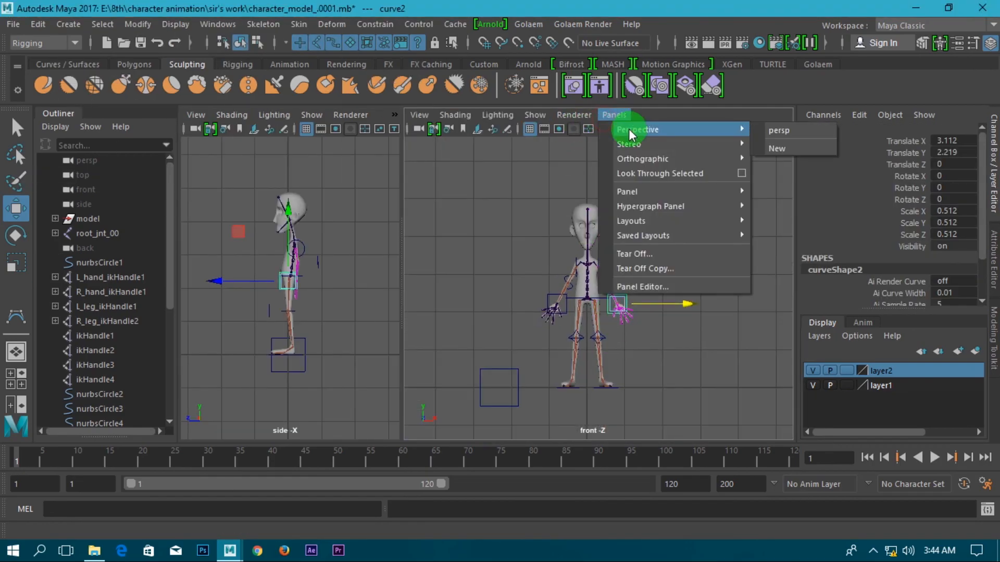
left_click(780, 129)
scroll(648, 273, "up", 6)
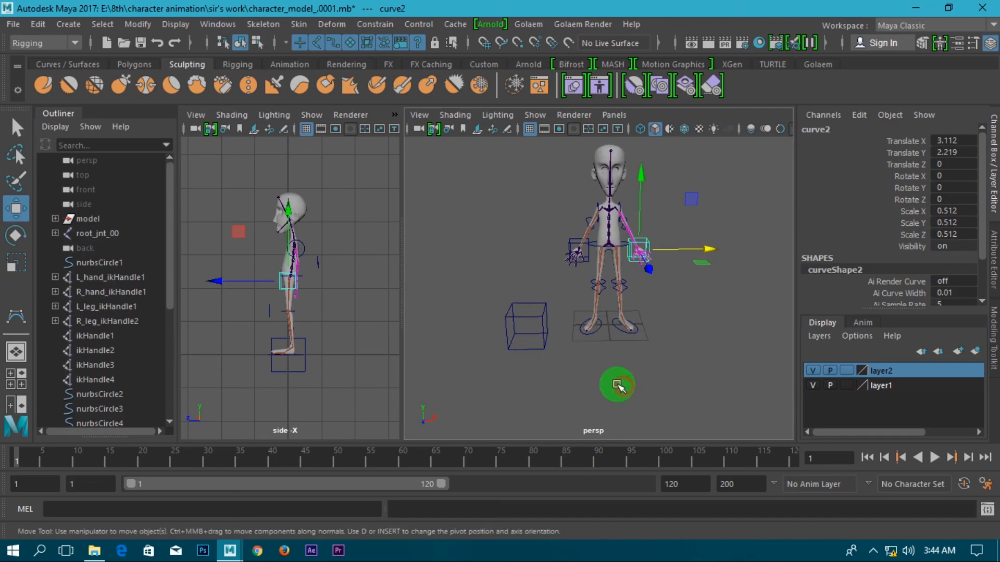
- Parent the cube curve at the right wrist under the right shoulder's control circle and clear the selection
left_click_drag(660, 349, 566, 266, "alt")
right_click_drag(534, 250, 607, 270, "alt")
middle_click_drag(599, 194, 604, 237, "alt")
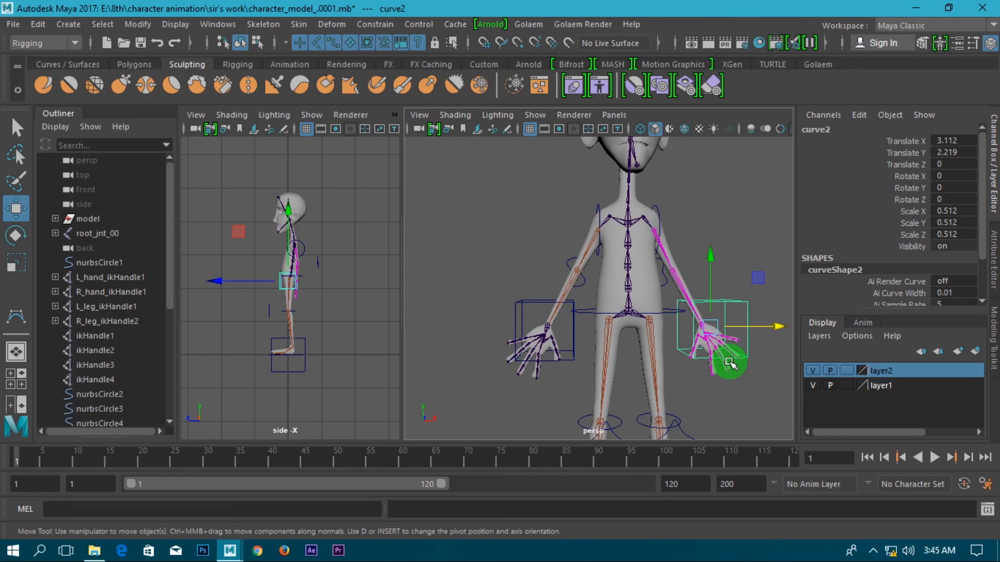
scroll(730, 363, "up", 4)
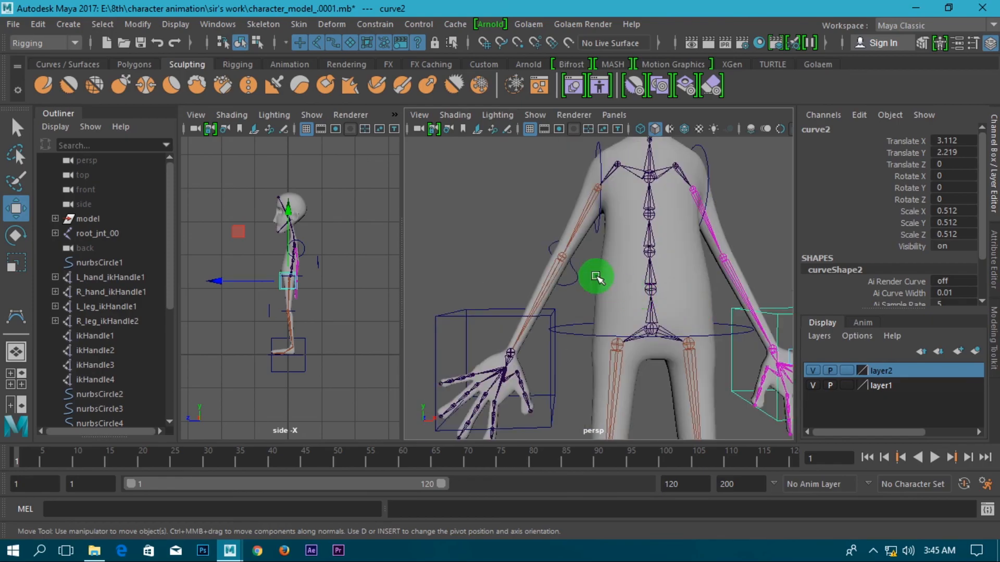
scroll(604, 284, "down", 5)
left_click(549, 264)
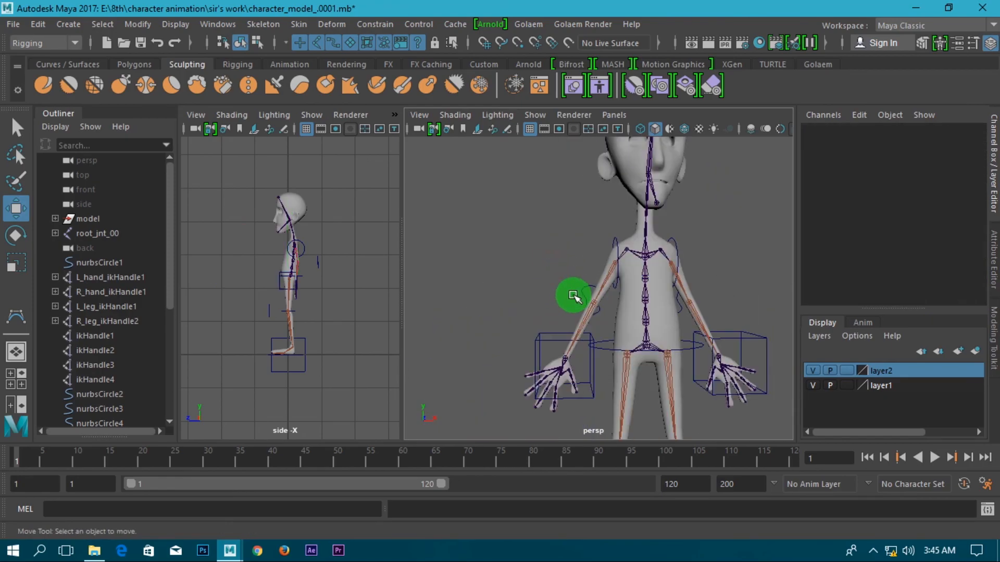
scroll(573, 296, "up", 3)
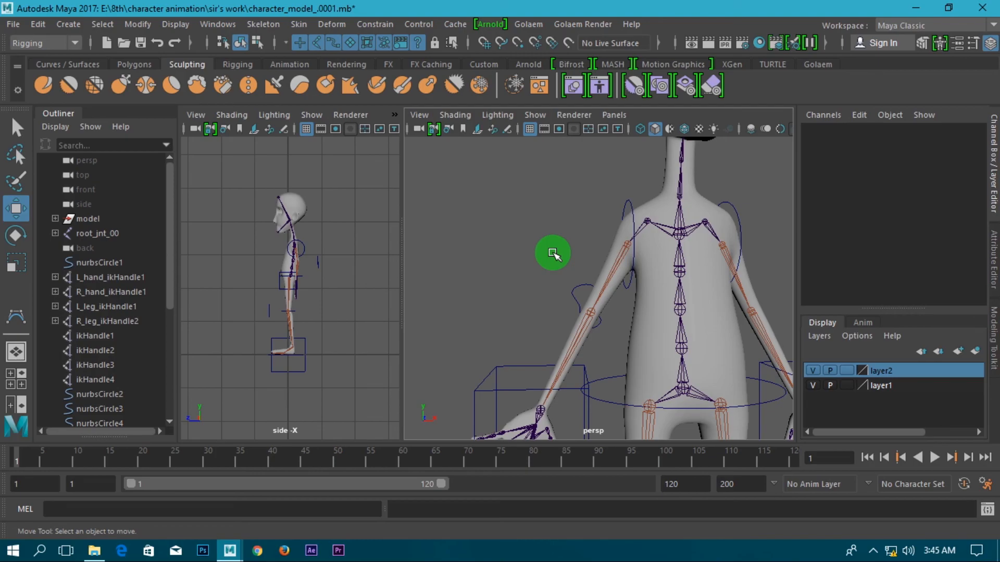
scroll(531, 334, "down", 2)
left_click(556, 339)
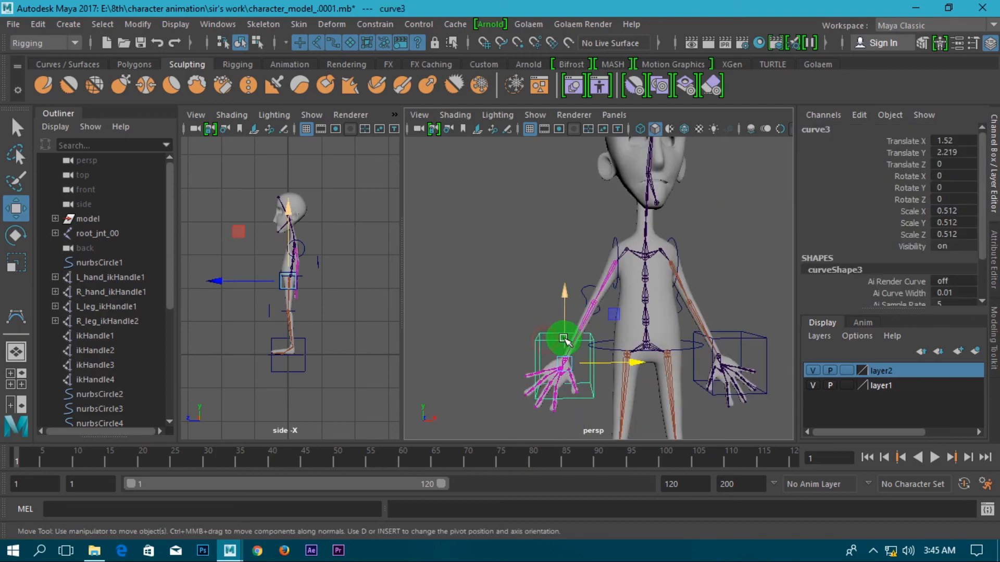
scroll(564, 339, "up", 5)
scroll(564, 339, "down", 3)
middle_click_drag(522, 281, 504, 259, "alt")
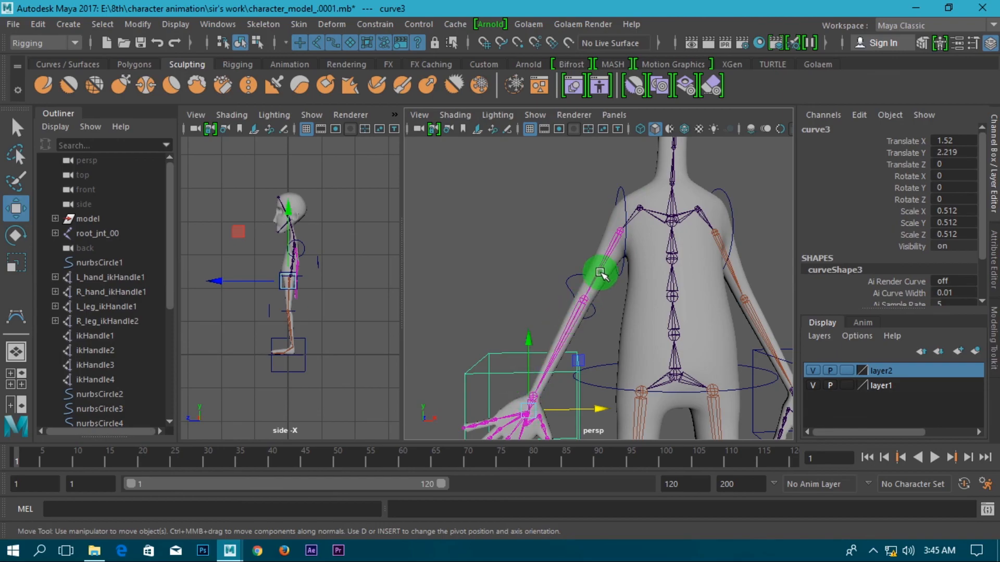
left_click(621, 191)
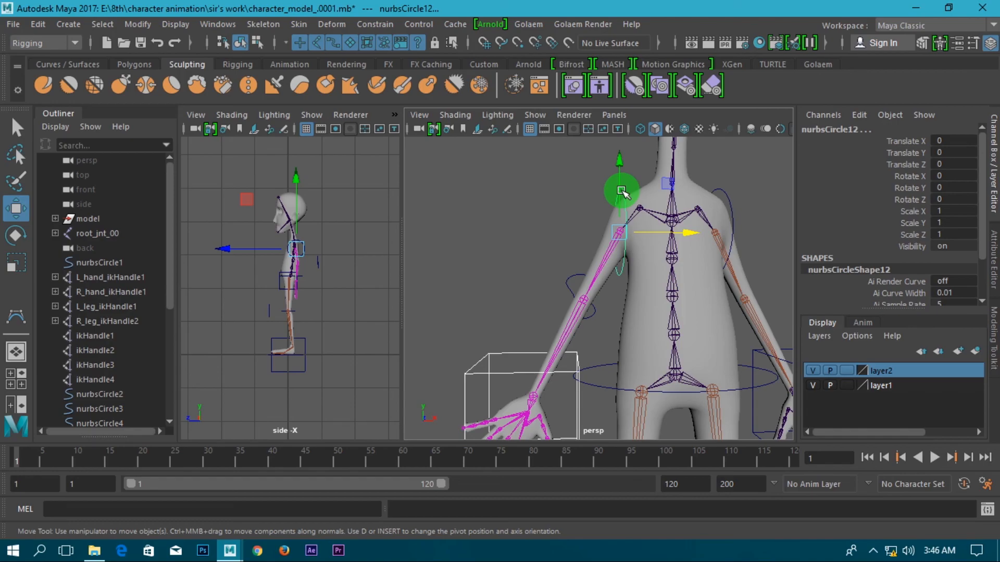
scroll(604, 224, "down", 3)
left_click(543, 282)
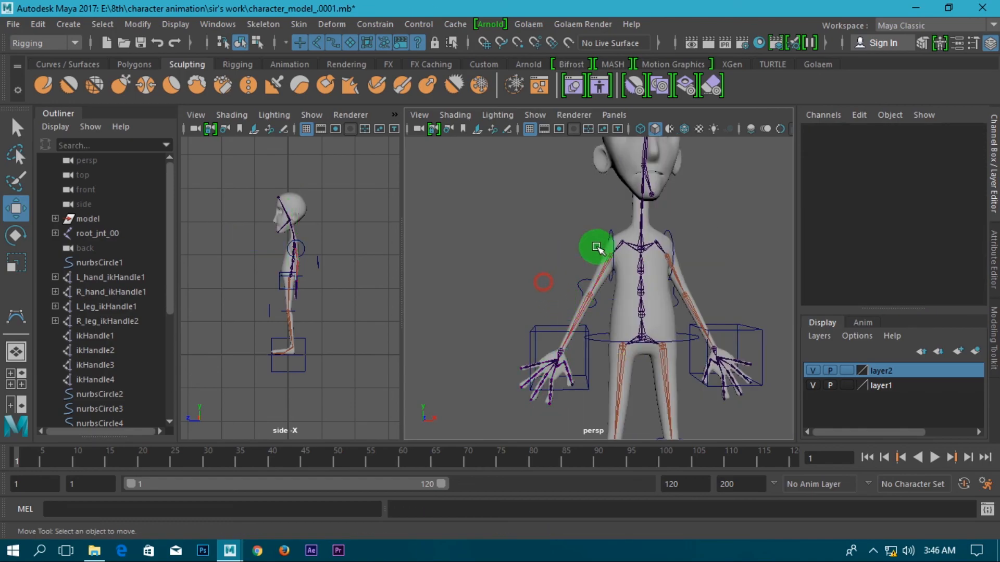
- Test the right shoulder's control circle by rotating it freely about 26 degrees, undo the rotation, and deselect the circle
left_click(608, 234)
key("e")
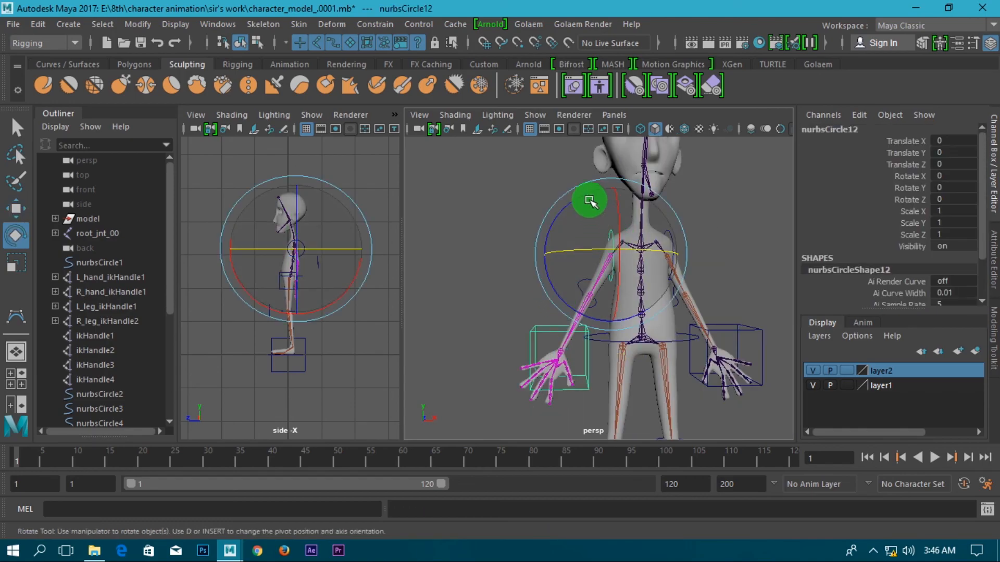
left_click_drag(576, 189, 583, 232)
key("ctrl+z")
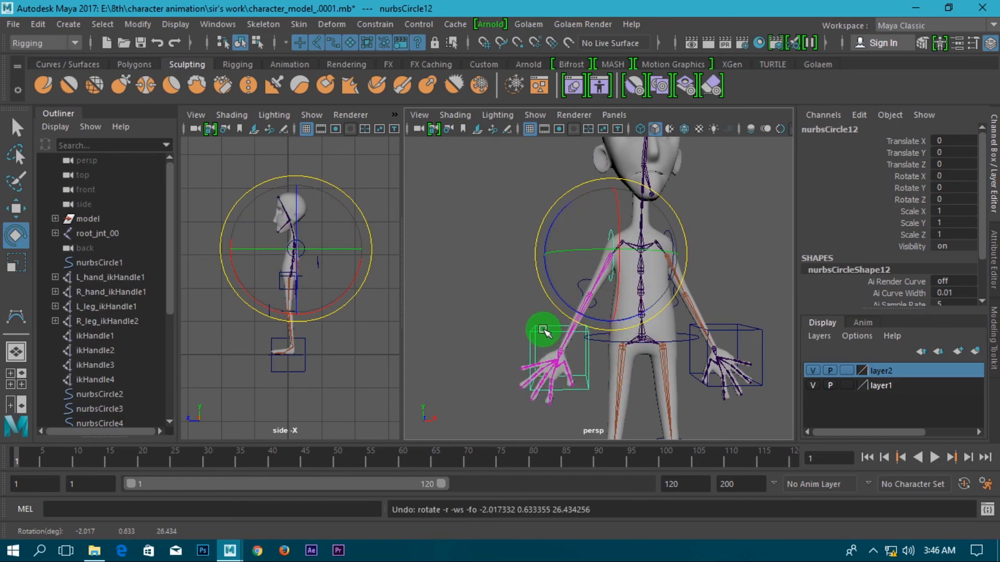
scroll(615, 242, "up", 3)
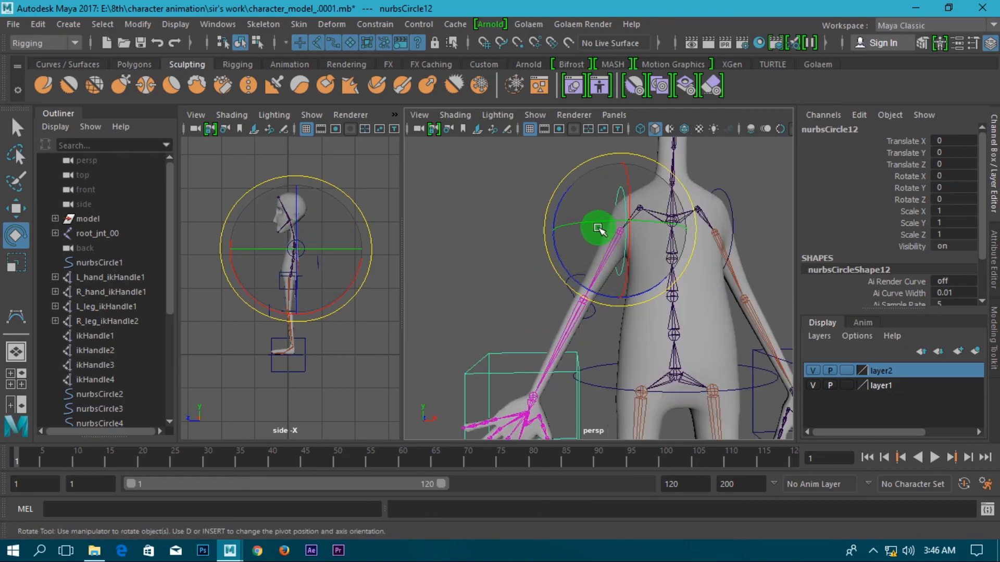
left_click(519, 200)
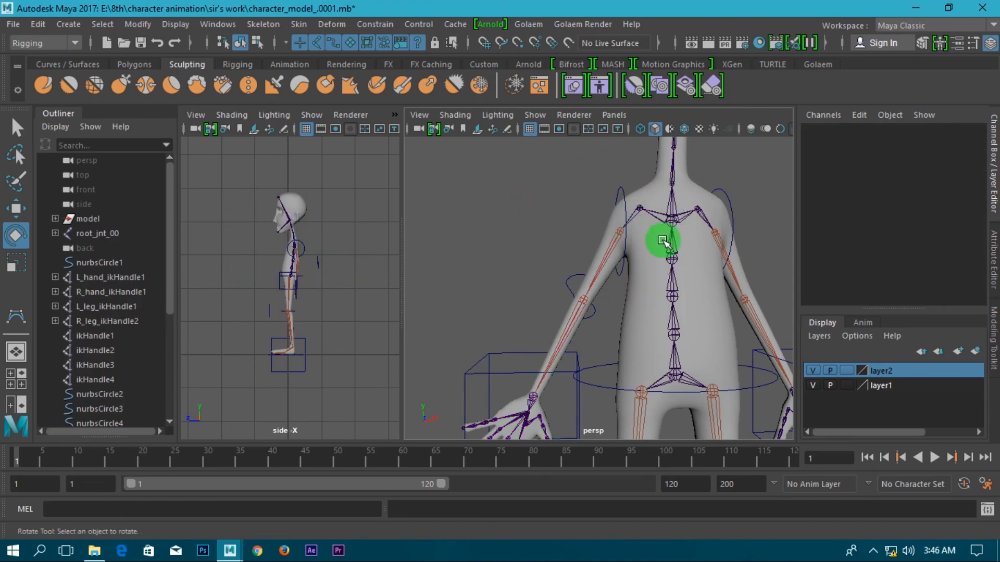
- Parent the cube curve at the left wrist under the left shoulder's control circle and clear the selection
middle_click_drag(667, 234, 549, 247, "alt")
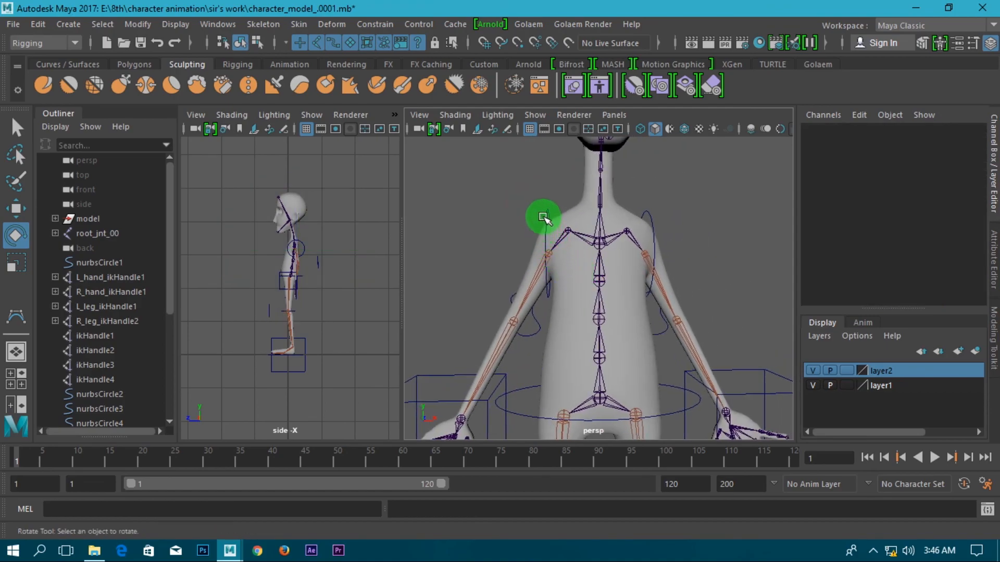
scroll(648, 266, "down", 5)
scroll(658, 268, "up", 3)
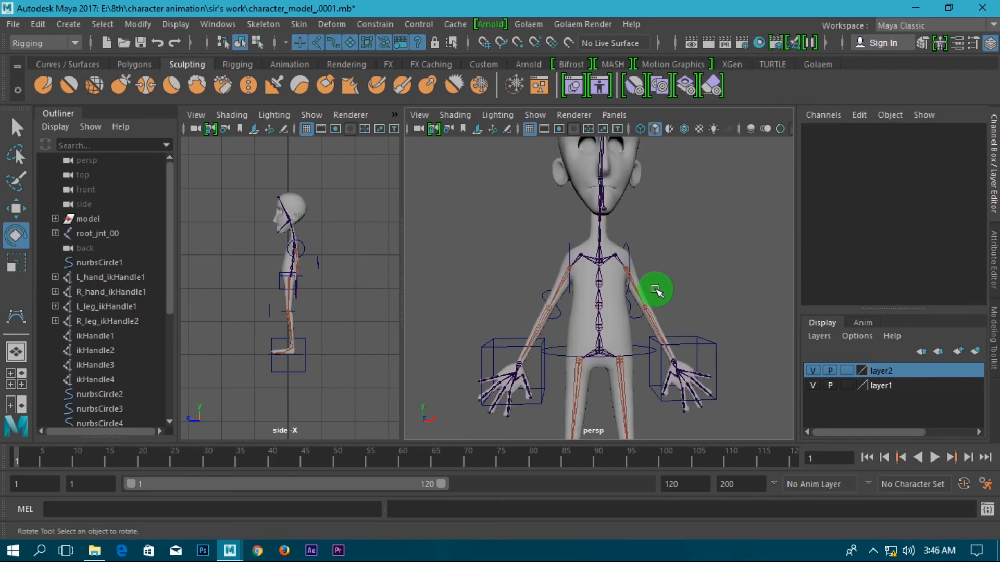
left_click(634, 293)
scroll(620, 271, "up", 5)
middle_click_drag(573, 188, 677, 339, "alt")
left_click(563, 188, "shift")
scroll(584, 213, "down", 5)
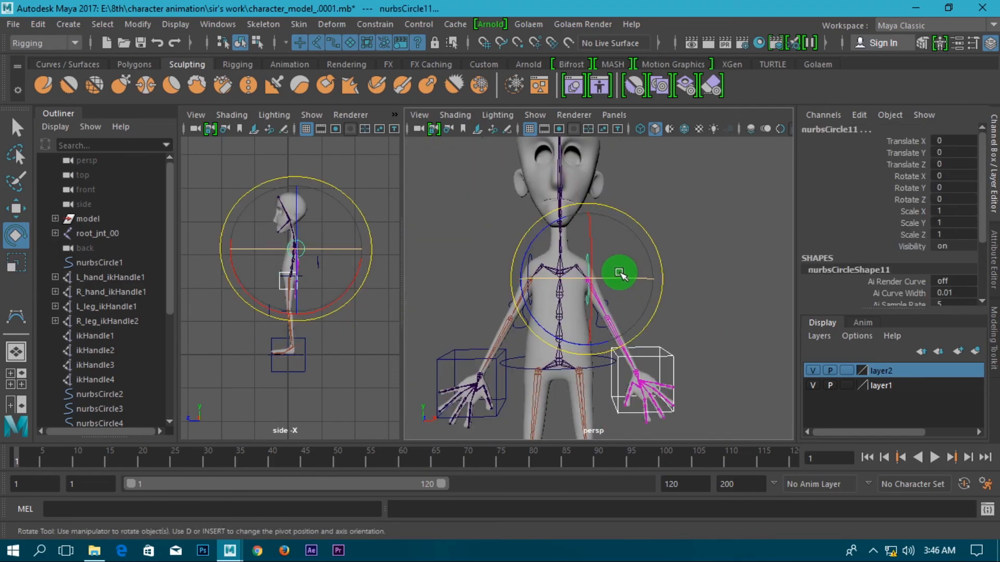
key("p")
left_click(587, 251)
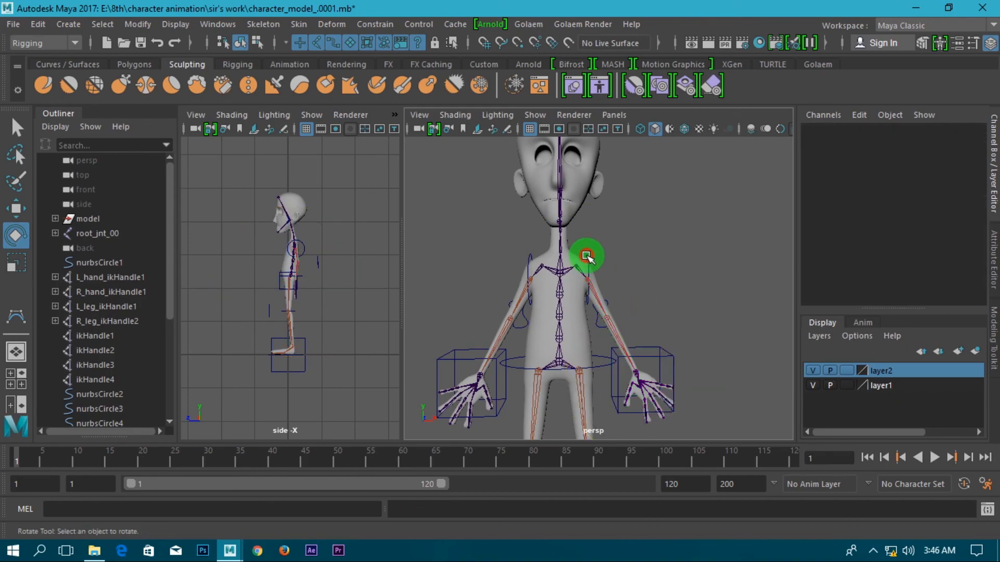
- Test the left shoulder's control circle by rotating it freely about 50 degrees, undo the rotation, and deselect the circle
left_click(587, 255)
left_click_drag(631, 218, 568, 210)
key("ctrl+z")
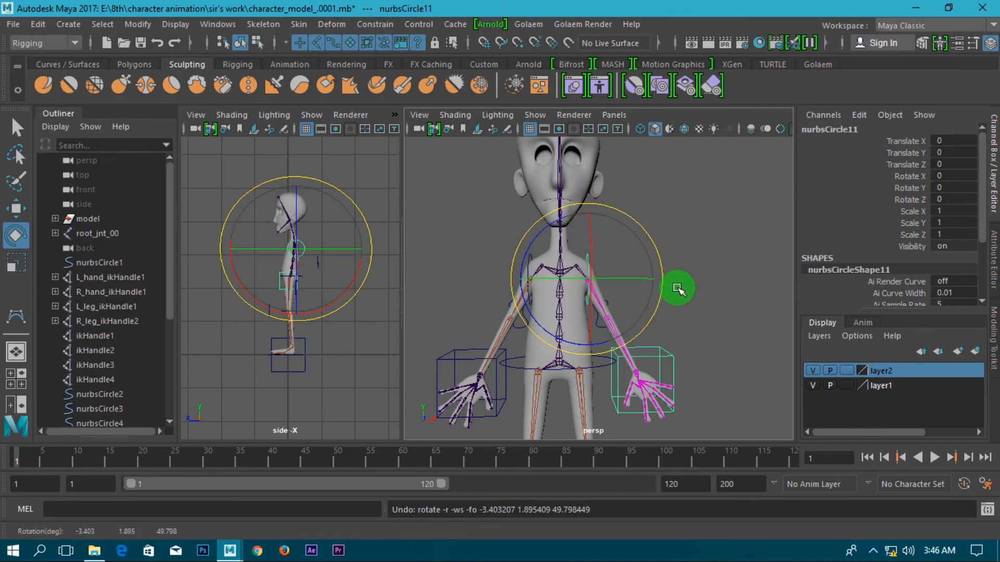
left_click(692, 308)
- Parent the control circle at the left foot under the left knee's circle and clear the selection
scroll(619, 283, "down", 3)
scroll(619, 282, "down", 3)
middle_click_drag(632, 341, 675, 213, "alt")
scroll(616, 294, "up", 5)
scroll(674, 213, "down", 3)
left_click_drag(675, 213, 667, 249, "alt")
scroll(666, 248, "up", 6)
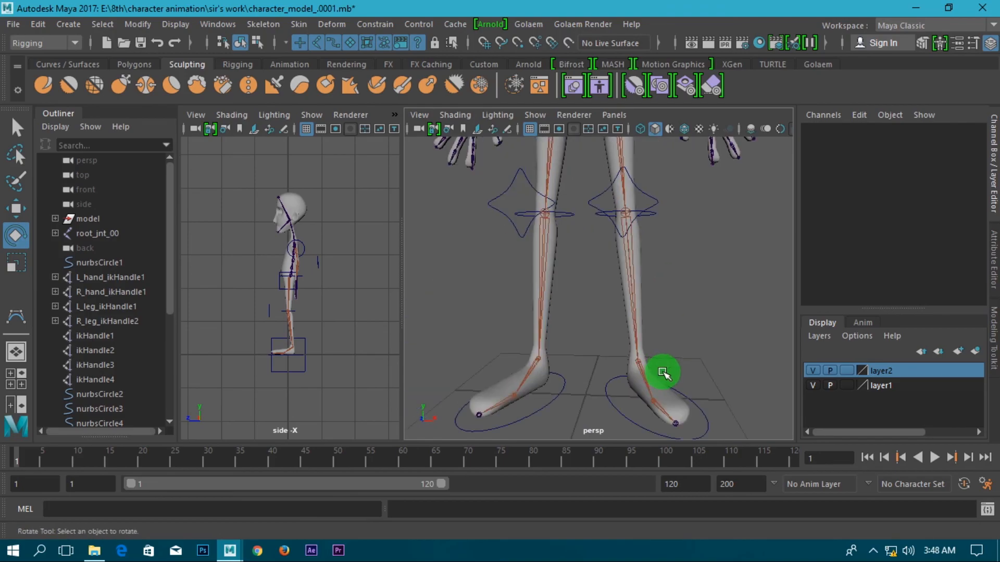
left_click(694, 398)
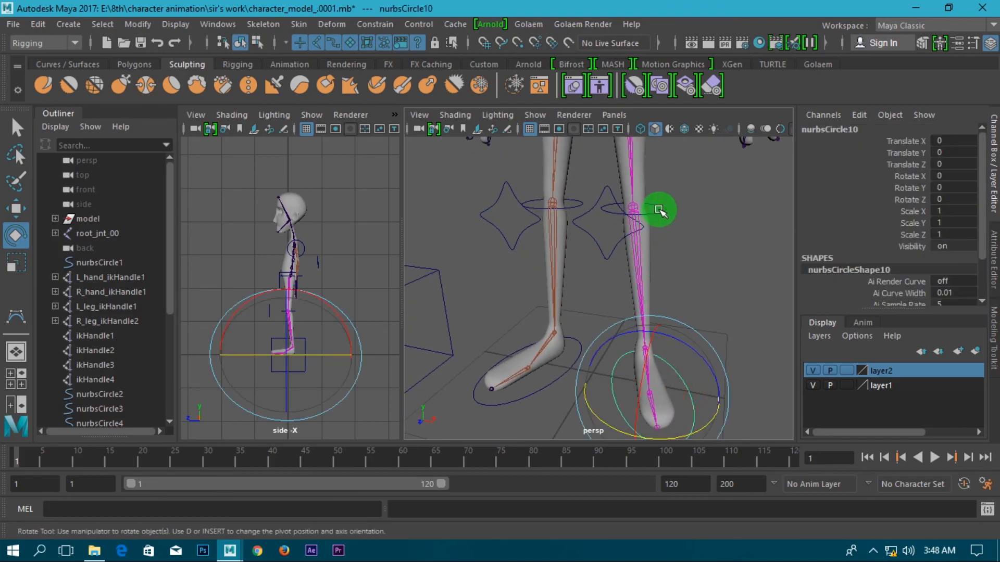
left_click(659, 209)
key("p")
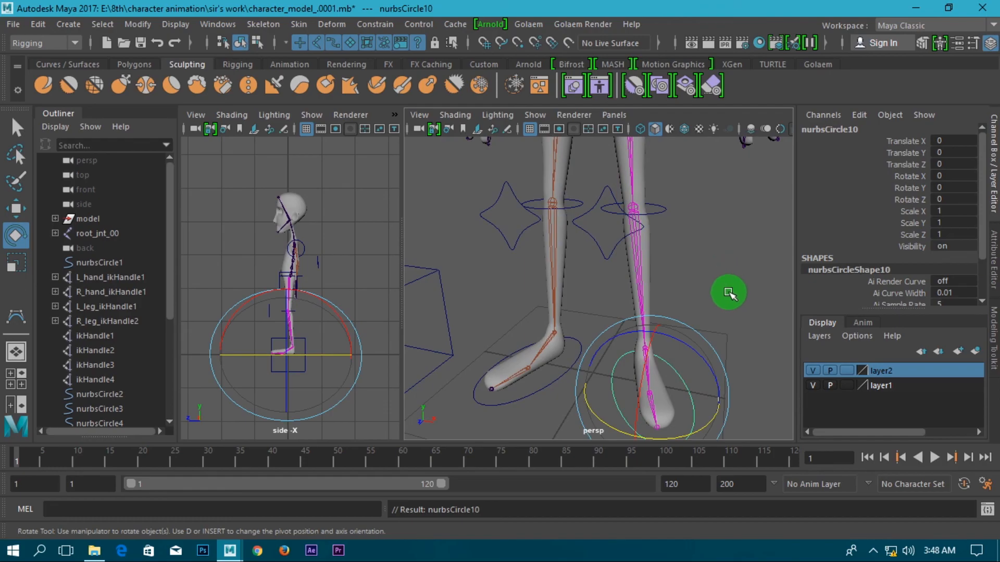
left_click(728, 294)
- Examine the controls around the torso and check which joints the hip circle drives
scroll(701, 313, "down", 2)
middle_click_drag(666, 235, 669, 331, "alt")
scroll(669, 331, "down", 6)
left_click_drag(650, 275, 683, 241, "alt")
middle_click_drag(653, 235, 616, 321, "alt")
scroll(583, 328, "up", 7)
middle_click_drag(580, 371, 653, 167, "alt")
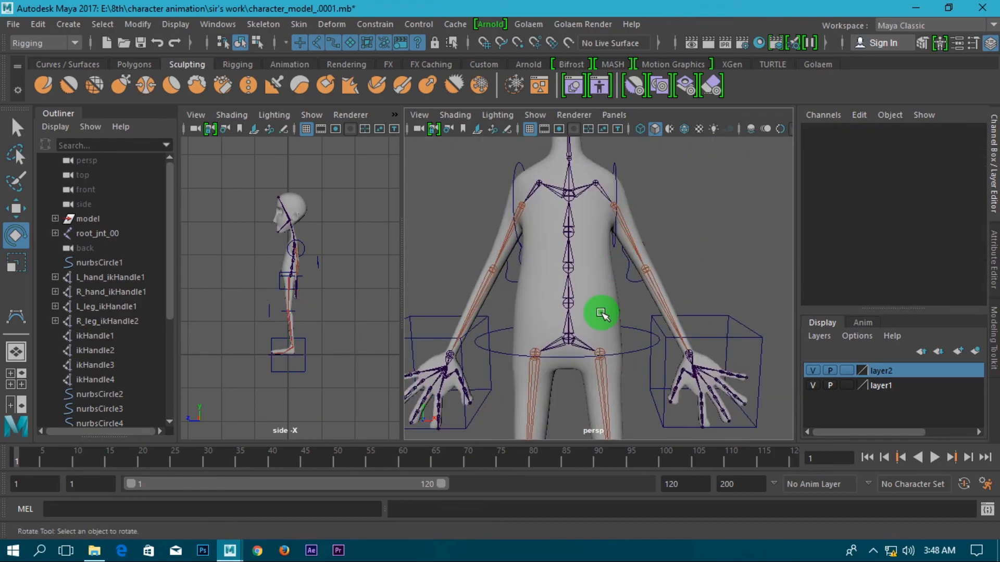
left_click(578, 357)
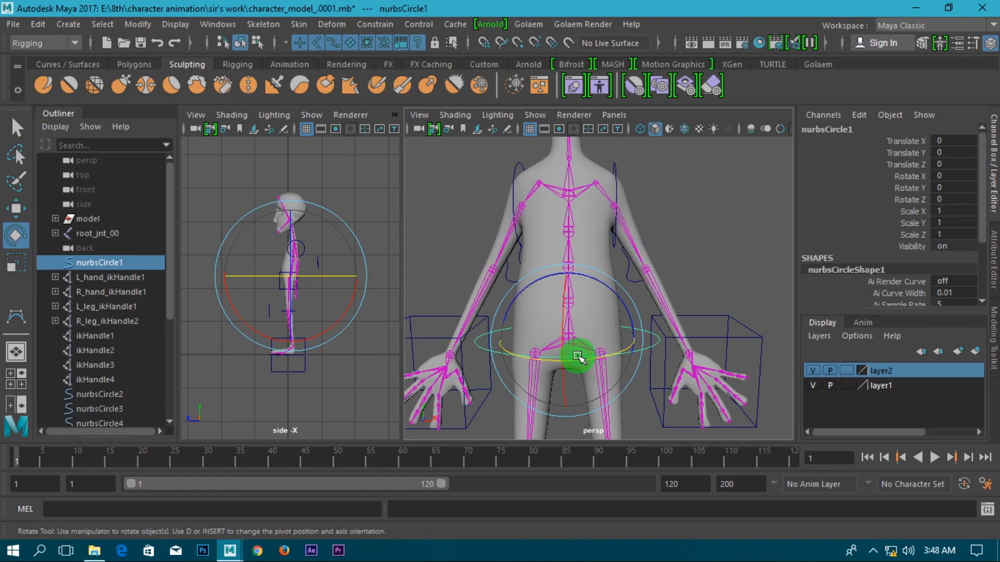
left_click(741, 226)
- Select root_jnt_00 with its entire joint hierarchy and add the body mesh to the selection
scroll(575, 336, "up", 3)
left_click(549, 367)
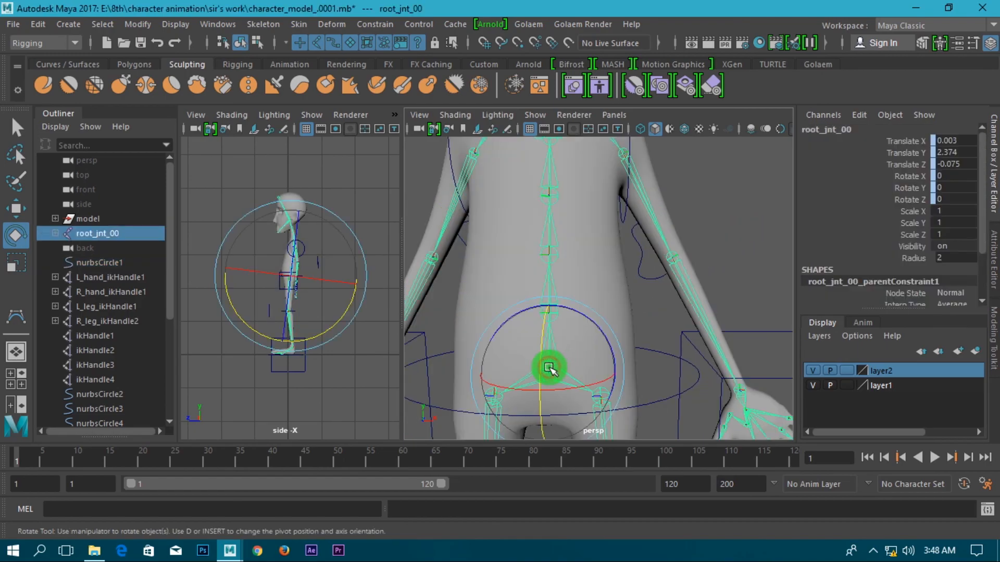
scroll(552, 365, "down", 5)
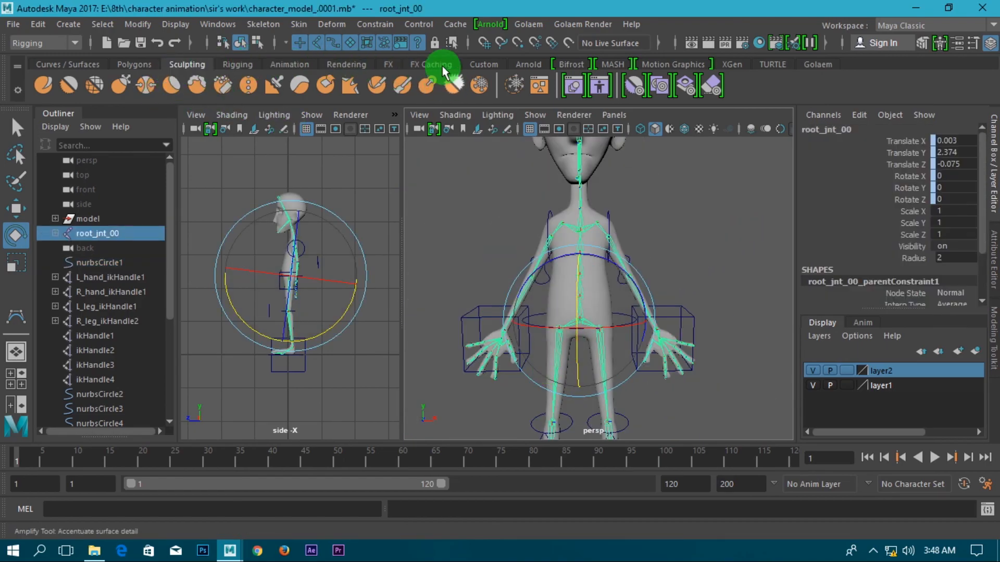
left_click(492, 64)
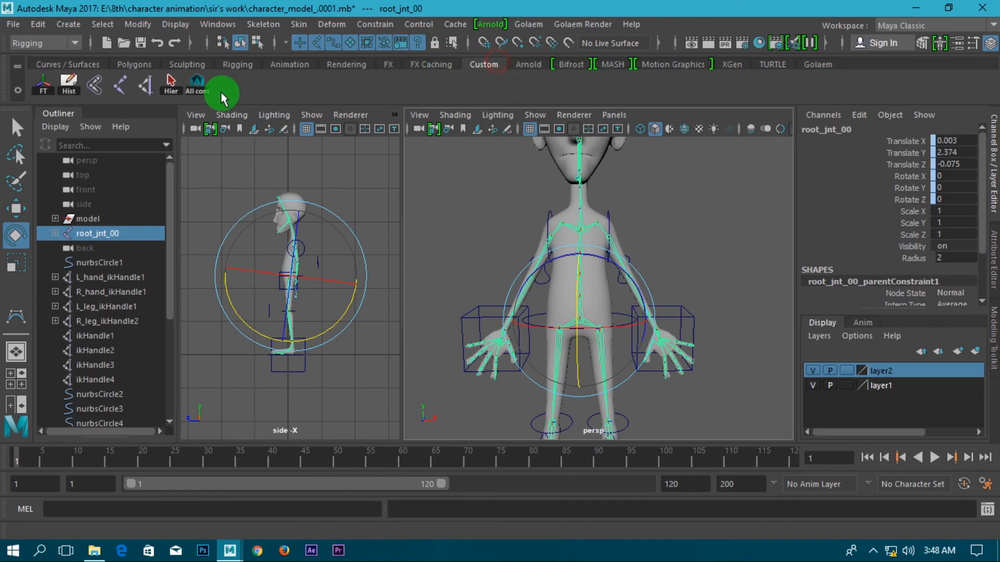
left_click(172, 84)
scroll(547, 216, "up", 5)
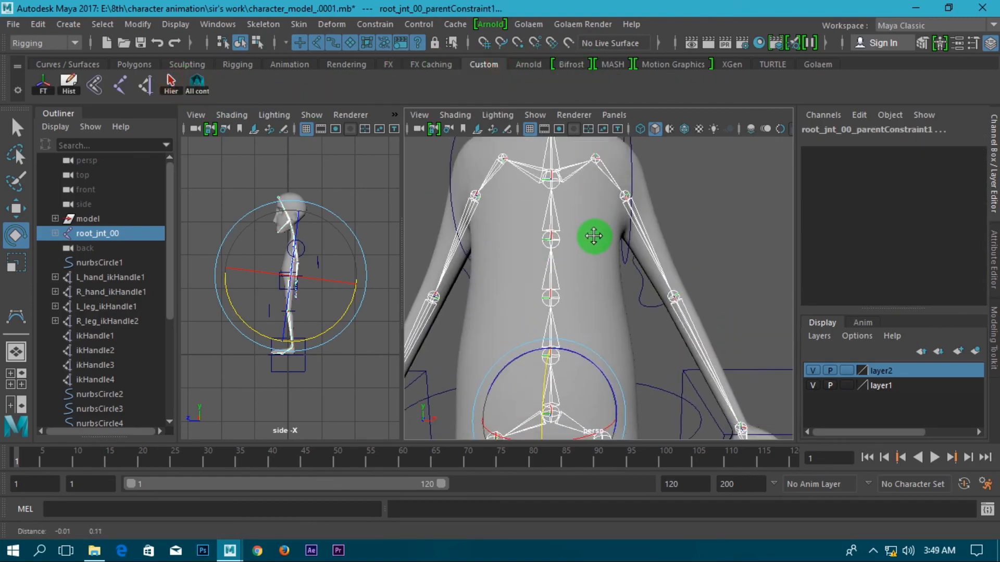
left_click(599, 224, "shift")
- Bind the body mesh to the joint hierarchy using the Heat Map bind method and Dual quaternion skinning
left_click(304, 24)
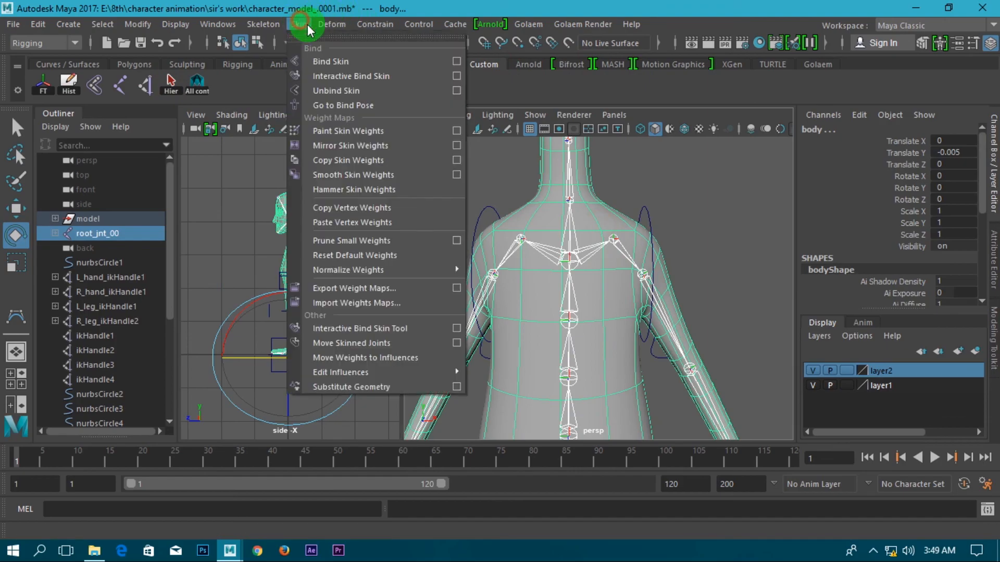
left_click(449, 63)
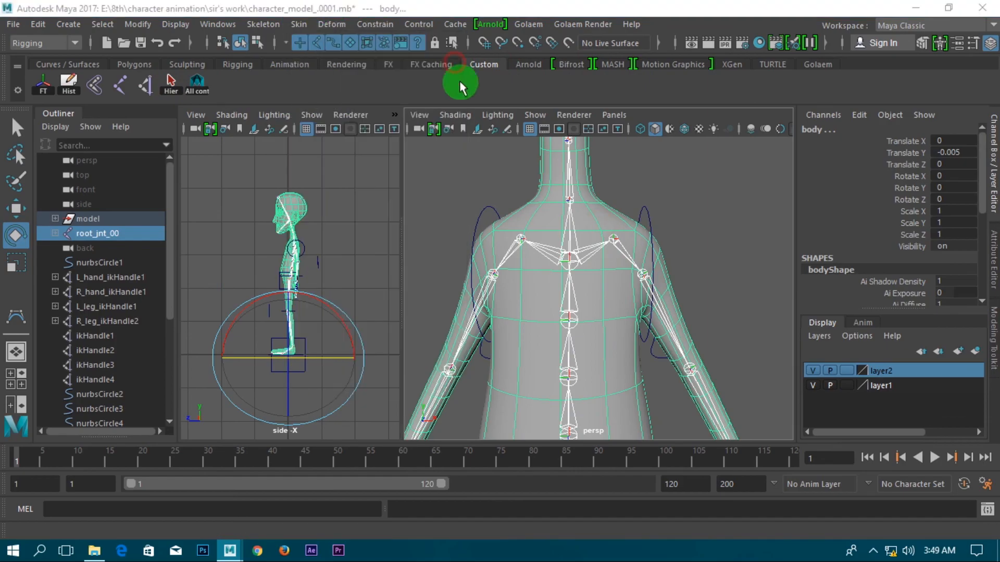
left_click(794, 166)
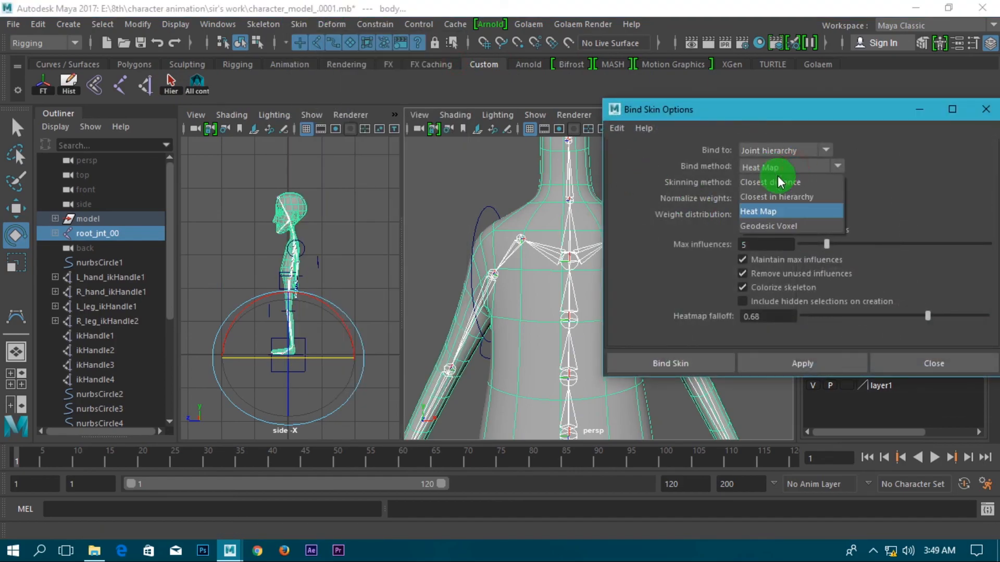
left_click(783, 171)
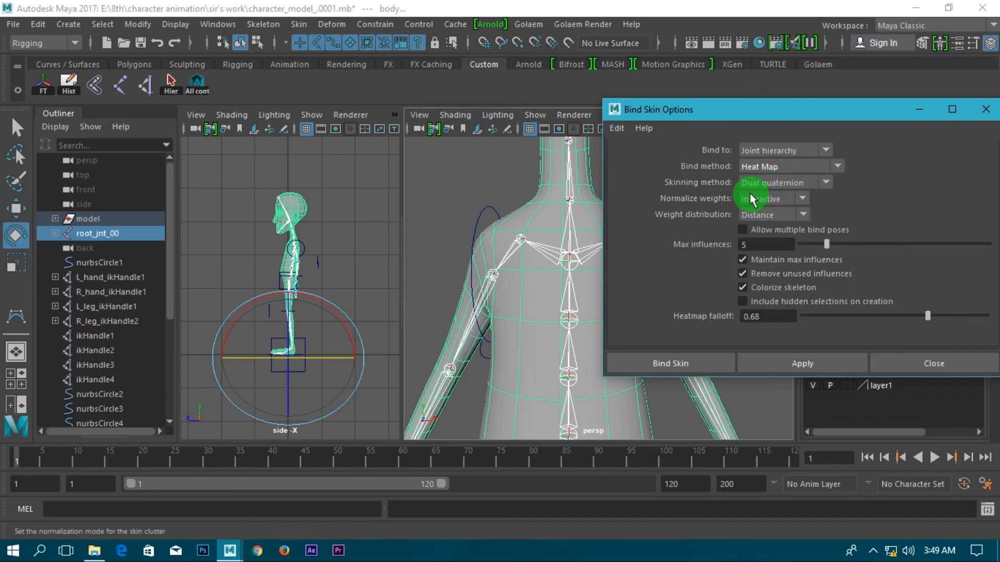
left_click(787, 166)
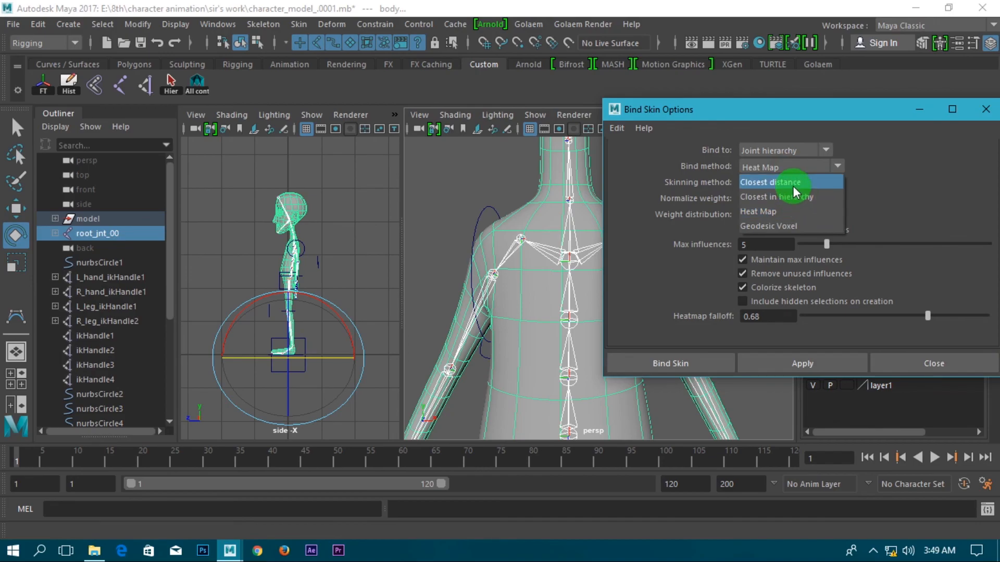
left_click(795, 194)
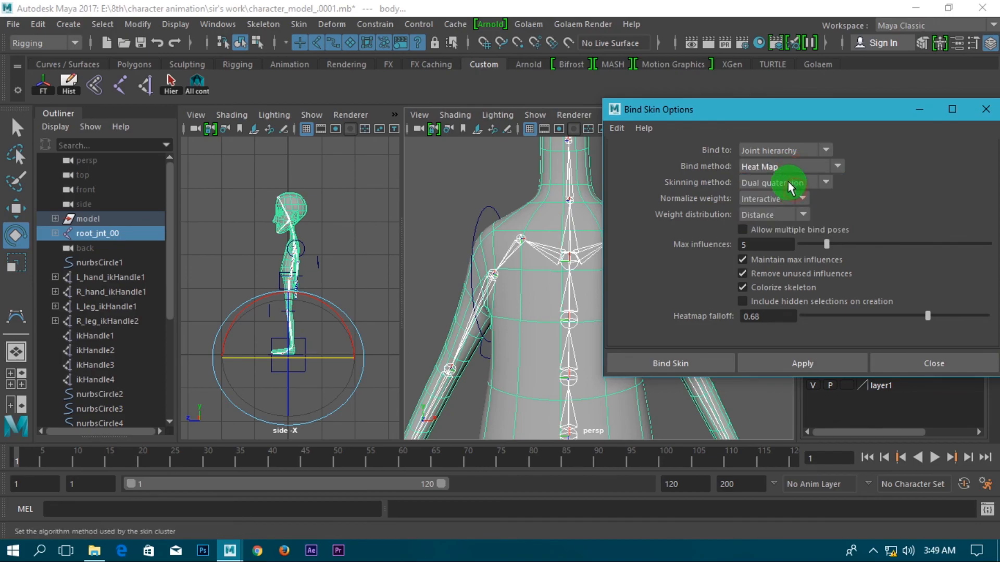
left_click(791, 185)
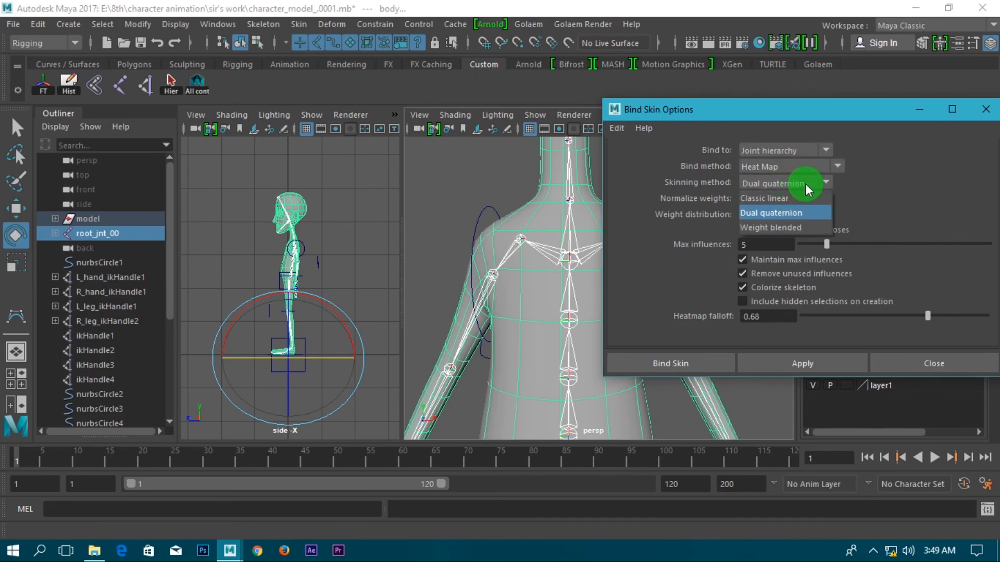
left_click(807, 187)
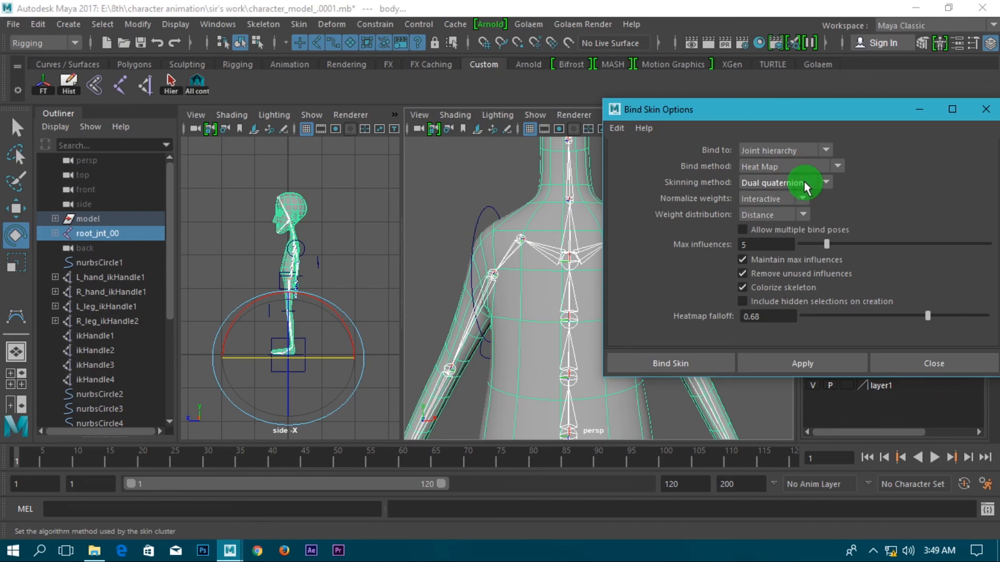
left_click(702, 360)
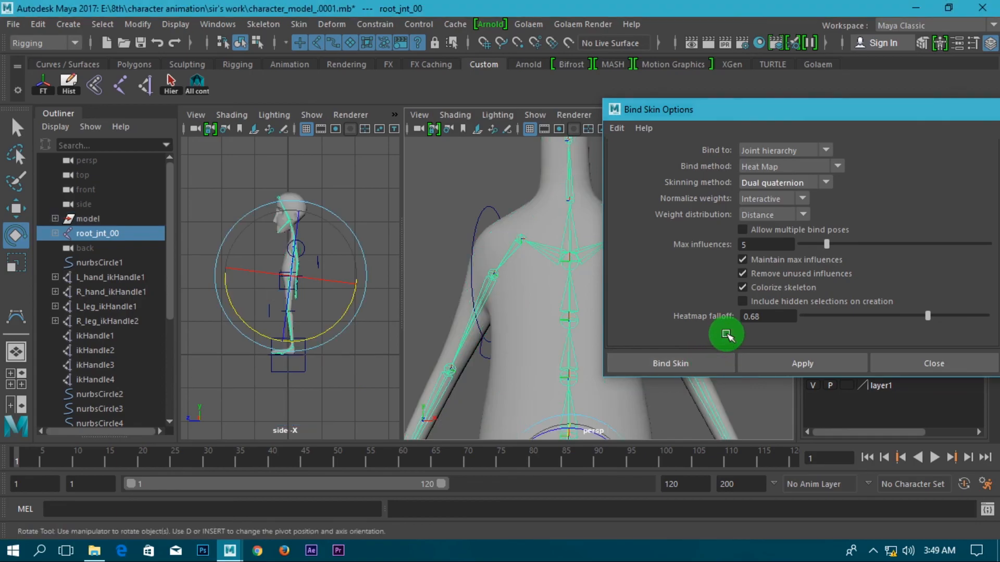
- Test the bound skin by rotating the left shoulder's control circle, undo the rotation and clear the selection
scroll(720, 339, "down", 7)
left_click(701, 272)
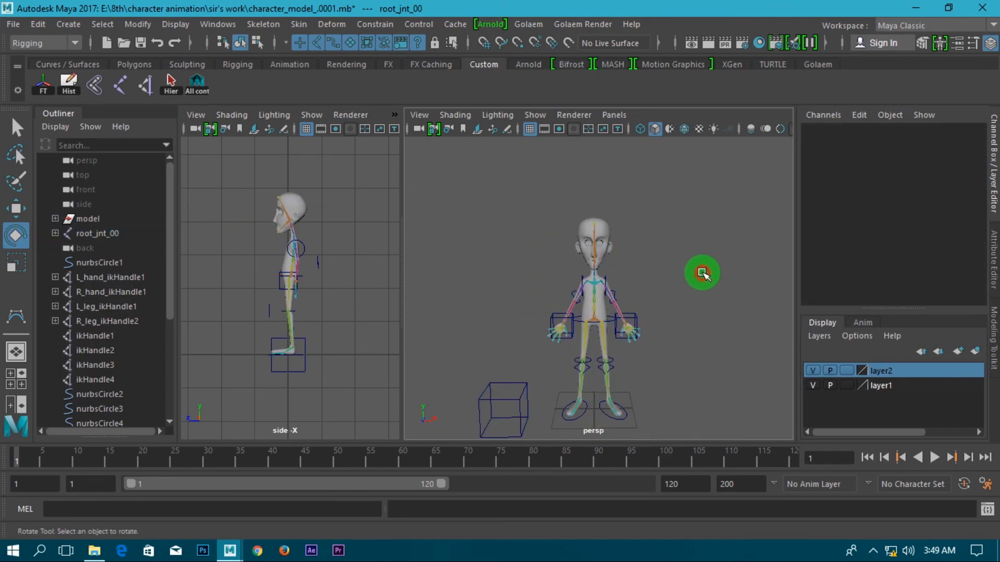
scroll(649, 319, "up", 5)
scroll(651, 313, "down", 3)
left_click_drag(654, 308, 625, 137, "alt")
left_click(594, 189)
key("ctrl+z")
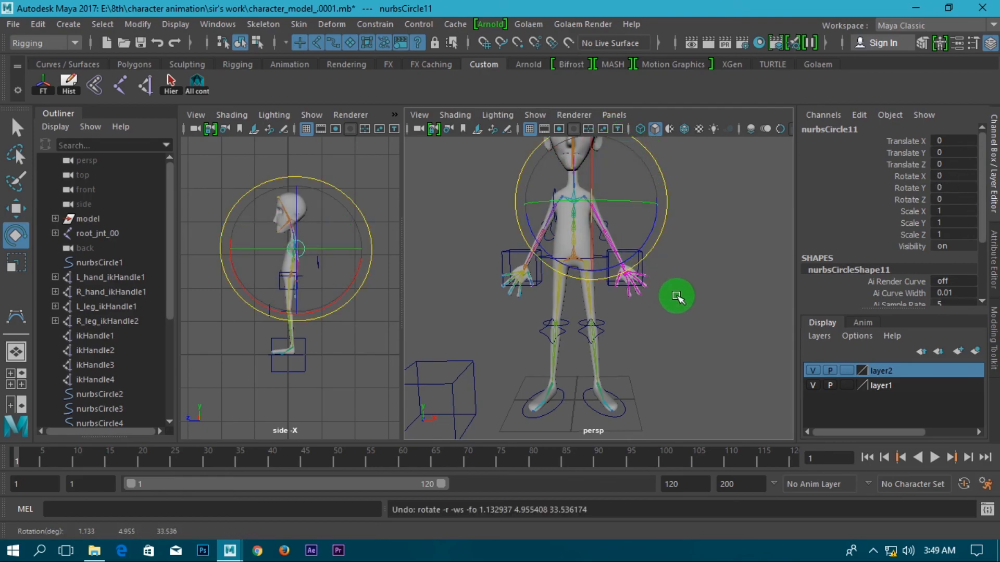
middle_click_drag(677, 296, 663, 324, "alt")
left_click(705, 339)
- Try raising the left hand's box control by about 0.7 units, undo the move and clear the selection
left_click(628, 280)
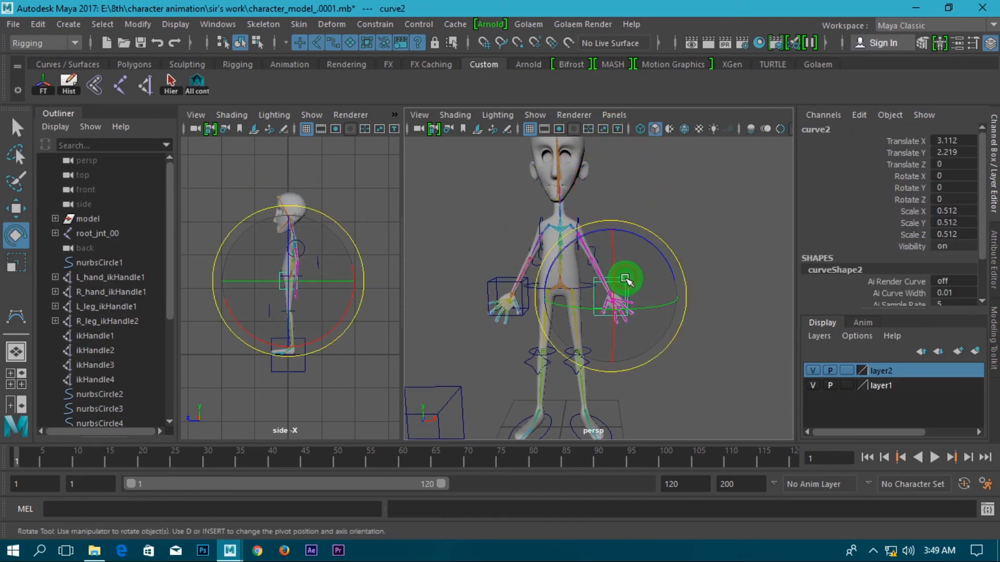
key("w")
left_click_drag(618, 227, 680, 223)
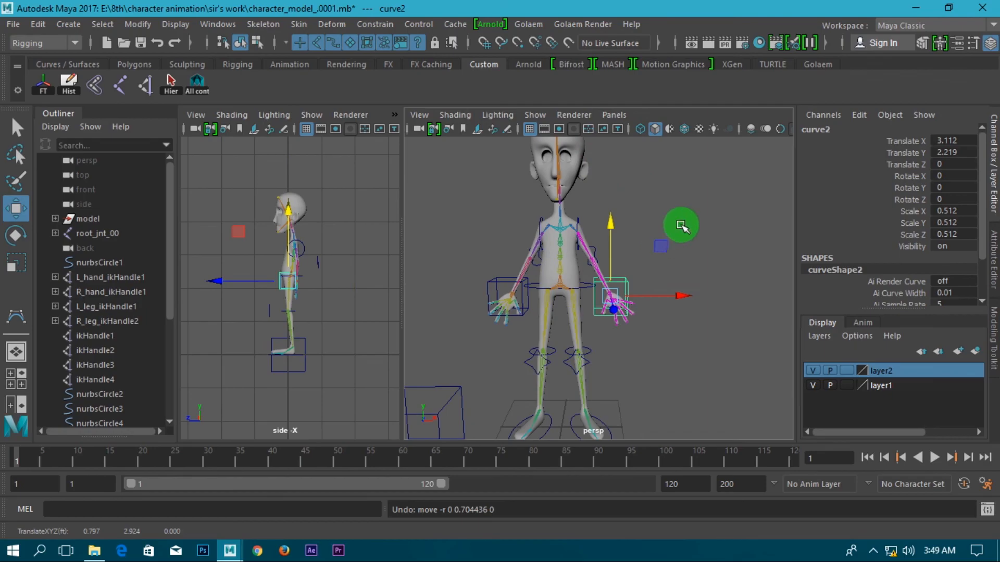
left_click(463, 201)
- Try raising the right shoulder's control circle by about 0.66 units and rotating it, undoing each change and deselecting it
left_click(538, 227)
left_click_drag(540, 197, 544, 151)
key("ctrl+z")
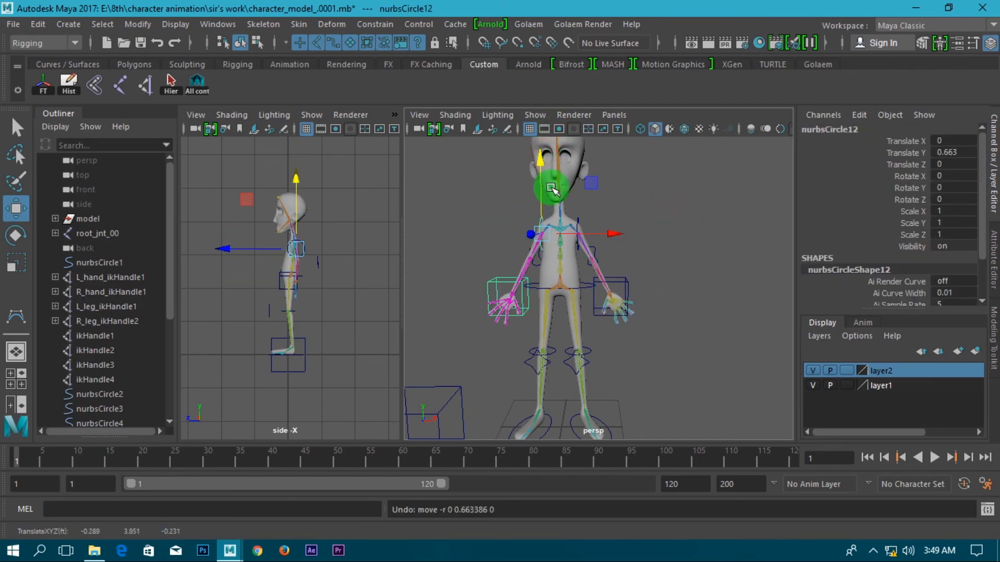
right_click_drag(552, 189, 602, 288, "alt")
middle_click_drag(602, 288, 663, 366, "alt")
key("e")
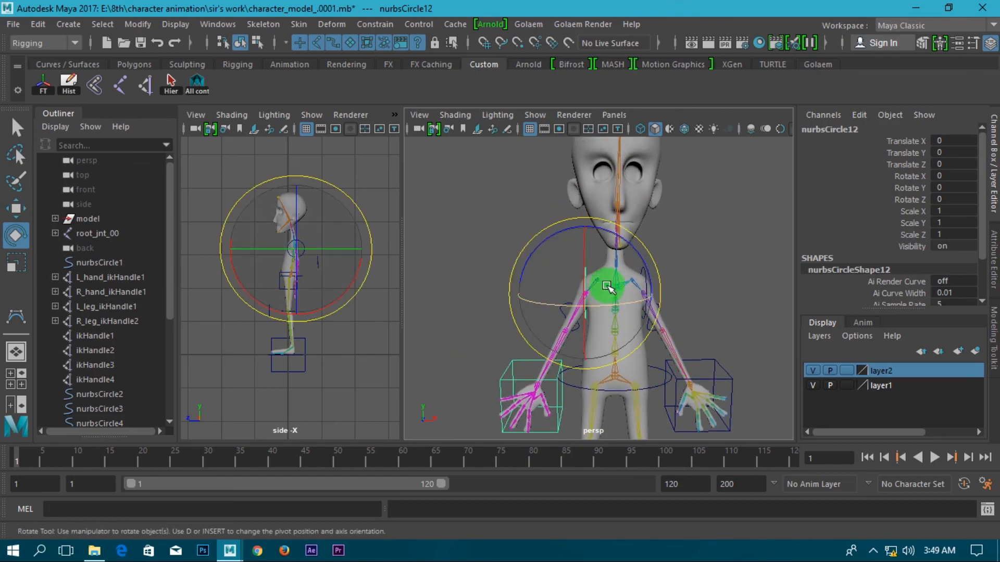
left_click_drag(607, 216, 667, 264)
key("ctrl+z")
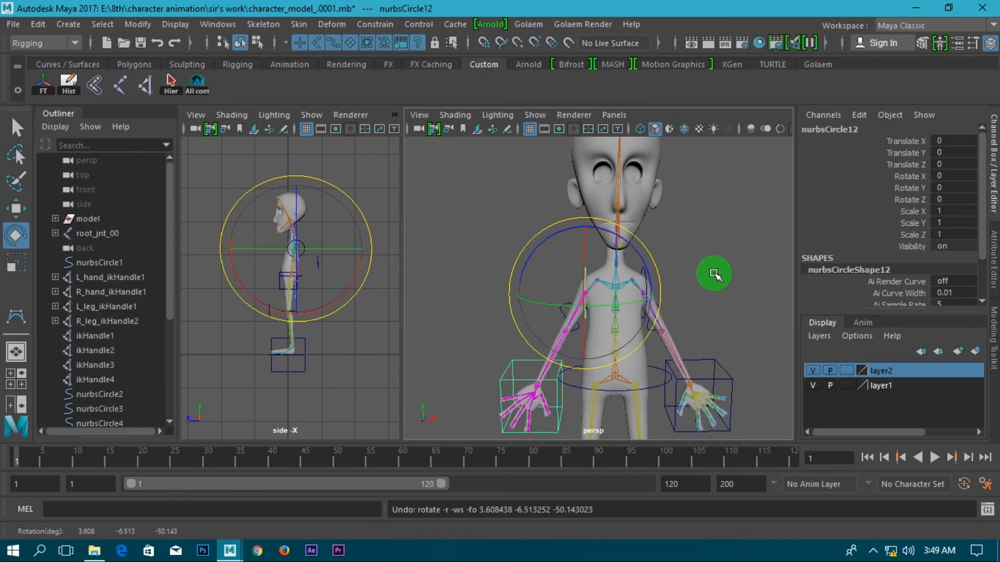
left_click(713, 274)
- Parent the left hand's box control under the left shoulder's control circle
middle_click_drag(690, 299, 650, 279, "alt")
left_click(622, 316)
scroll(560, 241, "up", 3)
middle_click_drag(614, 230, 635, 284, "alt")
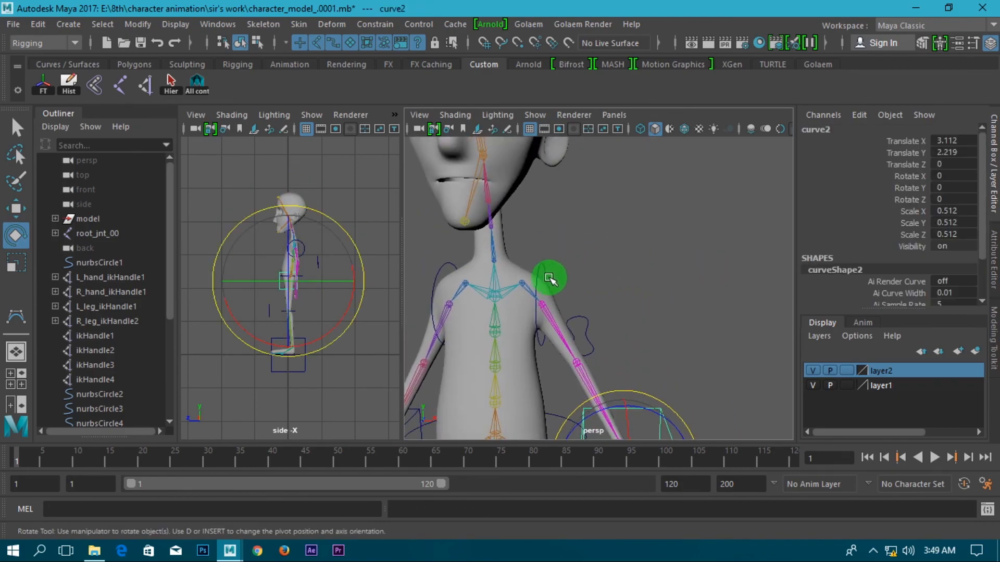
left_click(539, 269)
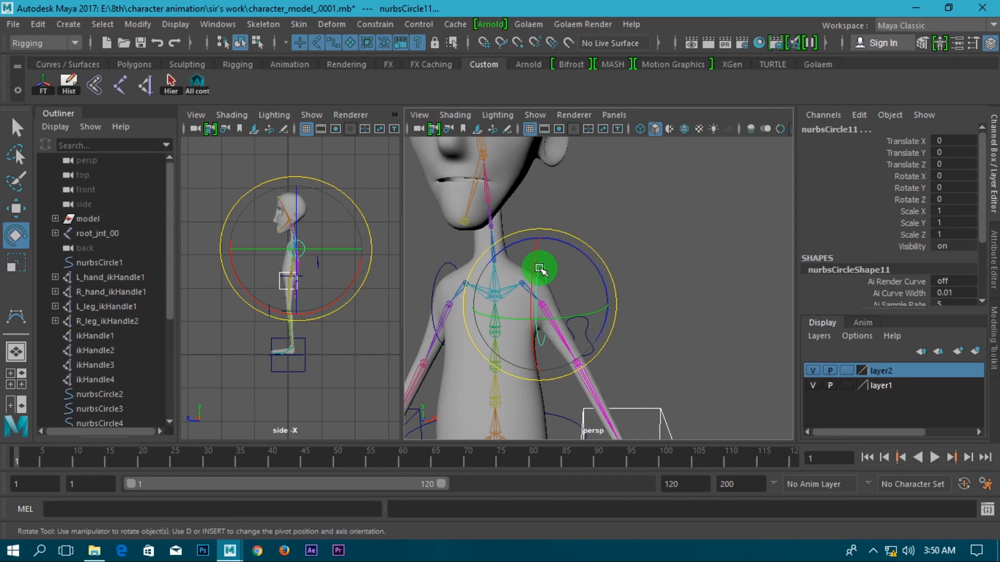
key("p")
scroll(540, 269, "down", 4)
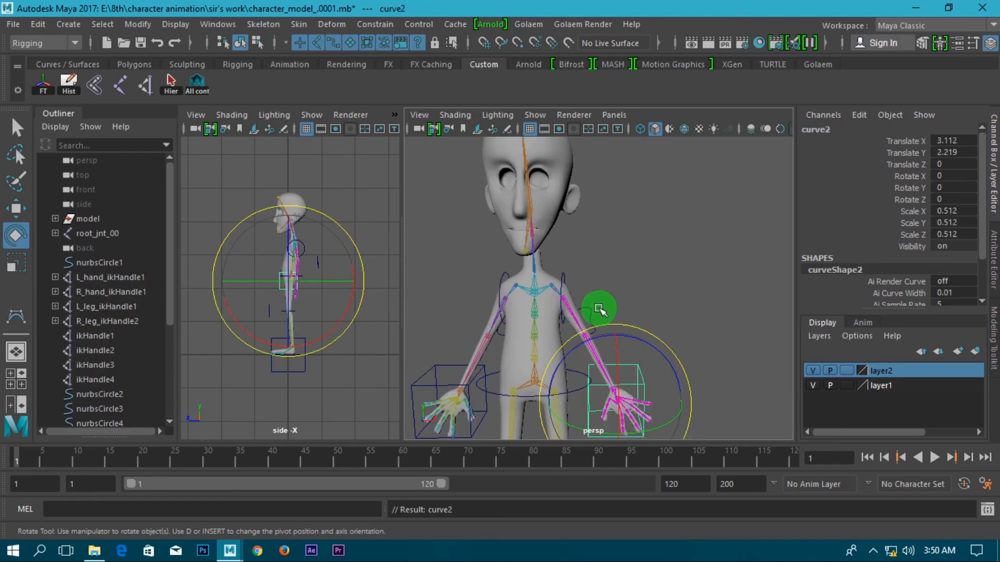
- Rotate the left shoulder's control circle to test how the arm and hand control follow it
left_click(630, 283)
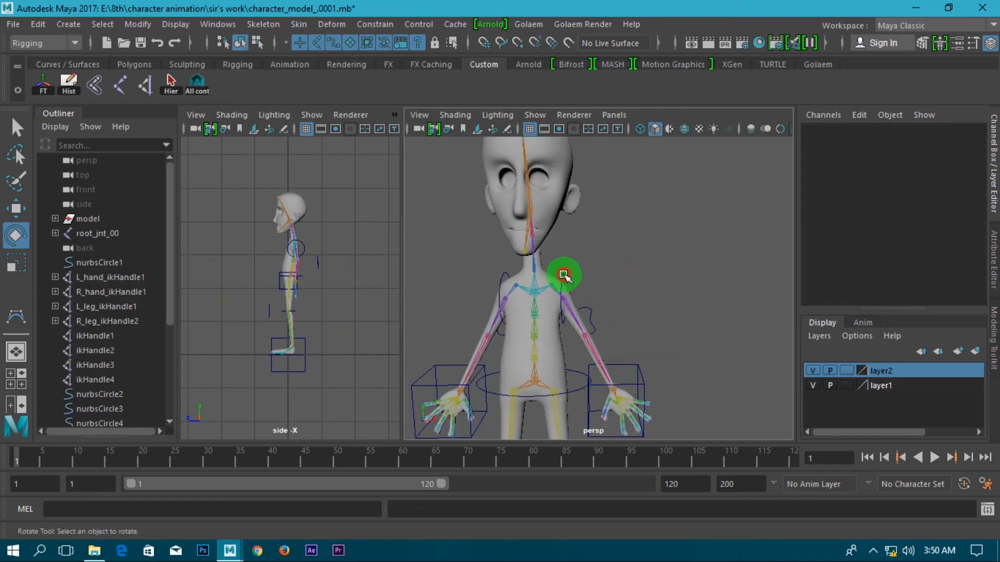
left_click(564, 275)
left_click_drag(625, 249, 599, 221)
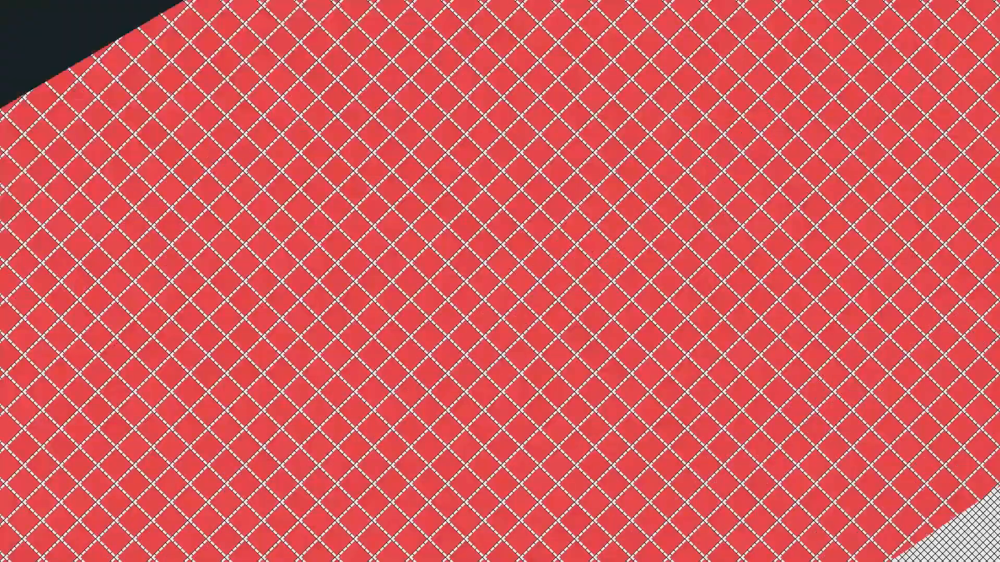